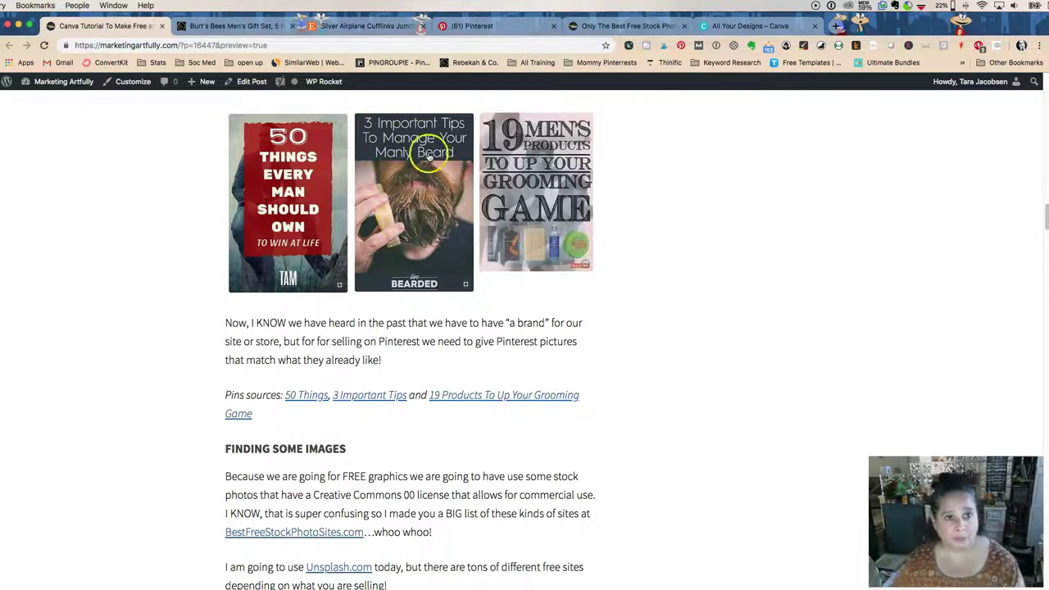
Examine the mens grooming search results on Pinterest for the image and text styles used in popular pins
{"action": "left_click", "coordinate": [492, 34]}
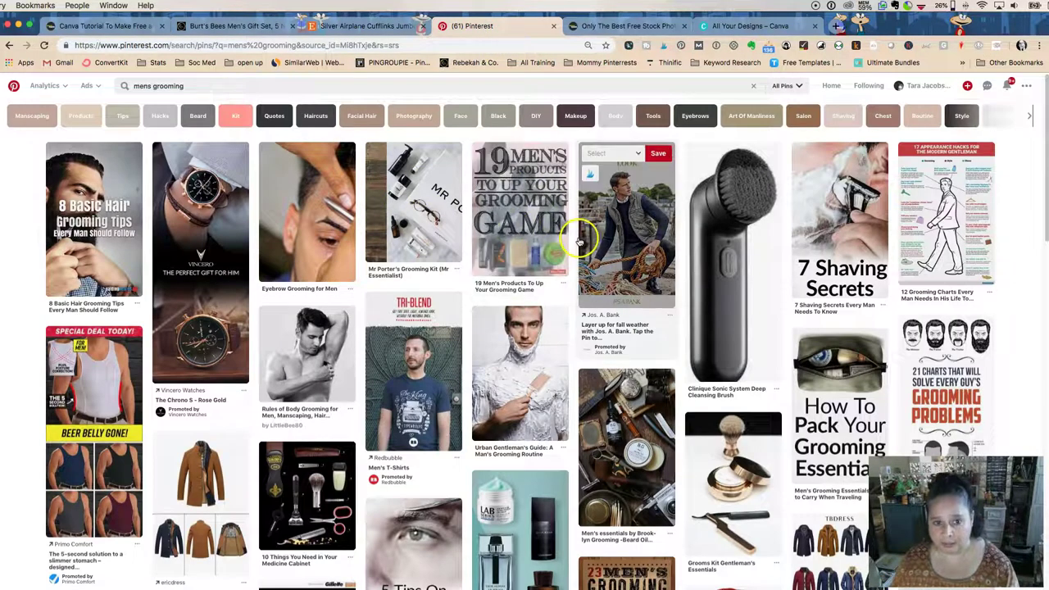
{"action": "scroll", "coordinate": [348, 270], "scroll_direction": "down", "scroll_amount": 3}
{"action": "scroll", "coordinate": [348, 268], "scroll_direction": "up", "scroll_amount": 1}
{"action": "scroll", "coordinate": [347, 268], "scroll_direction": "down", "scroll_amount": 3}
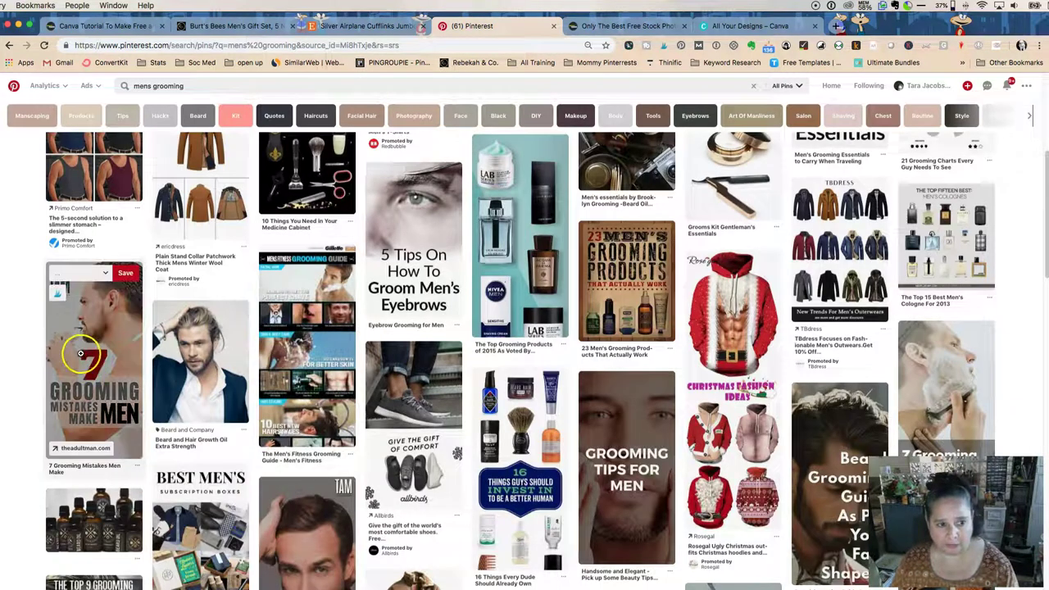
{"action": "scroll", "coordinate": [183, 376], "scroll_direction": "up", "scroll_amount": 4}
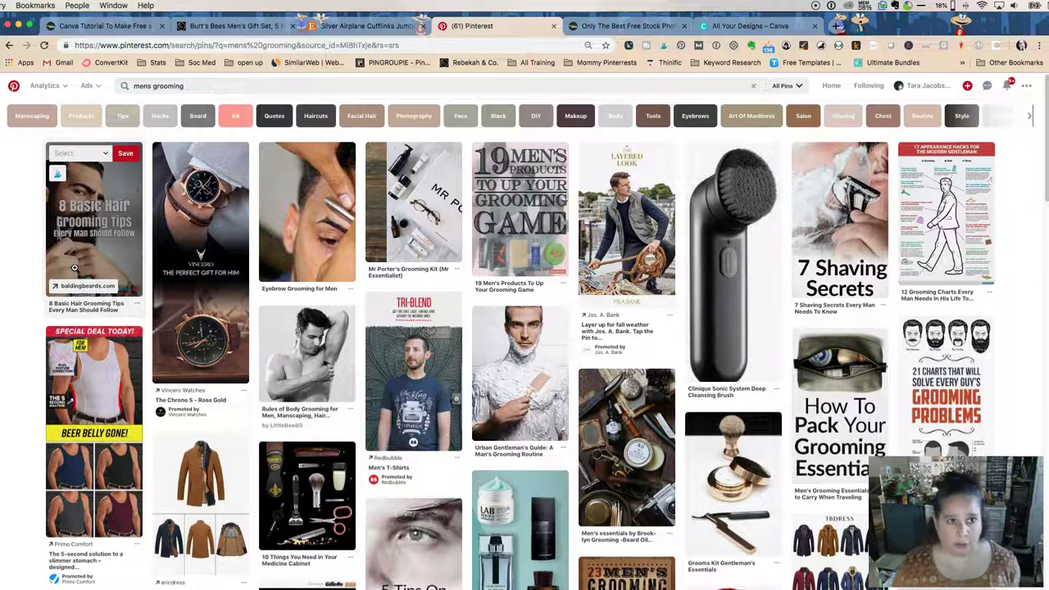
Check the Burt's Bees Men's Gift Set product page and add the keywords beard, shaving kit and facial hair to the Pinterest sticky note
{"action": "left_click", "coordinate": [236, 26]}
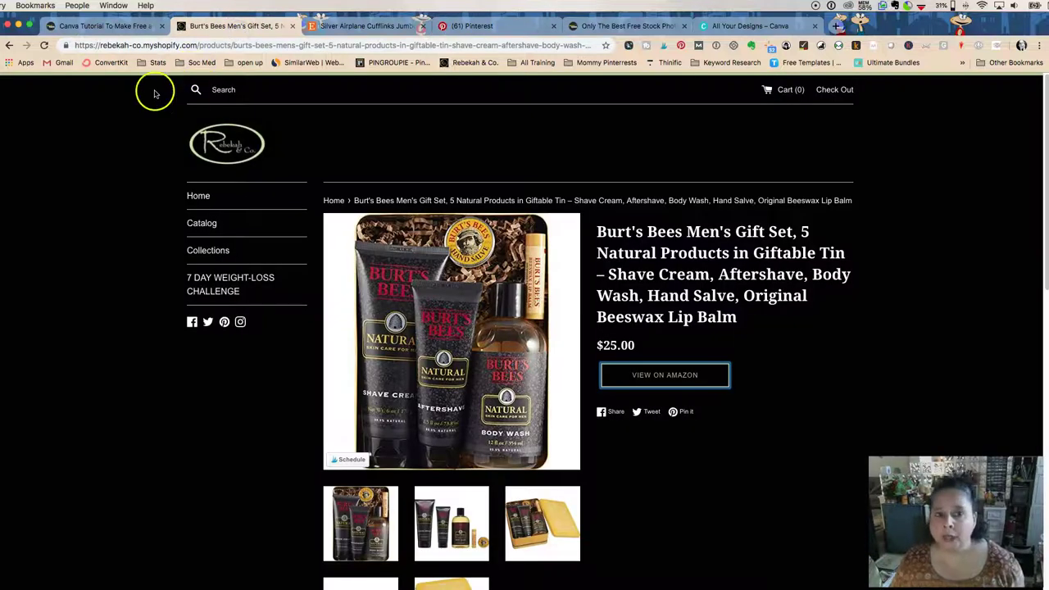
{"action": "left_click", "coordinate": [464, 27]}
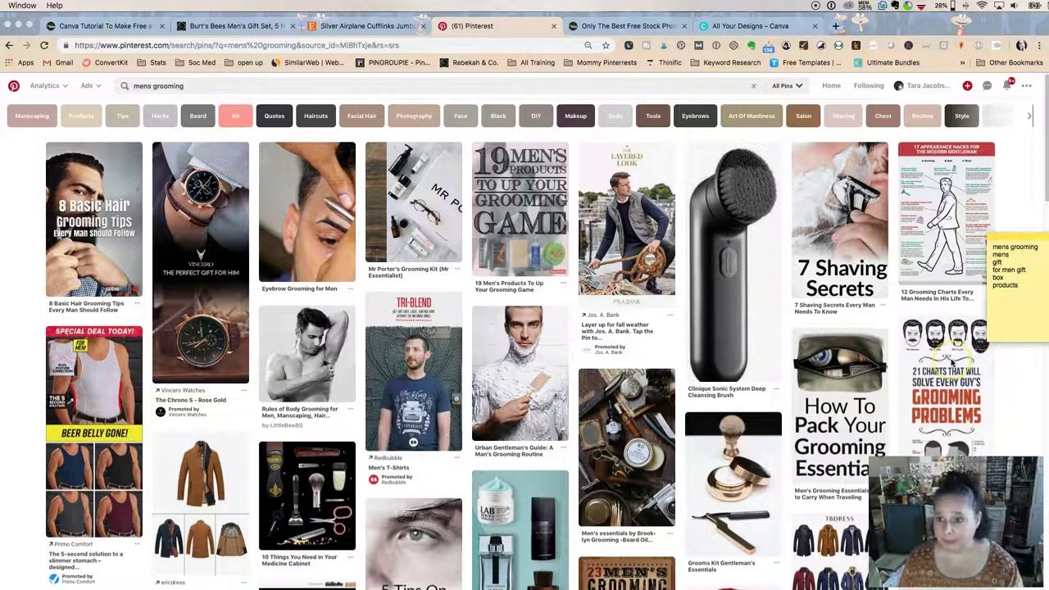
{"action": "key", "text": "Return"}
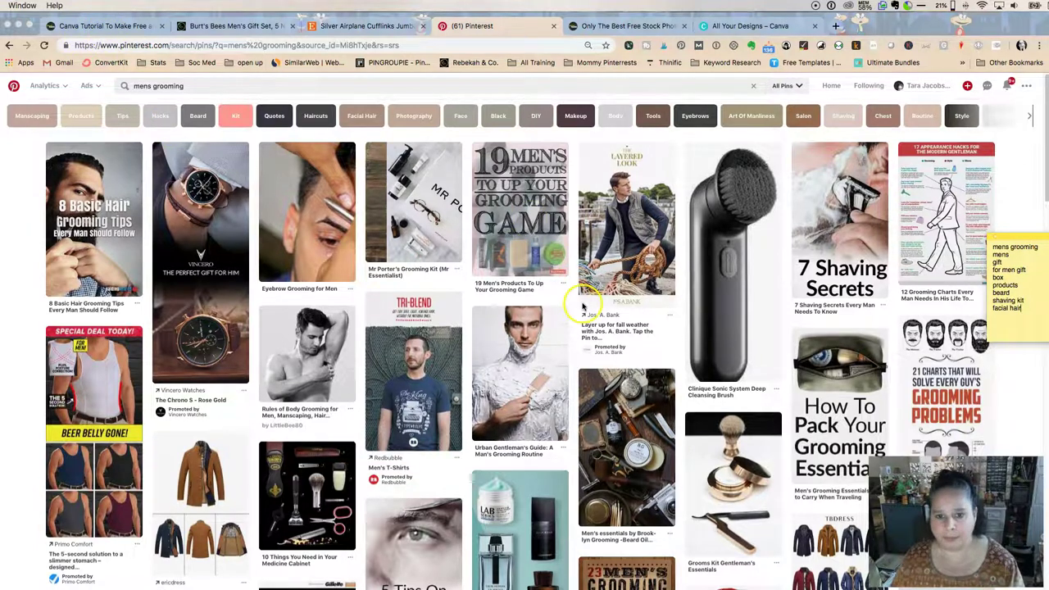
Compare the layouts, photos and headline styles of the Pinterest mens grooming pins with the three example pins in the Canva tutorial post
{"action": "scroll", "coordinate": [583, 303], "scroll_direction": "down", "scroll_amount": 3}
{"action": "scroll", "coordinate": [584, 303], "scroll_direction": "down", "scroll_amount": 7}
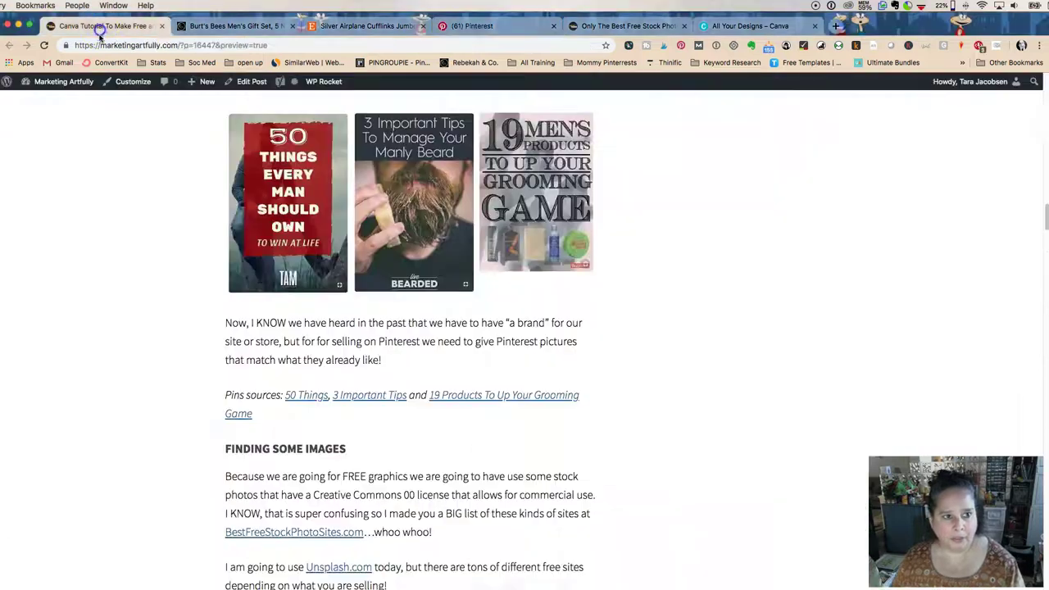
{"action": "left_click", "coordinate": [103, 27]}
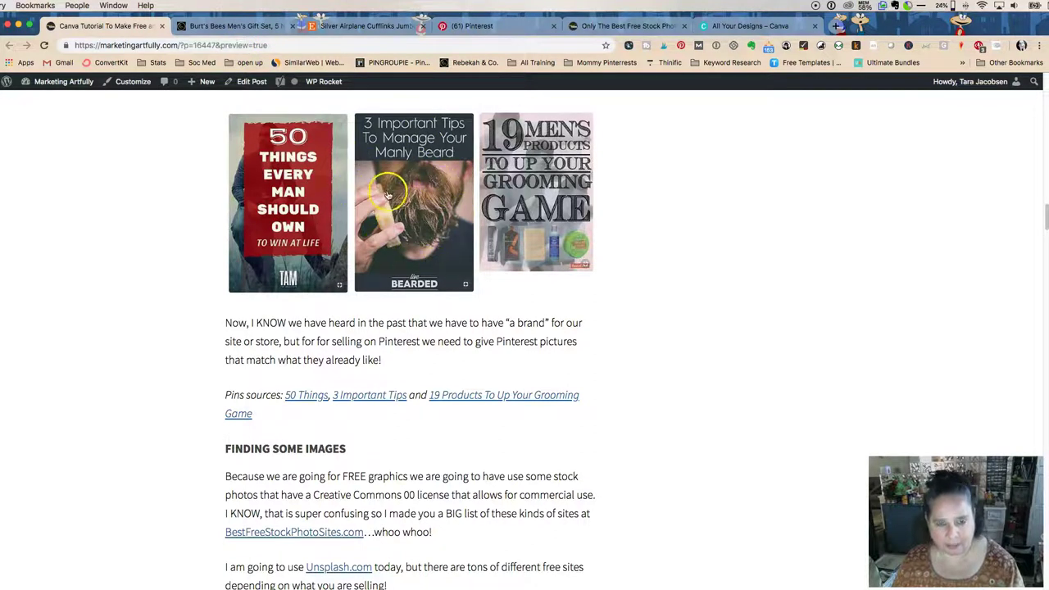
{"action": "left_click", "coordinate": [452, 28]}
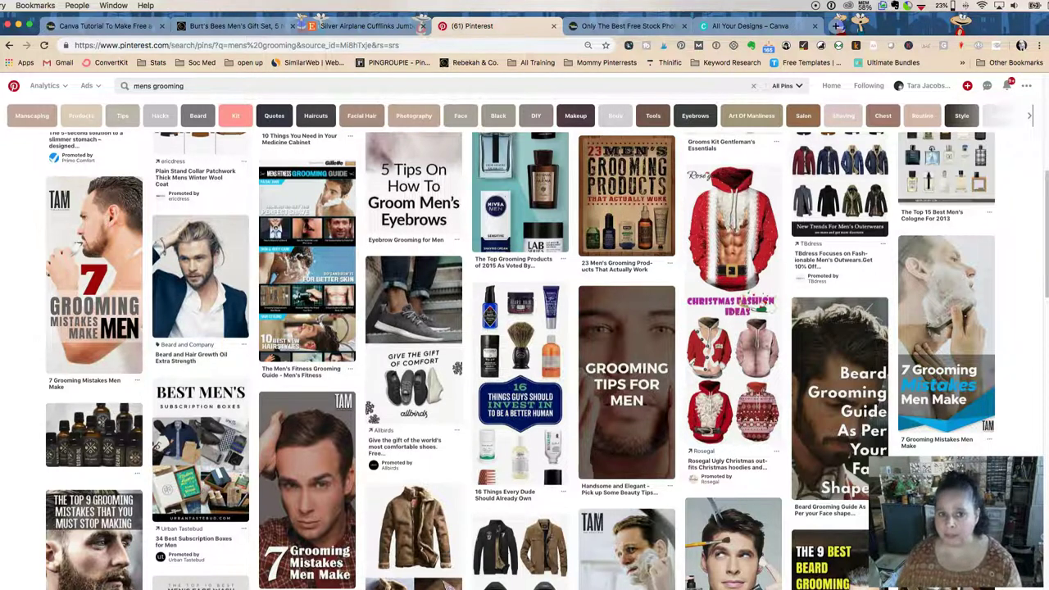
{"action": "scroll", "coordinate": [270, 199], "scroll_direction": "down", "scroll_amount": 2}
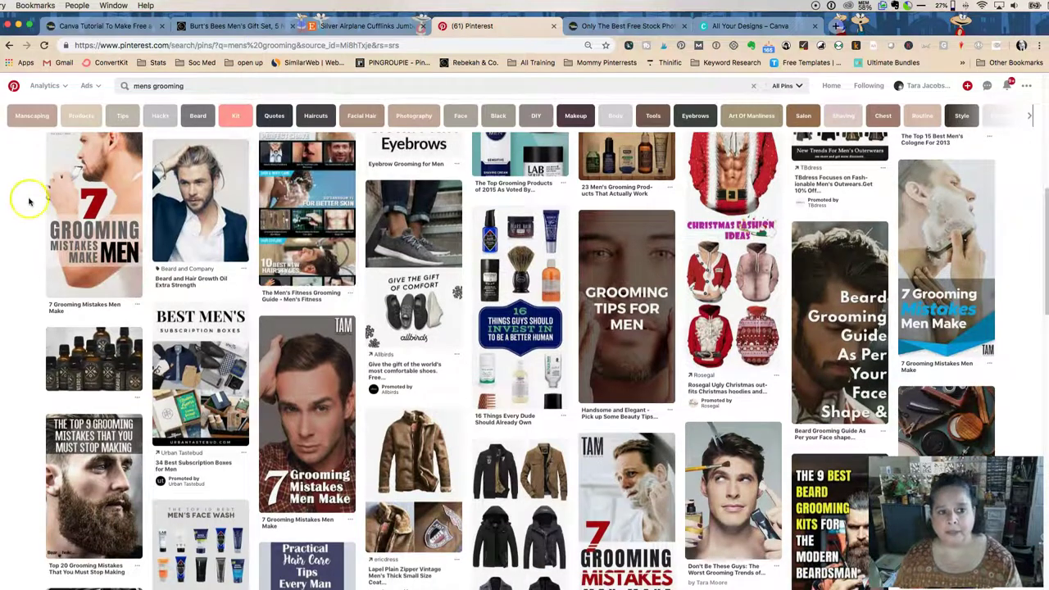
{"action": "scroll", "coordinate": [102, 226], "scroll_direction": "down", "scroll_amount": 1}
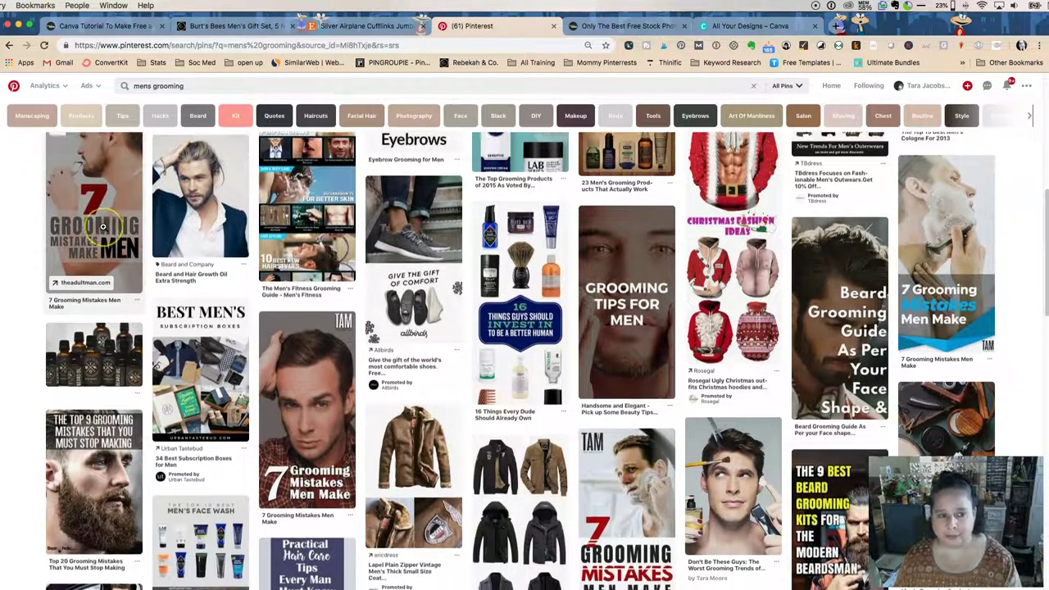
{"action": "scroll", "coordinate": [103, 226], "scroll_direction": "down", "scroll_amount": 2}
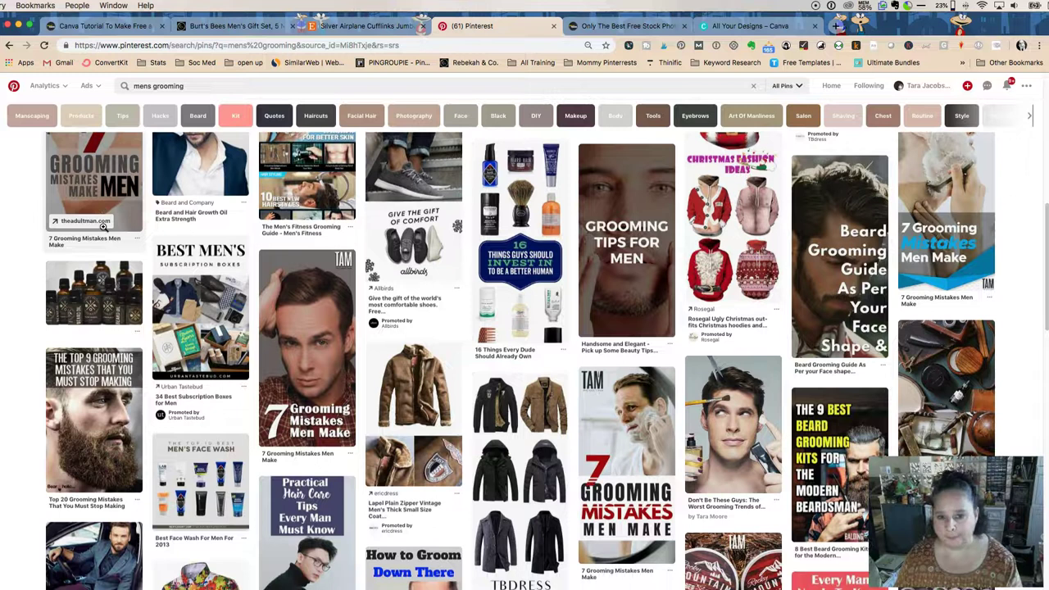
{"action": "scroll", "coordinate": [103, 226], "scroll_direction": "up", "scroll_amount": 5}
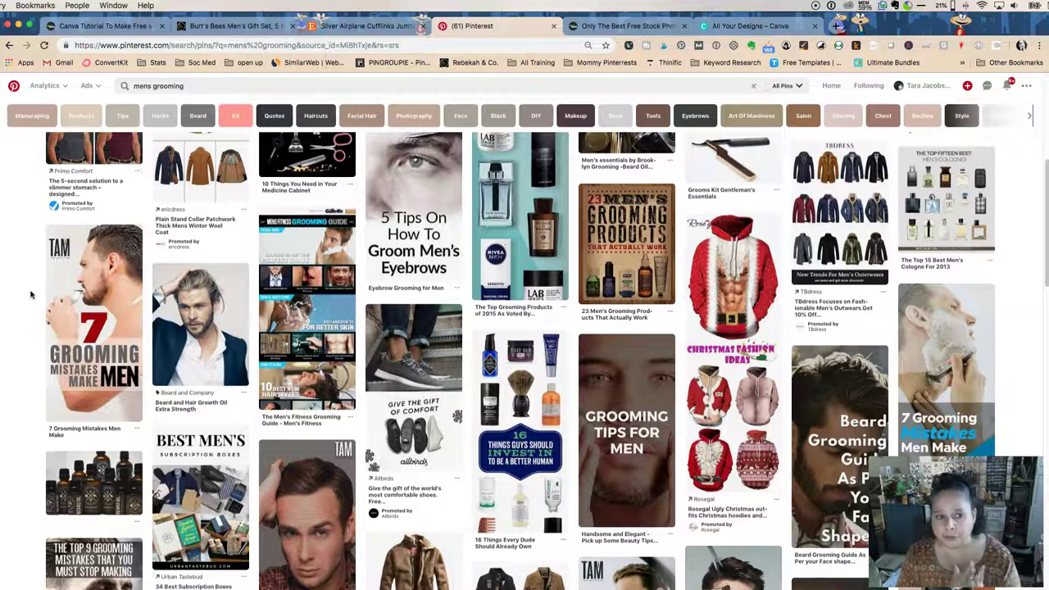
{"action": "mouse_move", "coordinate": [65, 287]}
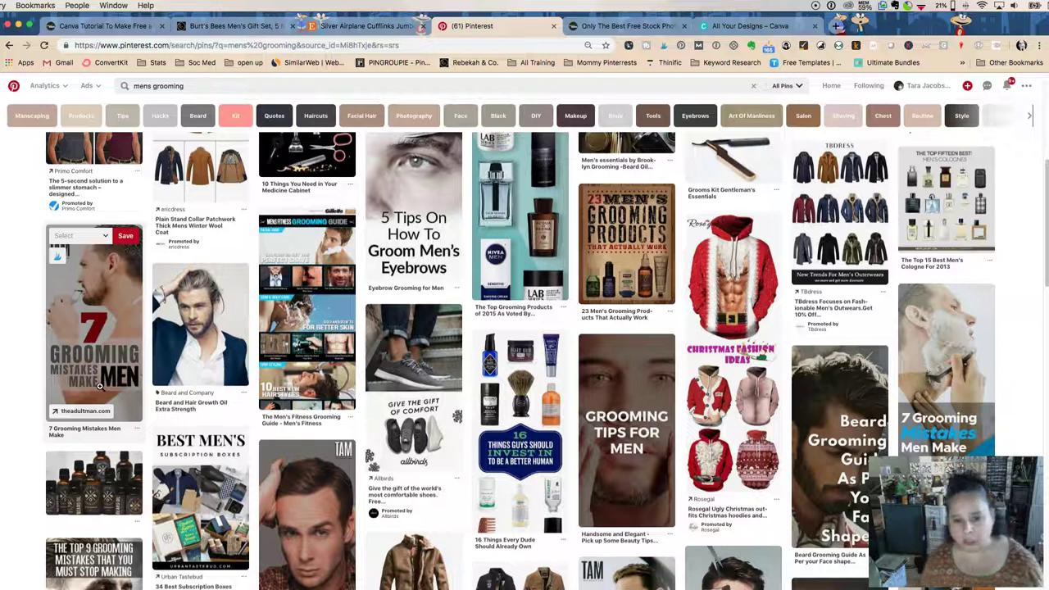
{"action": "scroll", "coordinate": [135, 209], "scroll_direction": "down", "scroll_amount": 2}
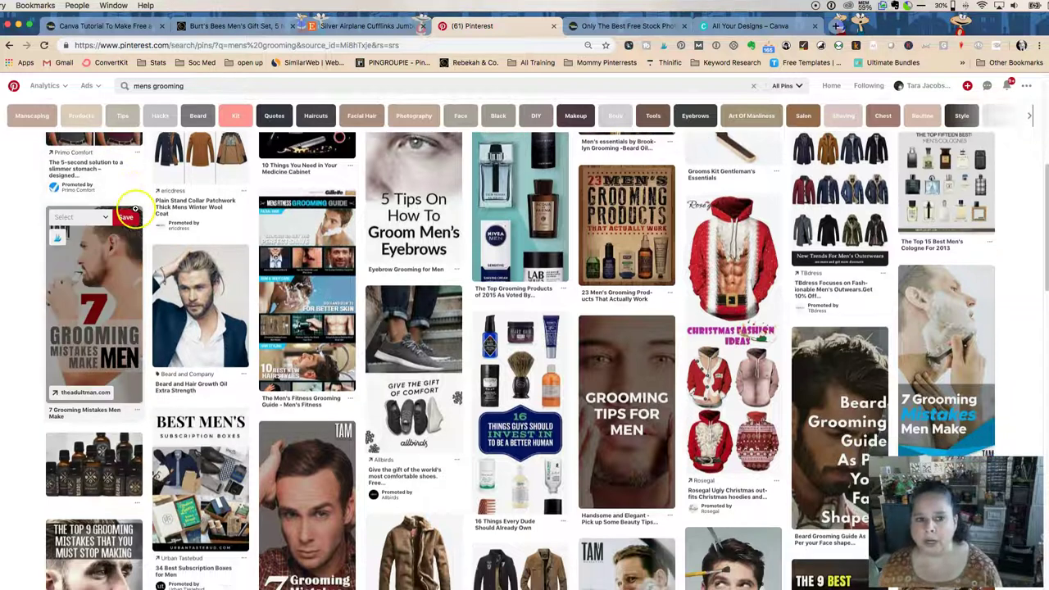
{"action": "scroll", "coordinate": [135, 209], "scroll_direction": "down", "scroll_amount": 3}
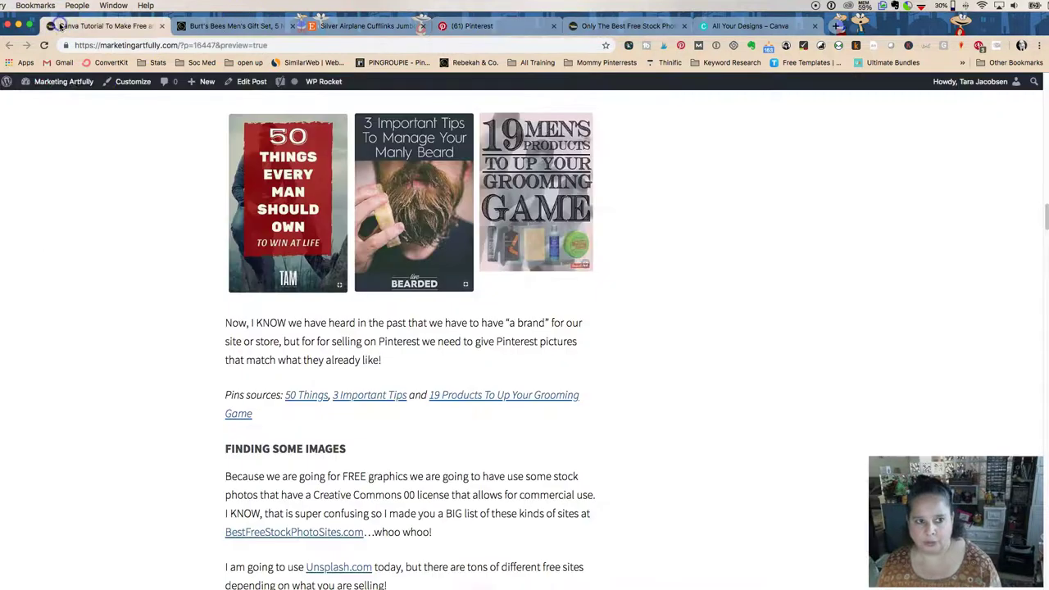
{"action": "left_click", "coordinate": [64, 25]}
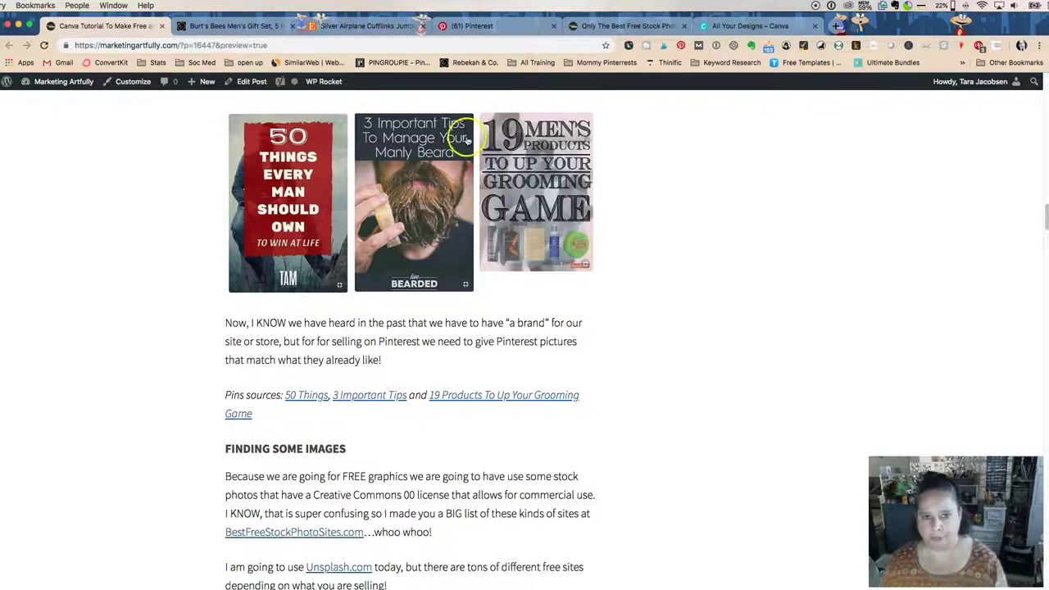
Switch to Canva and create a new Pinterest Graphic design, 735 × 1102 px
{"action": "left_click", "coordinate": [735, 27]}
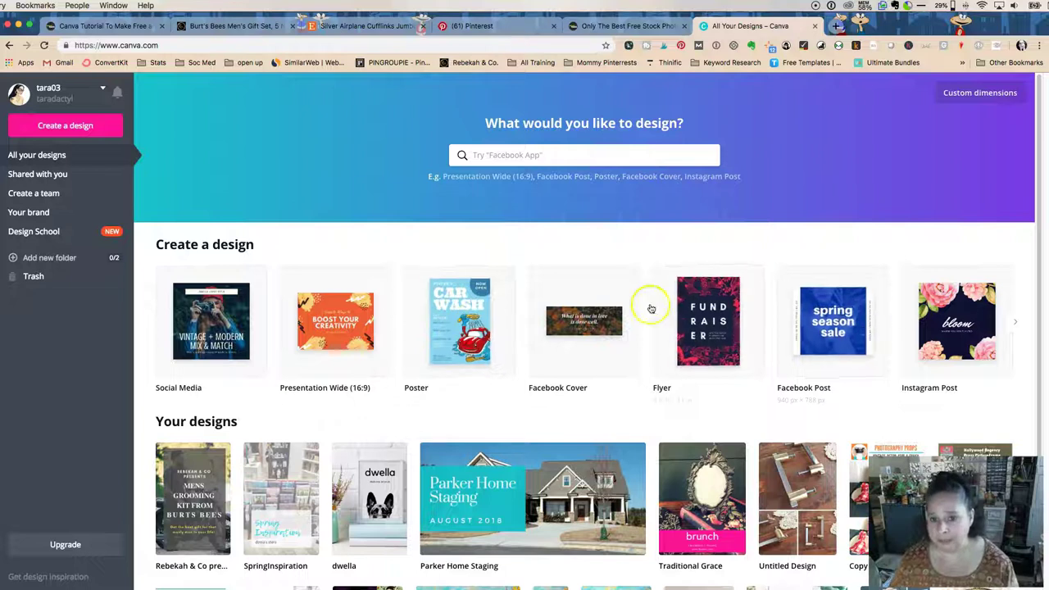
{"action": "left_click", "coordinate": [516, 151]}
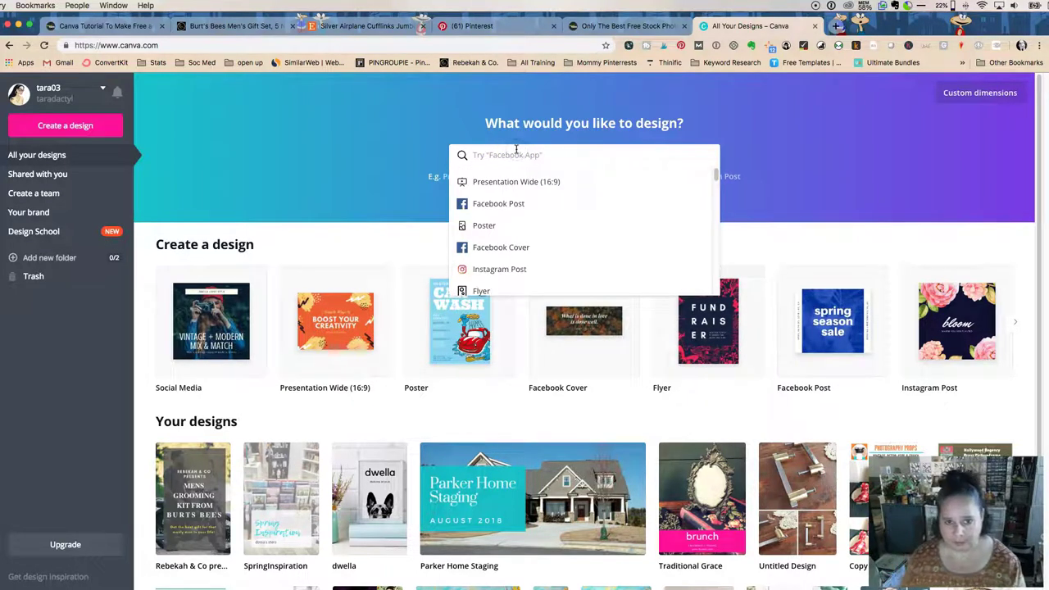
{"action": "type", "text": "pintere"}
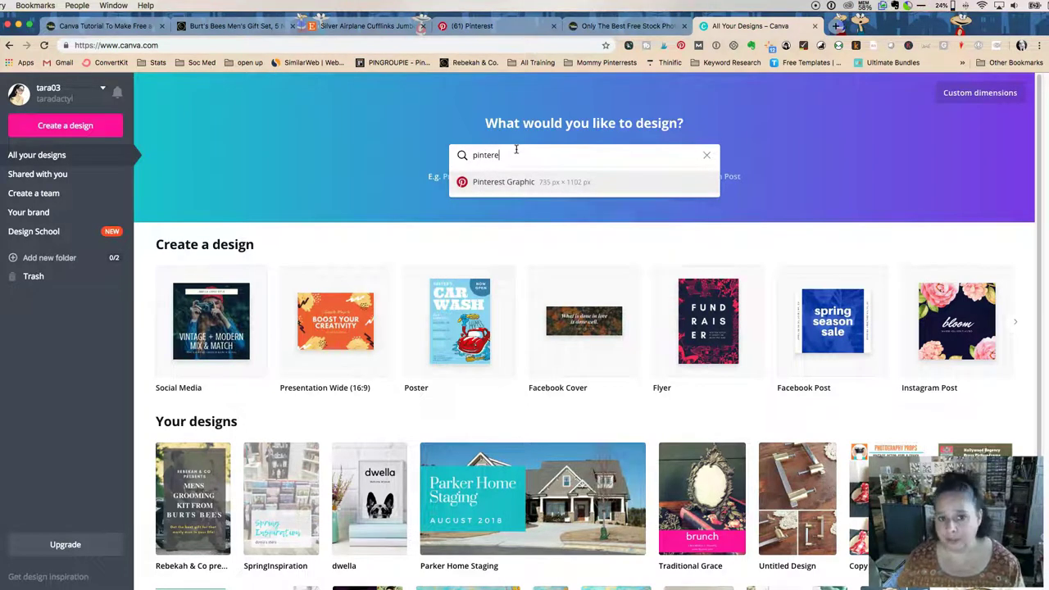
{"action": "left_click", "coordinate": [507, 190]}
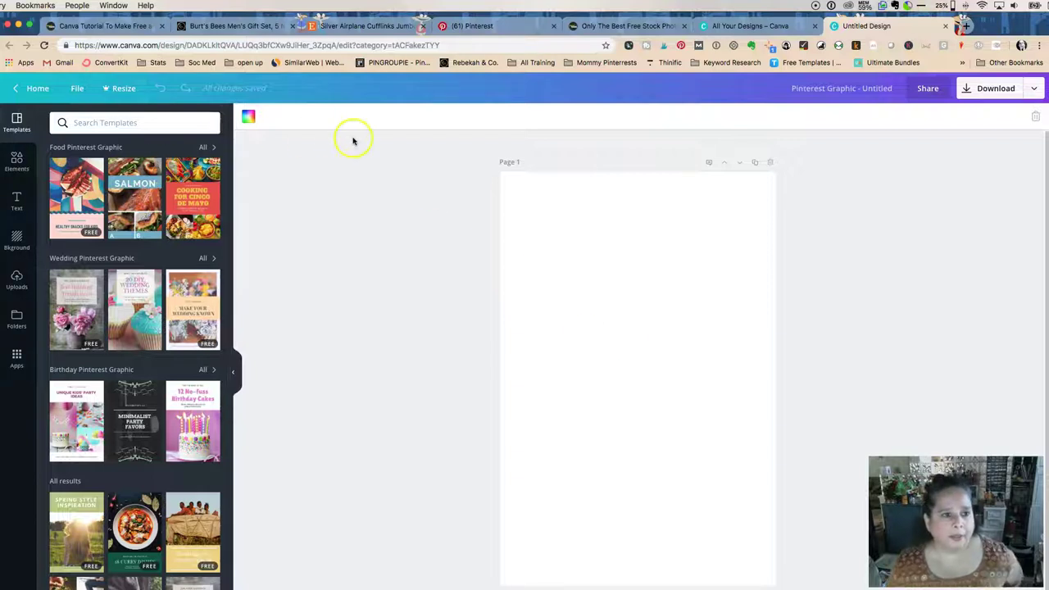
Review the example pins in the tutorial post, and apply the "Unique Kids' Party Ideas" birthday template to the blank Canva page
{"action": "left_click", "coordinate": [107, 26]}
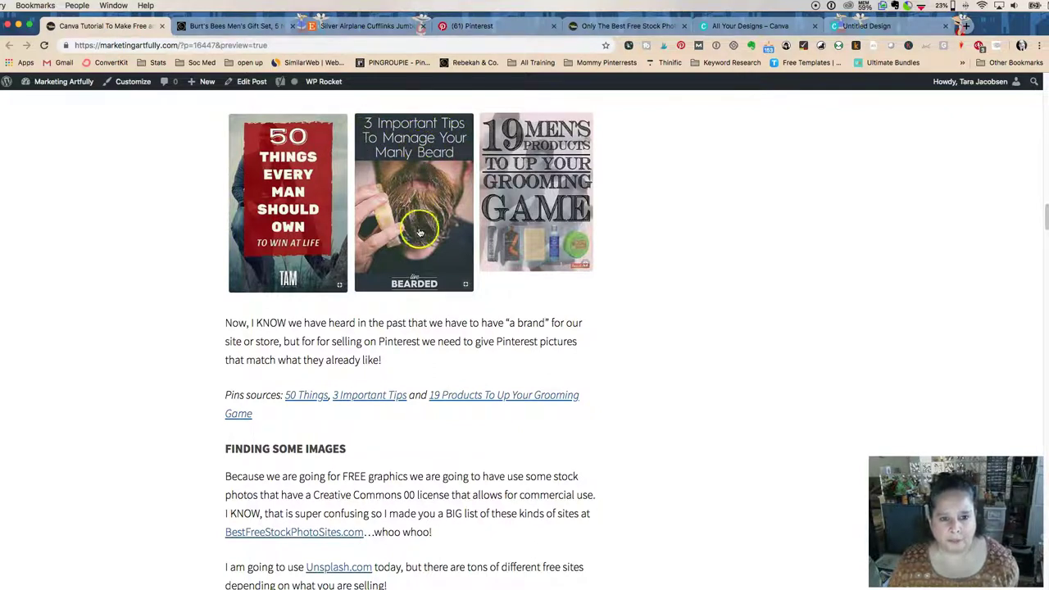
{"action": "left_click", "coordinate": [866, 25]}
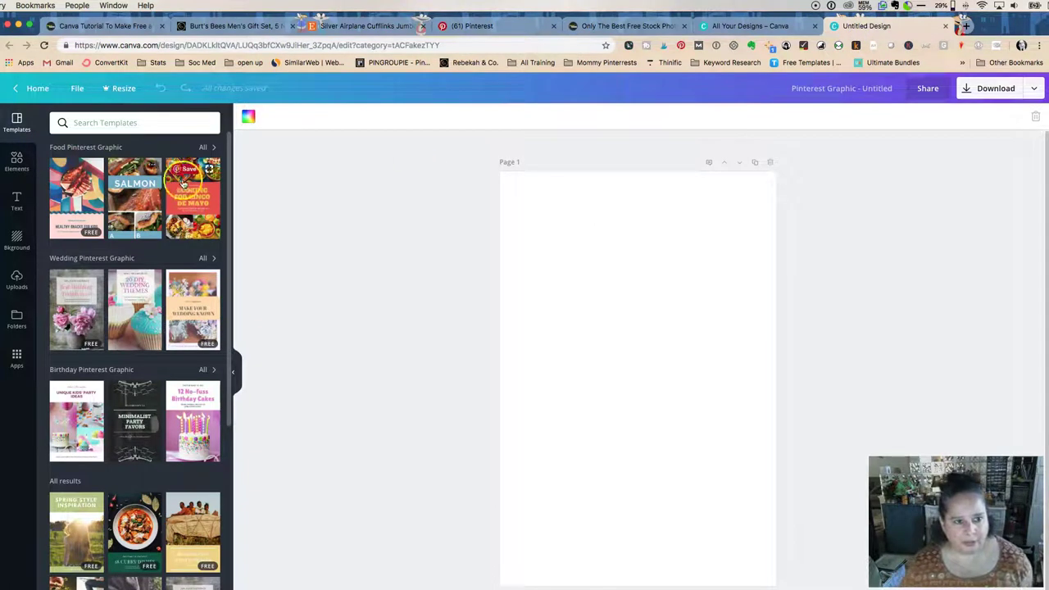
{"action": "scroll", "coordinate": [137, 291], "scroll_direction": "down", "scroll_amount": 1}
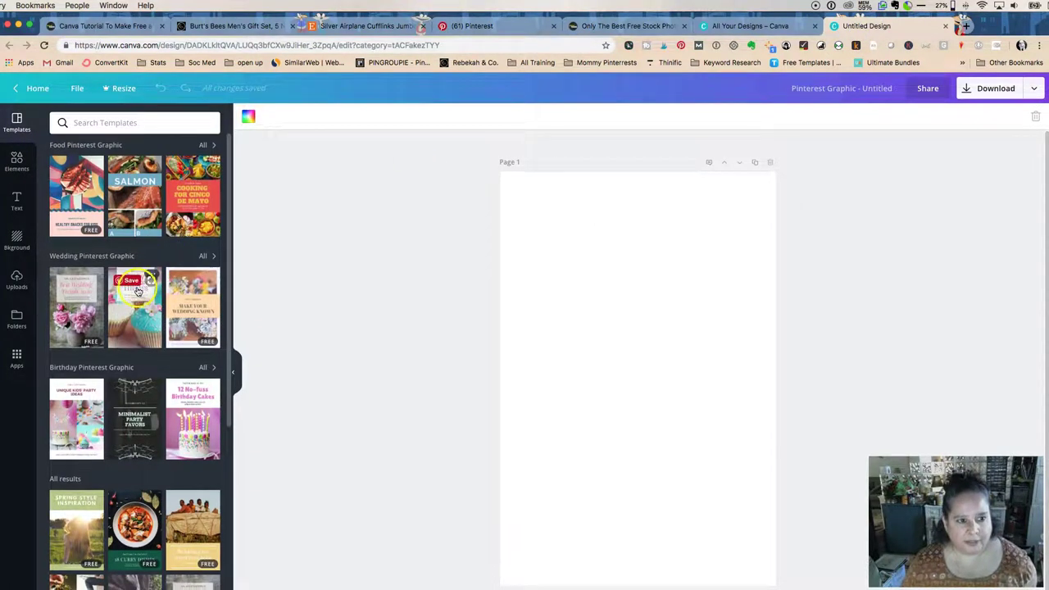
{"action": "scroll", "coordinate": [137, 290], "scroll_direction": "down", "scroll_amount": 3}
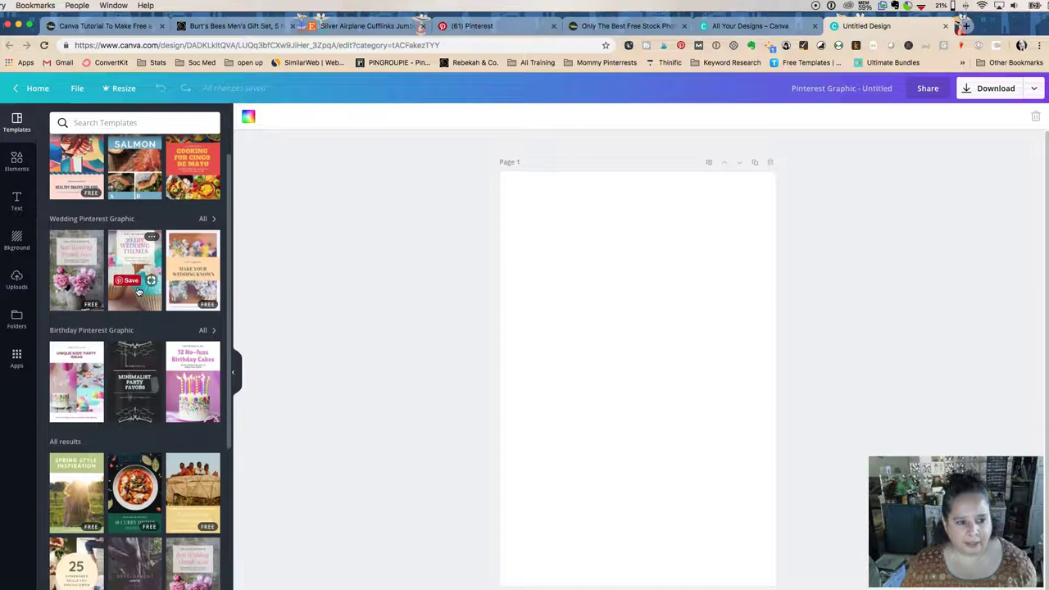
{"action": "scroll", "coordinate": [138, 291], "scroll_direction": "down", "scroll_amount": 2}
{"action": "left_click", "coordinate": [88, 310]}
{"action": "scroll", "coordinate": [76, 308], "scroll_direction": "down", "scroll_amount": 1}
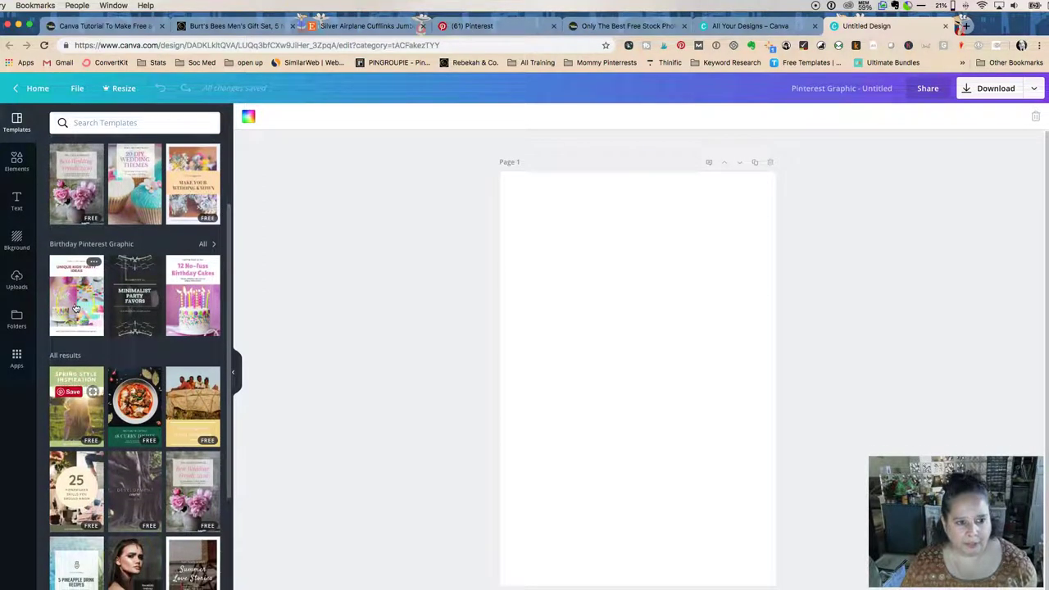
{"action": "left_click", "coordinate": [65, 298]}
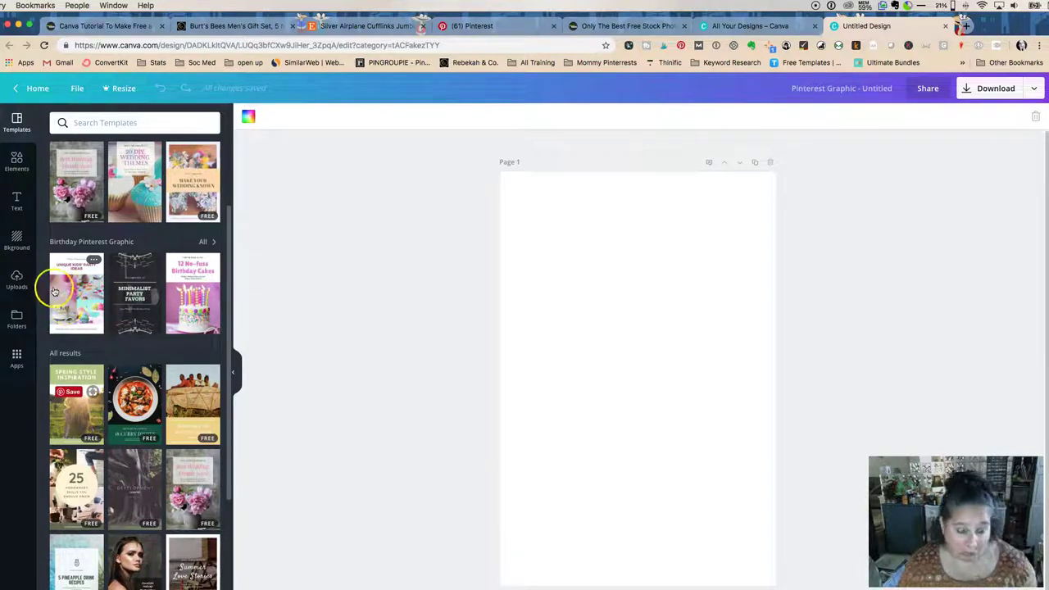
{"action": "left_click_drag", "start_coordinate": [58, 282], "coordinate": [565, 303]}
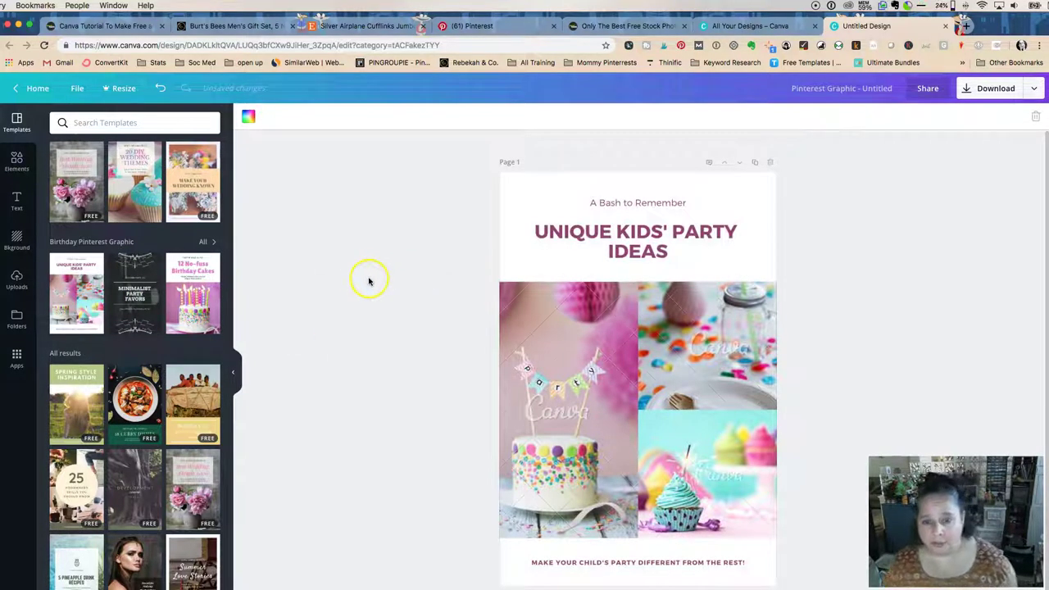
Delete the cake, confetti plate and cupcake photos from the template's image grid, keeping the empty frames
{"action": "scroll", "coordinate": [421, 311], "scroll_direction": "down", "scroll_amount": 1}
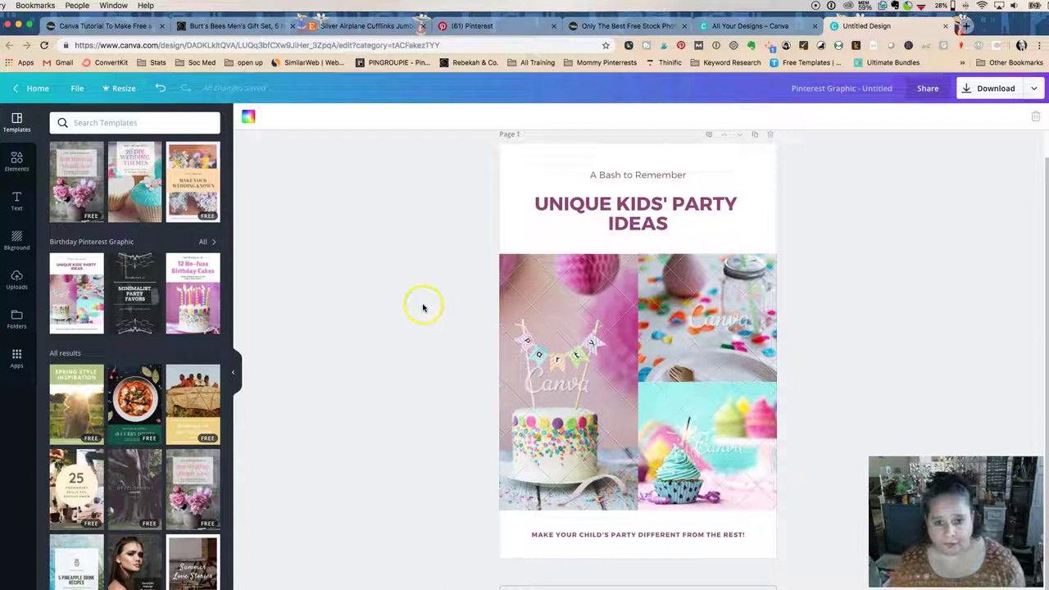
{"action": "left_click", "coordinate": [567, 339]}
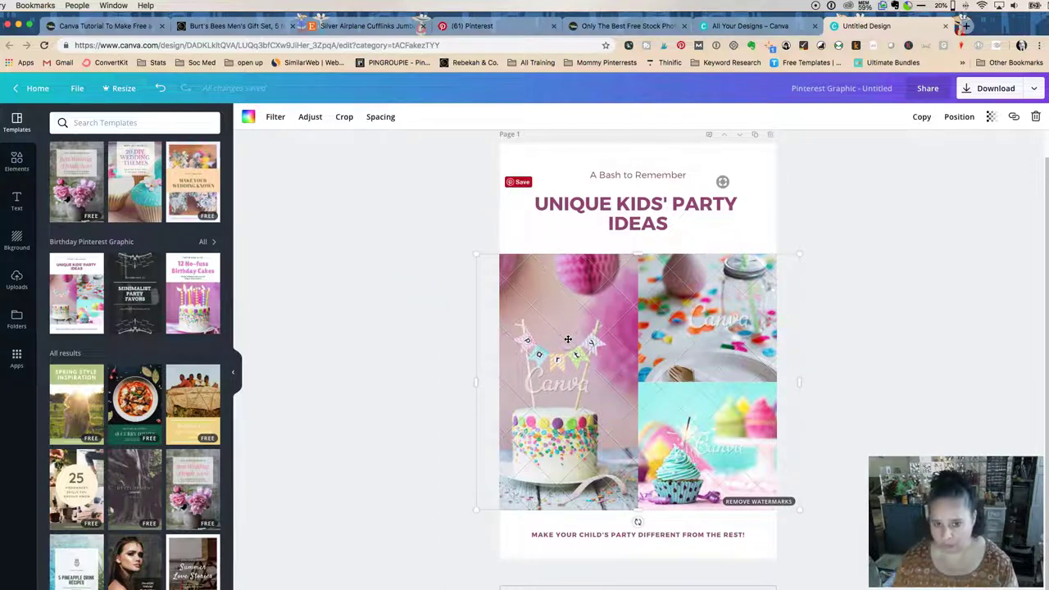
{"action": "key", "text": "Delete"}
{"action": "left_click", "coordinate": [742, 319]}
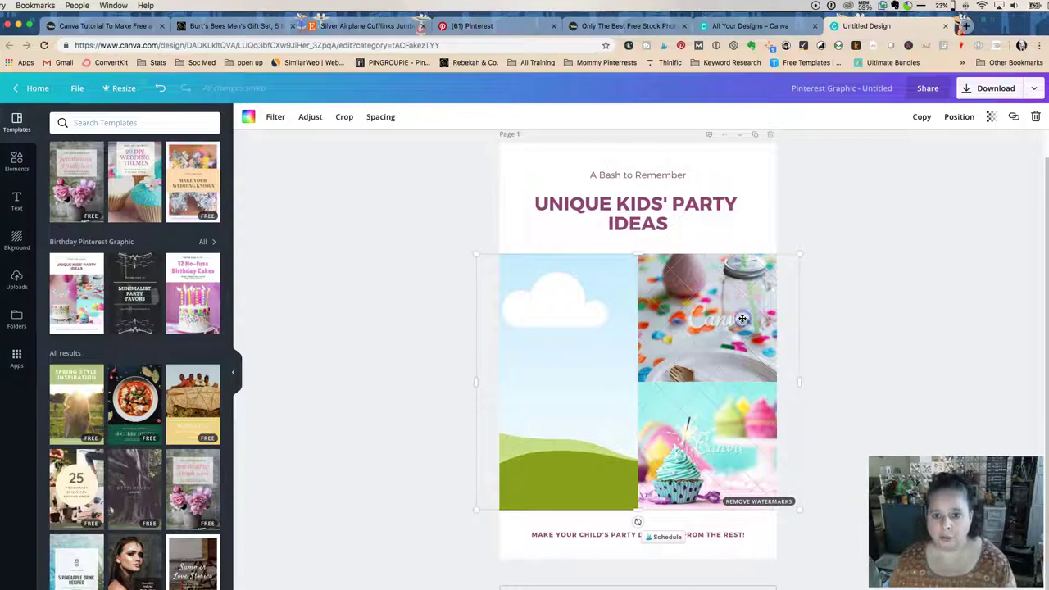
{"action": "key", "text": "Delete"}
{"action": "left_click", "coordinate": [714, 392]}
{"action": "key", "text": "Delete"}
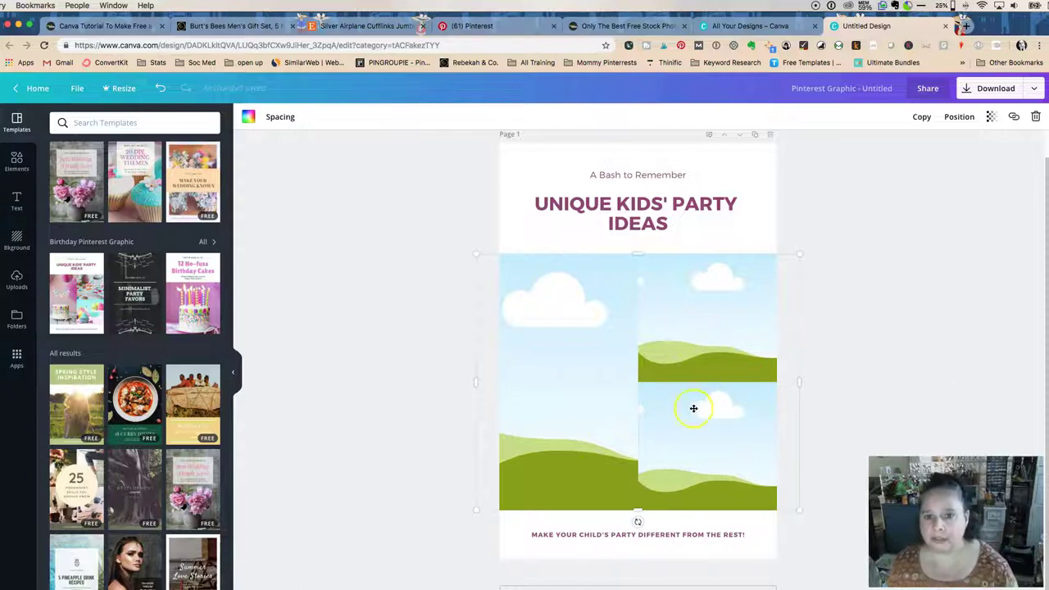
{"action": "left_click", "coordinate": [409, 323]}
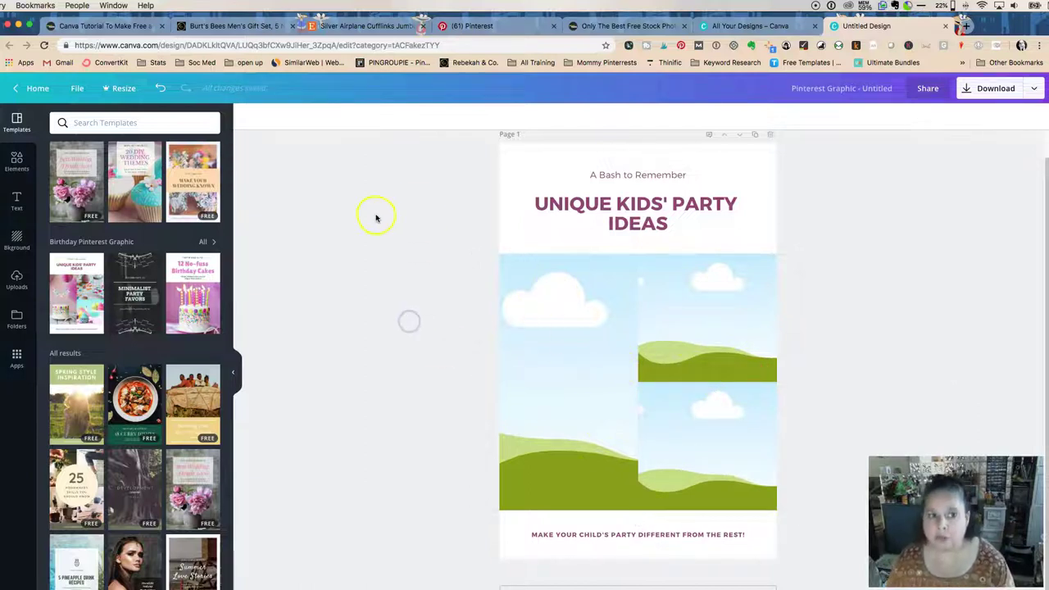
Check the example pins in the tutorial post, and fill the graphic's tall left frame with the uploaded photo of the bearded man in green
{"action": "scroll", "coordinate": [366, 252], "scroll_direction": "up", "scroll_amount": 1}
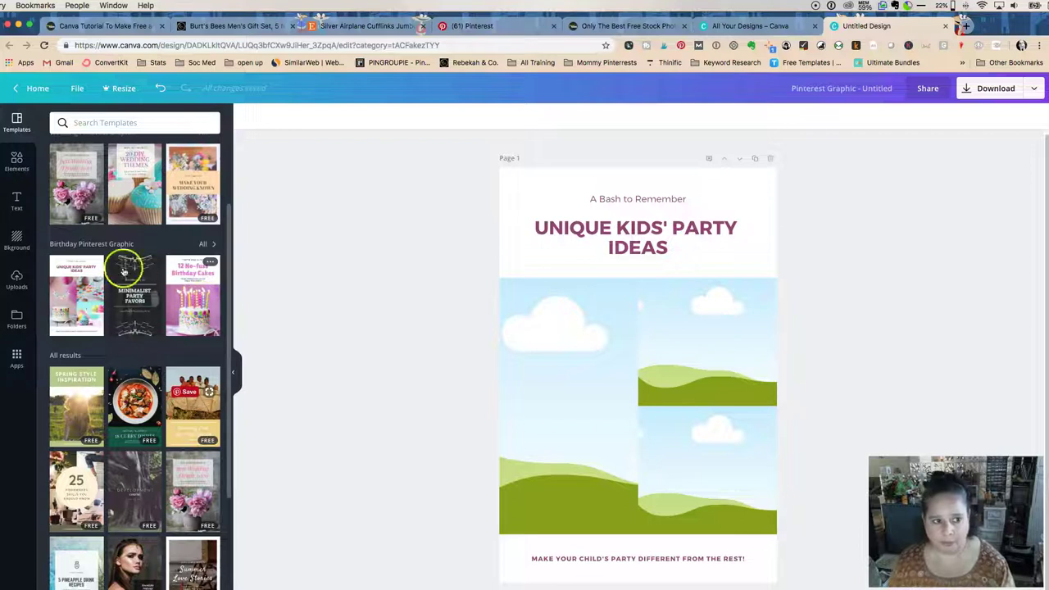
{"action": "left_click", "coordinate": [15, 280]}
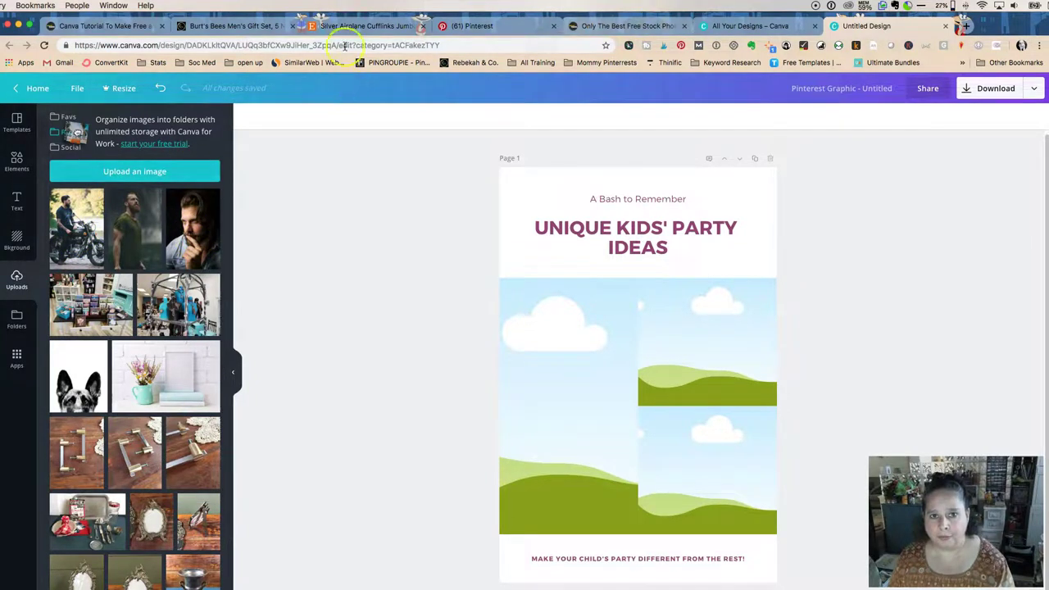
{"action": "left_click", "coordinate": [81, 26]}
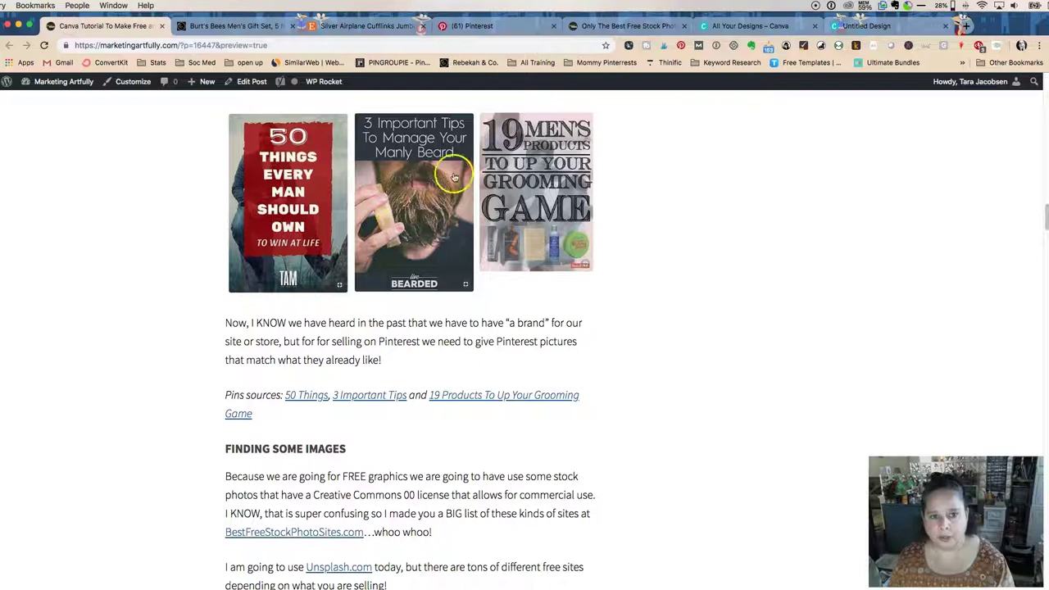
{"action": "left_click", "coordinate": [881, 25]}
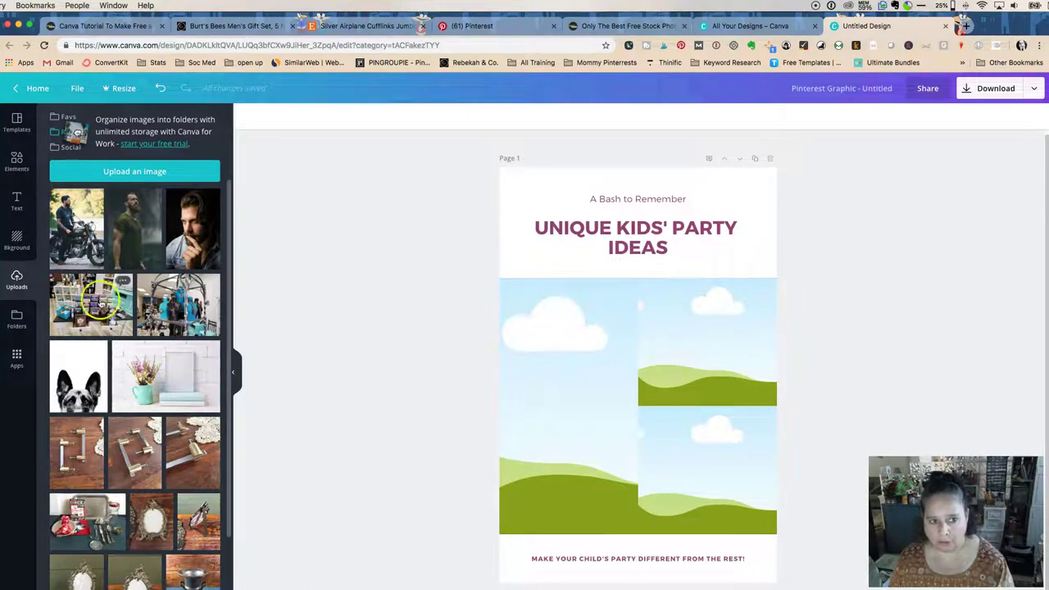
{"action": "left_click_drag", "start_coordinate": [140, 233], "coordinate": [548, 365]}
Reposition the bearded man's photo inside its tall frame so that his face sits nearer the frame's centre
{"action": "double_click", "coordinate": [526, 365]}
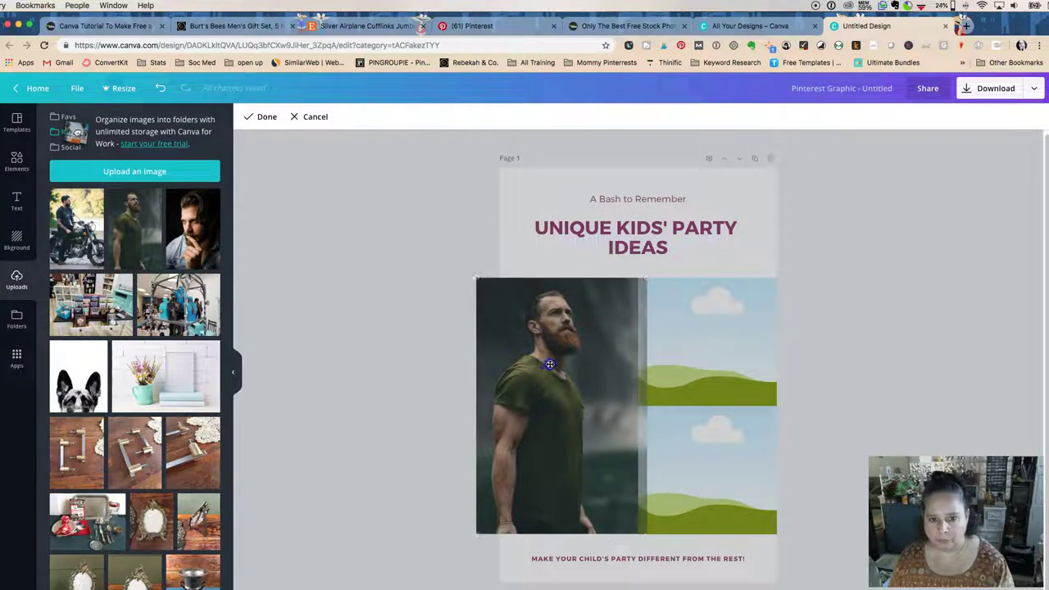
{"action": "left_click", "coordinate": [369, 335]}
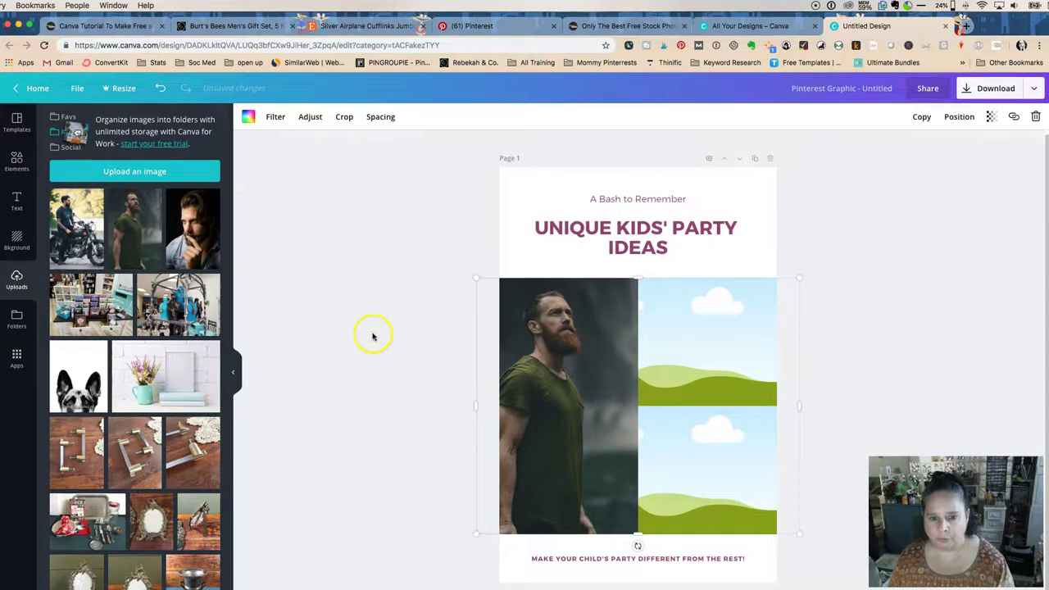
{"action": "double_click", "coordinate": [536, 359]}
{"action": "left_click_drag", "start_coordinate": [517, 363], "coordinate": [551, 364]}
{"action": "left_click", "coordinate": [340, 297]}
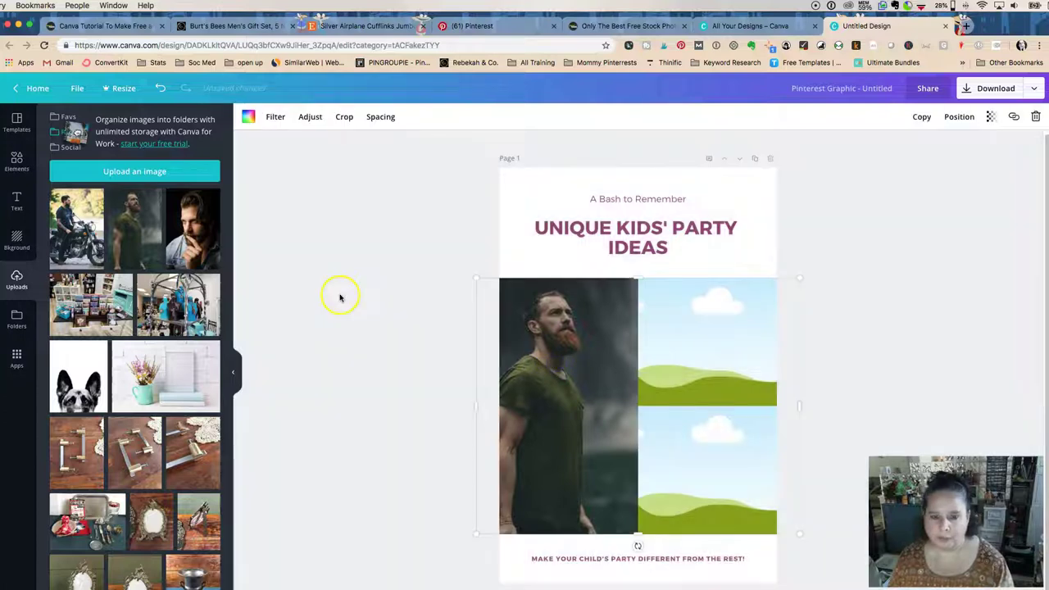
{"action": "left_click", "coordinate": [276, 271]}
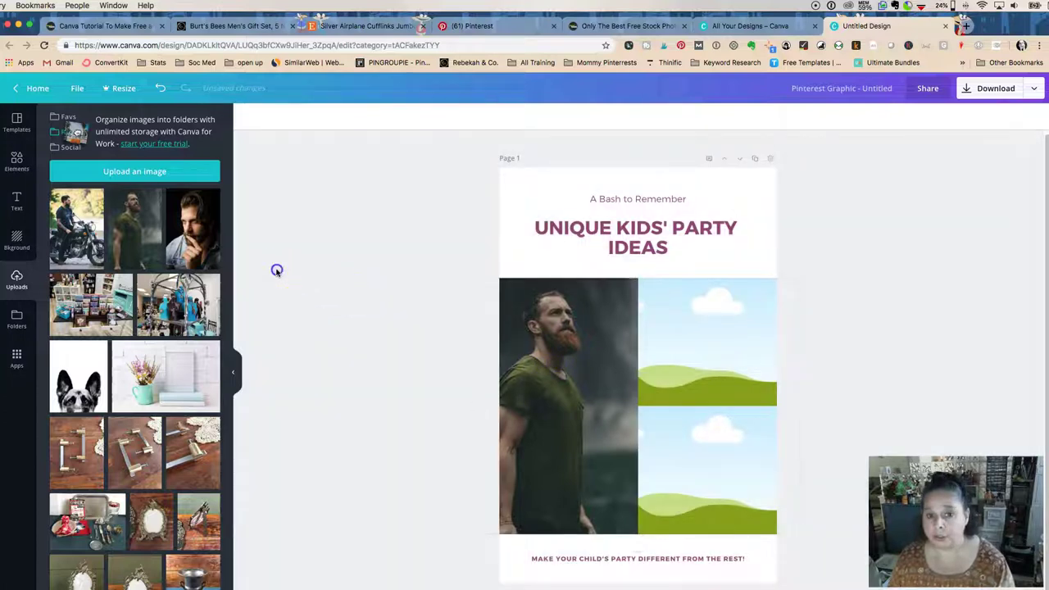
{"action": "left_click", "coordinate": [691, 276]}
{"action": "left_click", "coordinate": [620, 181]}
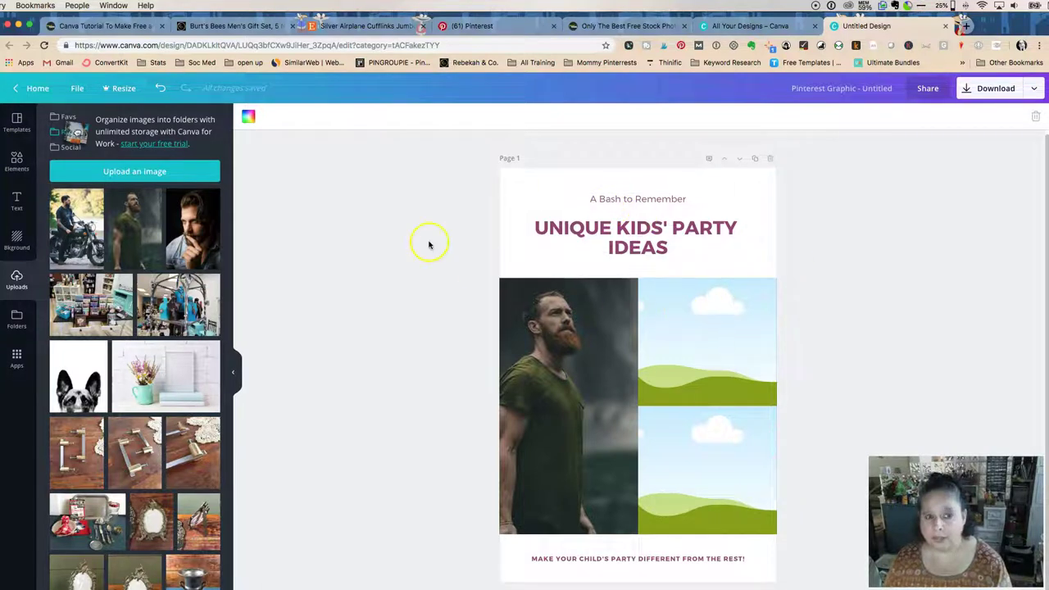
Switch to the Burt's Bees Men's Gift Set product page and save the main product photo to the Desktop as burtsbees1.jpg
{"action": "left_click", "coordinate": [224, 26]}
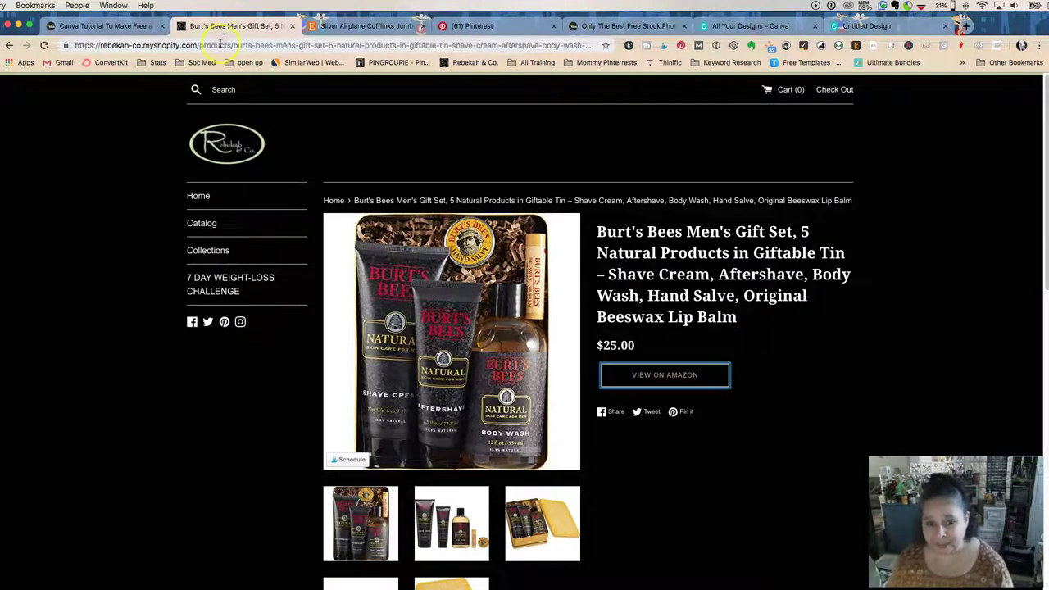
{"action": "scroll", "coordinate": [326, 144], "scroll_direction": "down", "scroll_amount": 1}
{"action": "scroll", "coordinate": [325, 143], "scroll_direction": "down", "scroll_amount": 1}
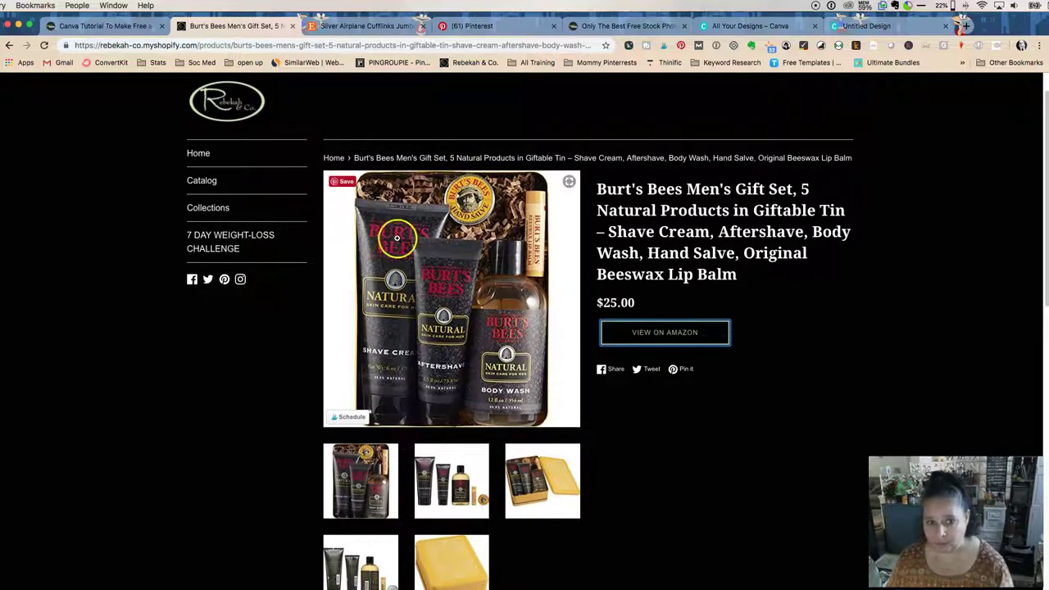
{"action": "right_click", "coordinate": [432, 236]}
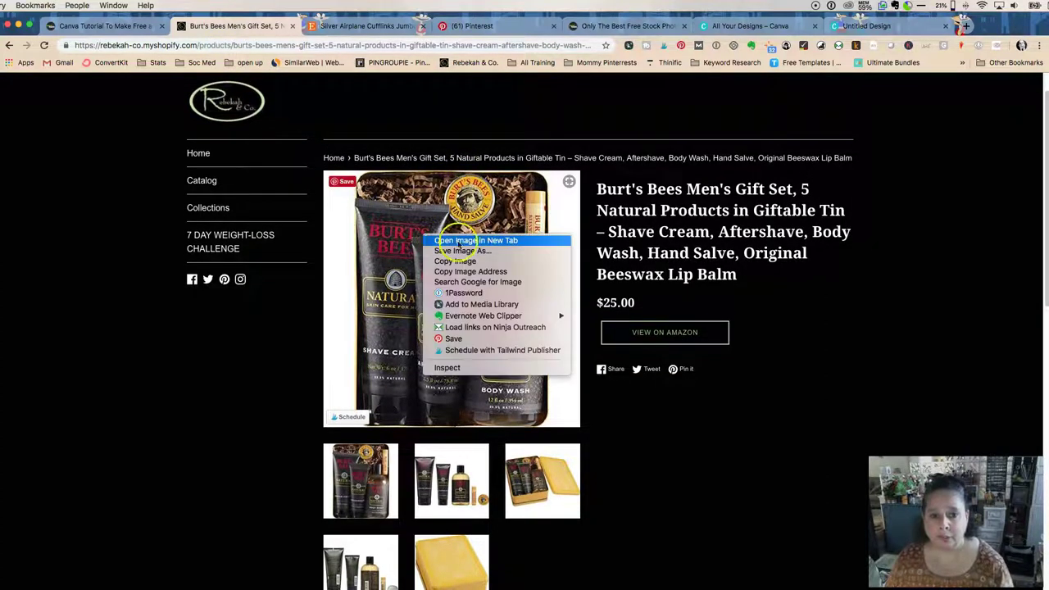
{"action": "left_click", "coordinate": [457, 250]}
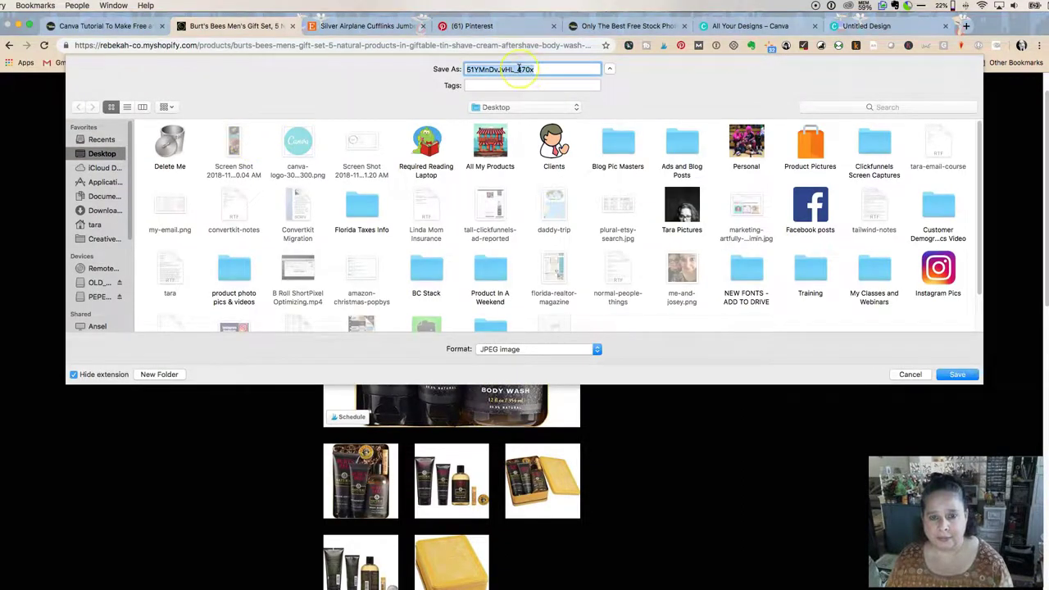
{"action": "type", "text": "burtsbees"}
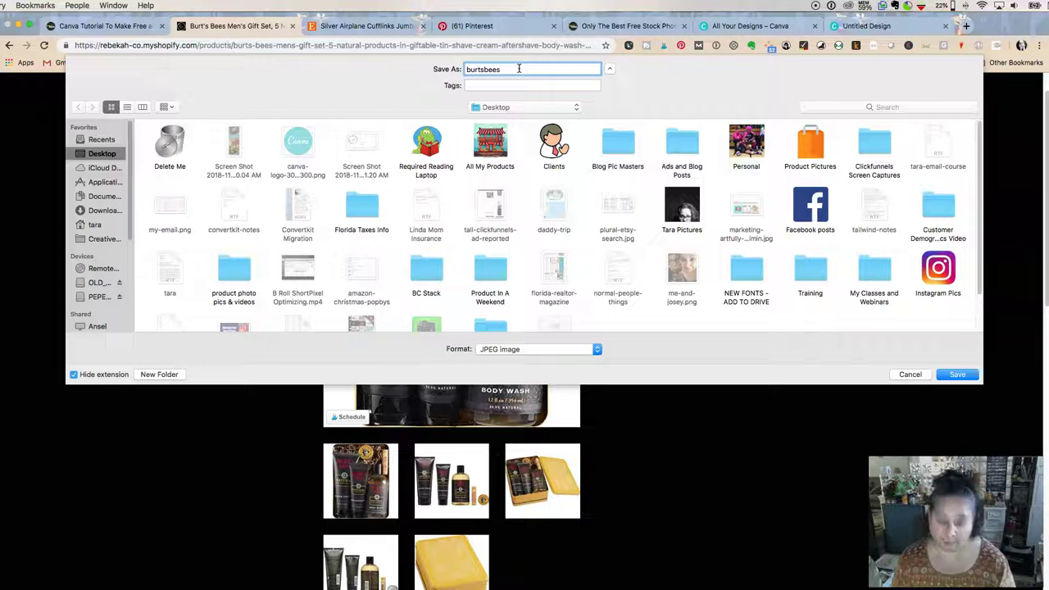
{"action": "key", "text": "Return"}
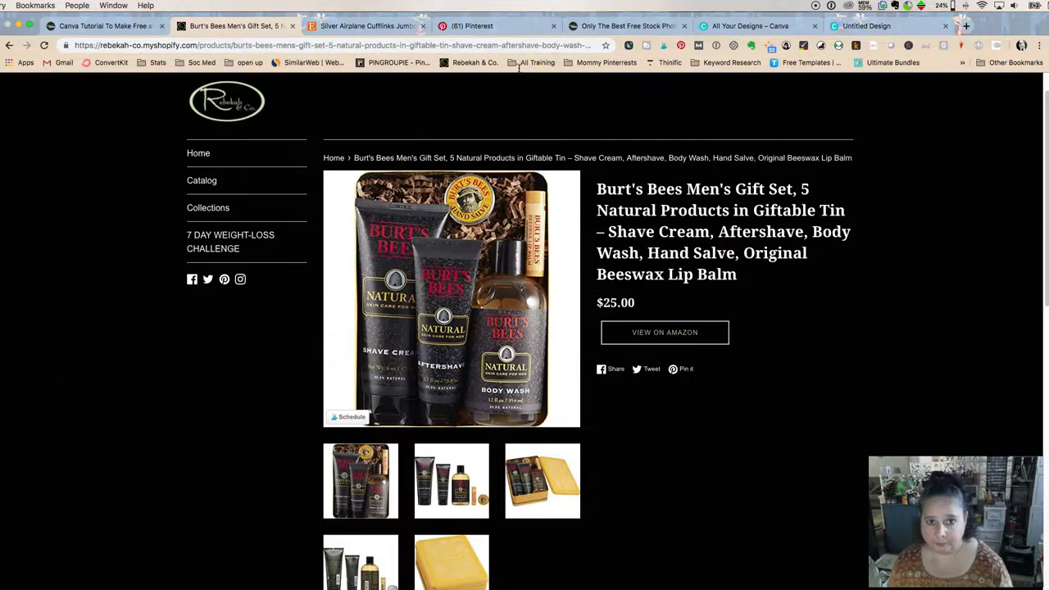
Show the product photo of the gift set in its open yellow tin and save it to the Desktop as burtsbees2.jpg
{"action": "left_click", "coordinate": [556, 474]}
{"action": "key", "text": "super+Tab"}
{"action": "left_click", "coordinate": [993, 260]}
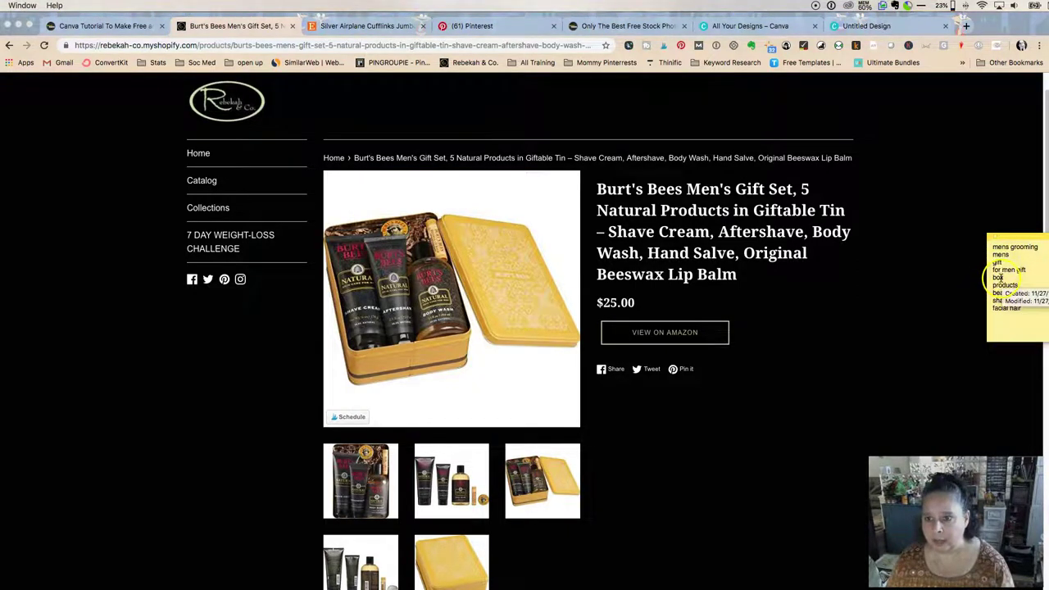
{"action": "right_click", "coordinate": [437, 289]}
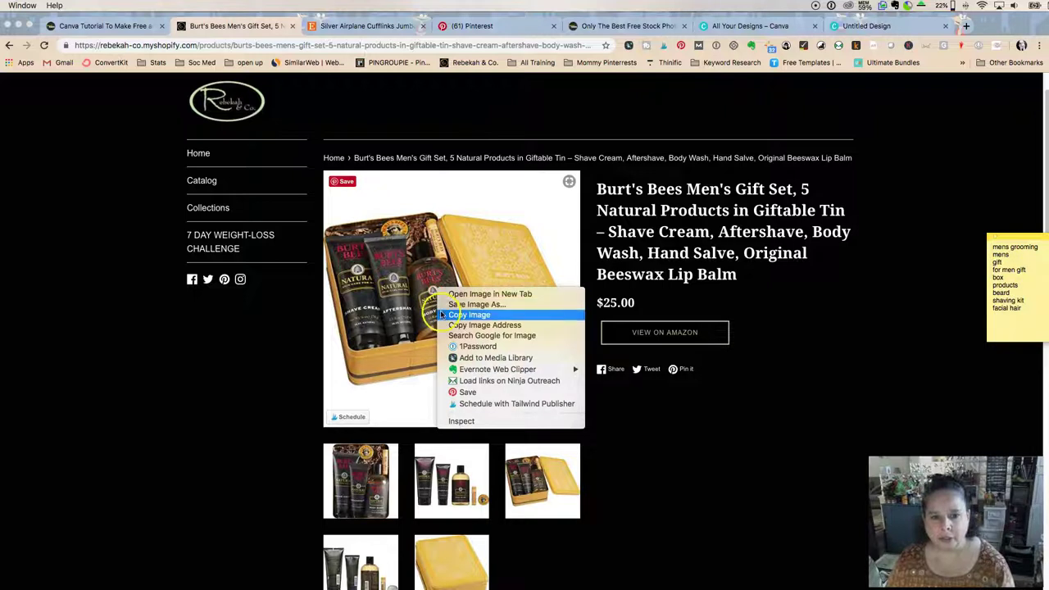
{"action": "left_click", "coordinate": [459, 305]}
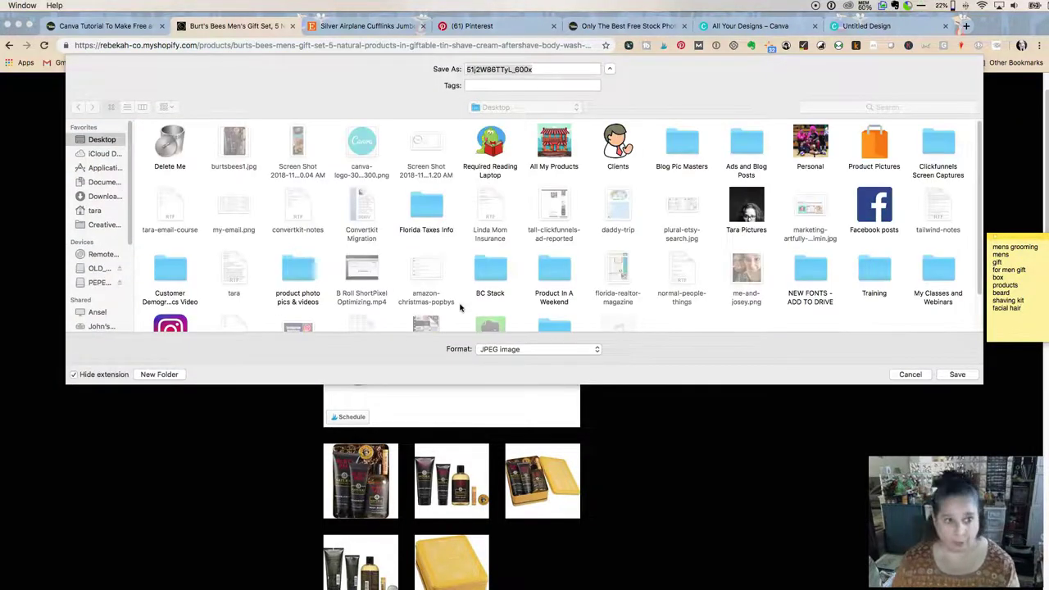
{"action": "left_click", "coordinate": [234, 145]}
{"action": "left_click", "coordinate": [507, 69]}
{"action": "left_click", "coordinate": [499, 69]}
{"action": "type", "text": "2"}
{"action": "left_click", "coordinate": [956, 373]}
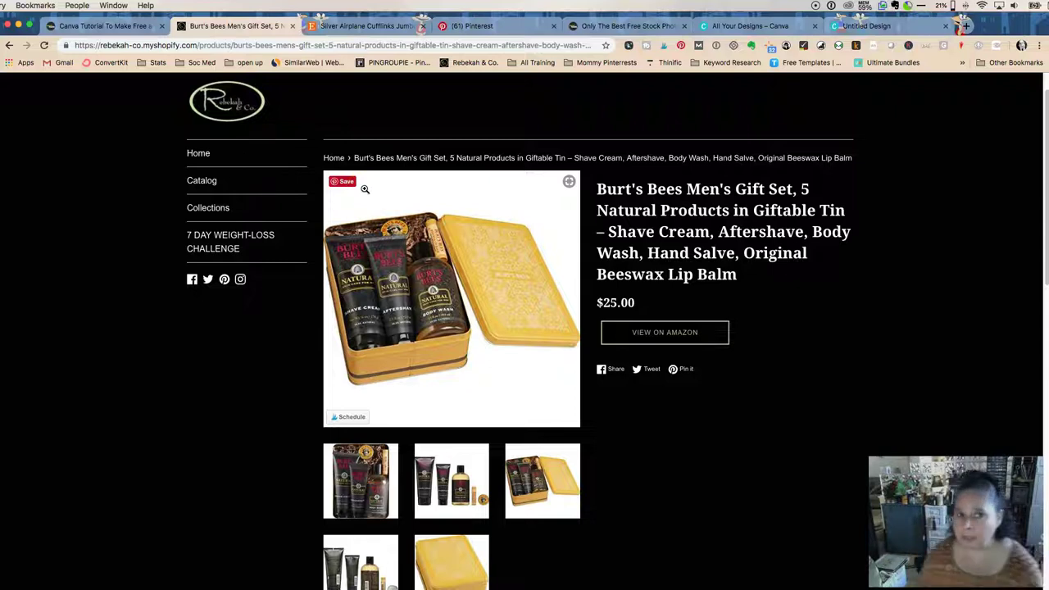
Return to the untitled Canva design and upload burtsbees1.jpg and burtsbees2.jpg from the Desktop
{"action": "left_click", "coordinate": [746, 25]}
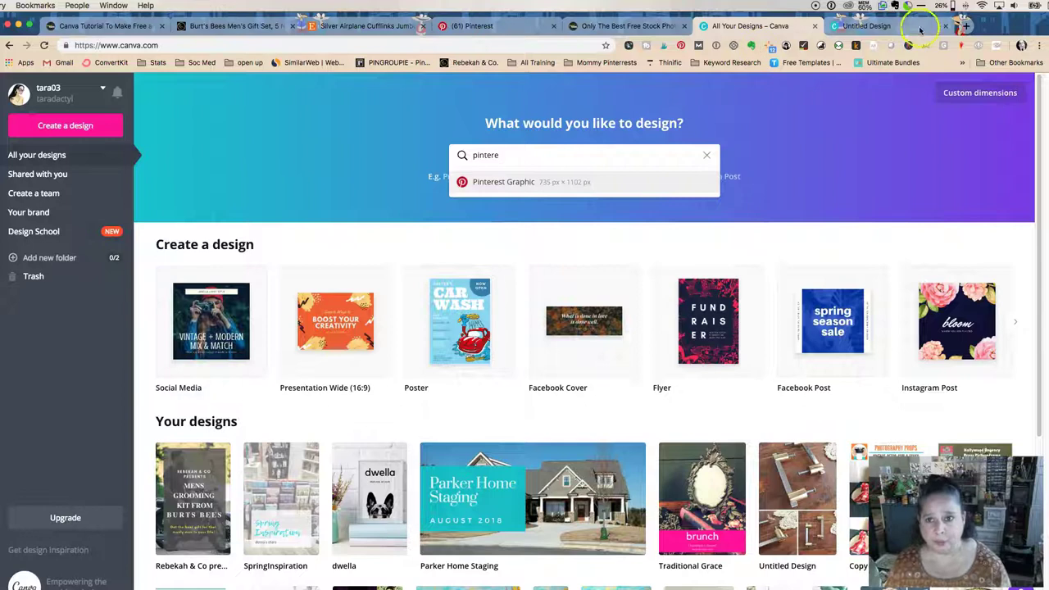
{"action": "left_click", "coordinate": [868, 26]}
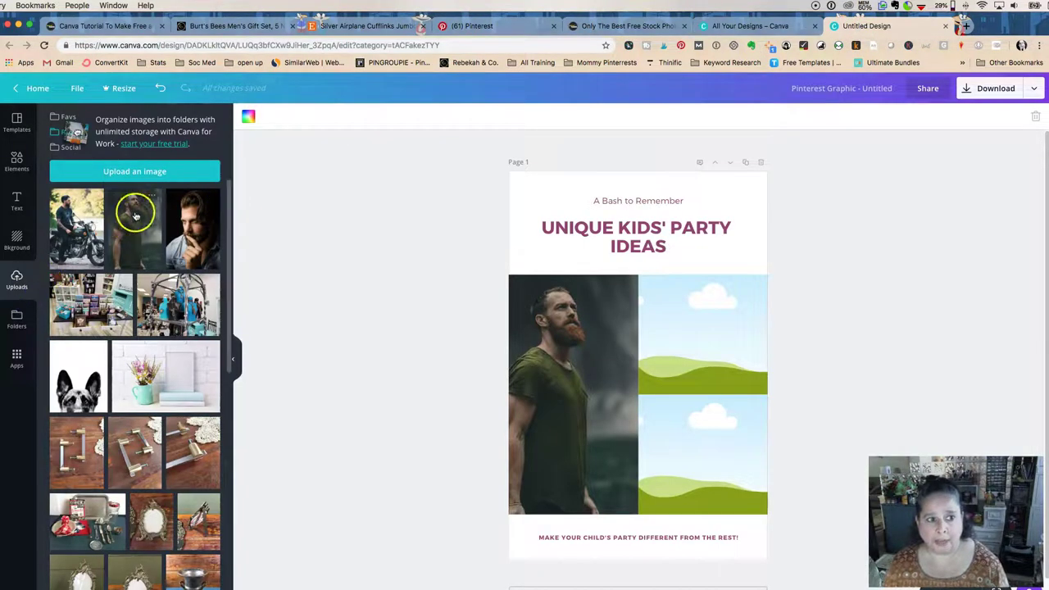
{"action": "left_click", "coordinate": [146, 175]}
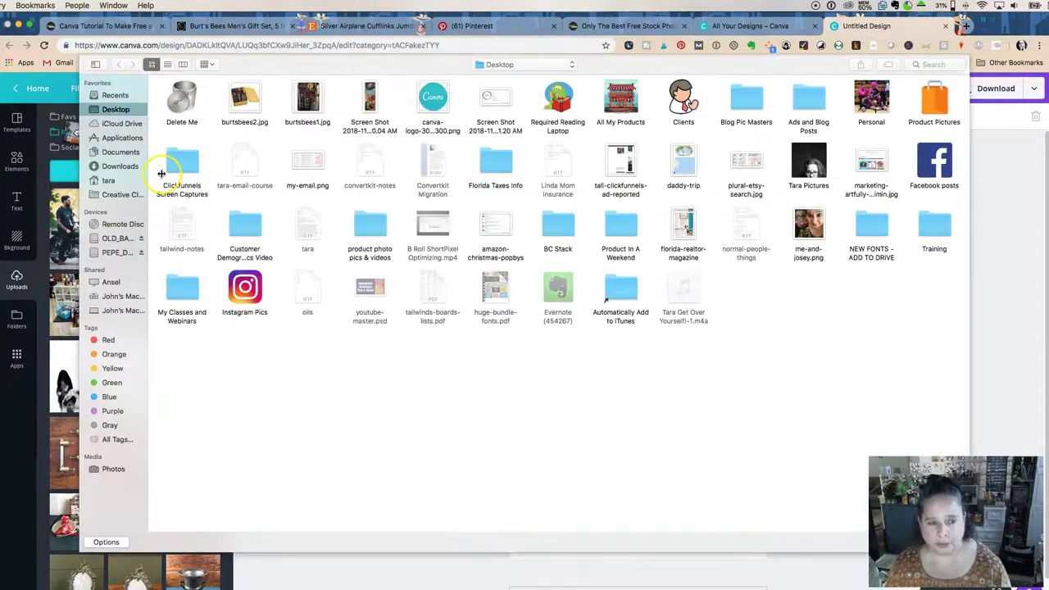
{"action": "left_click", "coordinate": [239, 100]}
{"action": "left_click", "coordinate": [311, 105], "text": "super"}
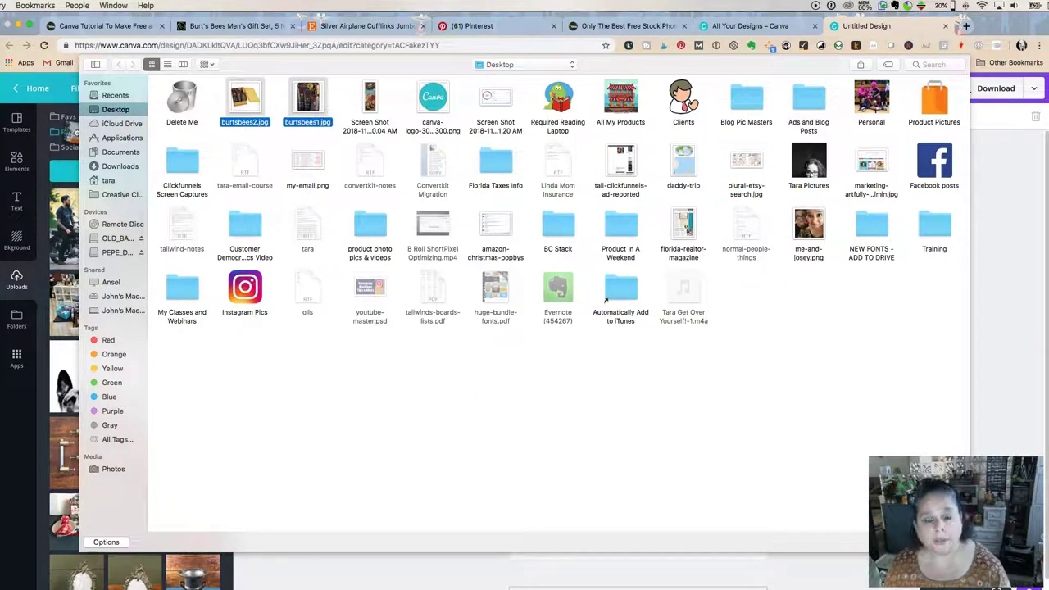
{"action": "key", "text": "Return"}
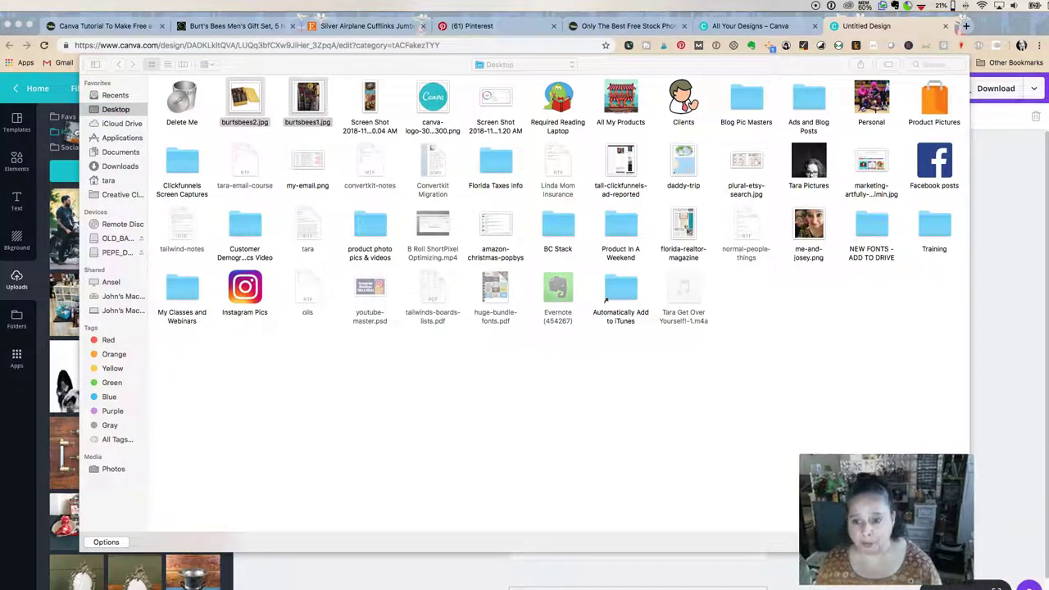
{"action": "left_click", "coordinate": [932, 545]}
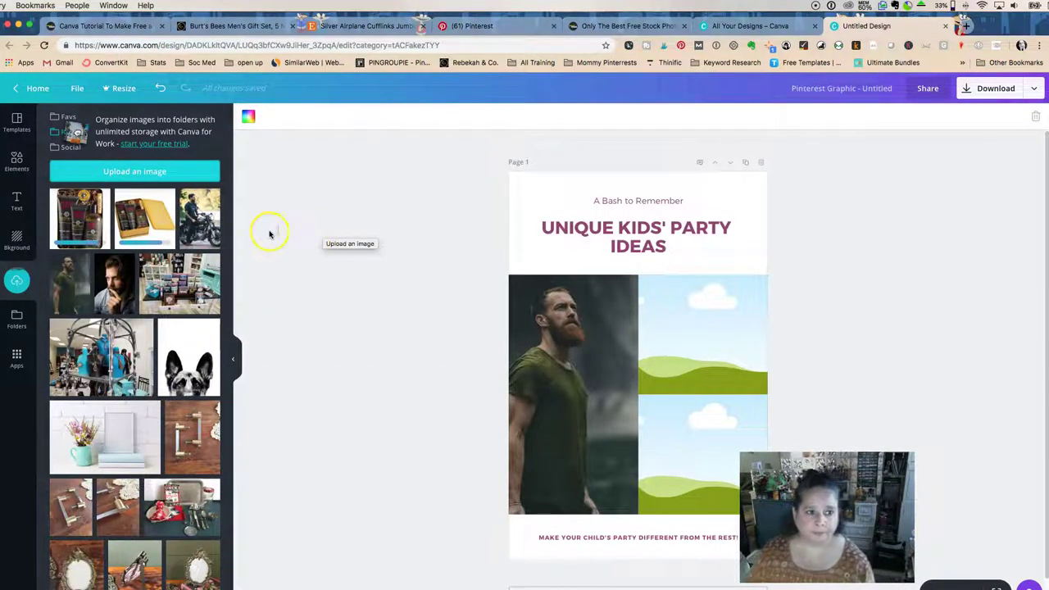
Fill the upper small frame with the burtsbees1 product photo and the lower small frame with the burtsbees2 open-tin photo
{"action": "left_click_drag", "start_coordinate": [79, 218], "coordinate": [683, 330]}
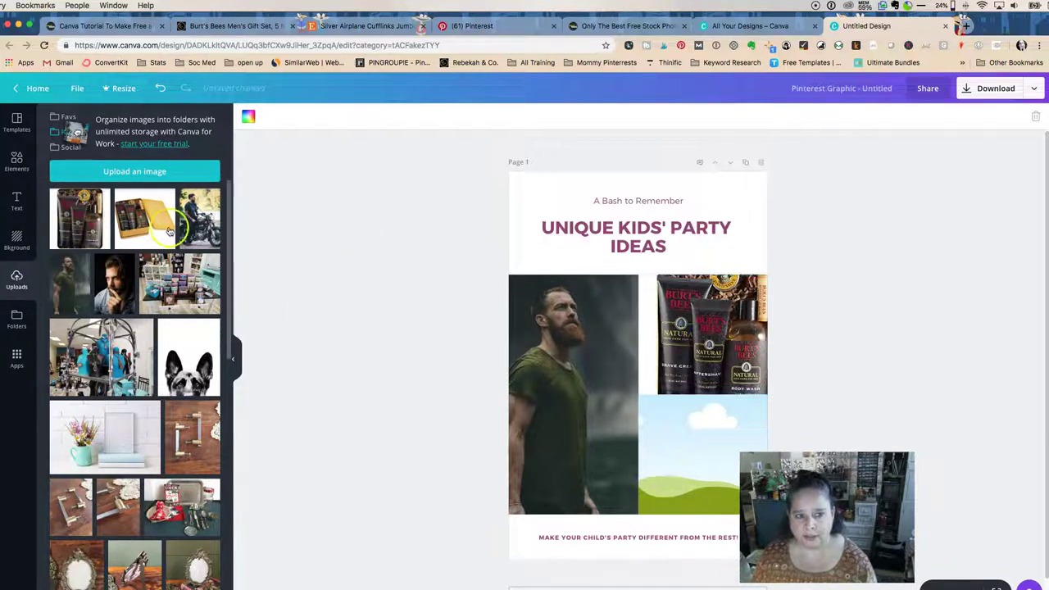
{"action": "mouse_move", "coordinate": [144, 218]}
{"action": "left_mouse_down"}
{"action": "mouse_move", "coordinate": [525, 425]}
{"action": "mouse_move", "coordinate": [713, 450]}
{"action": "mouse_move", "coordinate": [648, 445]}
{"action": "mouse_move", "coordinate": [552, 412]}
{"action": "mouse_move", "coordinate": [184, 263]}
{"action": "mouse_move", "coordinate": [131, 222]}
{"action": "left_mouse_up"}
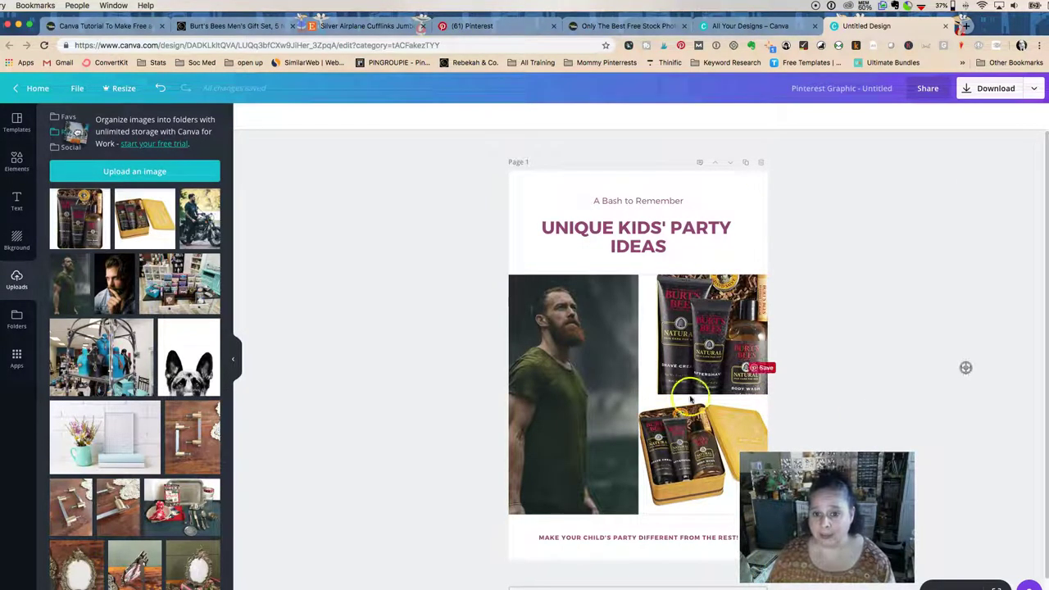
Try to shrink the burtsbees1 photo inside the upper small frame, and clear the photo from that frame
{"action": "left_click", "coordinate": [685, 344]}
{"action": "double_click", "coordinate": [690, 322]}
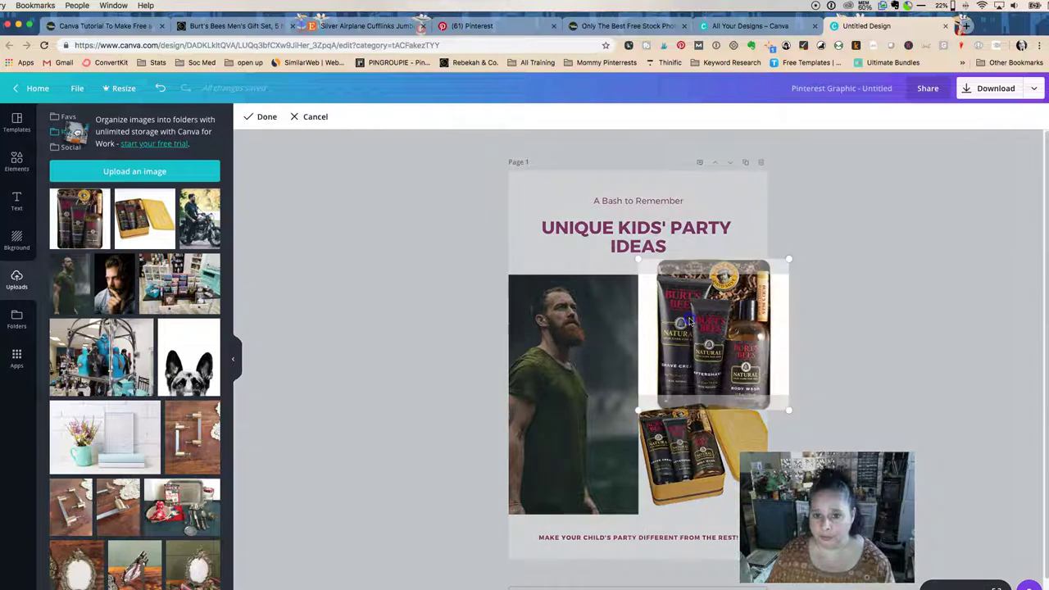
{"action": "left_click_drag", "start_coordinate": [790, 410], "coordinate": [774, 395]}
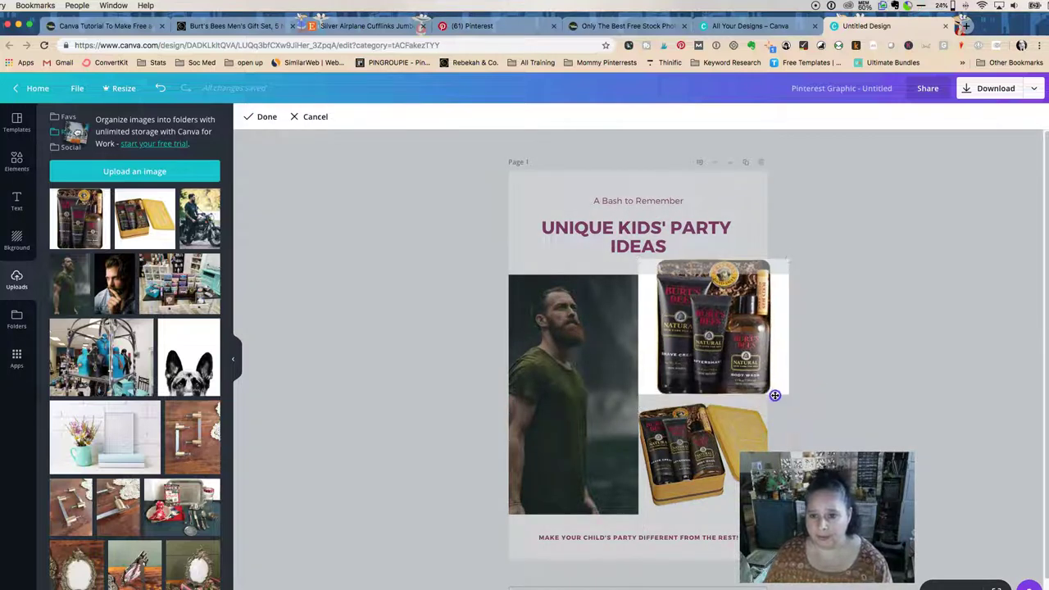
{"action": "left_click", "coordinate": [784, 259]}
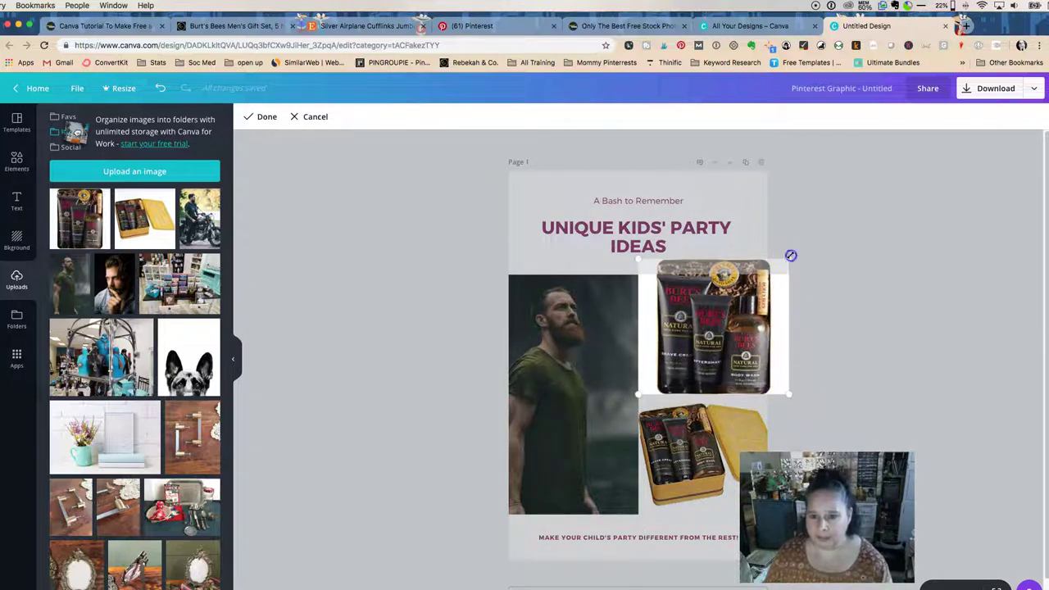
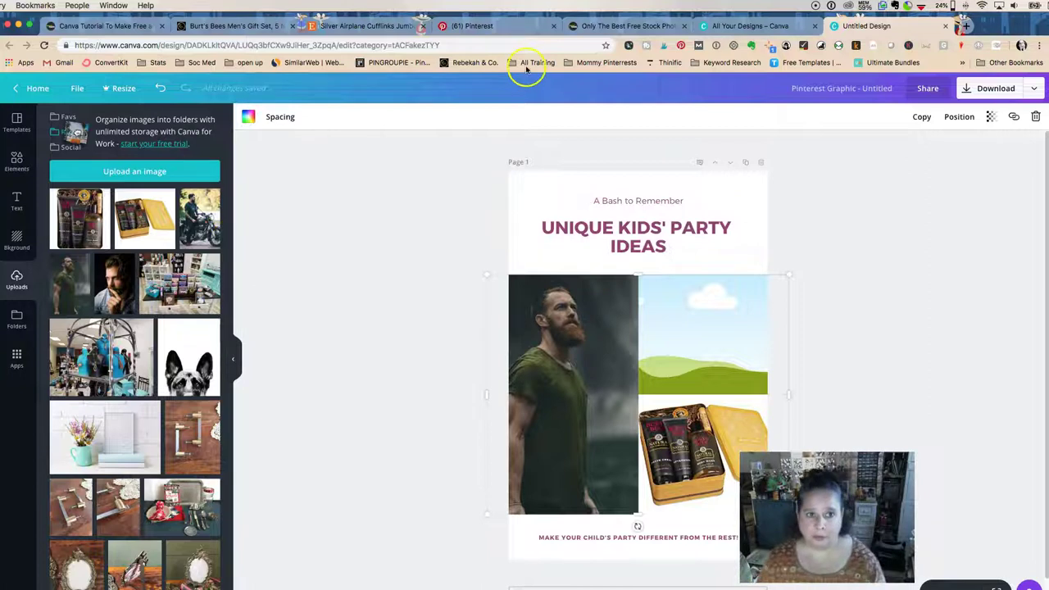
Show the product page photo of the gift set items lined up and save it to the Desktop under a newly numbered burtsbees name
{"action": "left_click", "coordinate": [243, 27]}
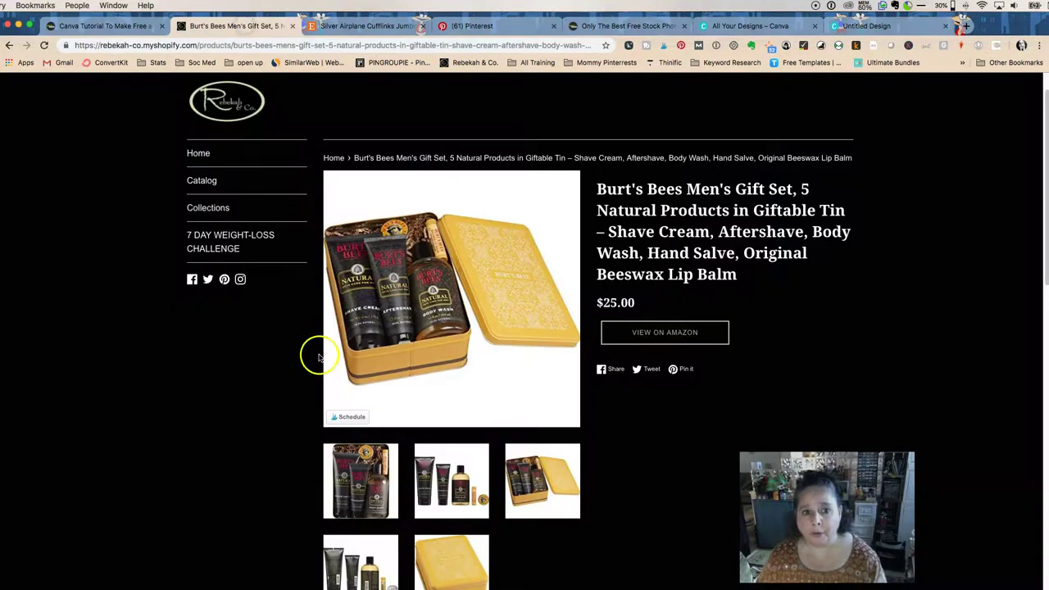
{"action": "left_click", "coordinate": [457, 477]}
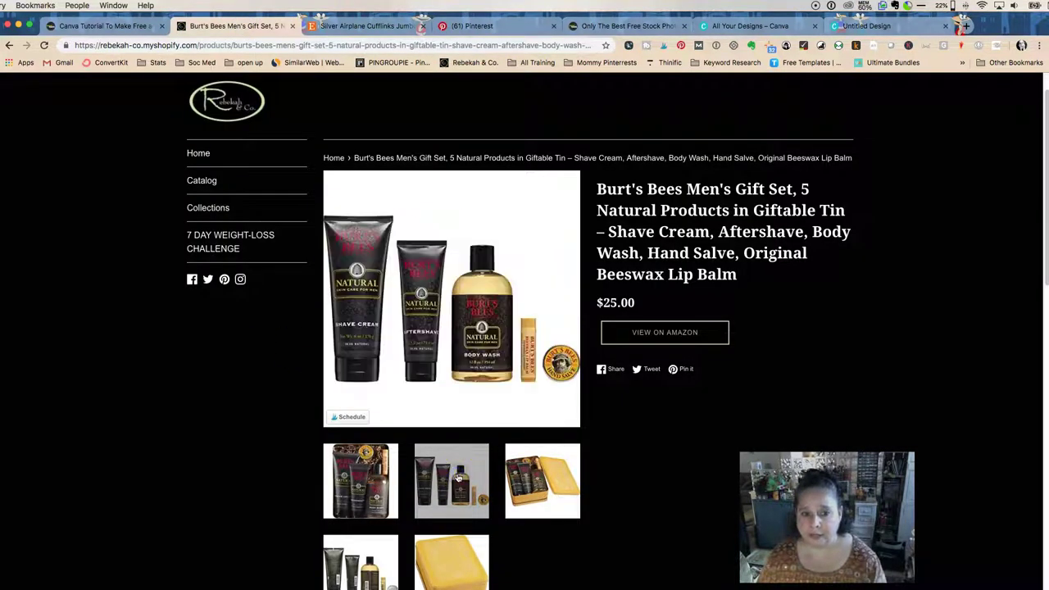
{"action": "right_click", "coordinate": [439, 326]}
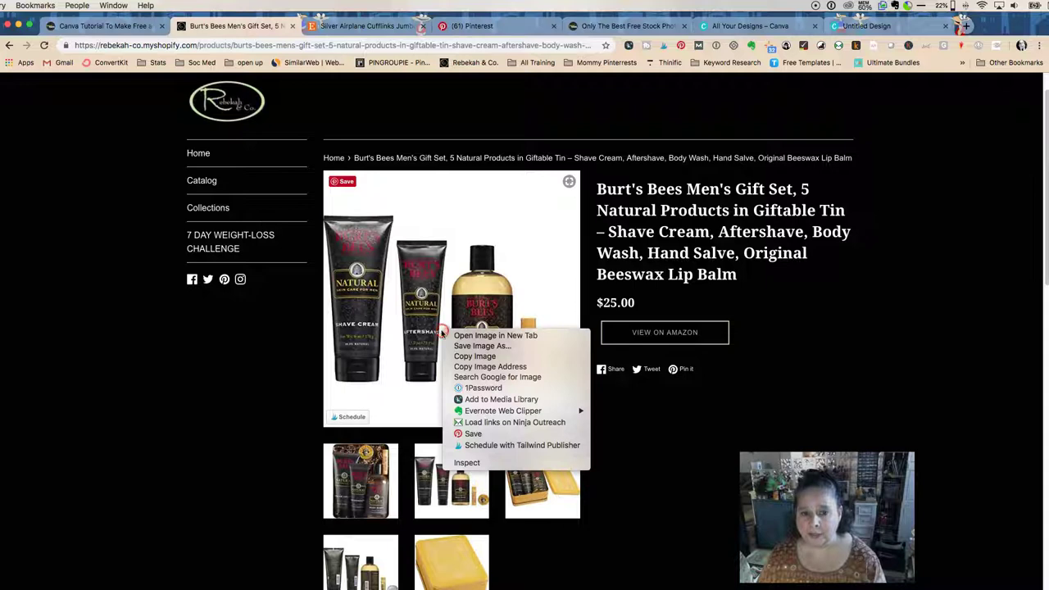
{"action": "left_click", "coordinate": [483, 346]}
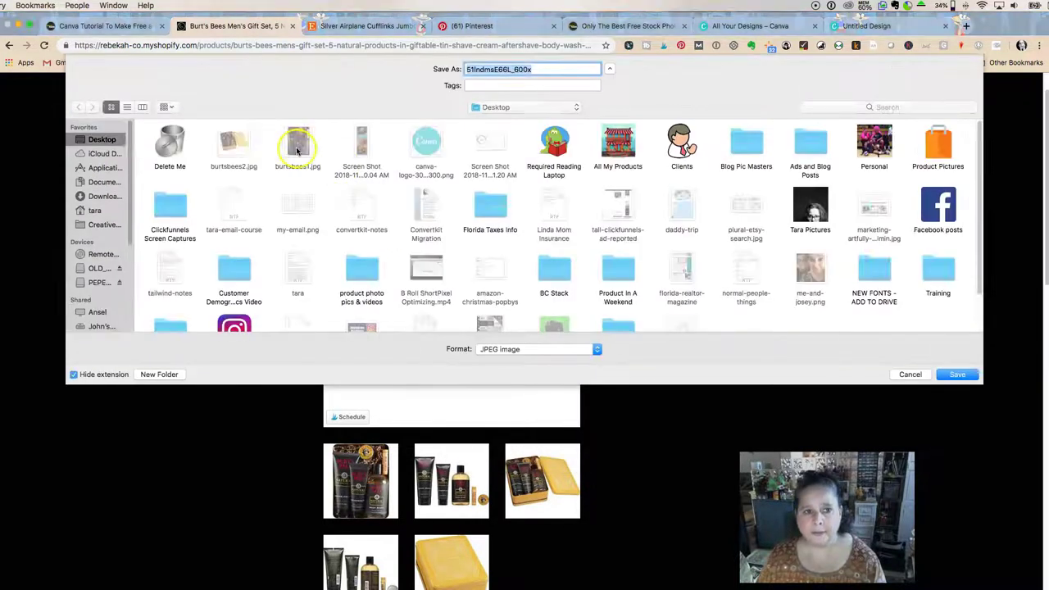
{"action": "left_click", "coordinate": [233, 157]}
{"action": "left_click", "coordinate": [499, 69]}
{"action": "left_click_drag", "start_coordinate": [501, 70], "coordinate": [522, 69]}
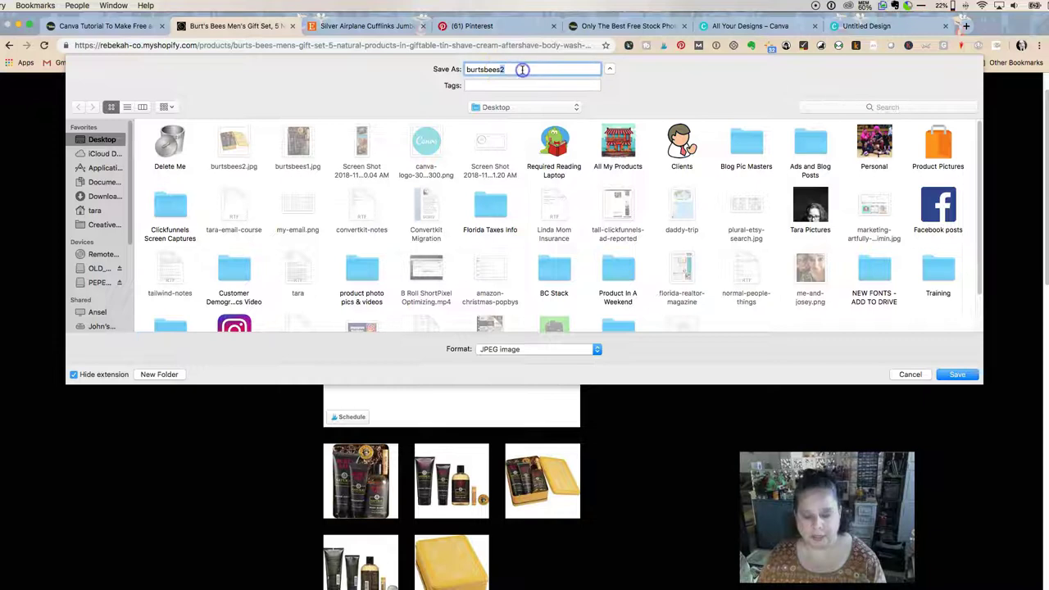
{"action": "key", "text": "Return"}
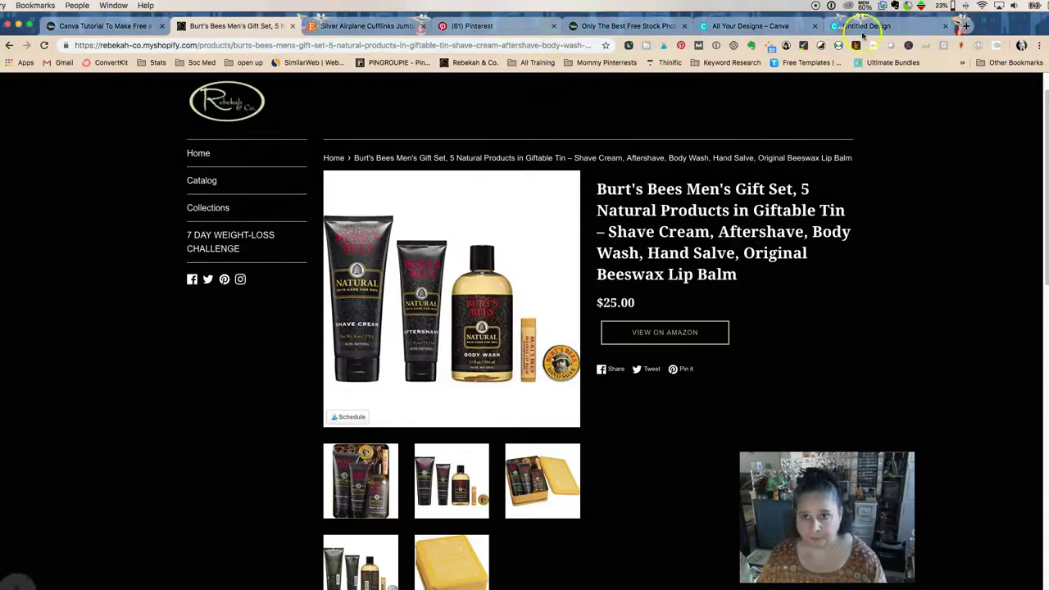
Upload the lineup product photo to the Canva design and fill the empty upper small frame with it
{"action": "key", "text": "super+9"}
{"action": "left_click", "coordinate": [95, 175]}
{"action": "double_click", "coordinate": [239, 103]}
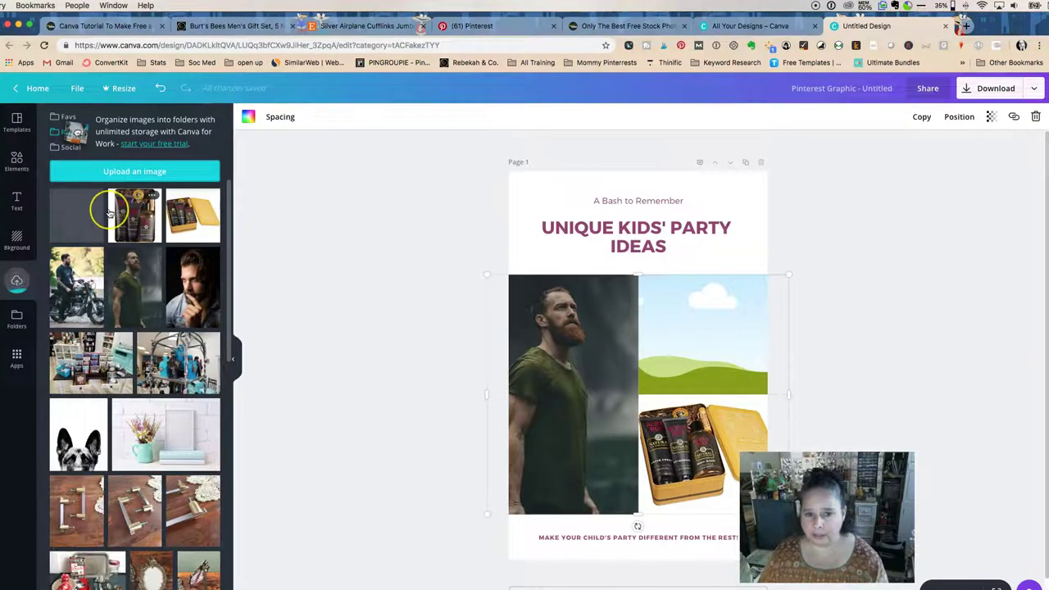
{"action": "left_click_drag", "start_coordinate": [78, 215], "coordinate": [728, 302]}
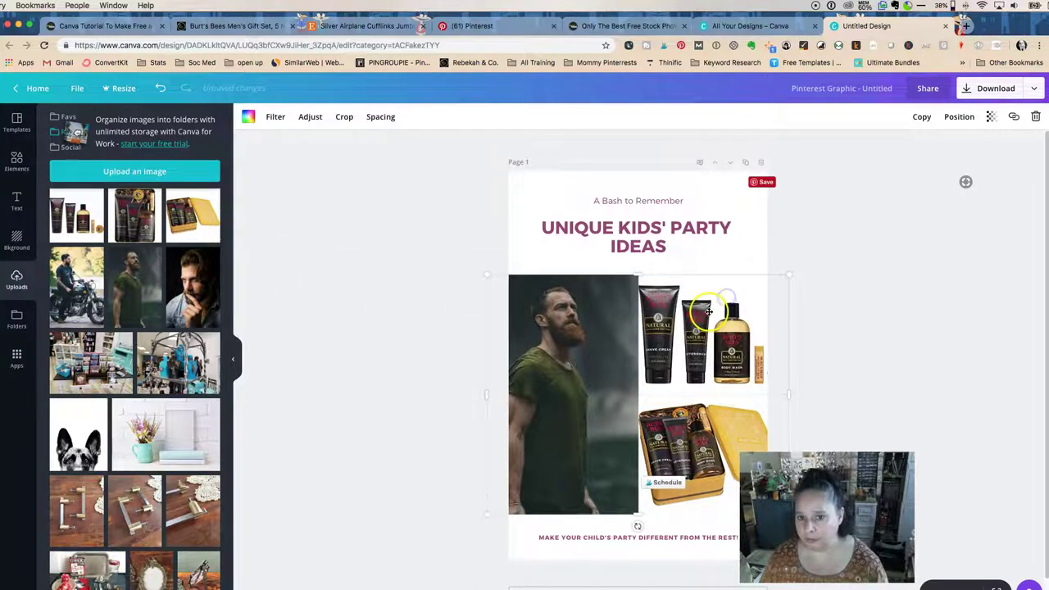
{"action": "left_click", "coordinate": [903, 366]}
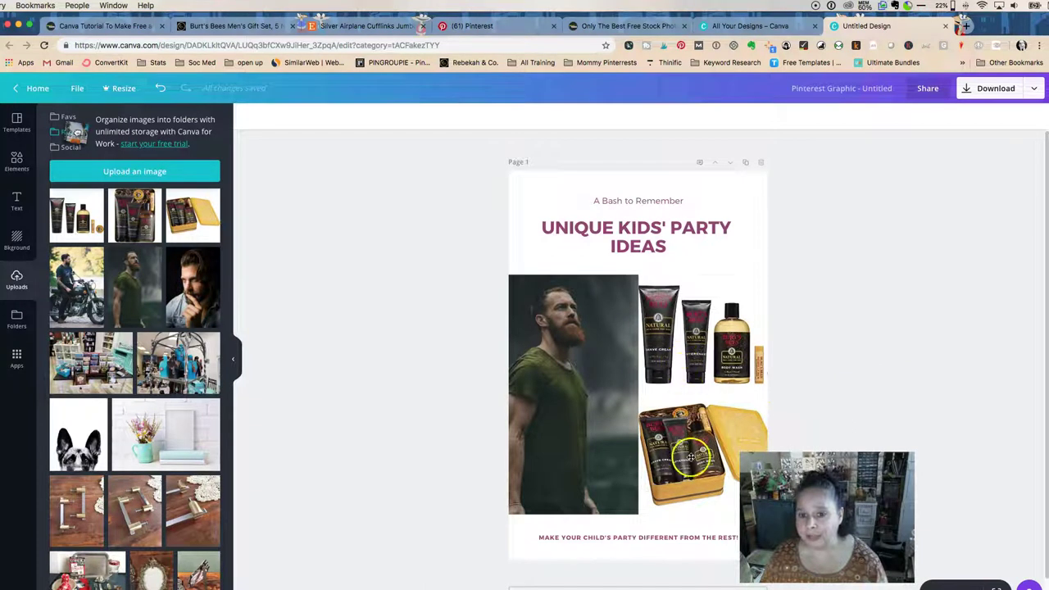
Replace the photo in the large frame with the close-up portrait of the bearded man against a black background
{"action": "left_click", "coordinate": [903, 349]}
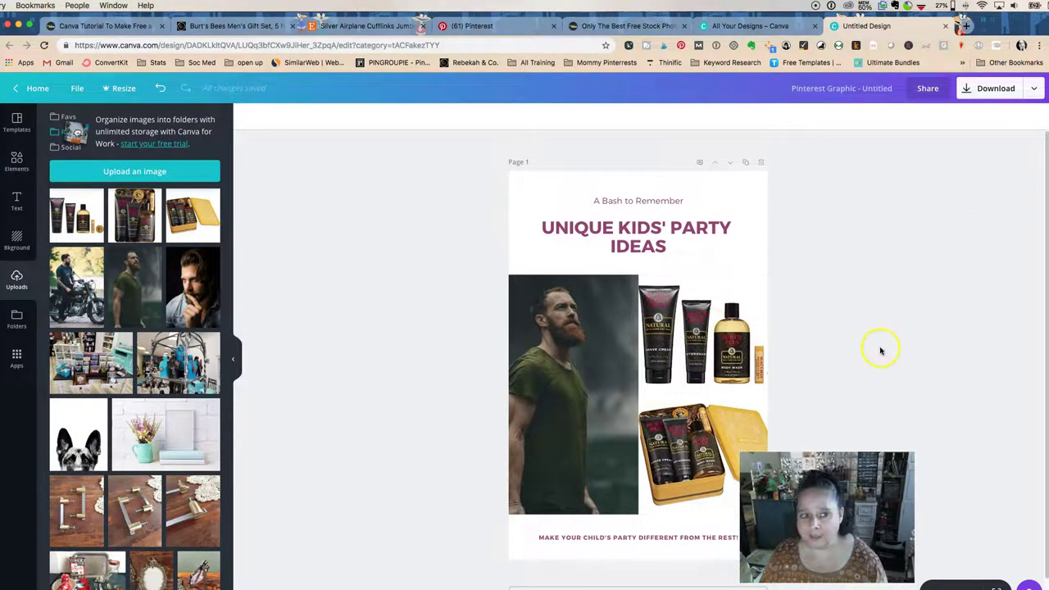
{"action": "left_click_drag", "start_coordinate": [562, 388], "coordinate": [565, 363]}
{"action": "left_click_drag", "start_coordinate": [192, 286], "coordinate": [550, 391]}
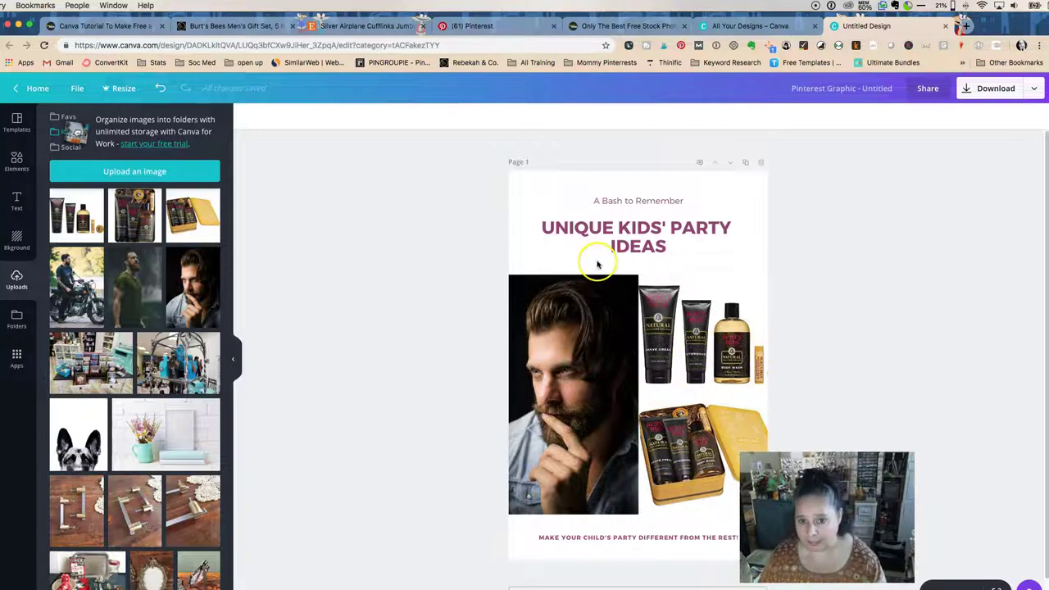
Check the sample men's grooming pins in the tutorial post and delete the "A Bash to Remember" text from the design
{"action": "left_click", "coordinate": [610, 209]}
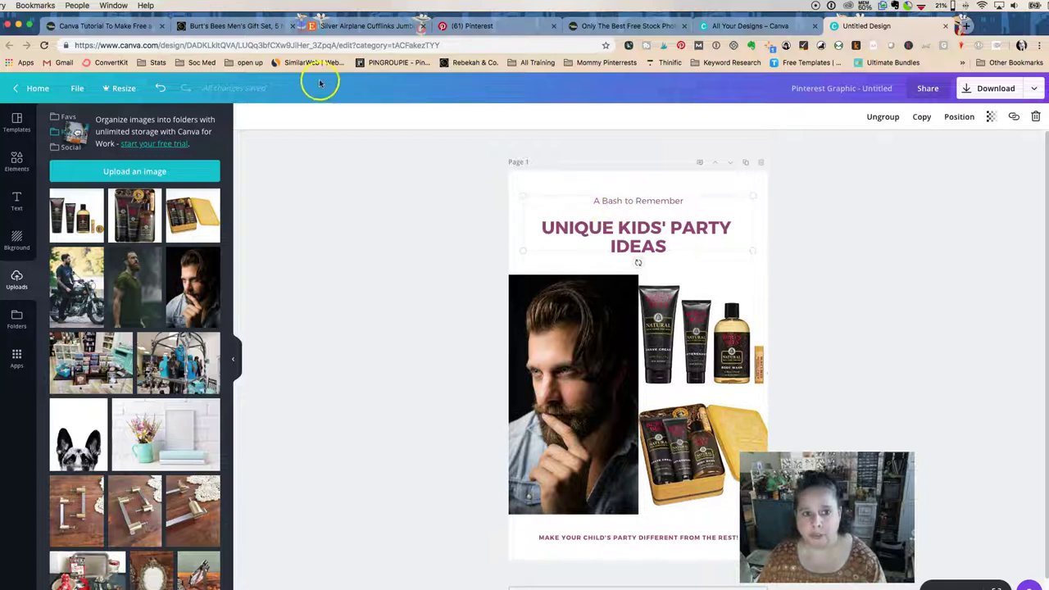
{"action": "left_click", "coordinate": [103, 26]}
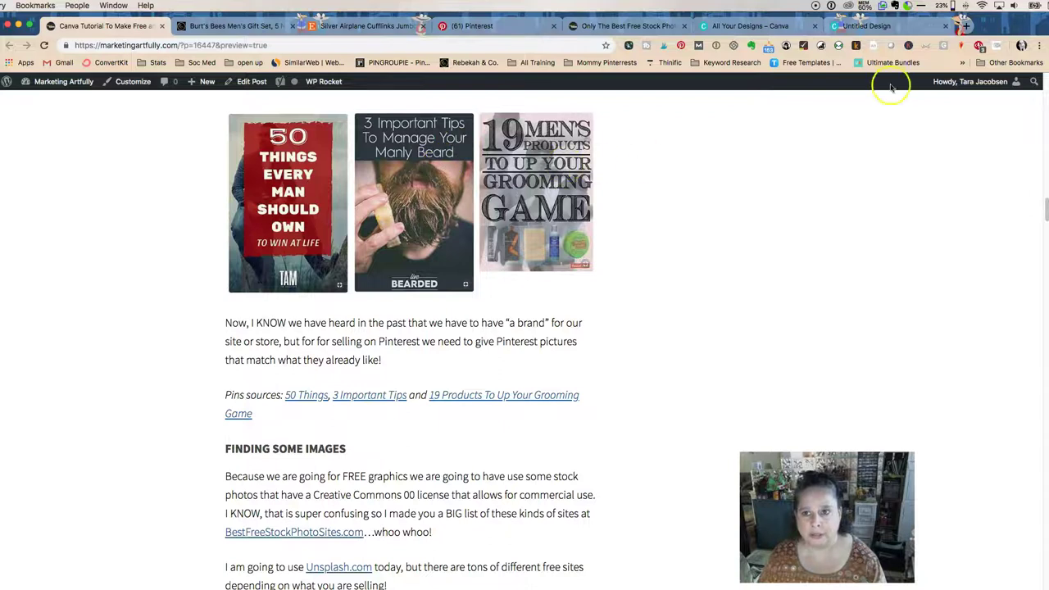
{"action": "left_click", "coordinate": [876, 26]}
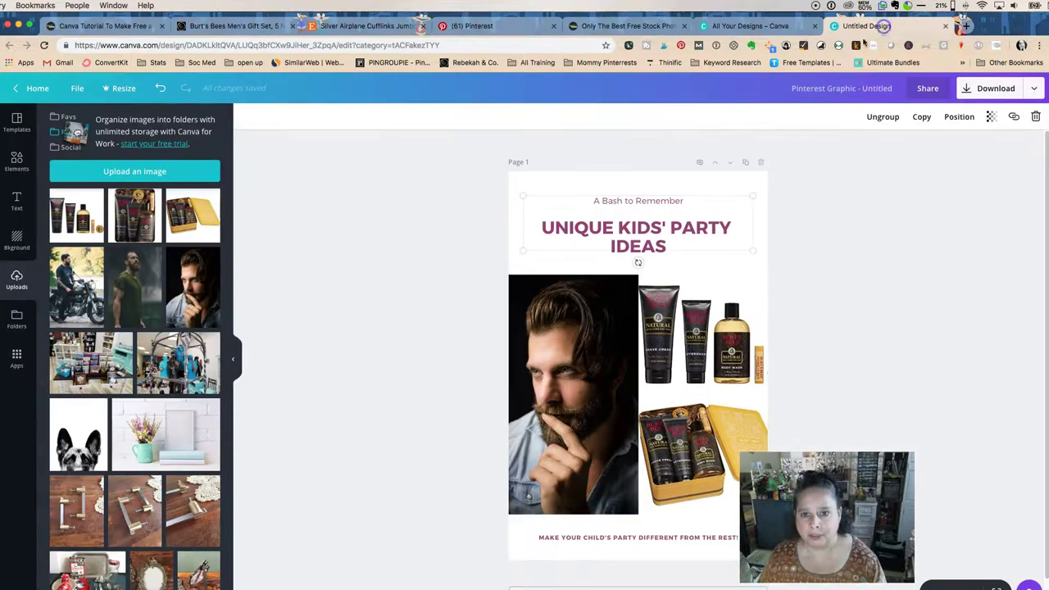
{"action": "left_click", "coordinate": [621, 200]}
{"action": "left_click_drag", "start_coordinate": [562, 200], "coordinate": [682, 200]}
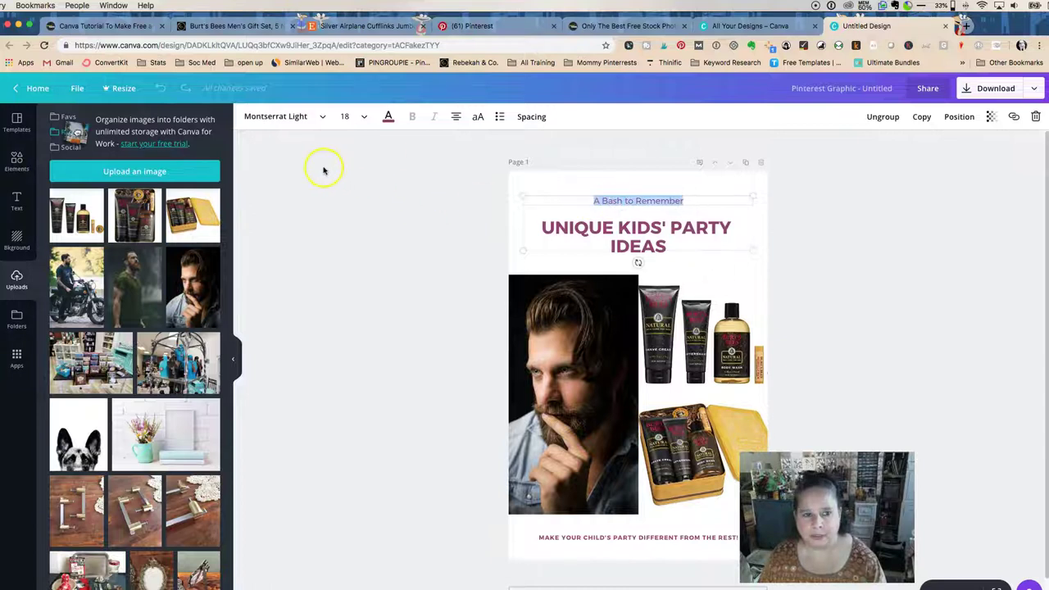
{"action": "key", "text": "BackSpace"}
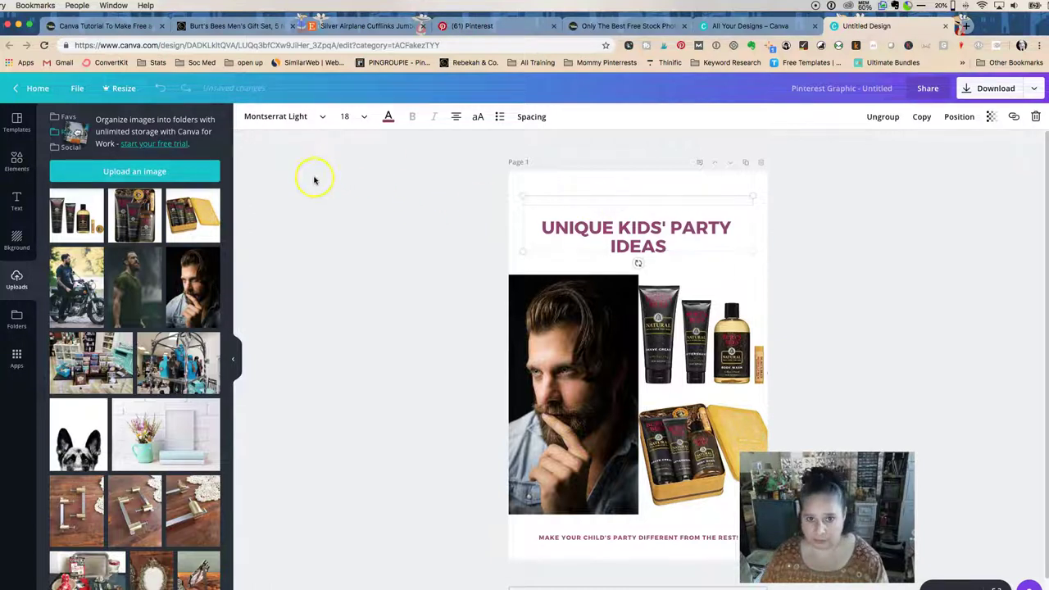
{"action": "left_click", "coordinate": [323, 199]}
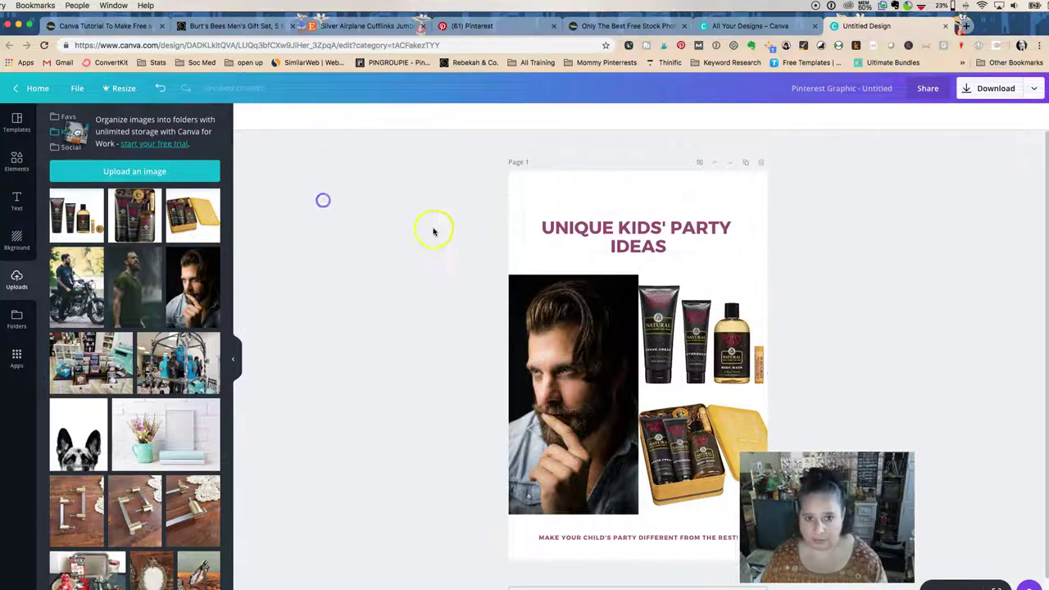
Consult the keyword sticky note and replace the headline "UNIQUE KIDS' PARTY IDEAS" with "MENS SHAVING KIT"
{"action": "left_click", "coordinate": [595, 198]}
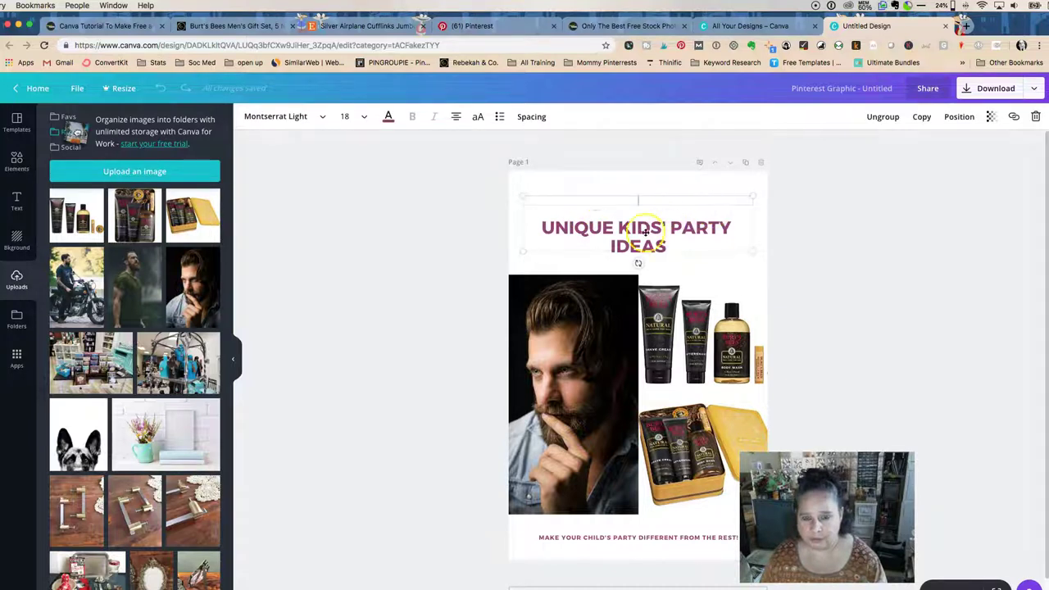
{"action": "left_click", "coordinate": [644, 233]}
{"action": "left_click", "coordinate": [668, 244]}
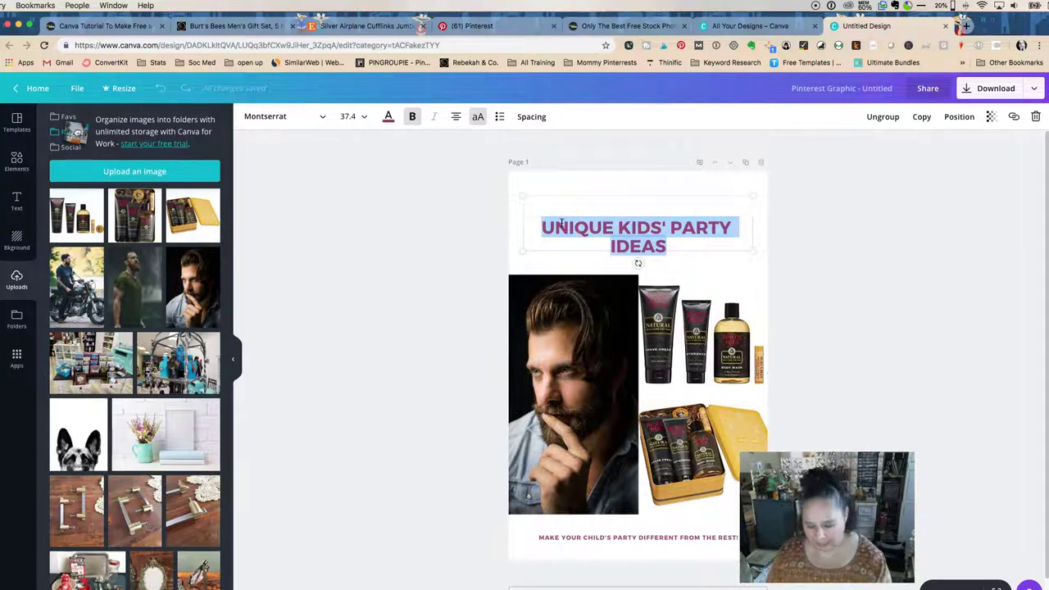
{"action": "key", "text": "super+Tab"}
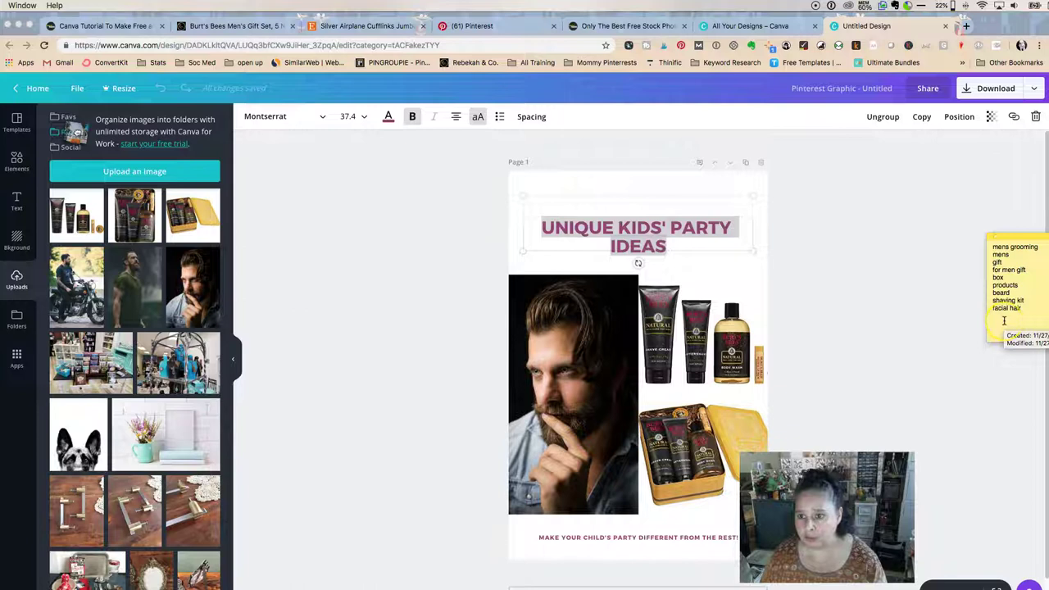
{"action": "double_click", "coordinate": [631, 228]}
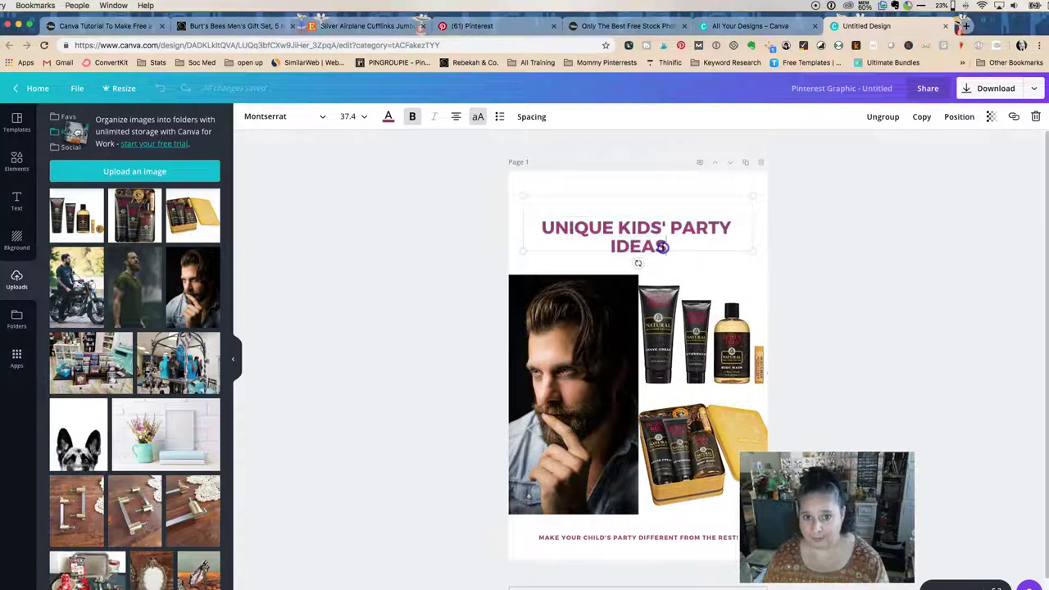
{"action": "left_click_drag", "start_coordinate": [666, 246], "coordinate": [549, 213]}
{"action": "key", "text": "BackSpace"}
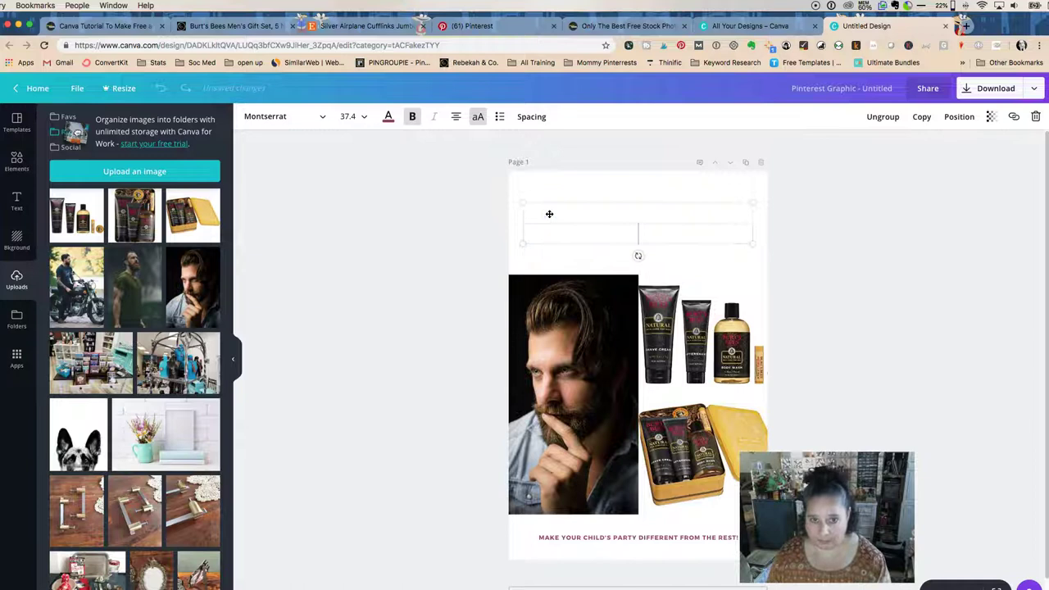
{"action": "type", "text": "MENS SHA"}
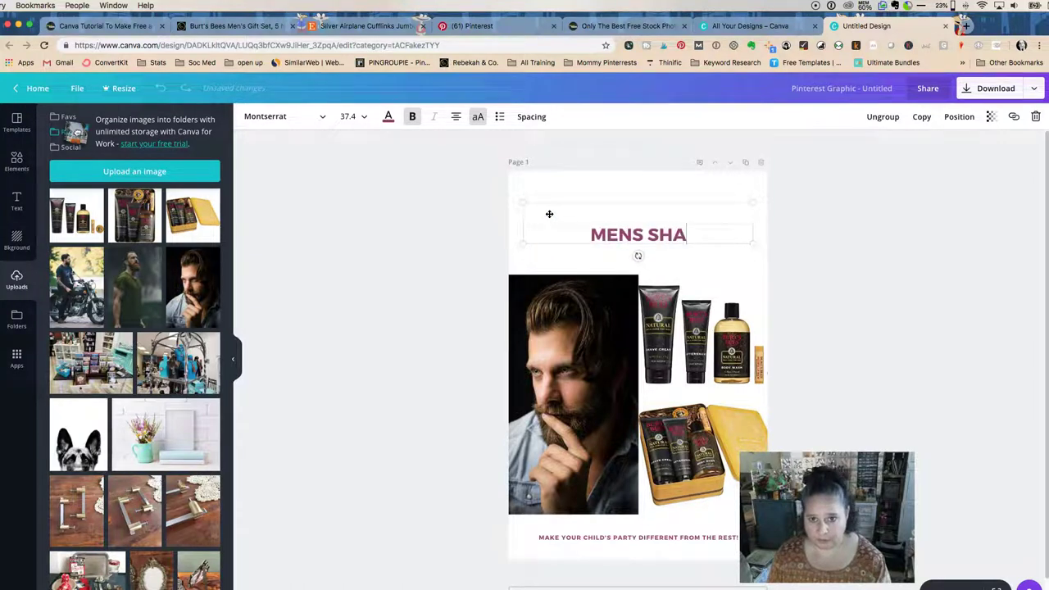
{"action": "type", "text": "VING KIT"}
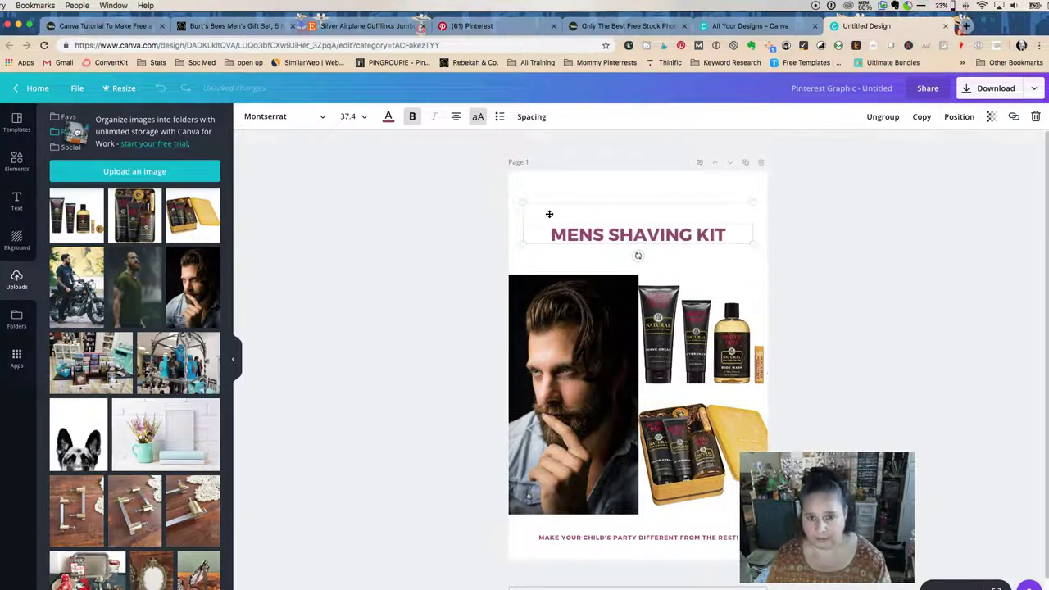
Add "FROM BURTS BEES" as the headline's second line and move the headline closer to the page's upper edge
{"action": "key", "text": "Return"}
{"action": "type", "text": "FROM BURST"}
{"action": "key", "text": "BackSpace"}
{"action": "key", "text": "BackSpace"}
{"action": "type", "text": "TS"}
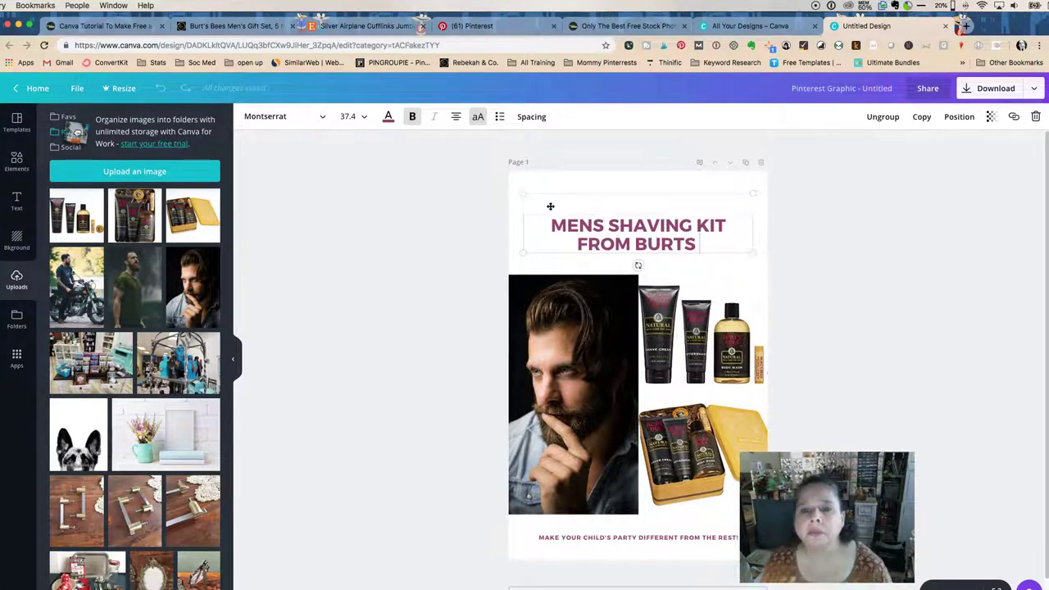
{"action": "type", "text": "BEES"}
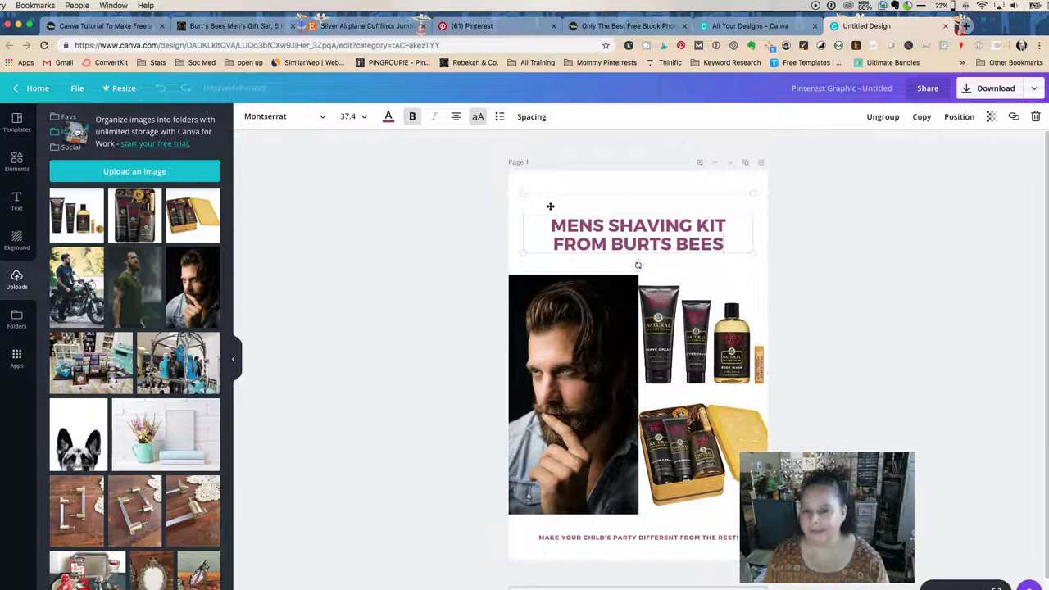
{"action": "left_click", "coordinate": [458, 190]}
{"action": "left_click_drag", "start_coordinate": [647, 238], "coordinate": [641, 206]}
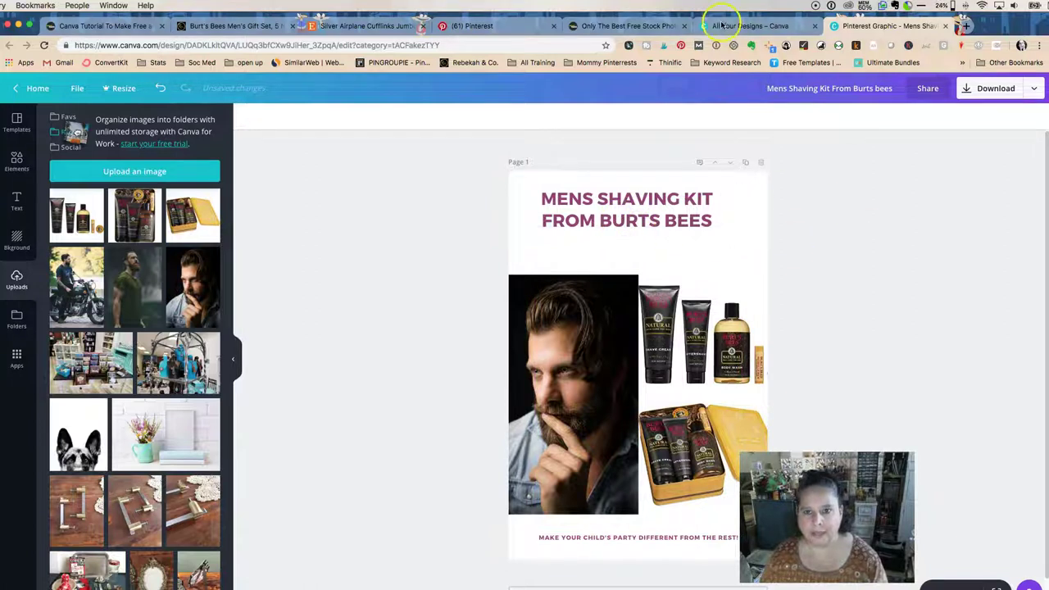
Revisit the sample pins, then add a solid square shape and stretch it into a full-width rectangle covering the area above the photos
{"action": "left_click", "coordinate": [71, 27]}
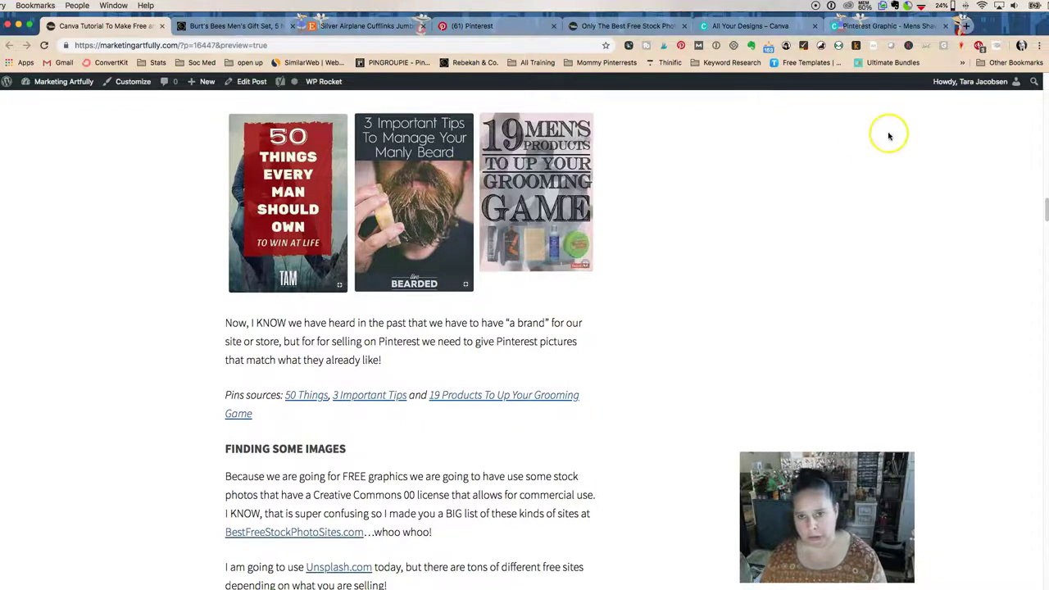
{"action": "left_click", "coordinate": [846, 29]}
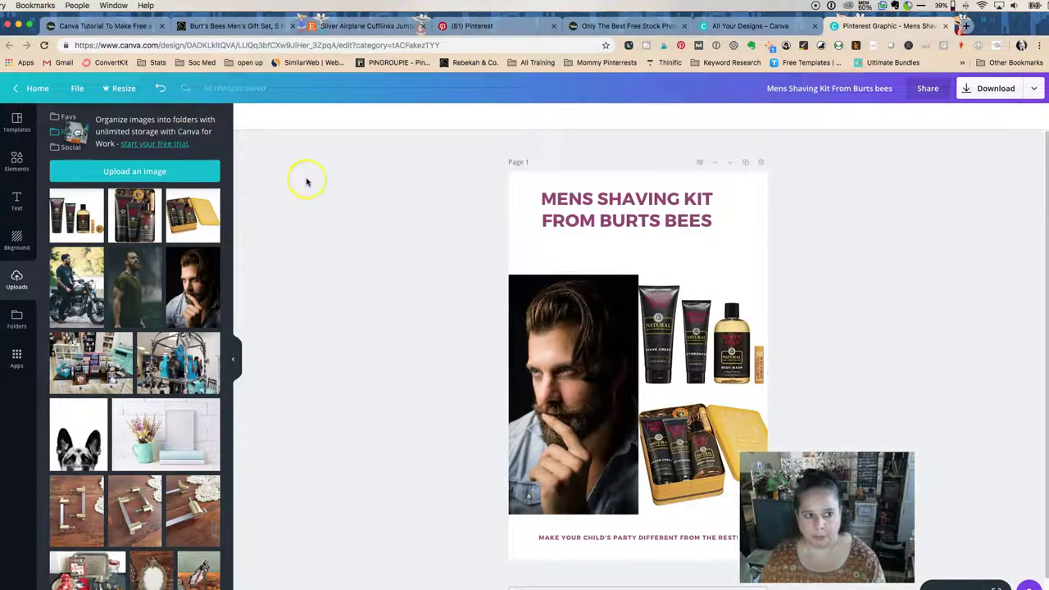
{"action": "left_click", "coordinate": [4, 160]}
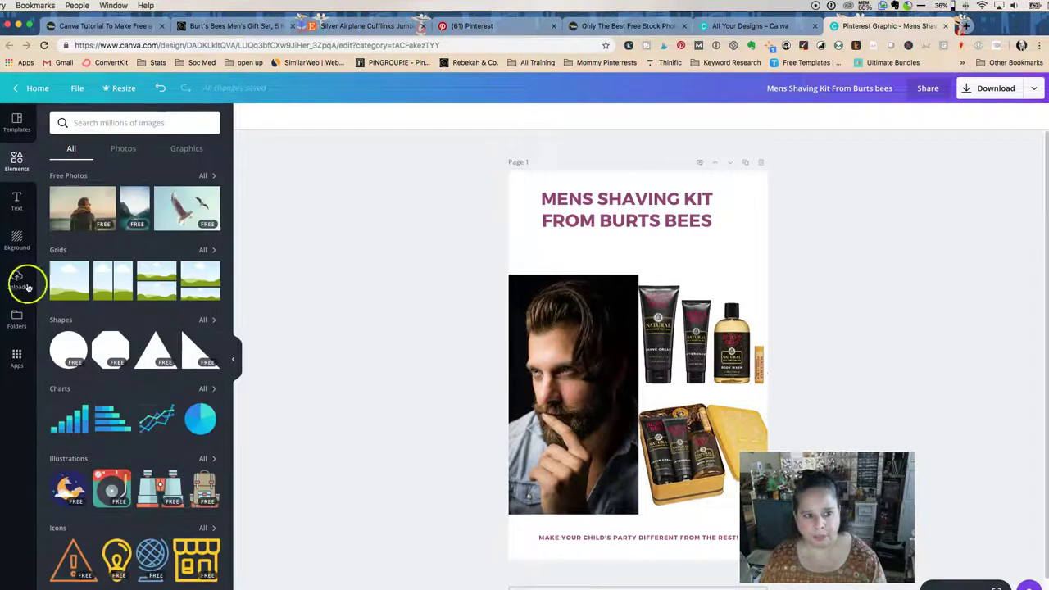
{"action": "left_click", "coordinate": [204, 321]}
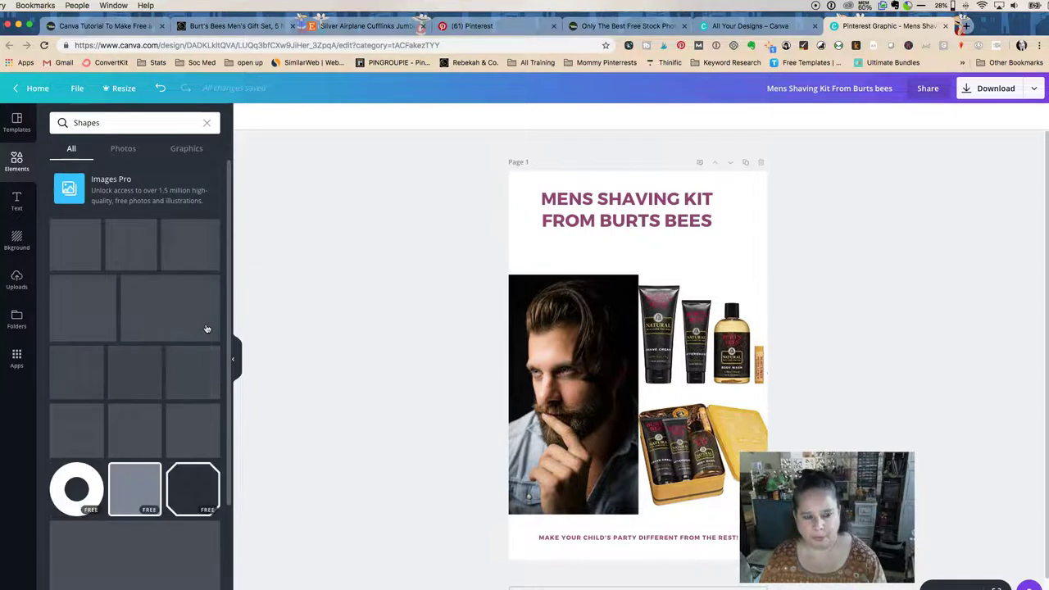
{"action": "left_click_drag", "start_coordinate": [77, 374], "coordinate": [523, 199]}
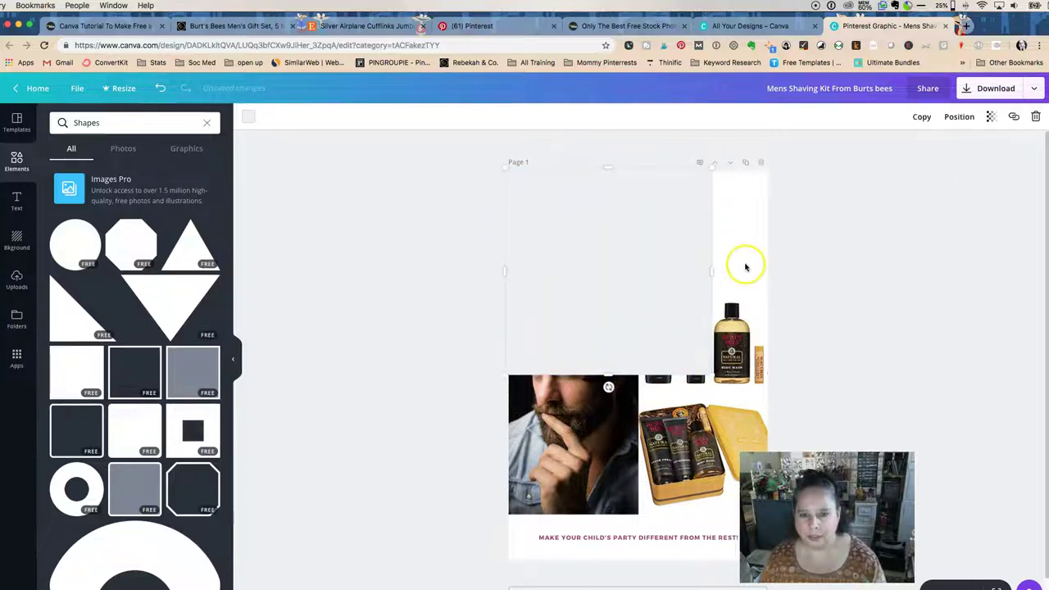
{"action": "left_click_drag", "start_coordinate": [710, 271], "coordinate": [767, 271]}
{"action": "left_click_drag", "start_coordinate": [624, 372], "coordinate": [635, 275]}
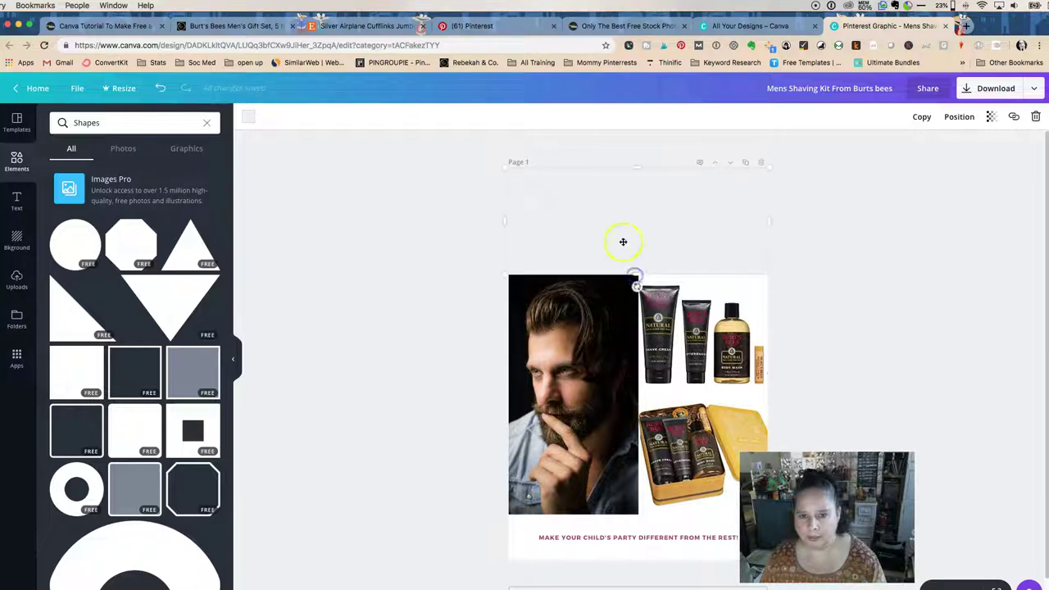
Shift the pale grey rectangle aside to uncover the headline and delete the "MENS SHAVING KIT FROM BURTS BEES" text
{"action": "right_click", "coordinate": [623, 242]}
{"action": "left_click", "coordinate": [603, 218]}
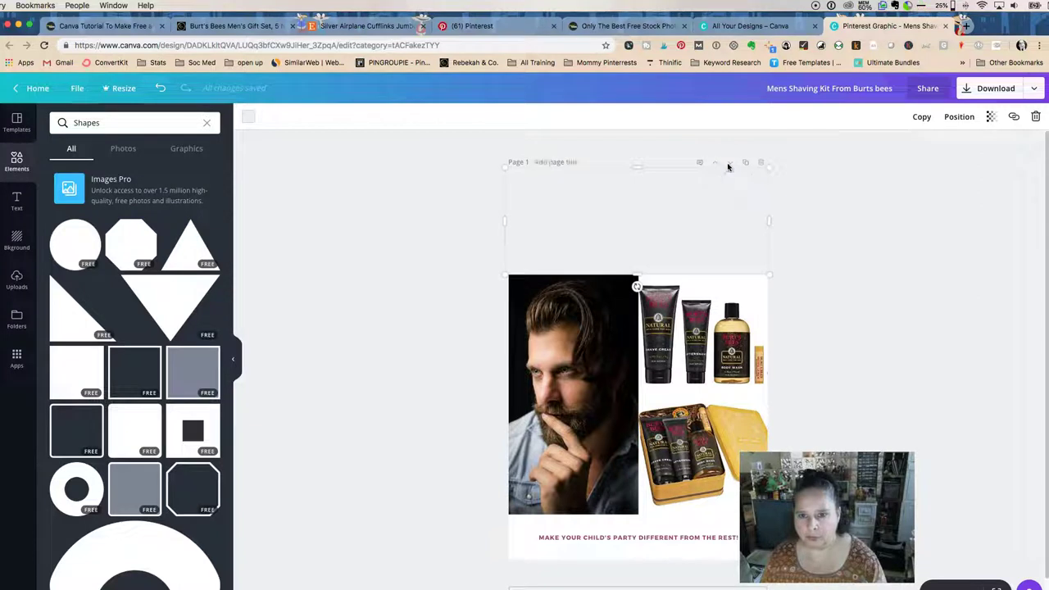
{"action": "left_click", "coordinate": [730, 163]}
{"action": "left_click", "coordinate": [547, 201]}
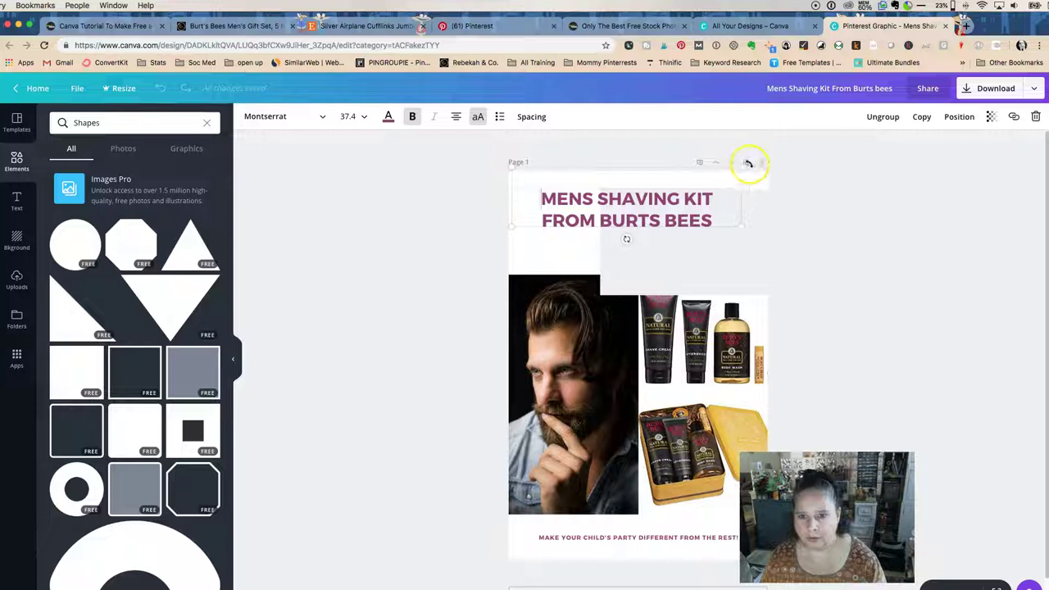
{"action": "left_click", "coordinate": [890, 256]}
{"action": "left_click", "coordinate": [578, 203]}
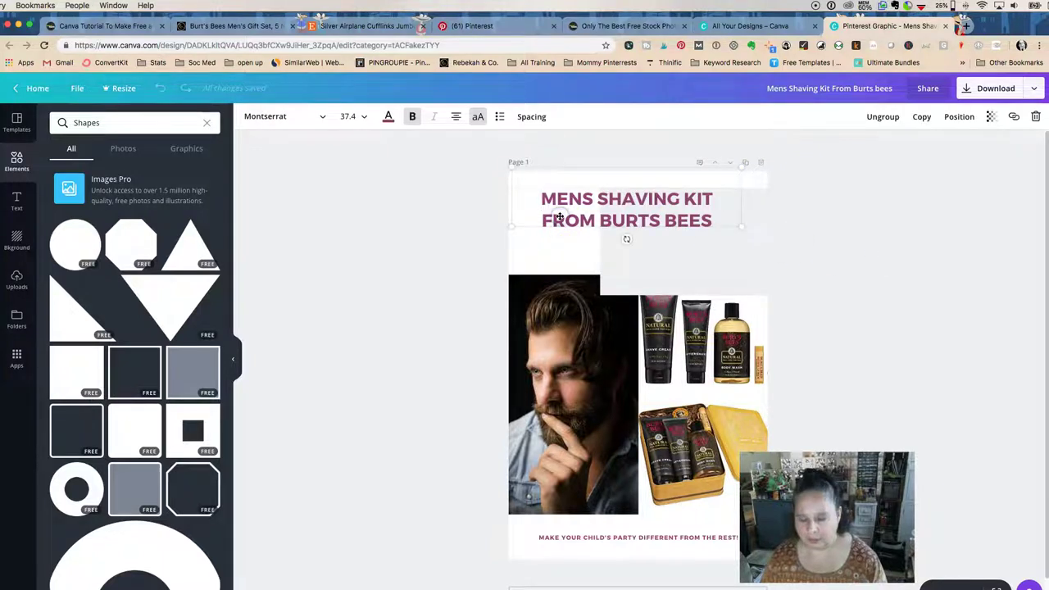
{"action": "left_click", "coordinate": [442, 193]}
{"action": "left_click", "coordinate": [556, 227]}
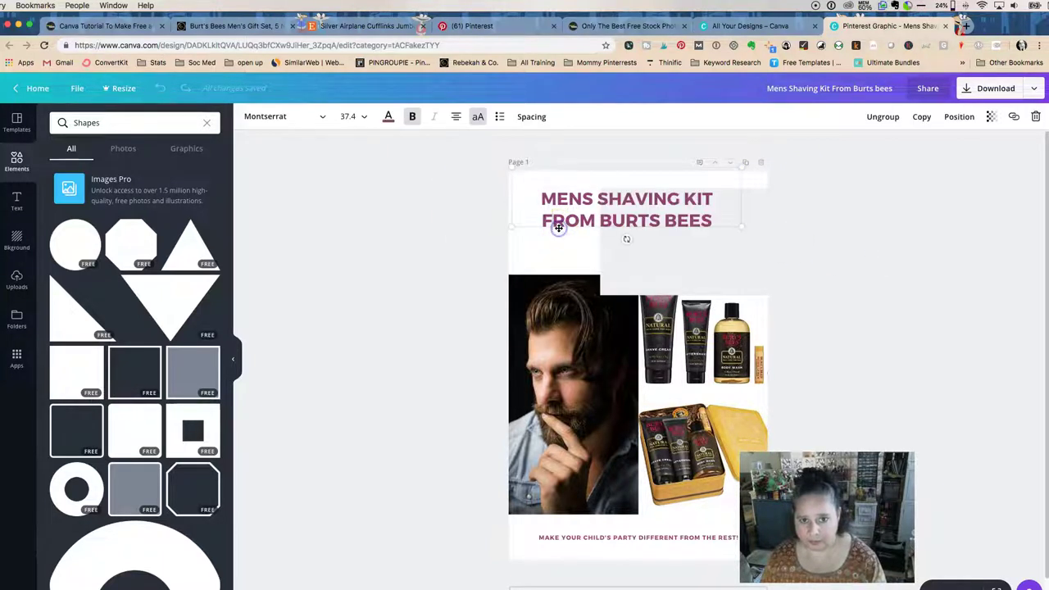
{"action": "left_click", "coordinate": [558, 227]}
{"action": "key", "text": "BackSpace"}
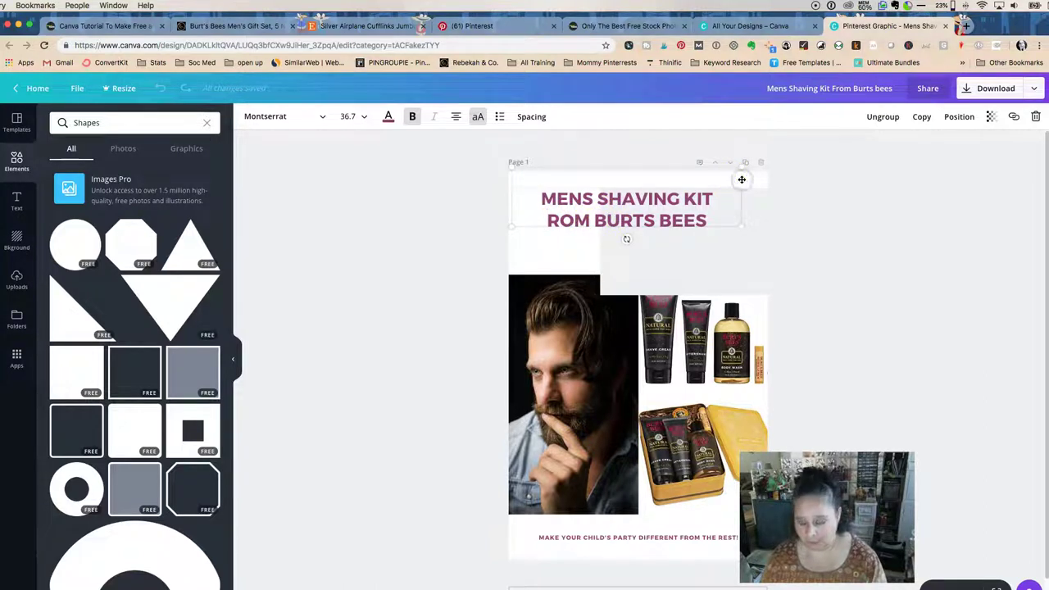
{"action": "key", "text": "Delete"}
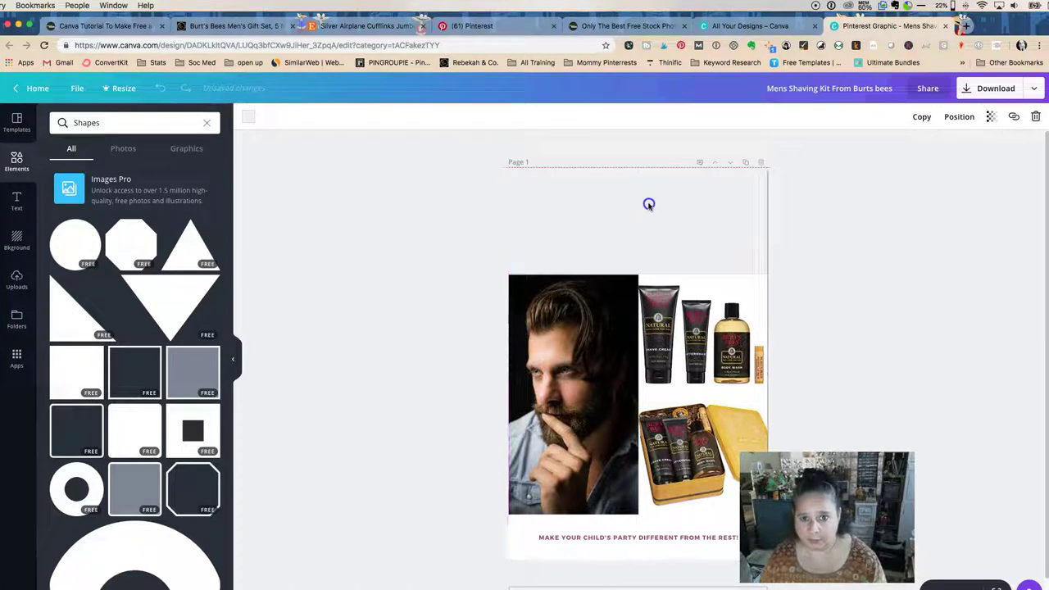
Move the rectangle back over the full area above the photos and fill it with black
{"action": "left_click_drag", "start_coordinate": [650, 204], "coordinate": [650, 203]}
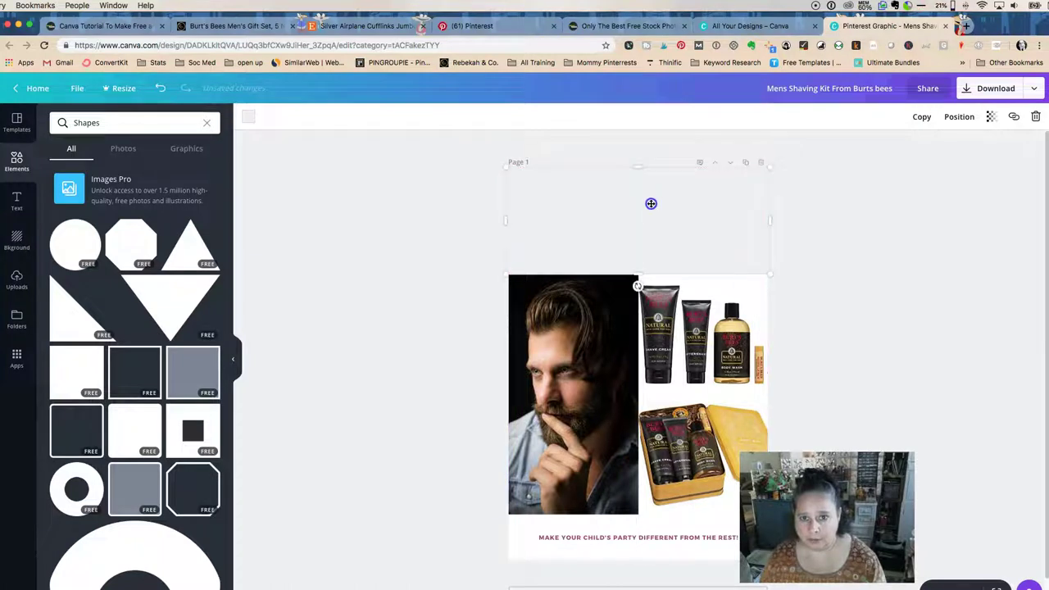
{"action": "left_click", "coordinate": [247, 122]}
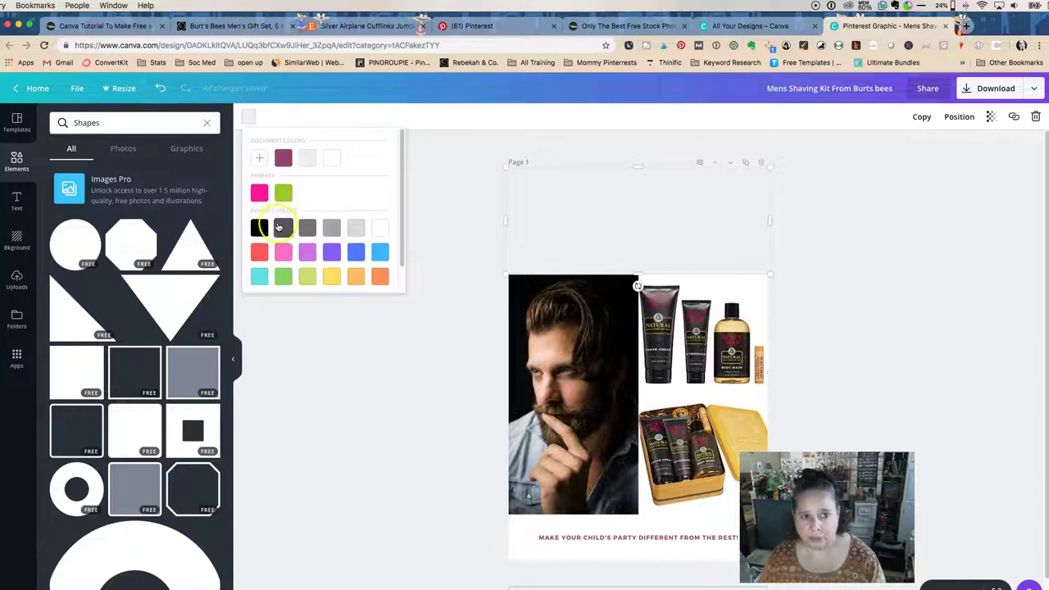
{"action": "left_click", "coordinate": [287, 228]}
{"action": "left_click", "coordinate": [259, 228]}
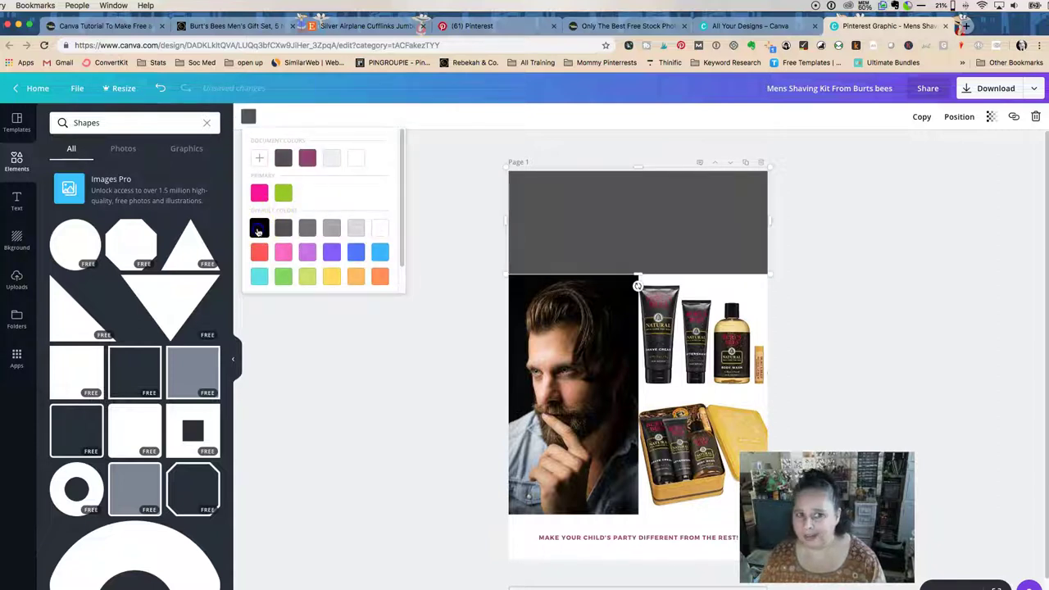
{"action": "left_click", "coordinate": [468, 187]}
{"action": "left_click", "coordinate": [571, 192]}
{"action": "left_click_drag", "start_coordinate": [611, 219], "coordinate": [610, 221]}
{"action": "left_click", "coordinate": [426, 206]}
{"action": "left_click", "coordinate": [593, 251]}
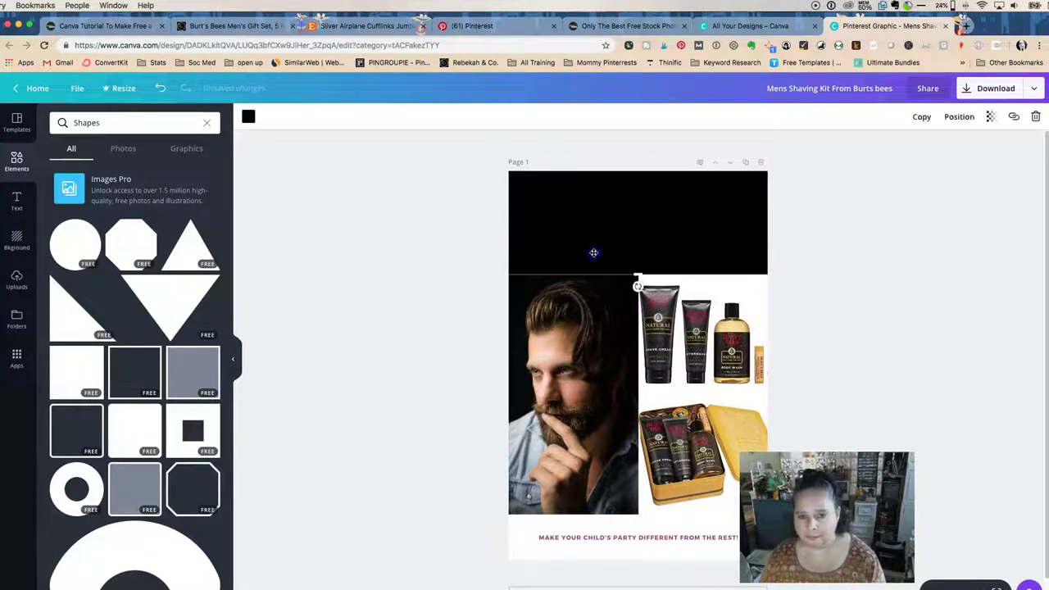
{"action": "left_click", "coordinate": [466, 236]}
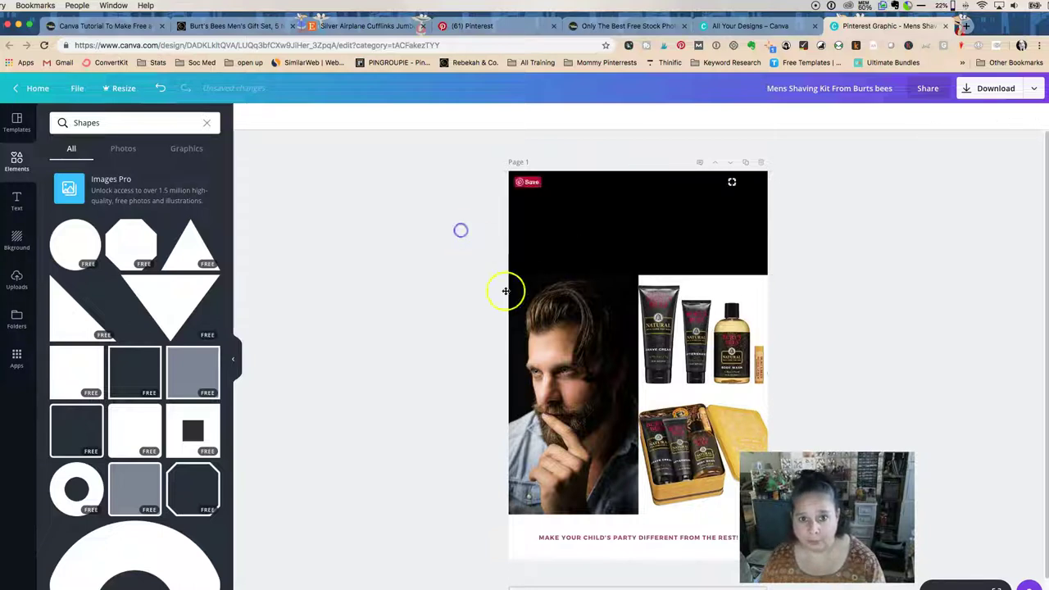
Delete the "MAKE YOUR CHILD'S PARTY DIFFERENT FROM THE REST!" text below the photos
{"action": "left_click", "coordinate": [613, 536]}
{"action": "left_click", "coordinate": [556, 537]}
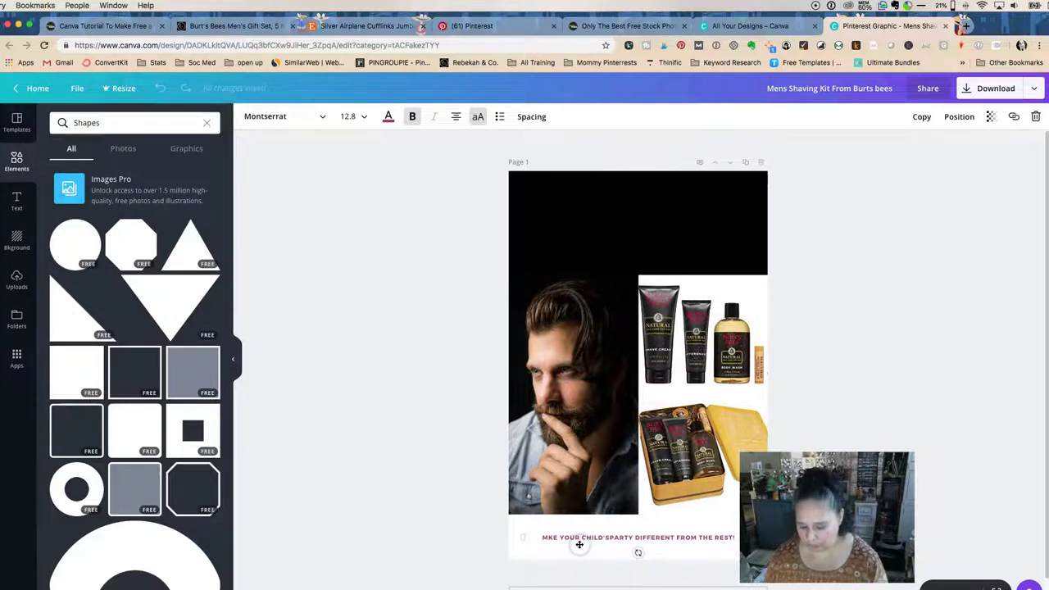
{"action": "key", "text": "Delete"}
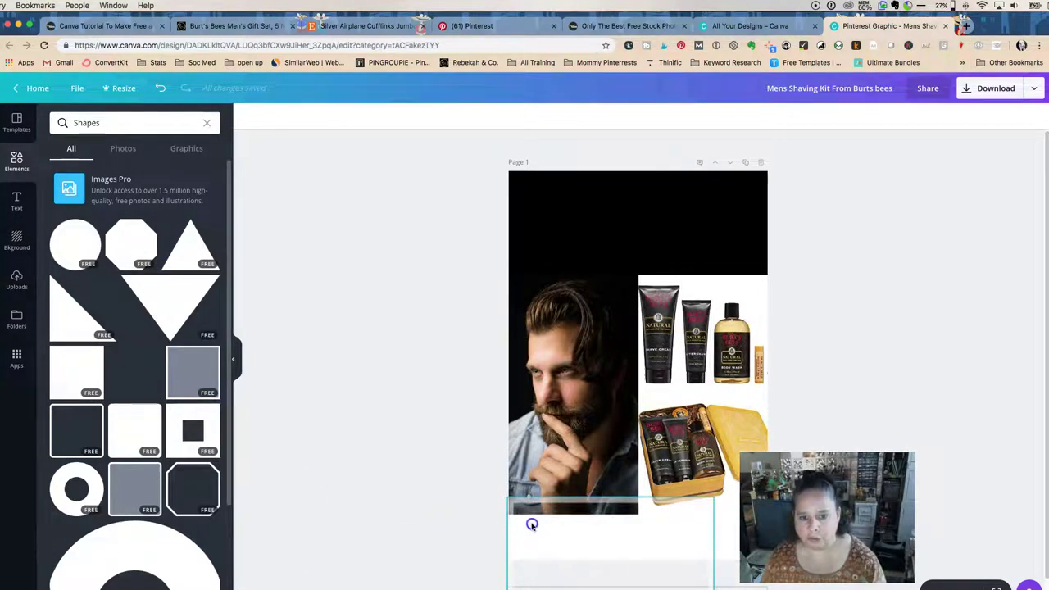
{"action": "left_click_drag", "start_coordinate": [532, 525], "coordinate": [388, 462]}
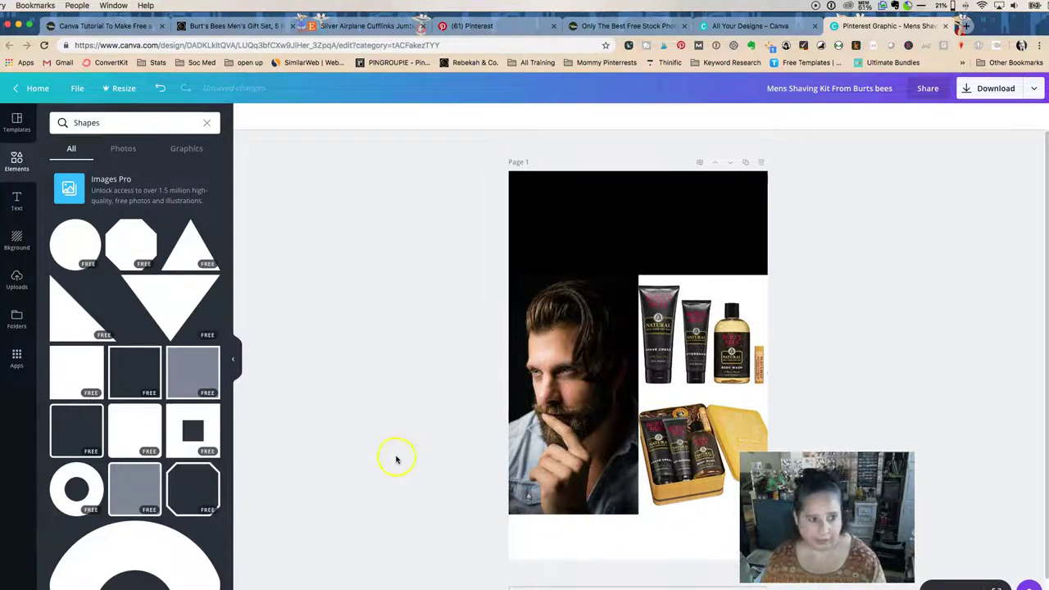
{"action": "left_click_drag", "start_coordinate": [75, 408], "coordinate": [275, 310]}
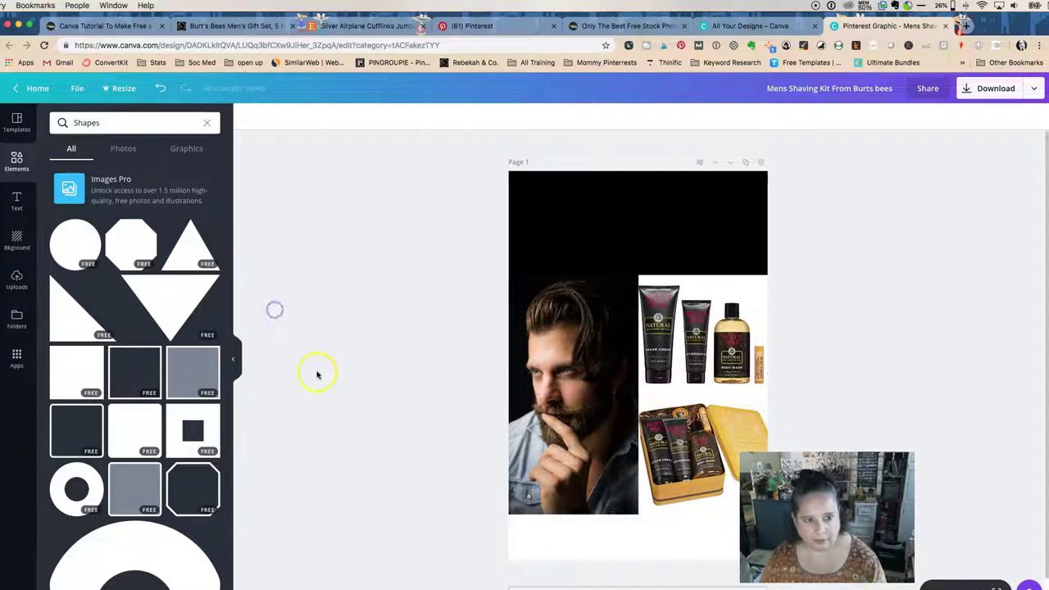
{"action": "left_click", "coordinate": [726, 232]}
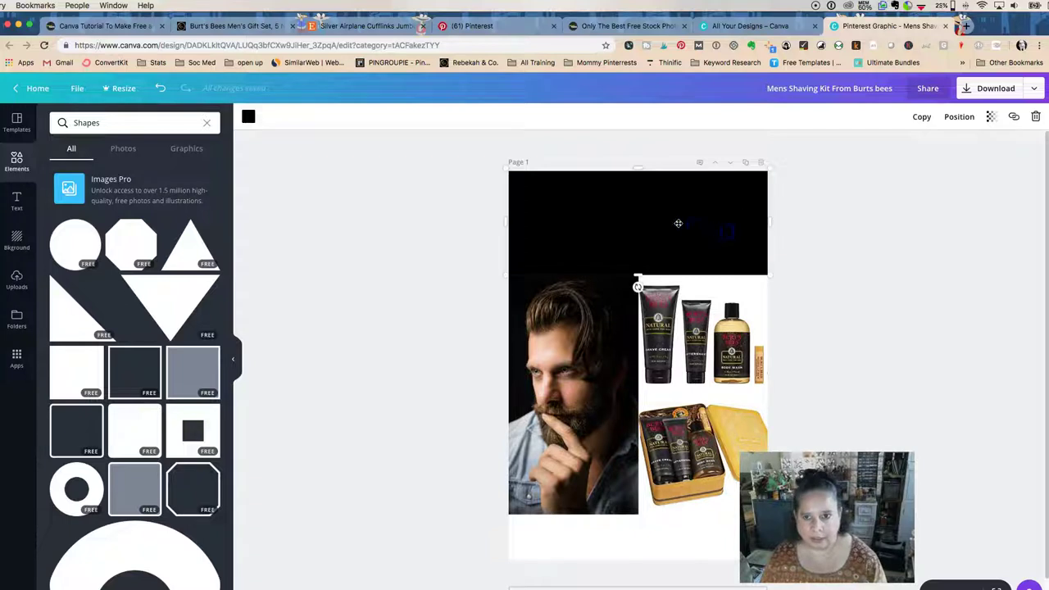
{"action": "left_click", "coordinate": [744, 164]}
{"action": "scroll", "coordinate": [614, 271], "scroll_direction": "down", "scroll_amount": 1}
{"action": "scroll", "coordinate": [620, 304], "scroll_direction": "up", "scroll_amount": 1}
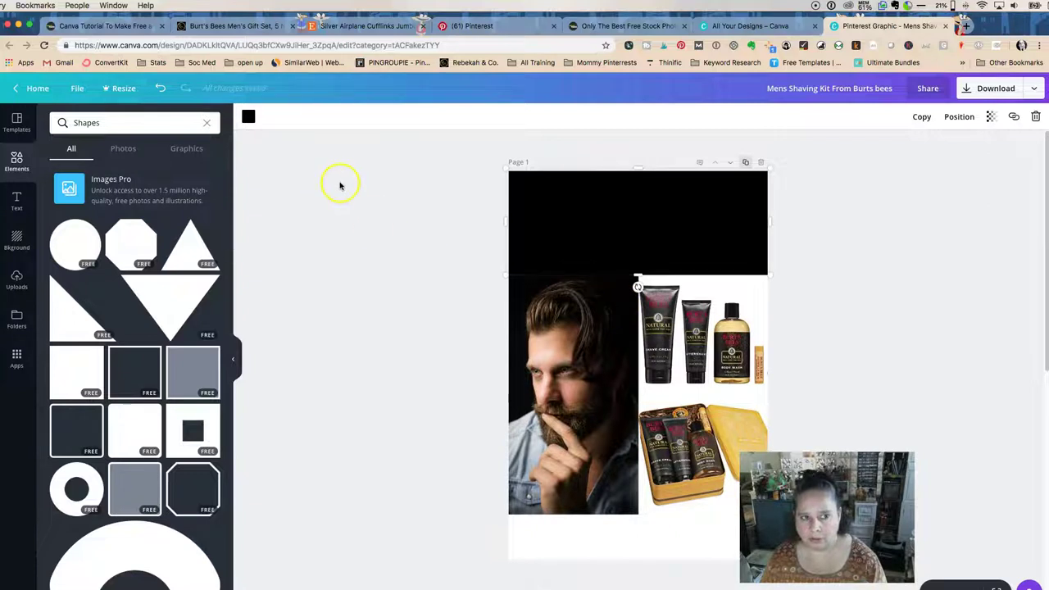
{"action": "left_click", "coordinate": [160, 89]}
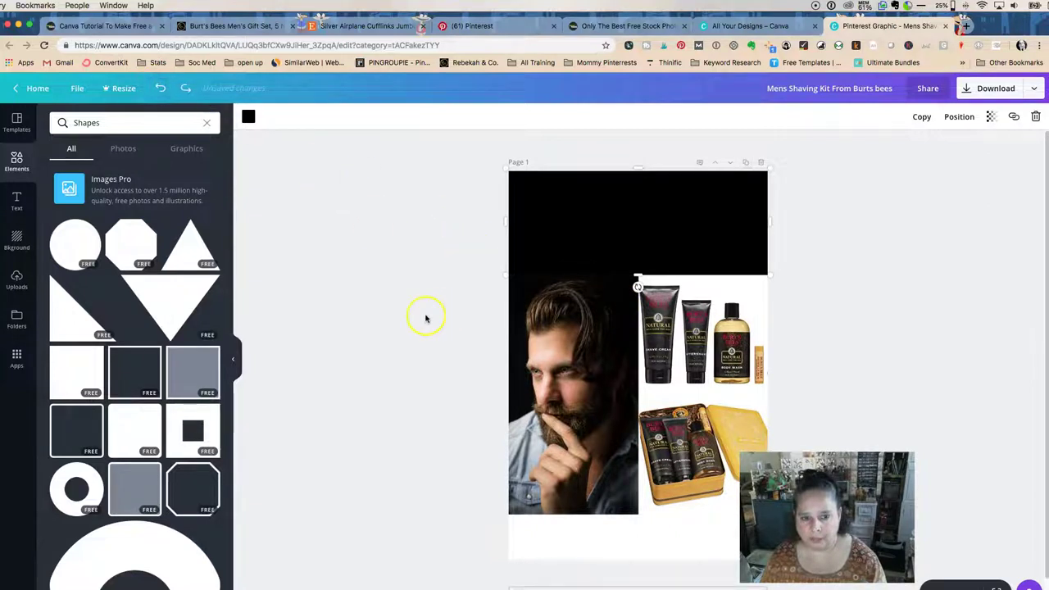
Duplicate the black rectangle and place the copy across the blank strip below the photos
{"action": "right_click", "coordinate": [601, 222]}
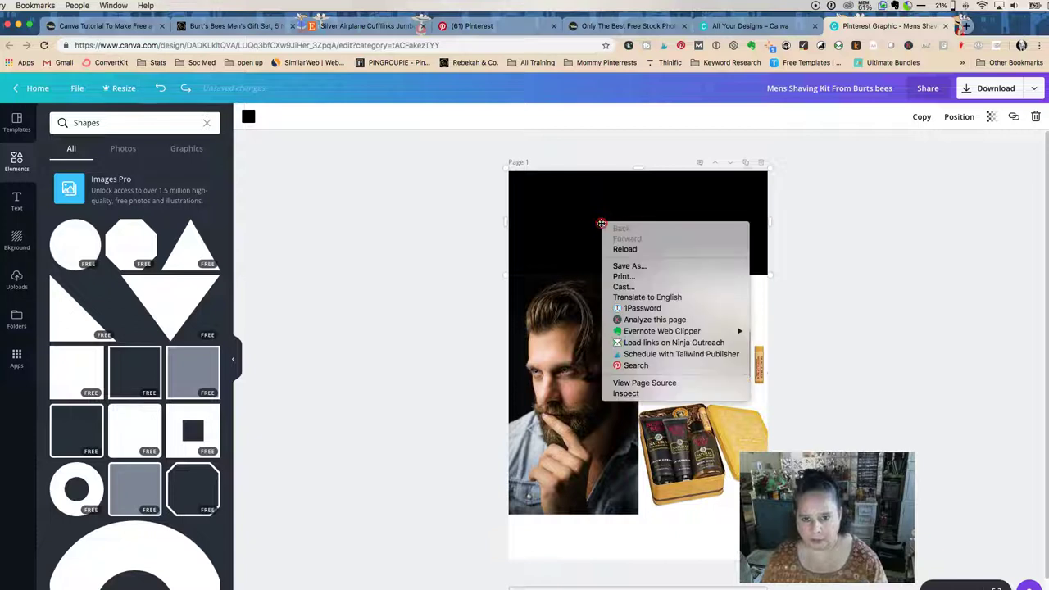
{"action": "left_click", "coordinate": [586, 223]}
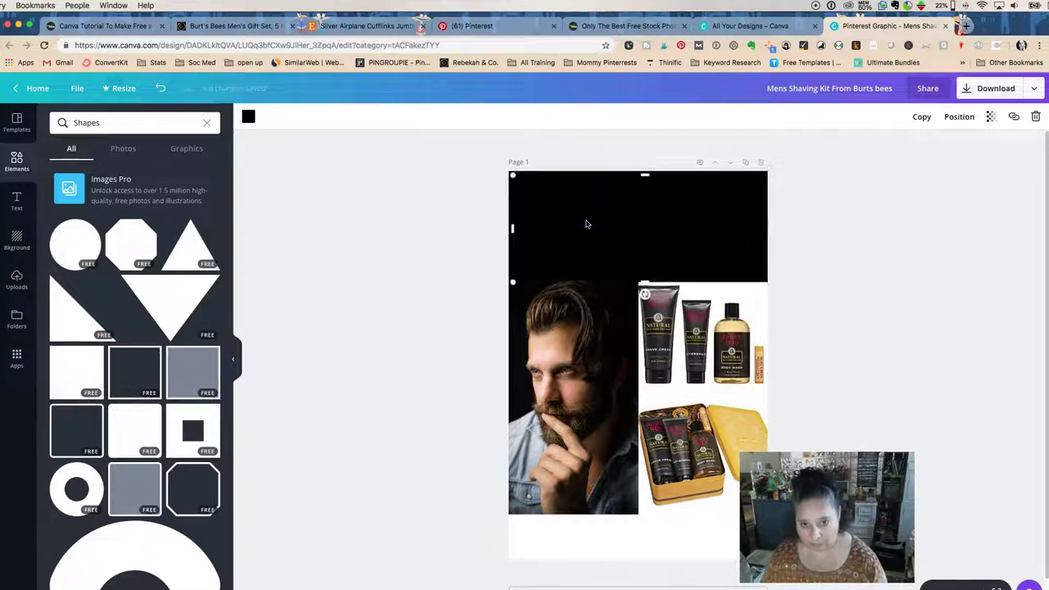
{"action": "left_click_drag", "start_coordinate": [600, 207], "coordinate": [591, 548]}
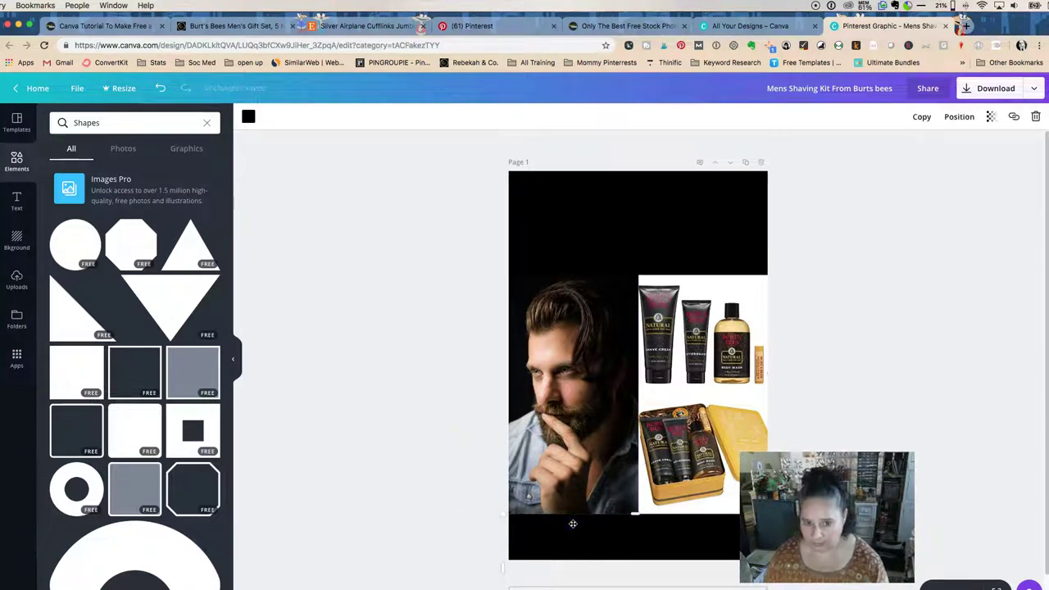
{"action": "left_click", "coordinate": [450, 279]}
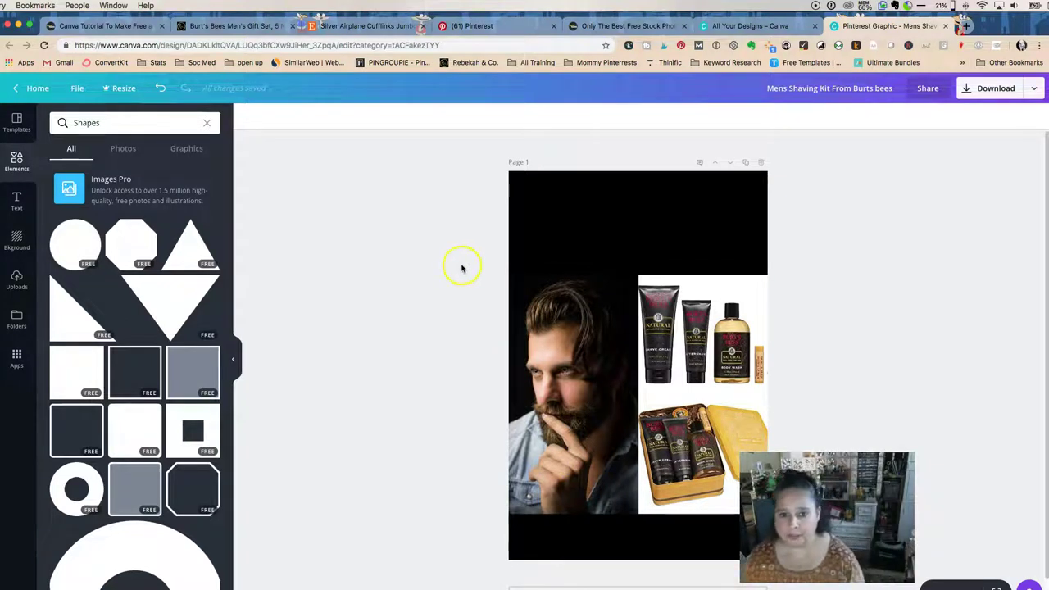
Check the sample men's grooming pins in the tutorial post for their headline style and return to the Canva design
{"action": "left_click", "coordinate": [103, 26]}
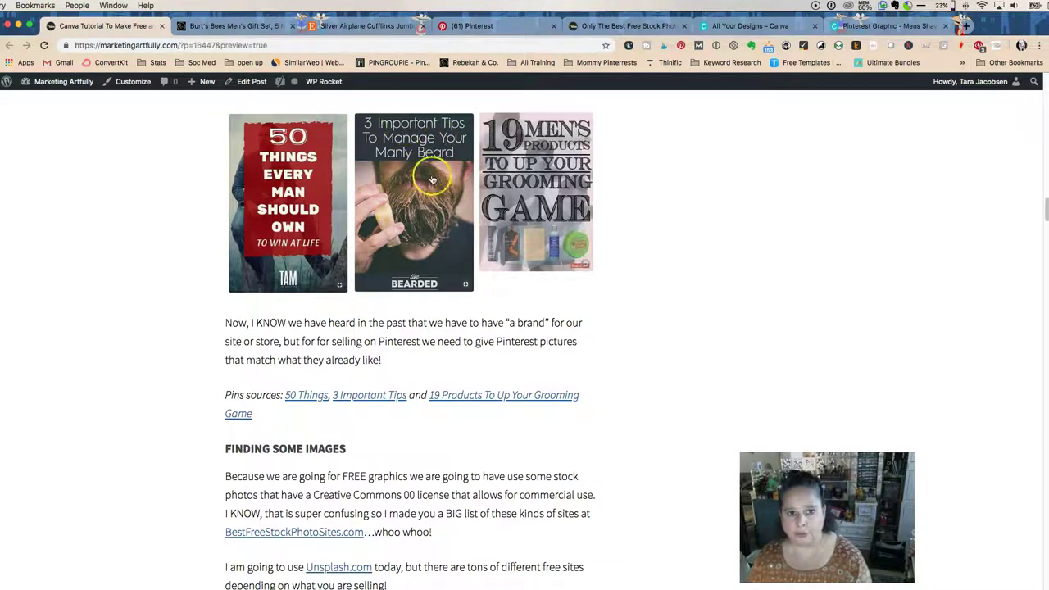
{"action": "left_click", "coordinate": [857, 25]}
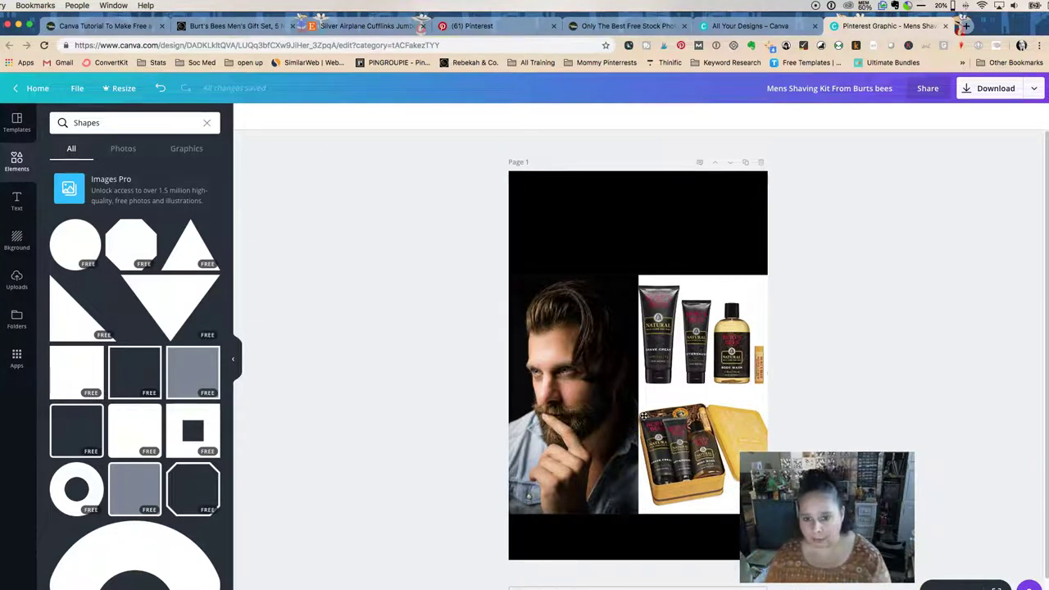
{"action": "left_click", "coordinate": [678, 461]}
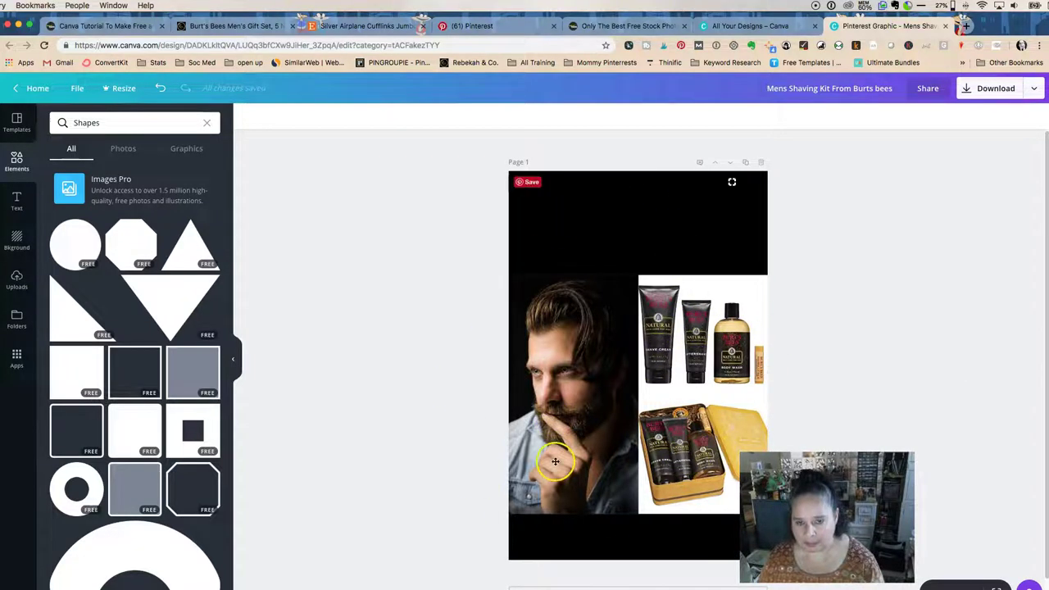
Try adding the "EMPLOYEE OF THE MONTH CERTIFICATE" text preset on the black rectangle above the photos
{"action": "left_click", "coordinate": [16, 201]}
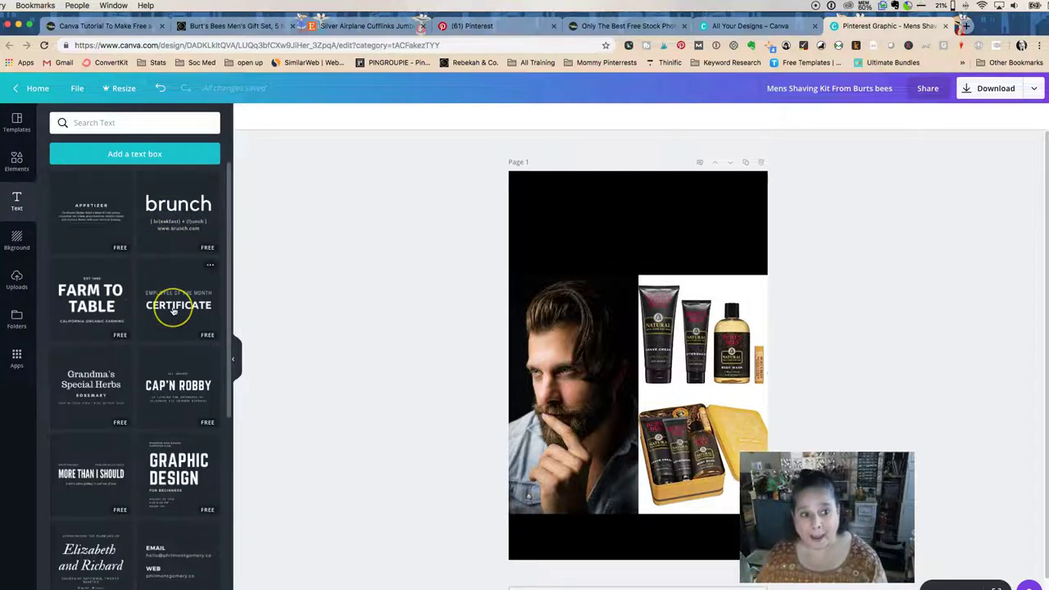
{"action": "left_click_drag", "start_coordinate": [161, 308], "coordinate": [599, 237]}
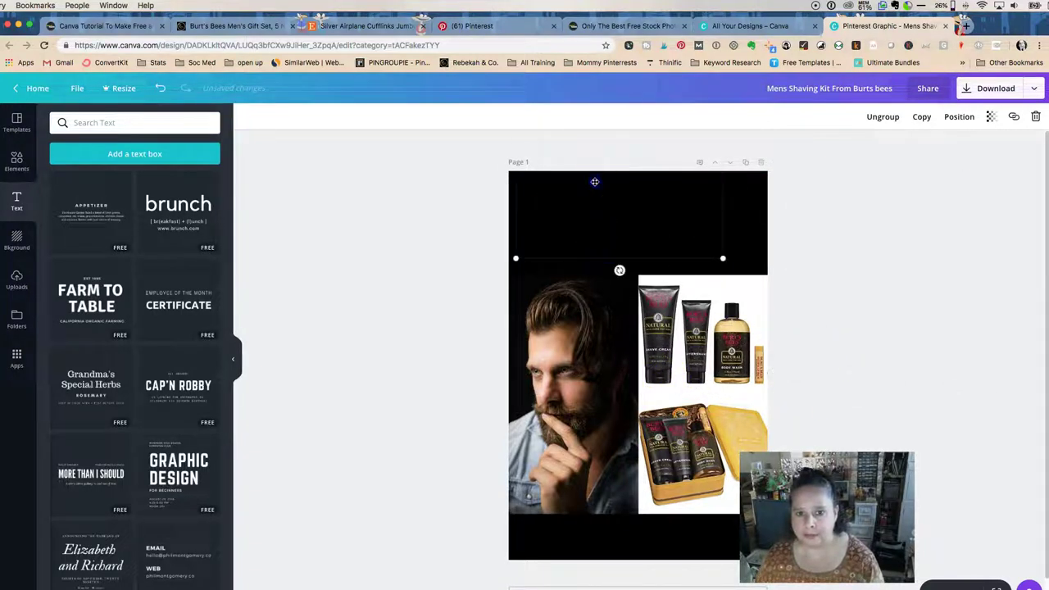
{"action": "left_click", "coordinate": [595, 181]}
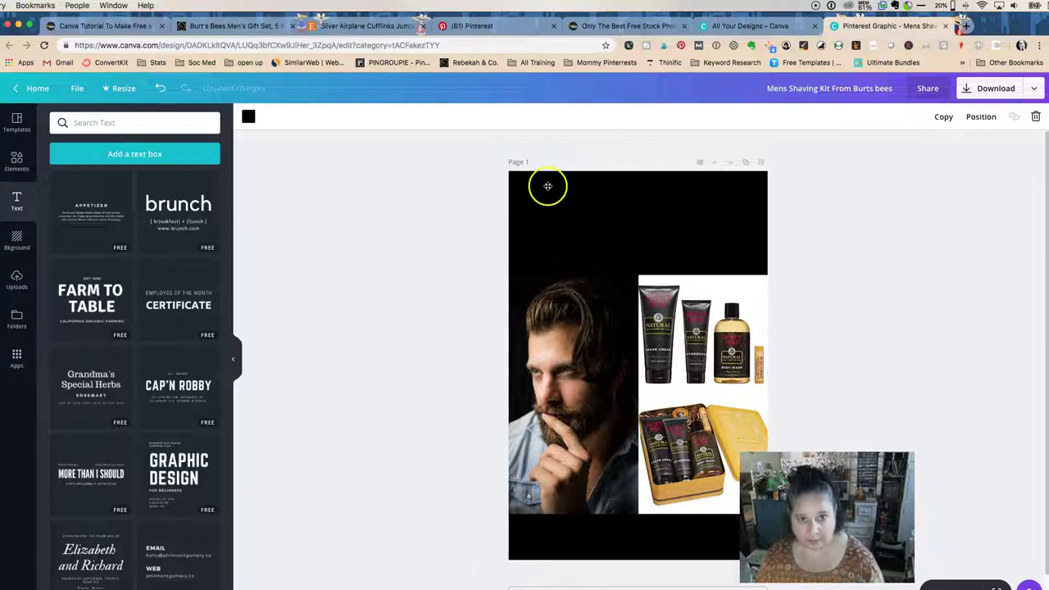
{"action": "left_click", "coordinate": [320, 246]}
{"action": "left_click", "coordinate": [546, 208]}
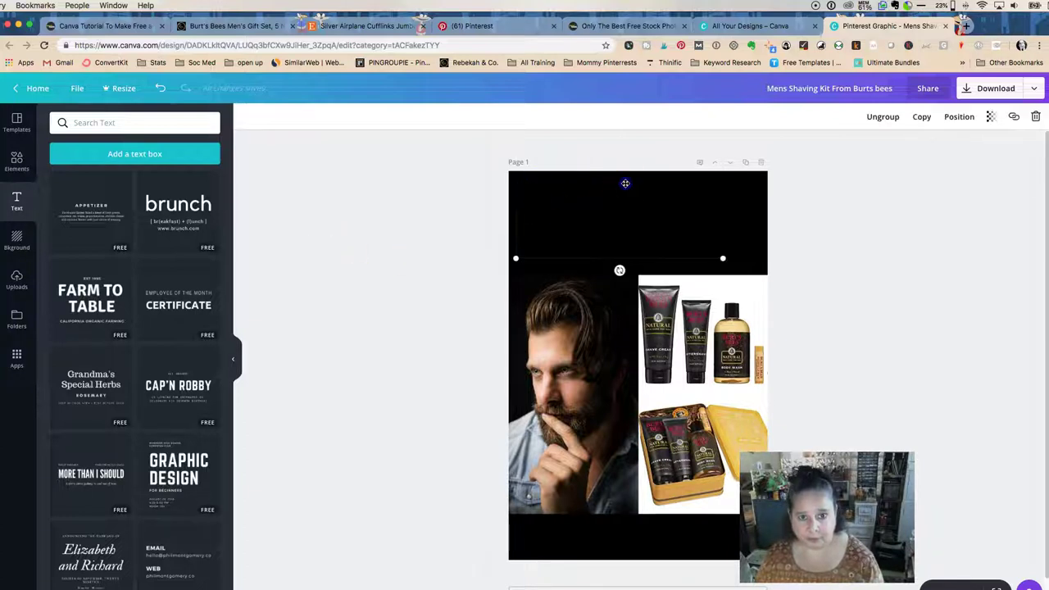
{"action": "left_click_drag", "start_coordinate": [521, 154], "coordinate": [566, 213]}
{"action": "left_click", "coordinate": [521, 146]}
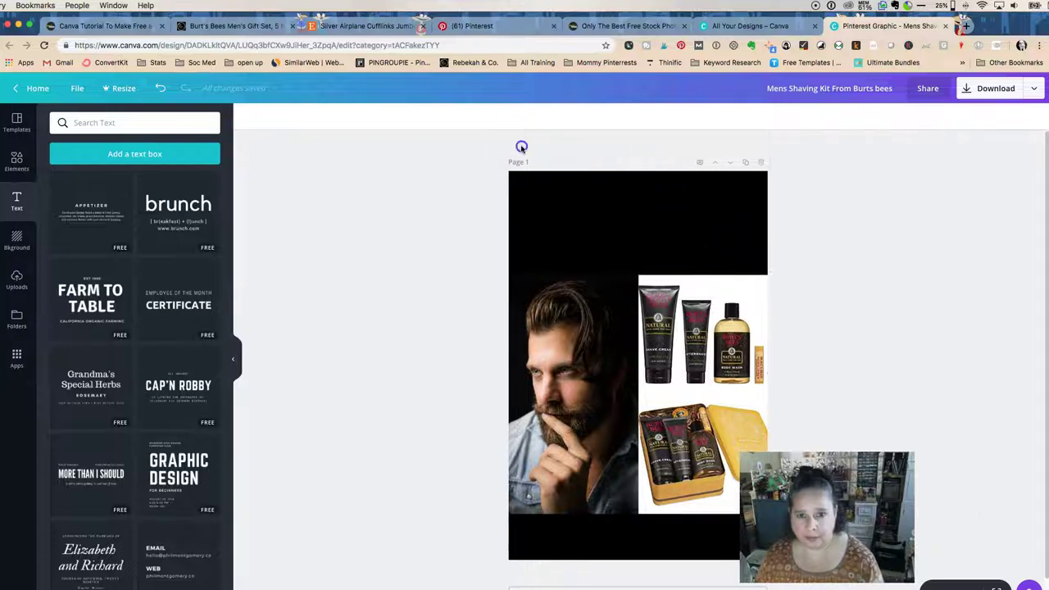
{"action": "left_click", "coordinate": [654, 236]}
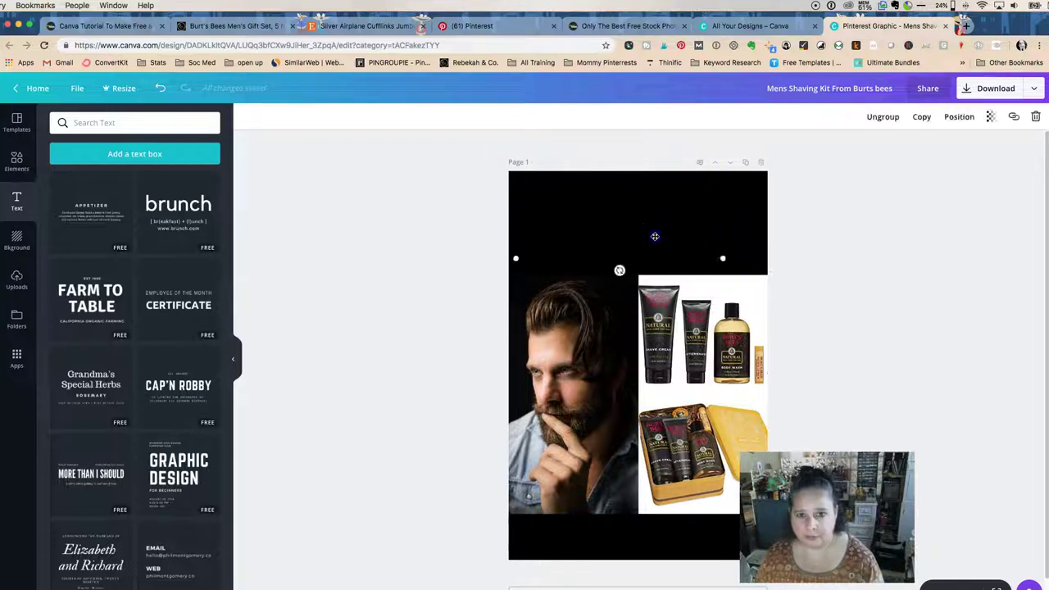
{"action": "left_click_drag", "start_coordinate": [631, 260], "coordinate": [703, 446]}
{"action": "left_click", "coordinate": [682, 421]}
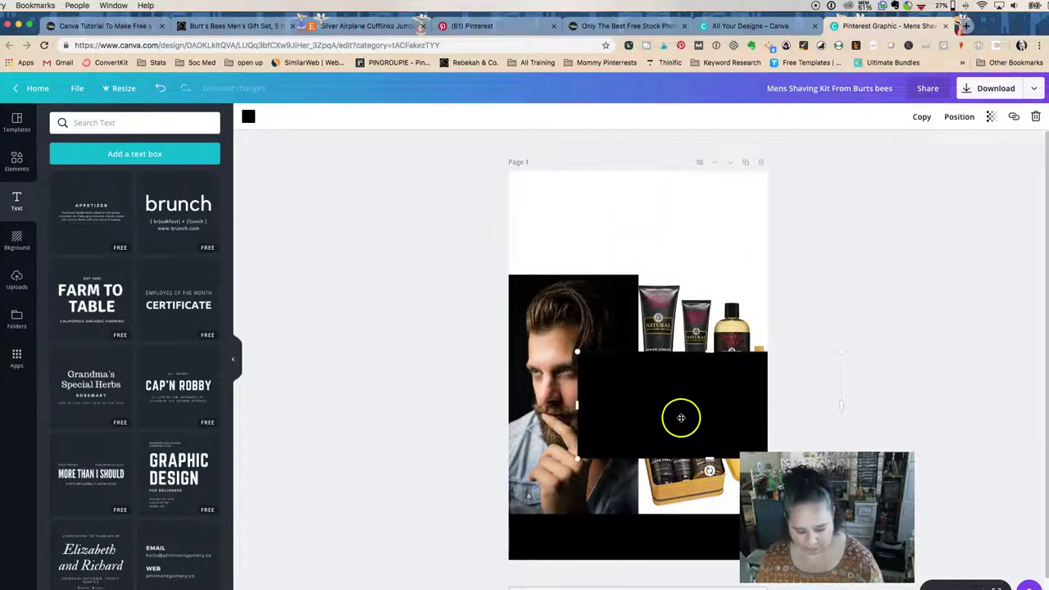
{"action": "key", "text": "ctrl+z"}
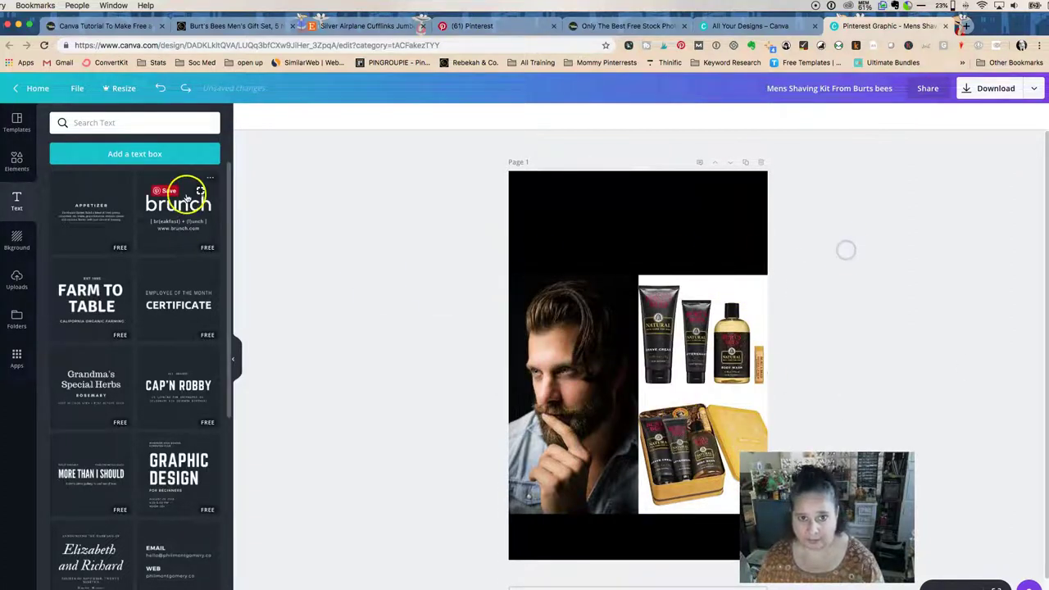
Add the "brunch" text preset to the design and recolour its large heading white
{"action": "left_click_drag", "start_coordinate": [177, 209], "coordinate": [728, 365]}
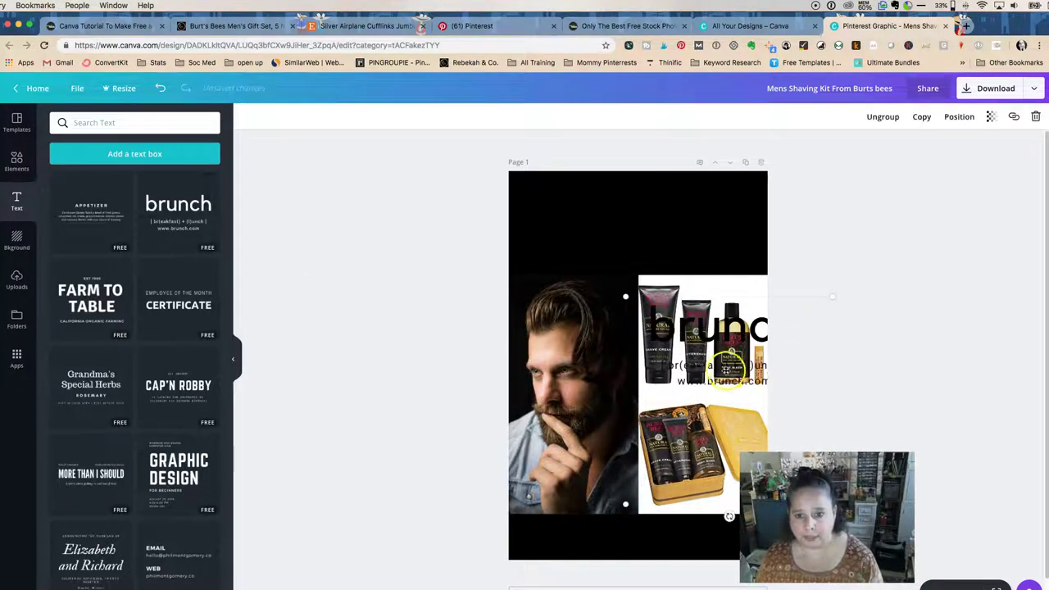
{"action": "left_click", "coordinate": [708, 332]}
{"action": "left_click", "coordinate": [709, 332]}
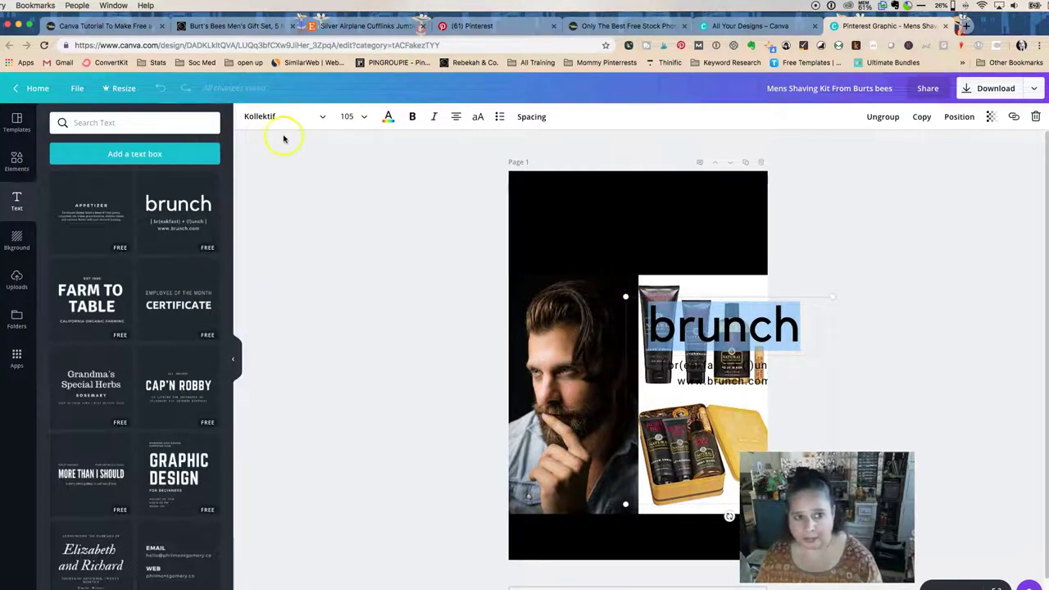
{"action": "left_click", "coordinate": [390, 119]}
{"action": "left_click", "coordinate": [476, 158]}
{"action": "left_click", "coordinate": [305, 250]}
Recolour the two small lines under "brunch" white and move the text group onto the black bar above the photos
{"action": "left_click", "coordinate": [688, 376]}
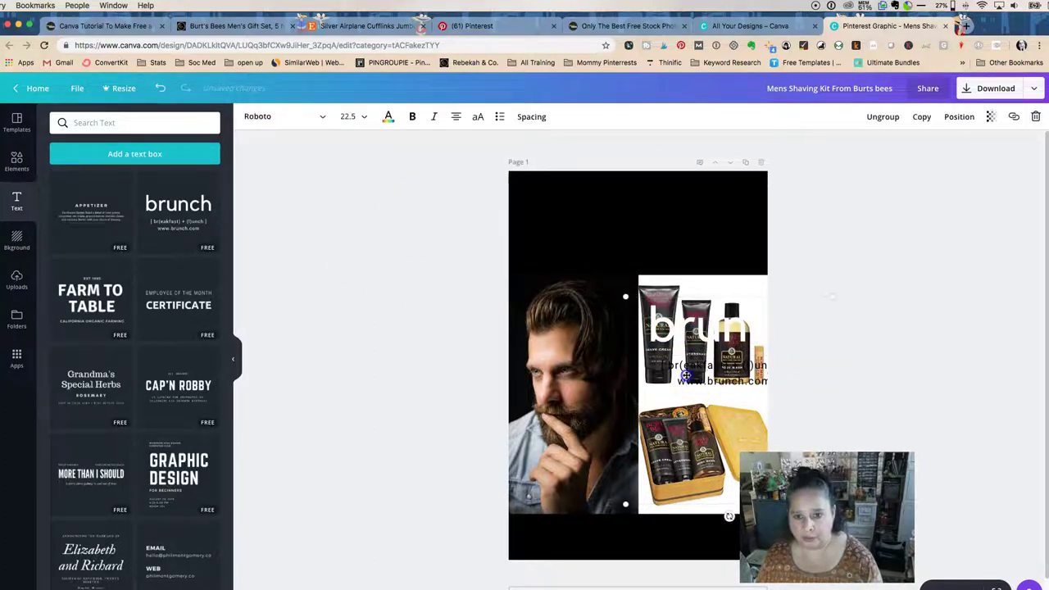
{"action": "double_click", "coordinate": [688, 378]}
{"action": "left_click_drag", "start_coordinate": [665, 365], "coordinate": [662, 365]}
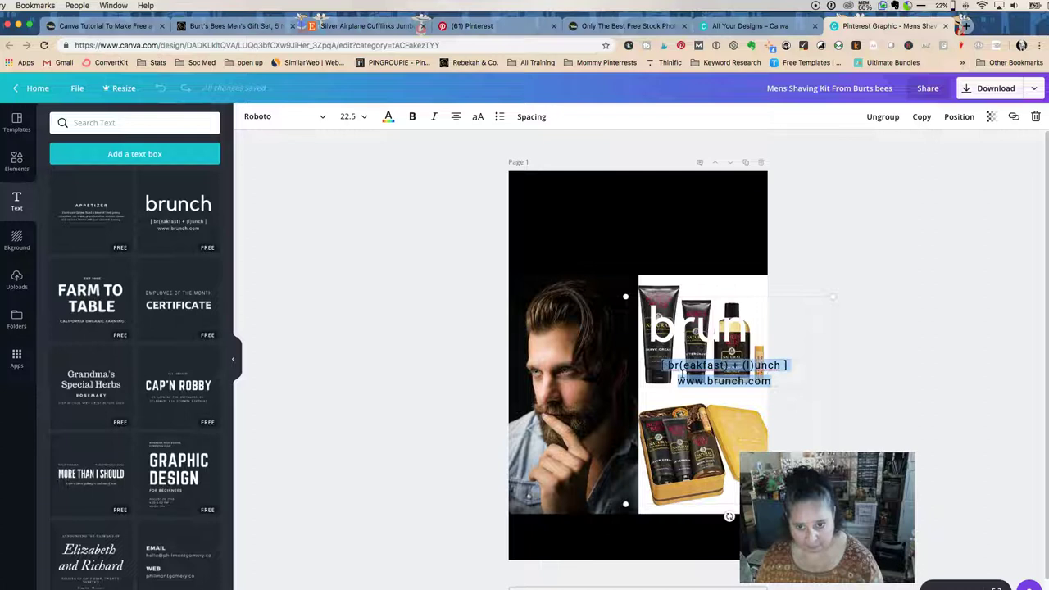
{"action": "left_click", "coordinate": [391, 119]}
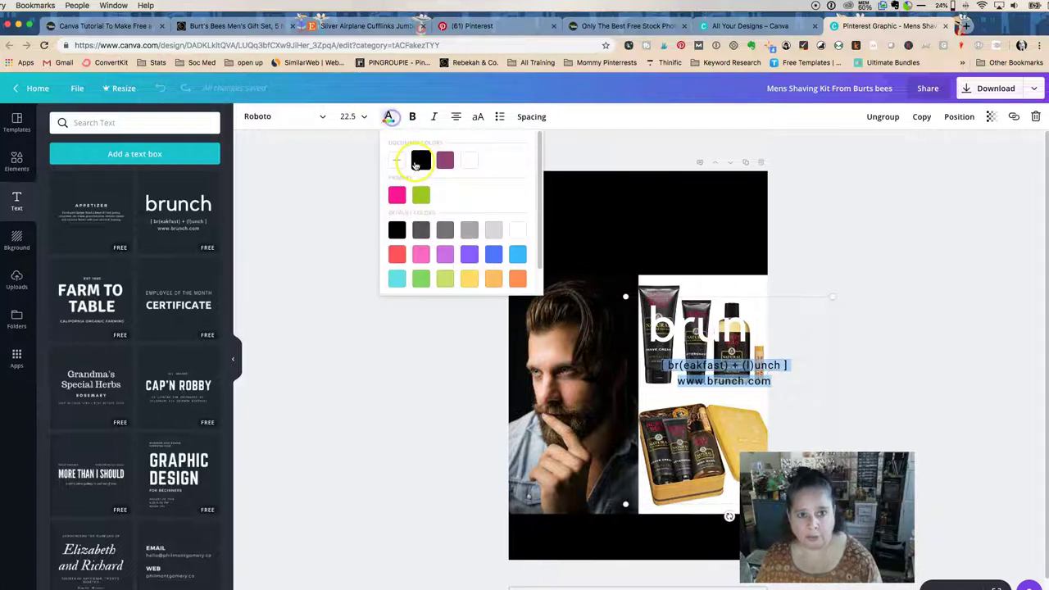
{"action": "left_click", "coordinate": [470, 164]}
{"action": "left_click", "coordinate": [332, 193]}
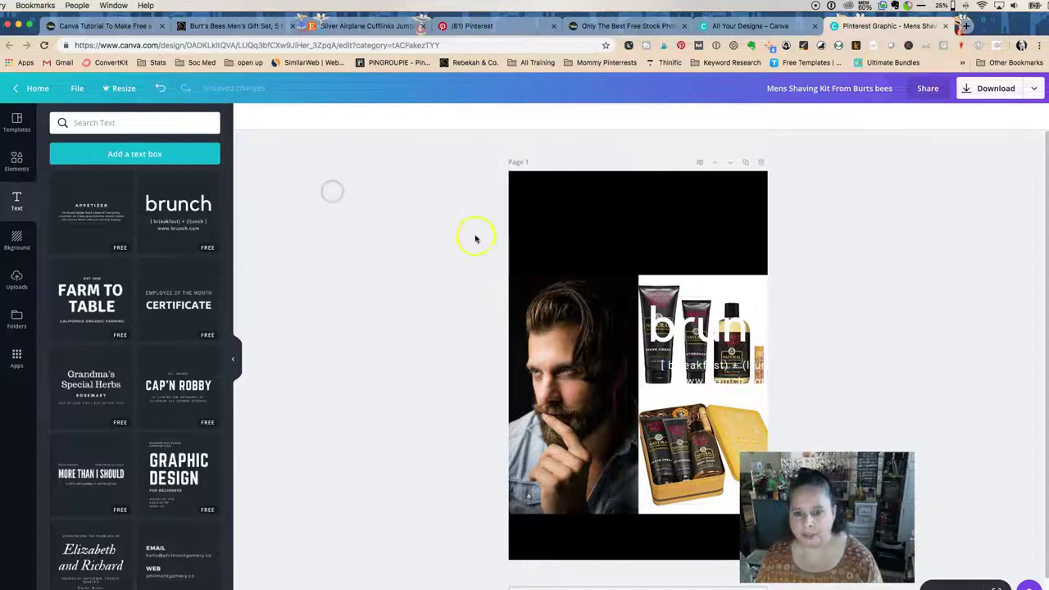
{"action": "left_click_drag", "start_coordinate": [726, 336], "coordinate": [637, 213]}
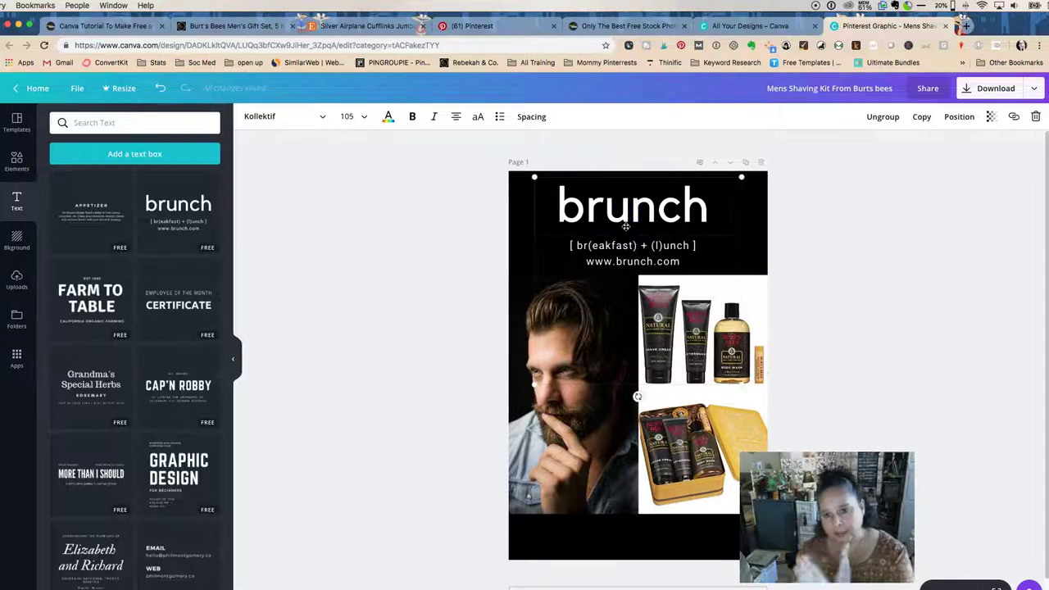
{"action": "left_click_drag", "start_coordinate": [636, 205], "coordinate": [636, 204]}
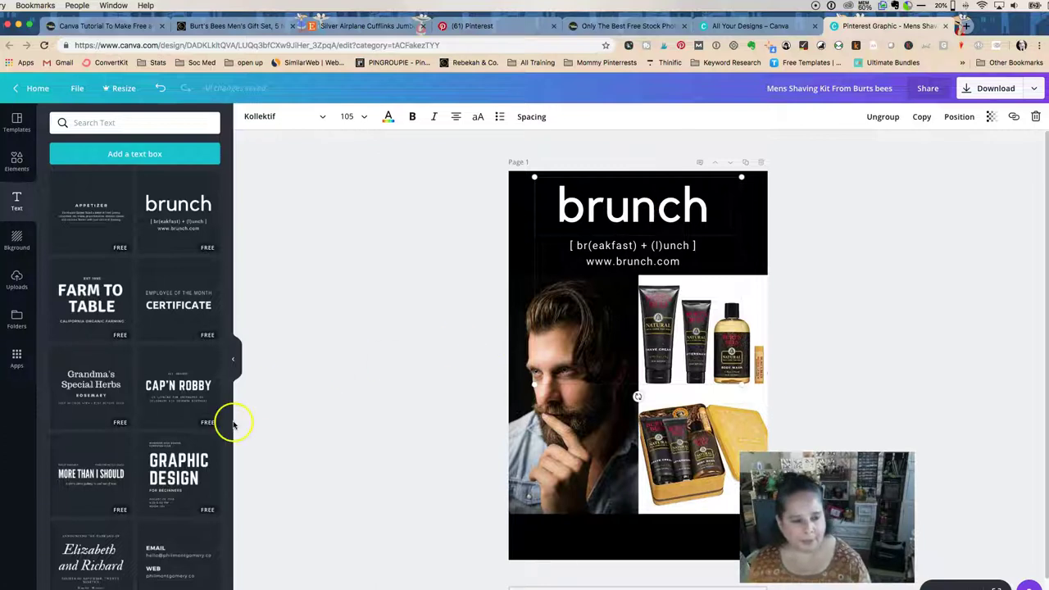
Add the "MORE THAN I SHOULD" text preset over the photos and recolour its headline white
{"action": "left_click_drag", "start_coordinate": [82, 473], "coordinate": [631, 328]}
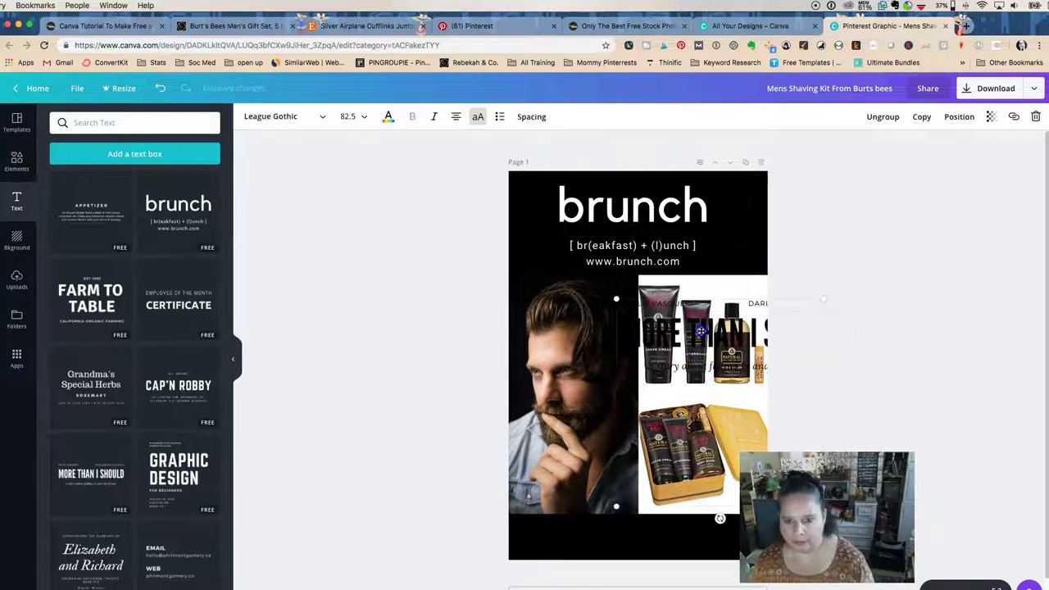
{"action": "double_click", "coordinate": [701, 330]}
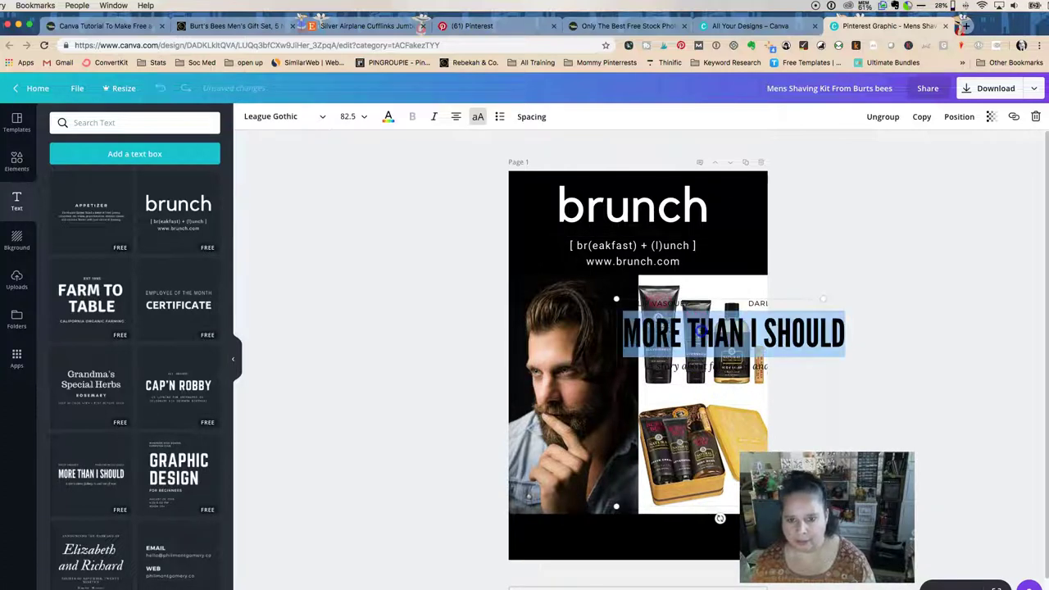
{"action": "left_click", "coordinate": [389, 121]}
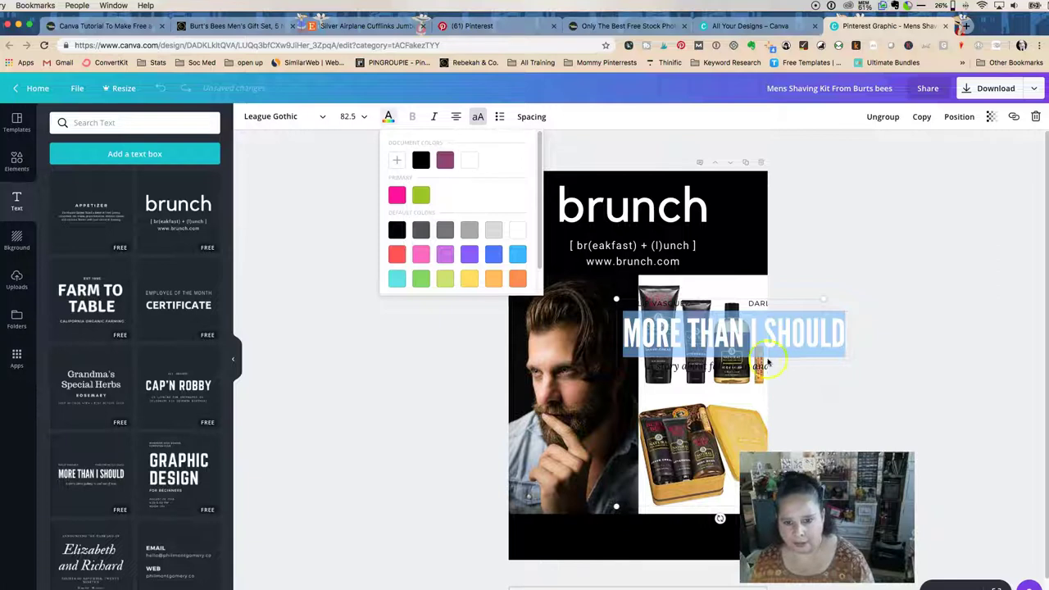
Delete the italic tagline and the two small name lines from the "MORE THAN I SHOULD" text group
{"action": "left_click", "coordinate": [710, 367]}
{"action": "left_click", "coordinate": [710, 367]}
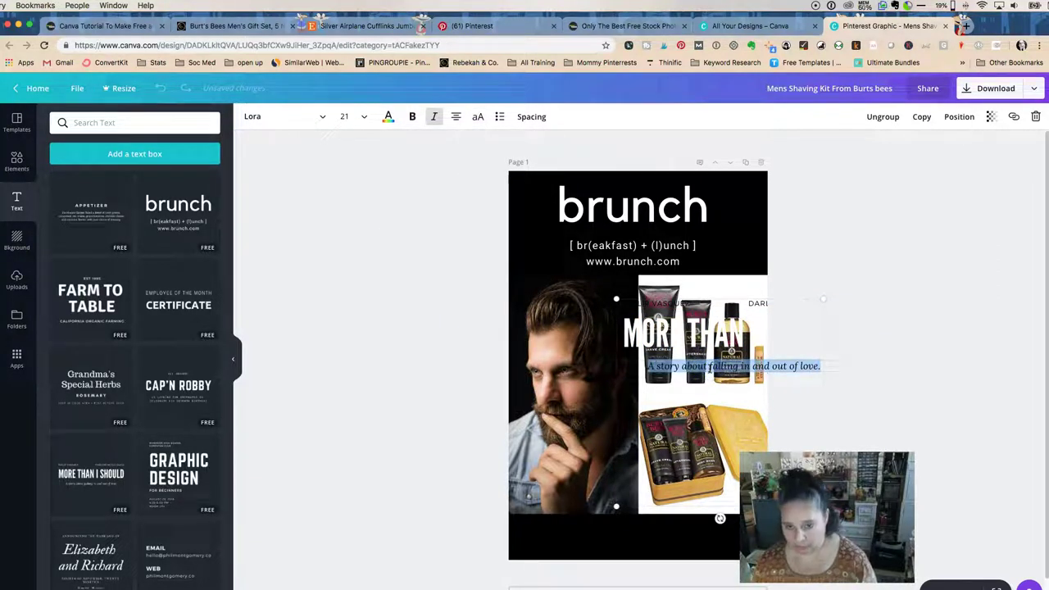
{"action": "key", "text": "BackSpace"}
{"action": "left_click", "coordinate": [258, 259]}
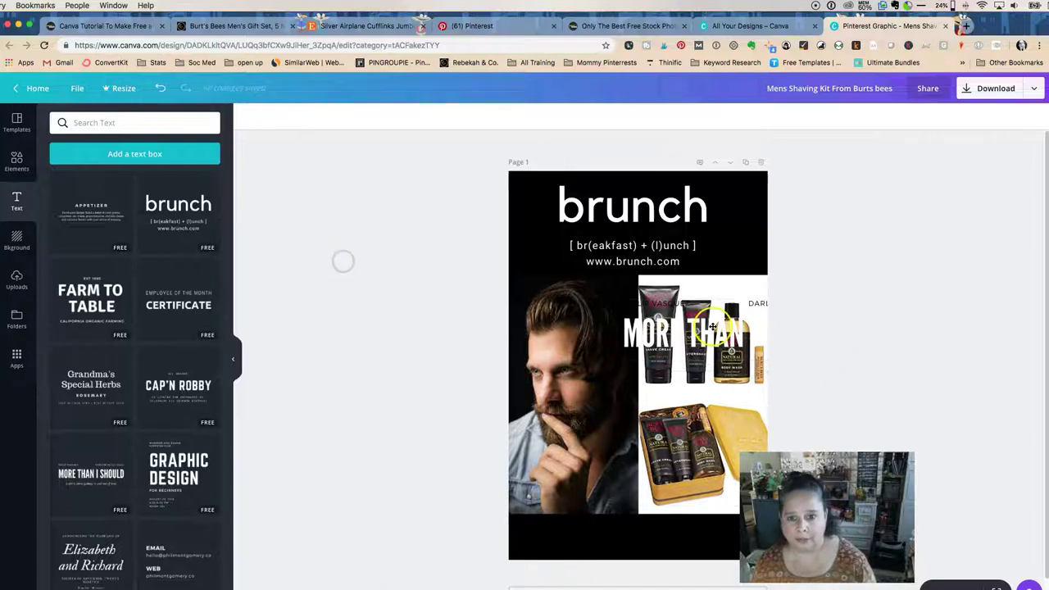
{"action": "left_click_drag", "start_coordinate": [706, 334], "coordinate": [696, 391]}
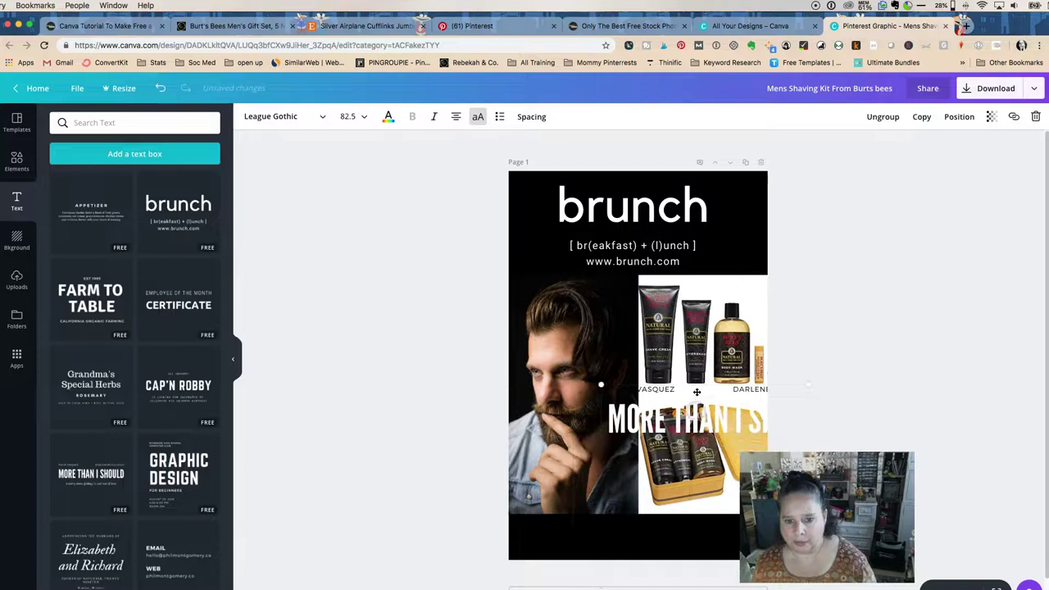
{"action": "double_click", "coordinate": [696, 391]}
{"action": "key", "text": "BackSpace"}
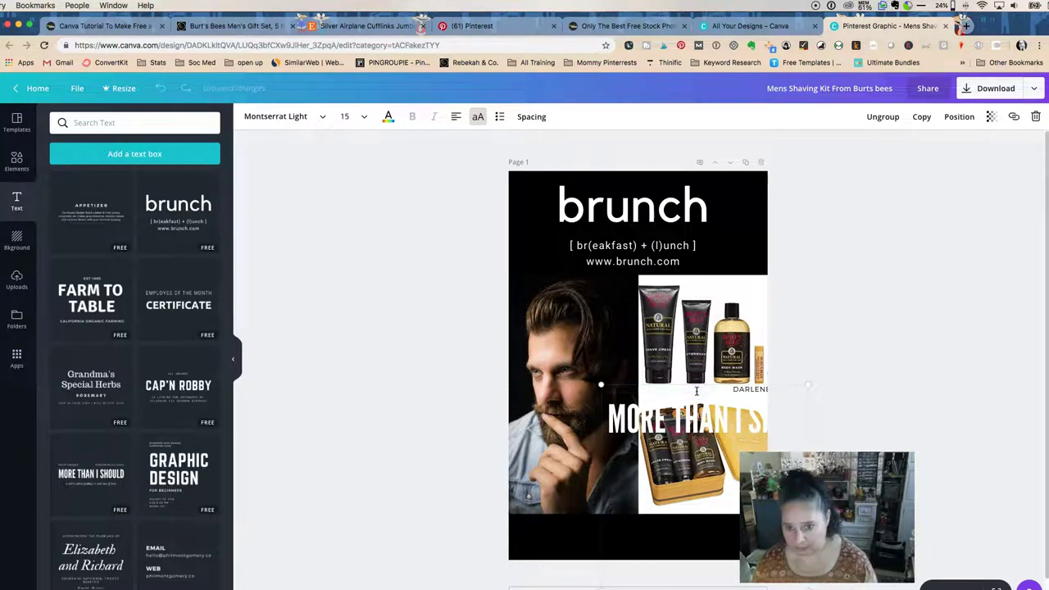
{"action": "double_click", "coordinate": [756, 386]}
{"action": "key", "text": "BackSpace"}
{"action": "left_click", "coordinate": [382, 330]}
Move the "MORE THAN I SHOULD" headline onto the black bar below the photos
{"action": "left_click", "coordinate": [715, 423]}
{"action": "left_click_drag", "start_coordinate": [716, 424], "coordinate": [612, 548]}
{"action": "left_click", "coordinate": [618, 542]}
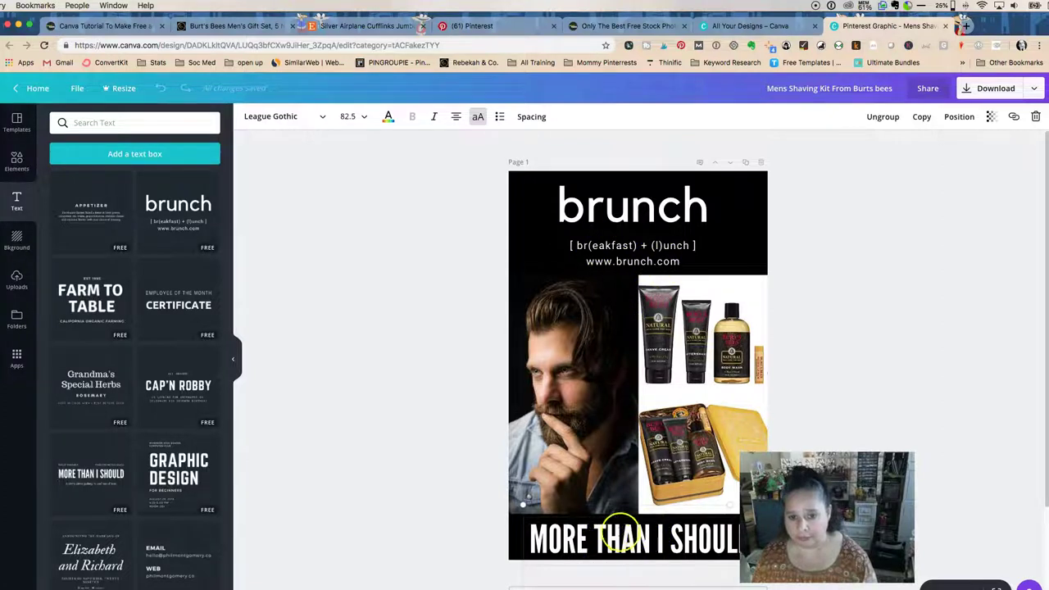
Replace the headline on the black bar below the photos with "PRESENTED BY REBEKAH & CO."
{"action": "double_click", "coordinate": [611, 538]}
{"action": "left_click", "coordinate": [544, 543]}
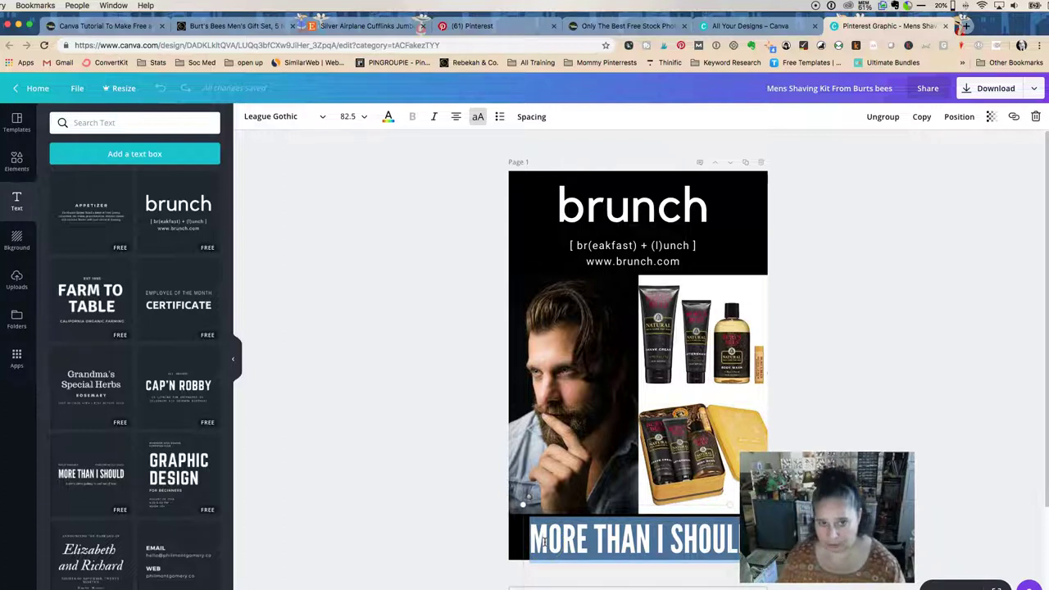
{"action": "type", "text": "PRES"}
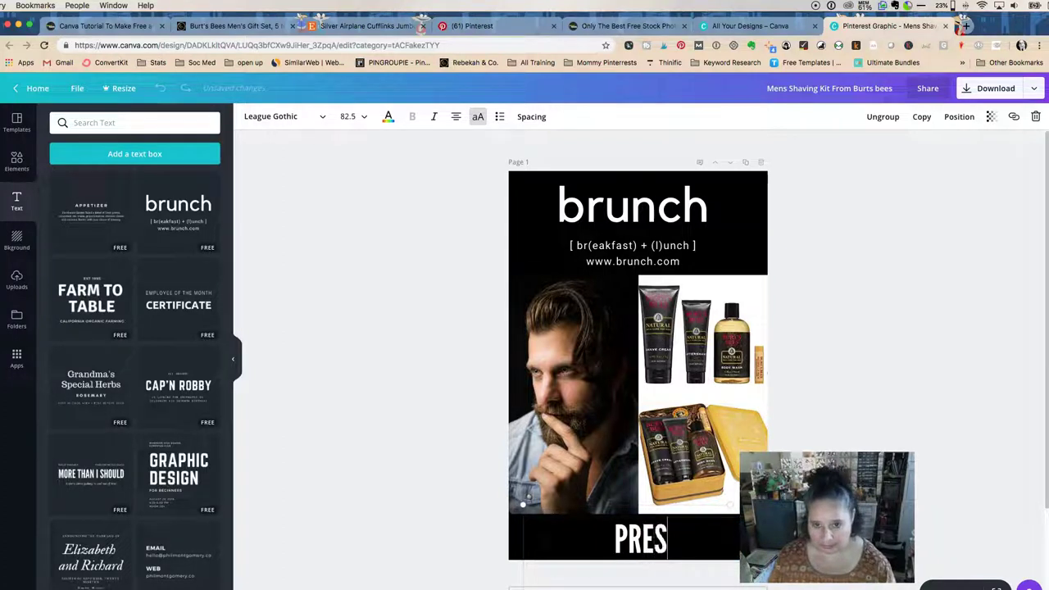
{"action": "type", "text": "ENTED B"}
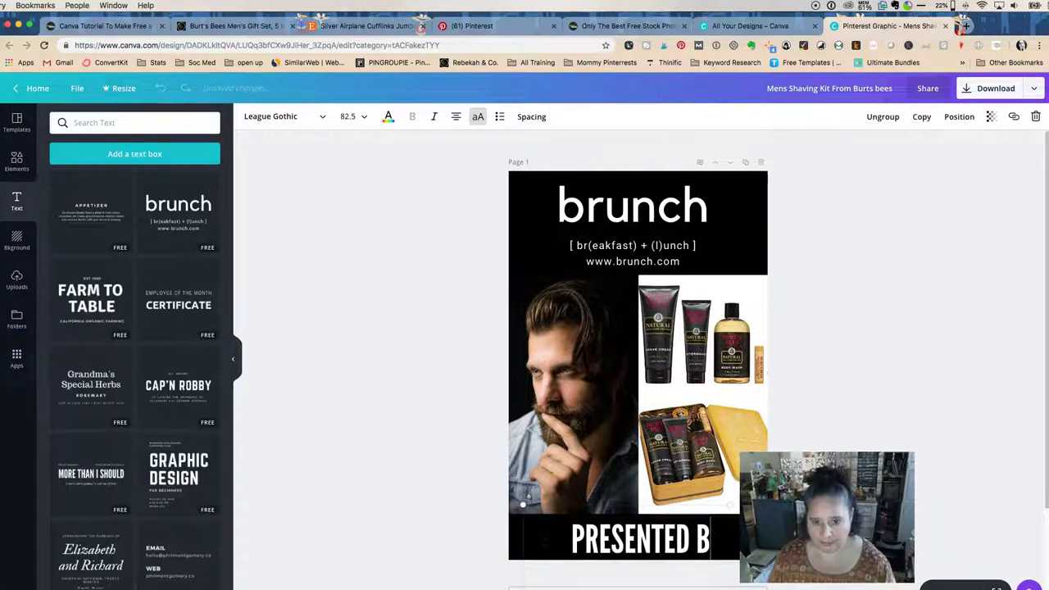
{"action": "type", "text": "Y REKI"}
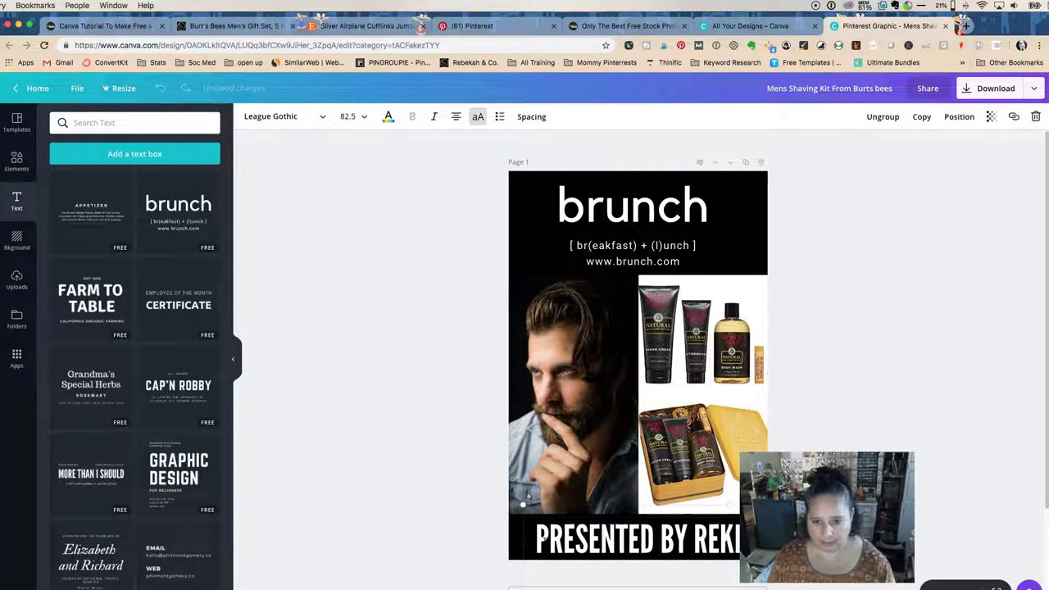
{"action": "key", "text": "BackSpace"}
{"action": "key", "text": "BackSpace"}
{"action": "type", "text": "BEKAH"}
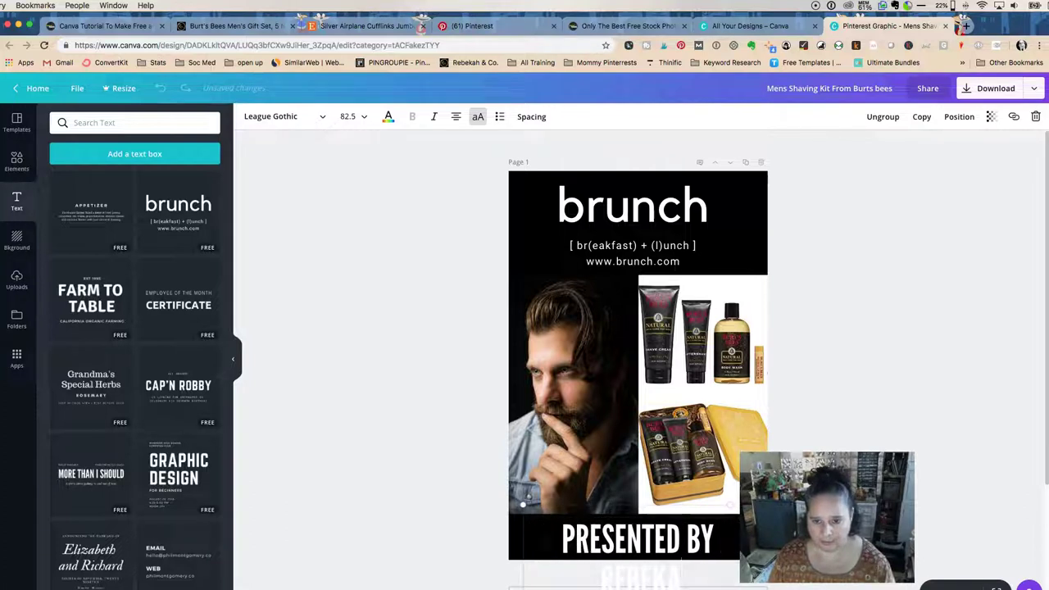
{"action": "type", "text": " &"}
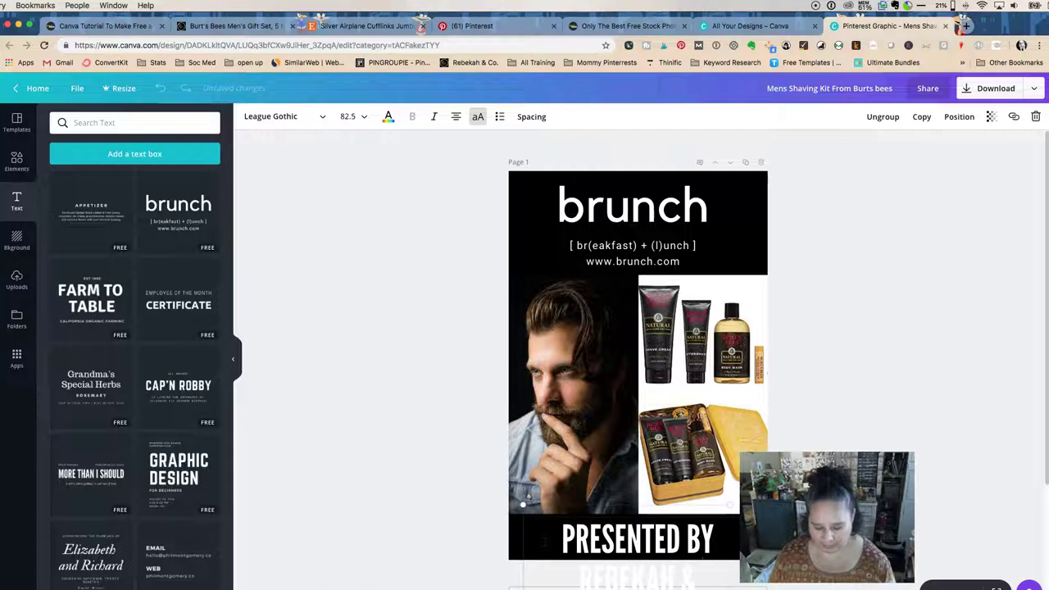
{"action": "type", "text": " CO"}
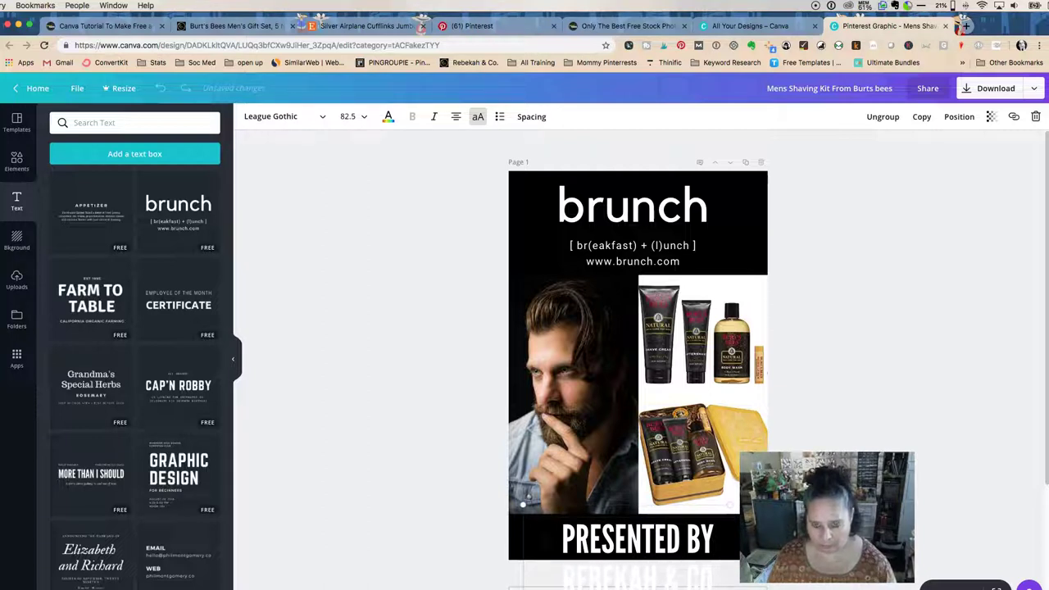
Set the "PRESENTED BY REBEKAH & CO." font size to 42 and adjust its position within the lower black bar
{"action": "left_click", "coordinate": [350, 116]}
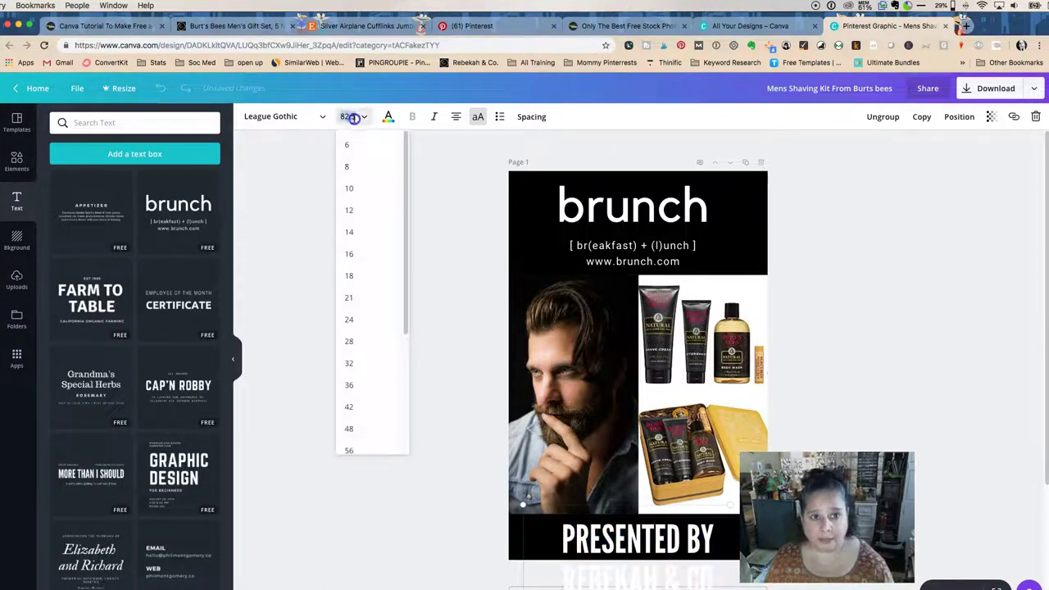
{"action": "left_click", "coordinate": [357, 366]}
{"action": "left_click", "coordinate": [528, 417]}
{"action": "left_click_drag", "start_coordinate": [647, 536], "coordinate": [649, 543]}
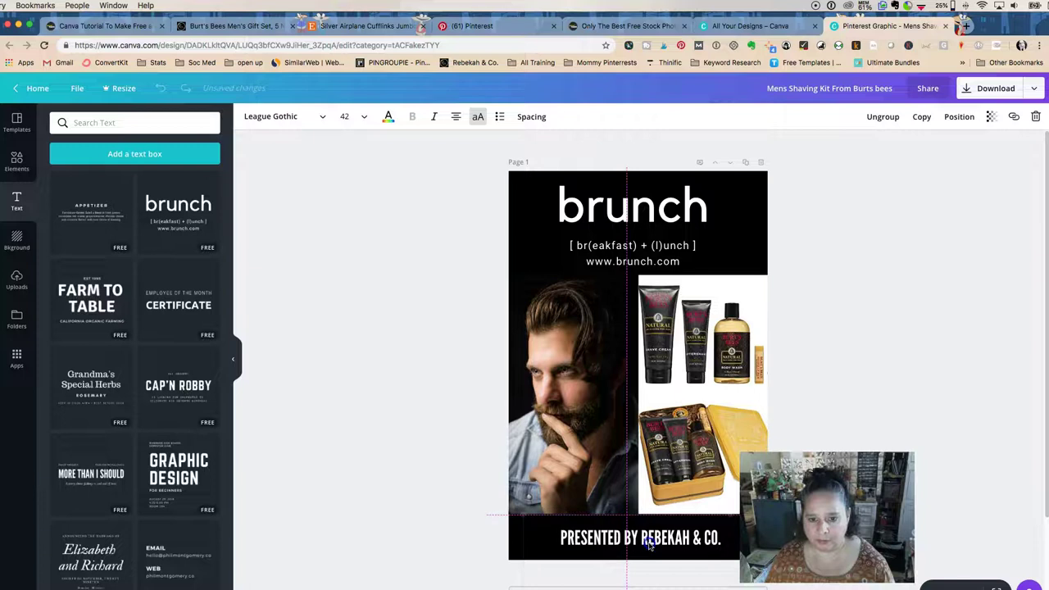
{"action": "left_click", "coordinate": [447, 500]}
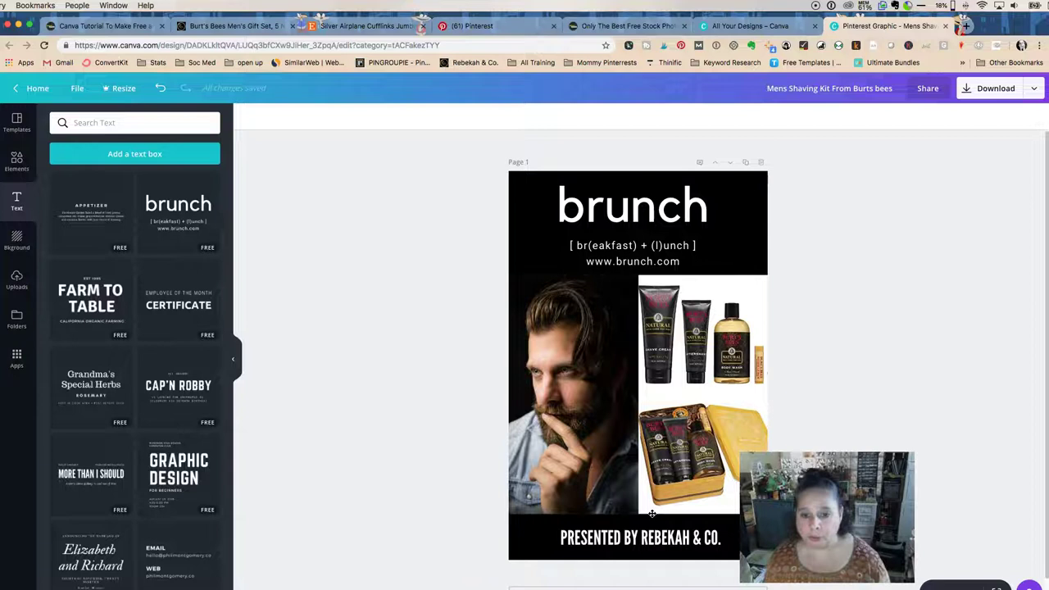
Try "Mens" as the heading in place of "brunch" and check the keyword list in the sticky note
{"action": "double_click", "coordinate": [627, 212]}
{"action": "type", "text": "Mens"}
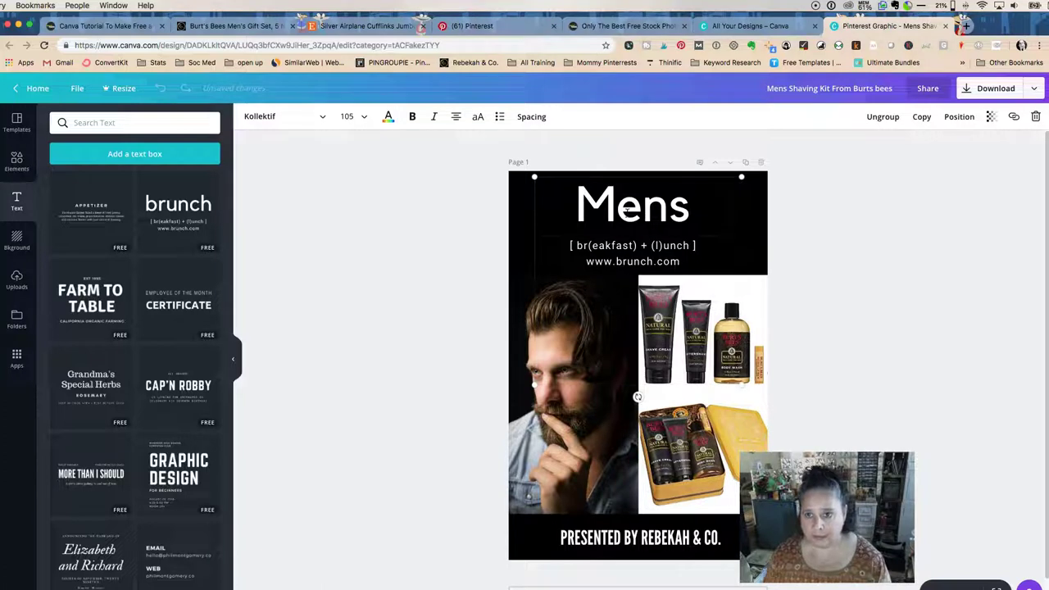
{"action": "key", "text": "super+Tab"}
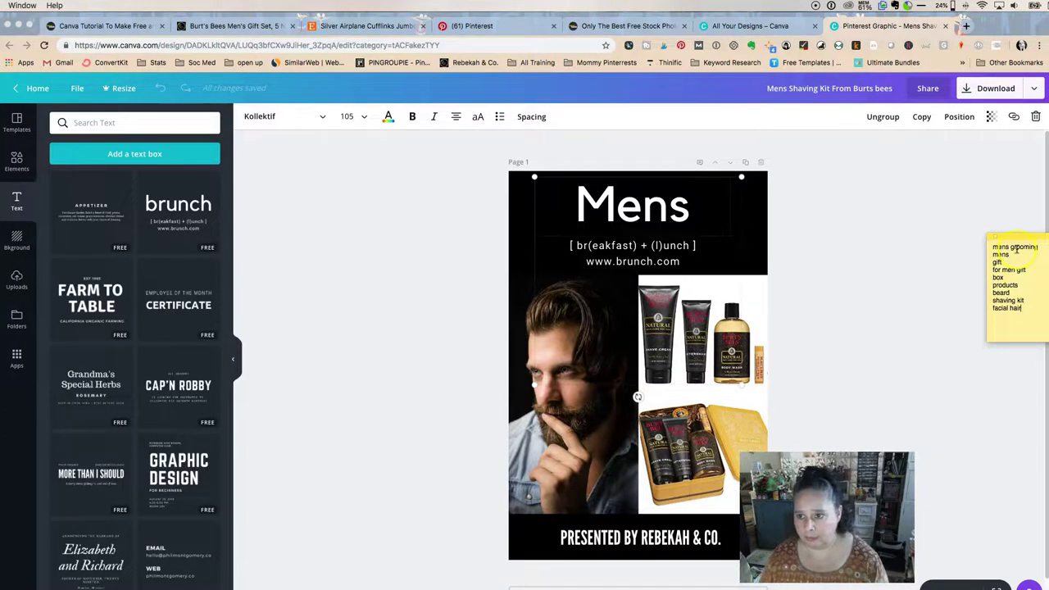
{"action": "left_click", "coordinate": [687, 206]}
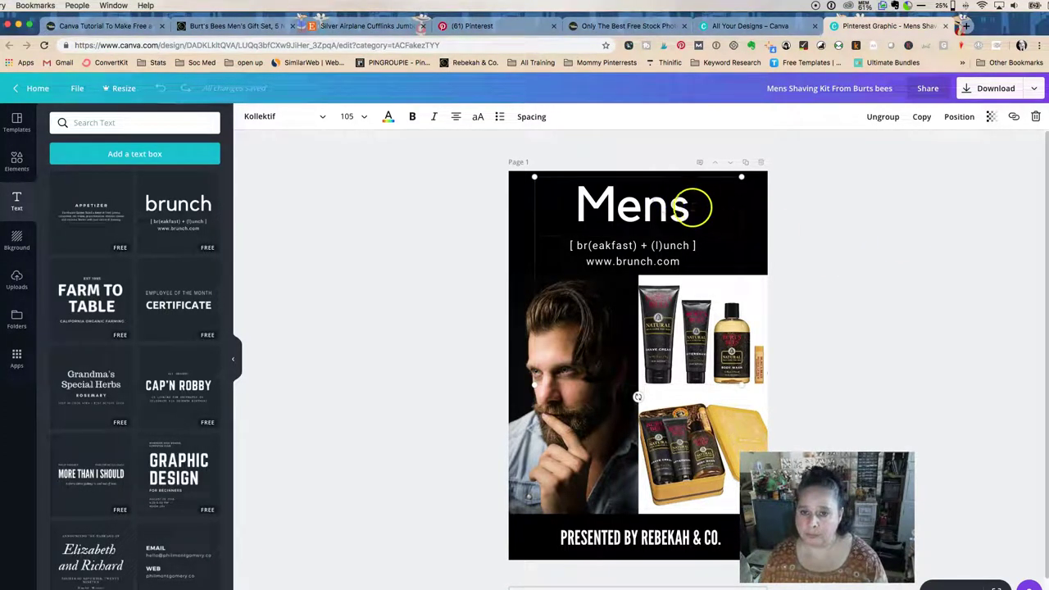
{"action": "key", "text": "super+Tab"}
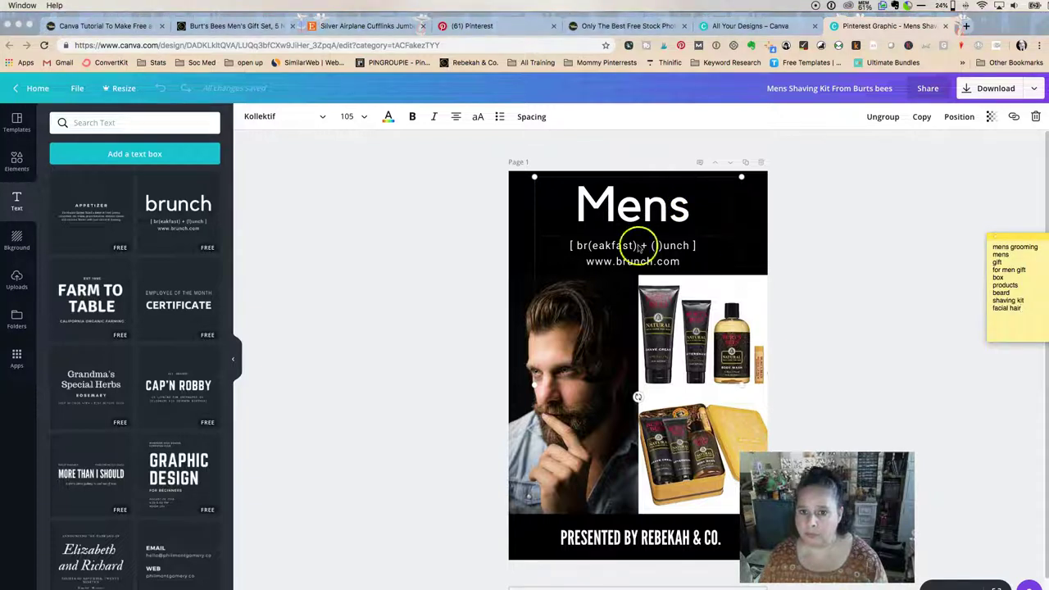
Replace the heading above the photos with "Shaving Kit"
{"action": "left_click", "coordinate": [607, 205]}
{"action": "double_click", "coordinate": [607, 205]}
{"action": "type", "text": "Shaving Kit"}
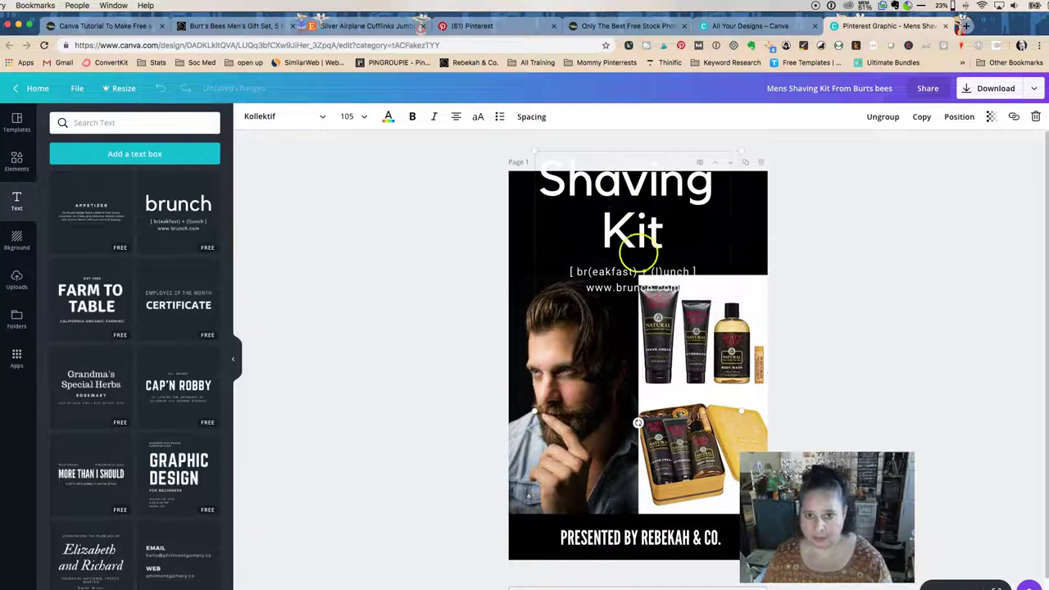
Set the "Shaving Kit" font size to 88, then scale the text group down to a heading size of 81.2
{"action": "left_click_drag", "start_coordinate": [670, 240], "coordinate": [533, 185]}
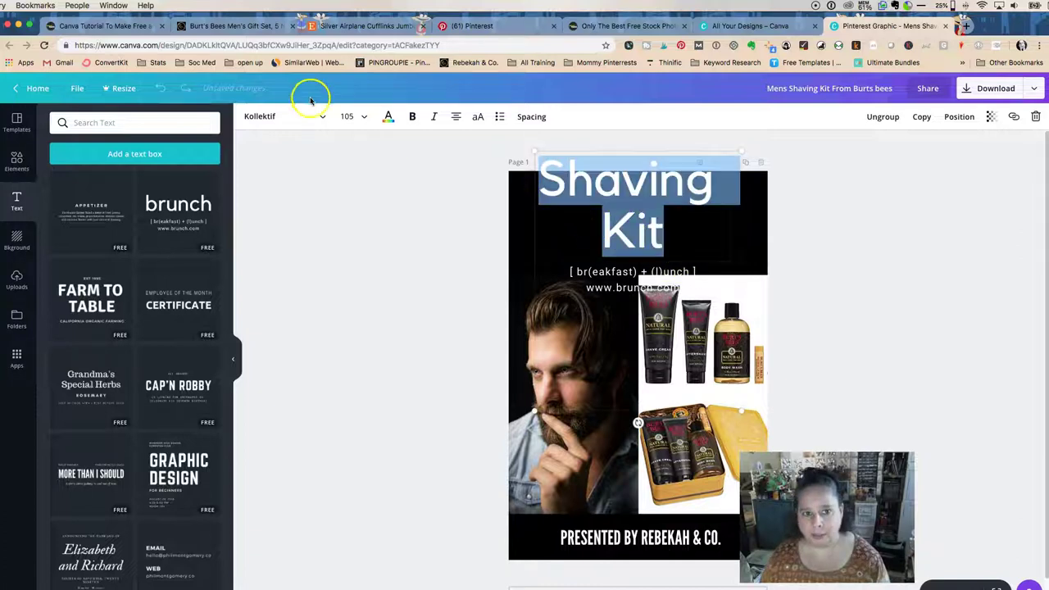
{"action": "left_click", "coordinate": [347, 117]}
{"action": "scroll", "coordinate": [340, 426], "scroll_direction": "down", "scroll_amount": 3}
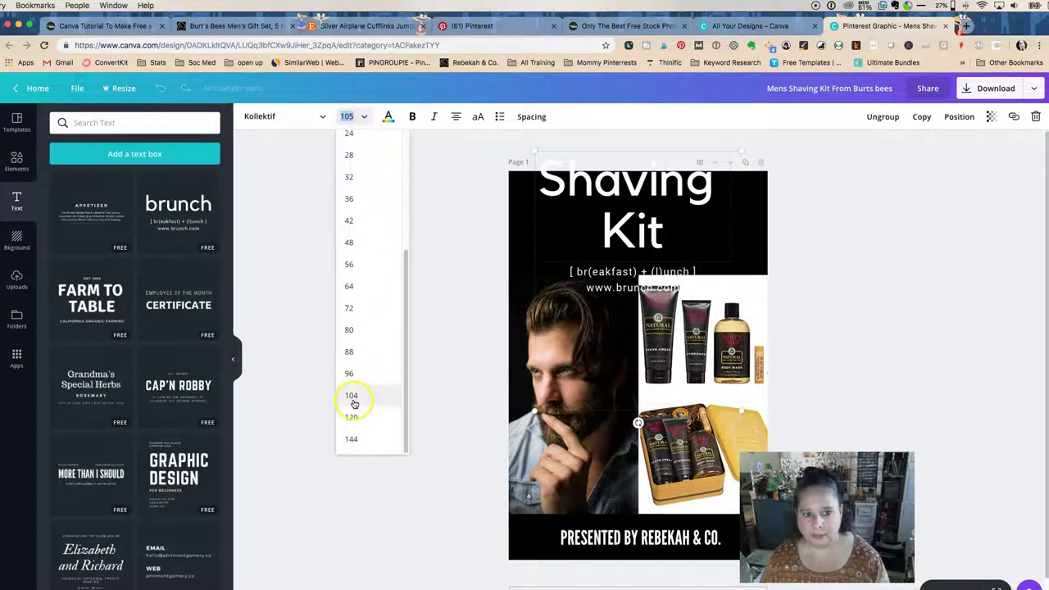
{"action": "left_click", "coordinate": [353, 357]}
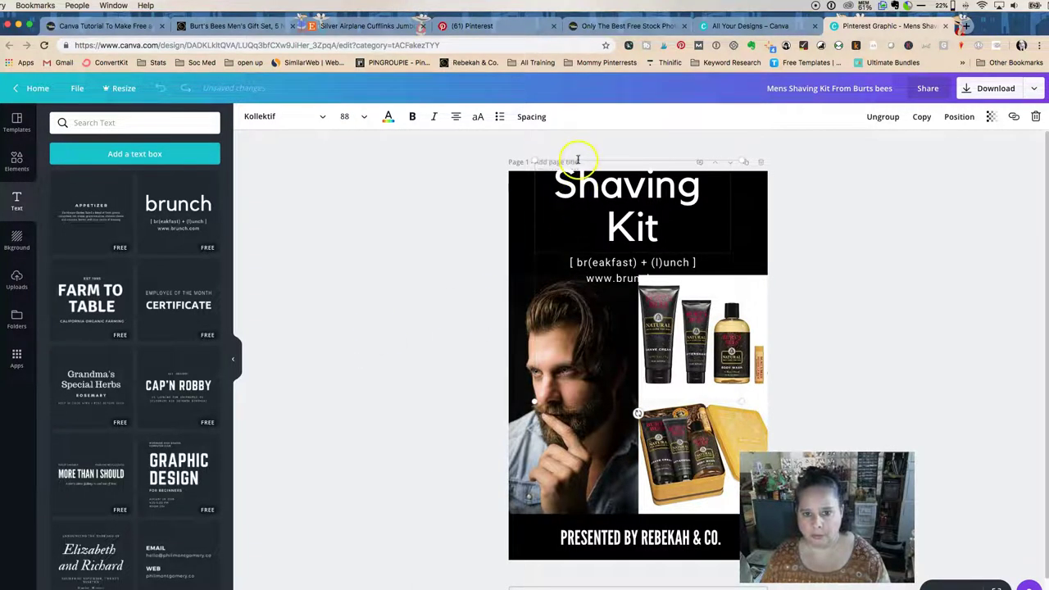
{"action": "left_click_drag", "start_coordinate": [533, 159], "coordinate": [529, 196]}
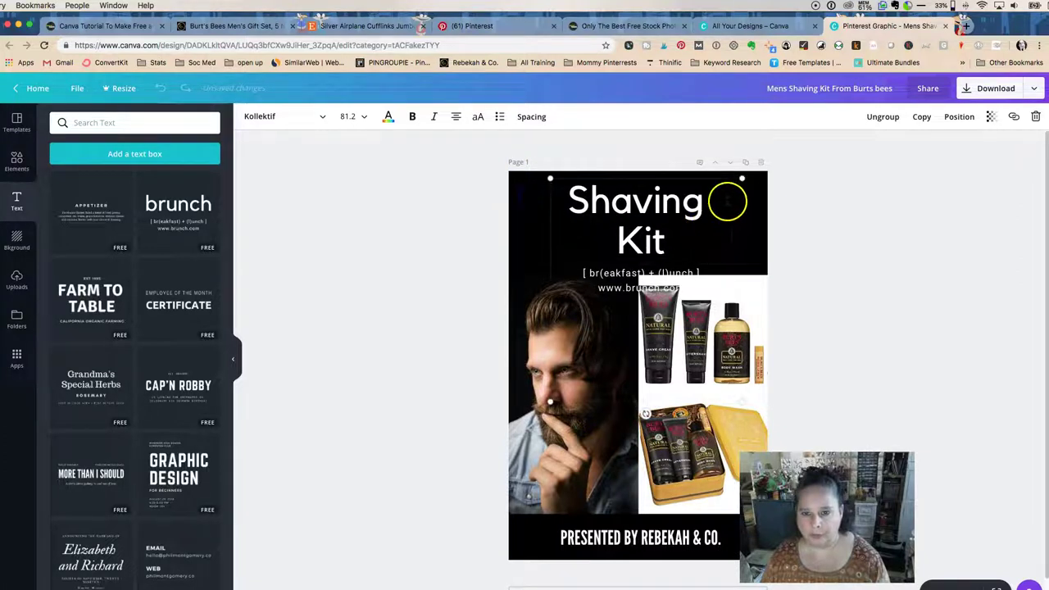
Enlarge the heading text group, set the "Shaving Kit" font size to 80, and reposition the group within the upper black bar
{"action": "left_click_drag", "start_coordinate": [741, 178], "coordinate": [773, 148]}
{"action": "left_click_drag", "start_coordinate": [686, 231], "coordinate": [480, 167]}
{"action": "left_click", "coordinate": [347, 116]}
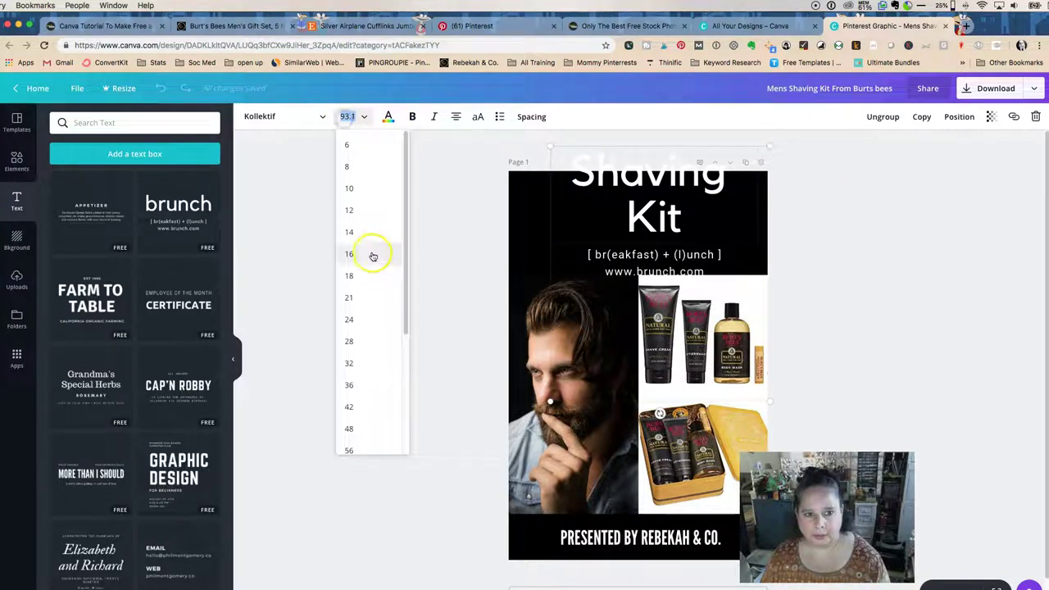
{"action": "scroll", "coordinate": [355, 375], "scroll_direction": "down", "scroll_amount": 3}
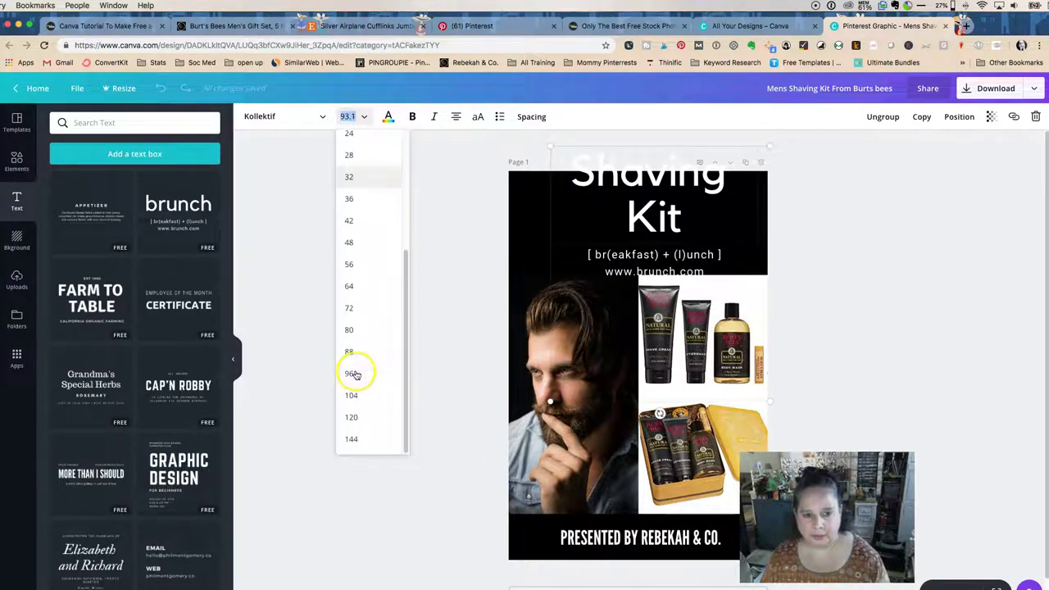
{"action": "left_click", "coordinate": [354, 329]}
{"action": "left_click", "coordinate": [414, 197]}
{"action": "left_click_drag", "start_coordinate": [694, 203], "coordinate": [676, 209]}
Check the keyword list in the sticky note and replace the placeholder subheading with "Men's Grooming Gift Box From"
{"action": "left_click", "coordinate": [611, 246]}
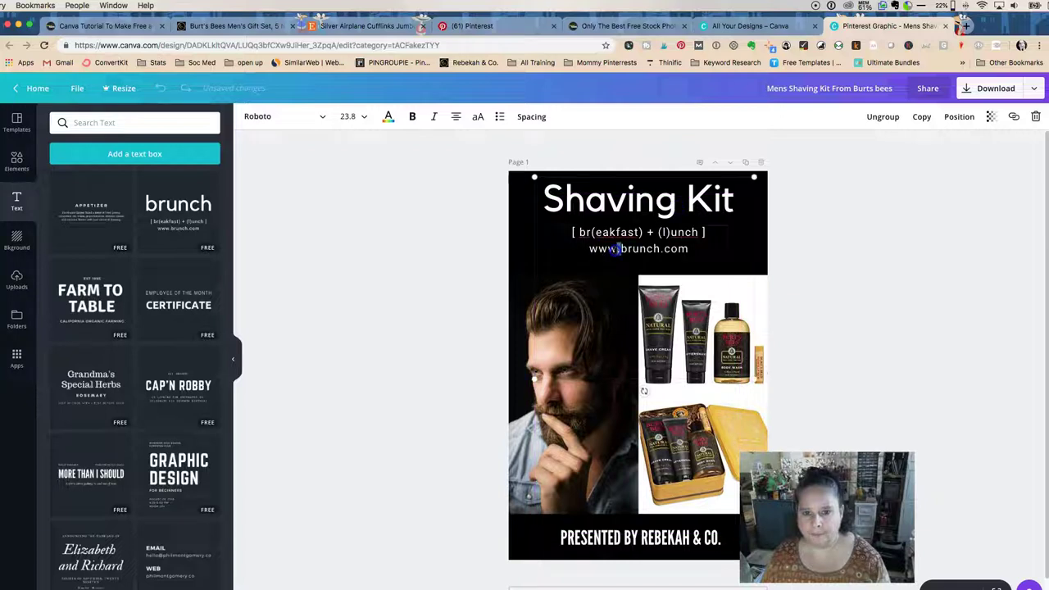
{"action": "left_click", "coordinate": [698, 249]}
{"action": "left_click_drag", "start_coordinate": [701, 249], "coordinate": [575, 232]}
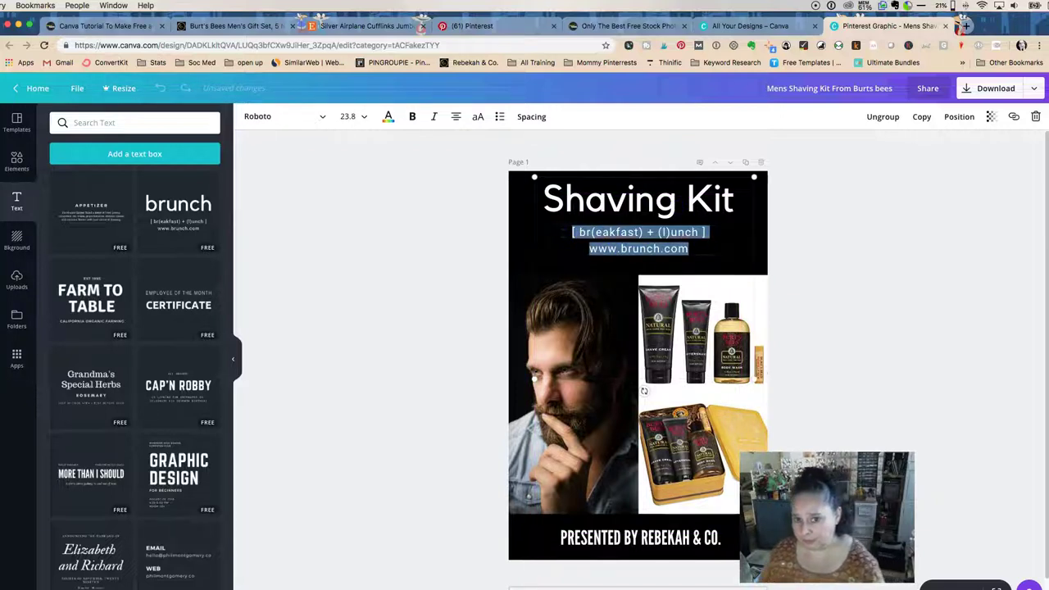
{"action": "key", "text": "super+Tab"}
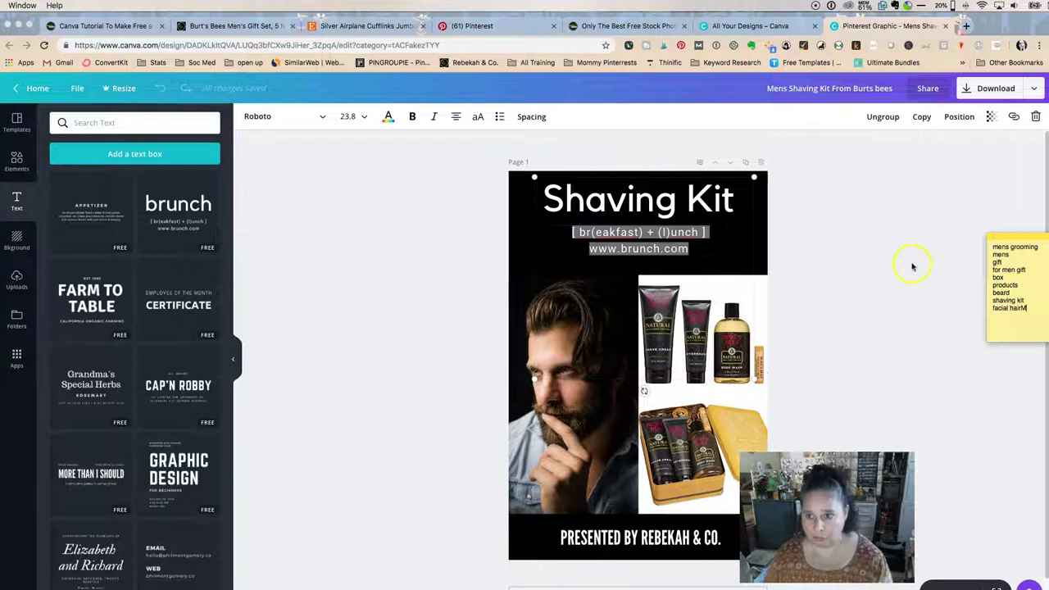
{"action": "left_click", "coordinate": [676, 249]}
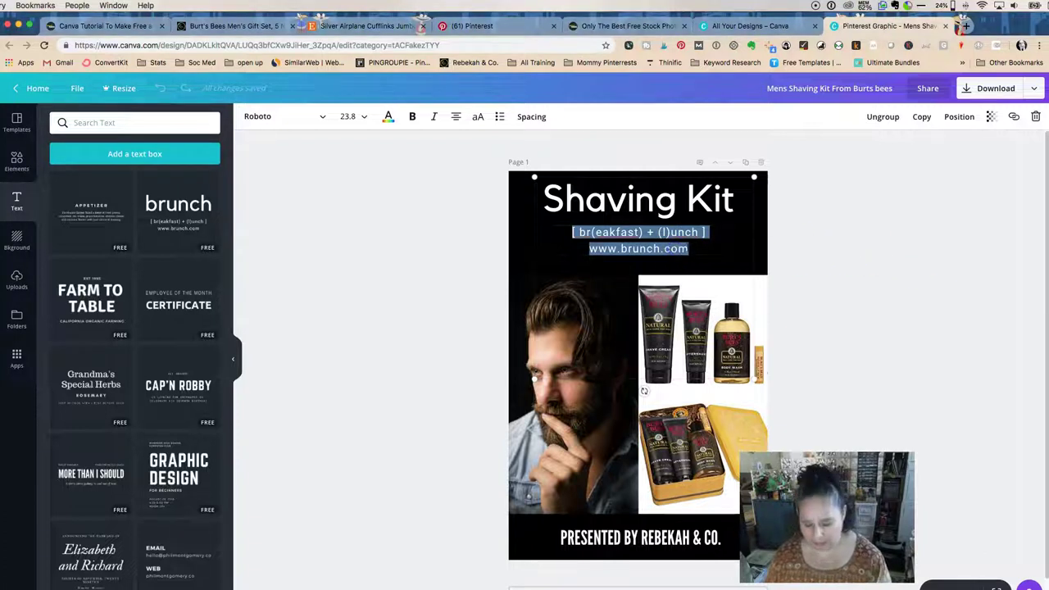
{"action": "type", "text": "Men's"}
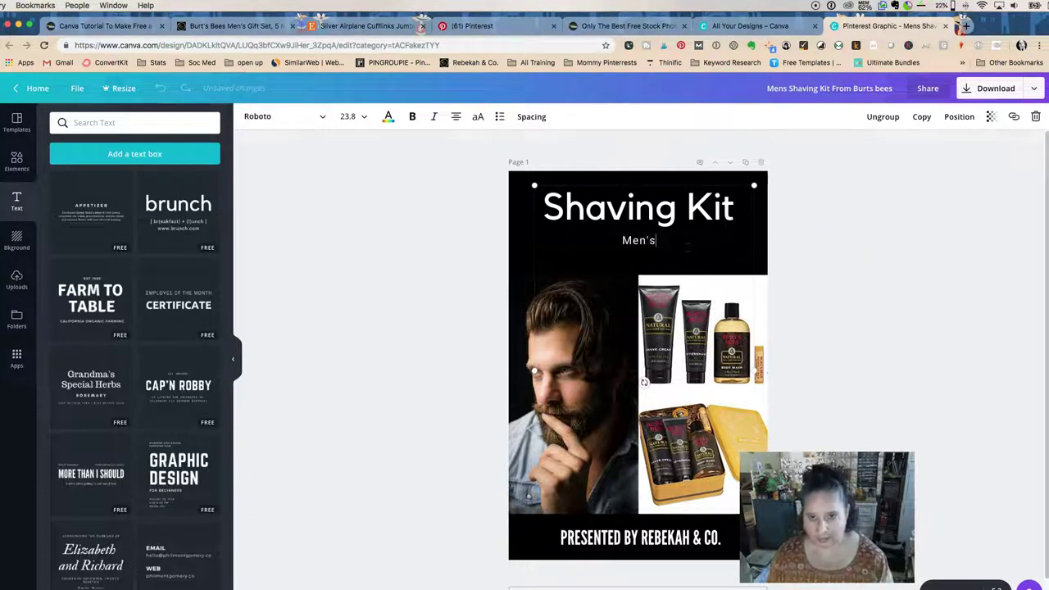
{"action": "type", "text": " Grooming "}
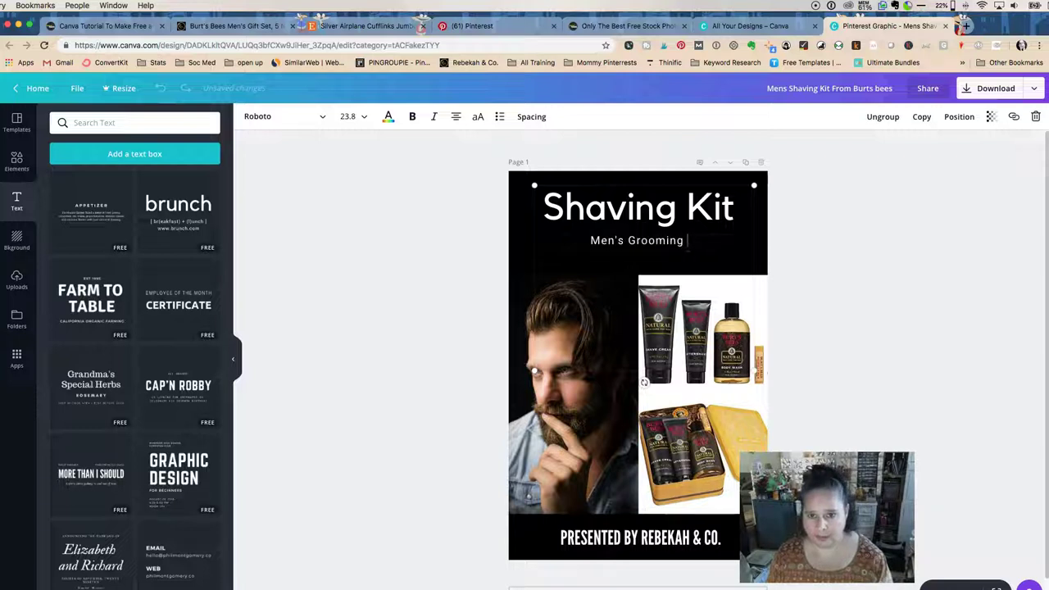
{"action": "type", "text": "Gift Box"}
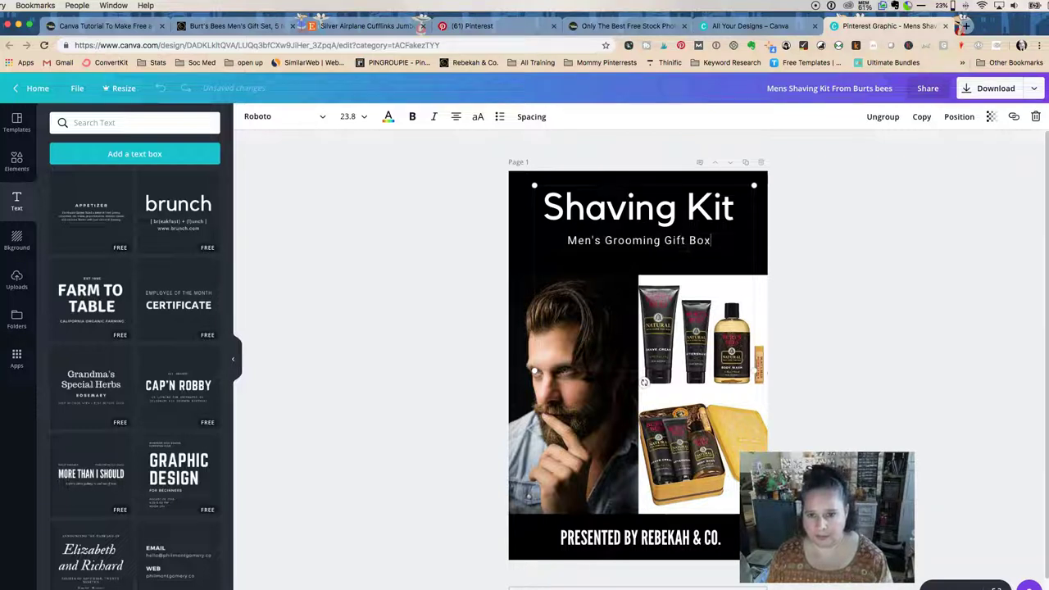
{"action": "type", "text": " From"}
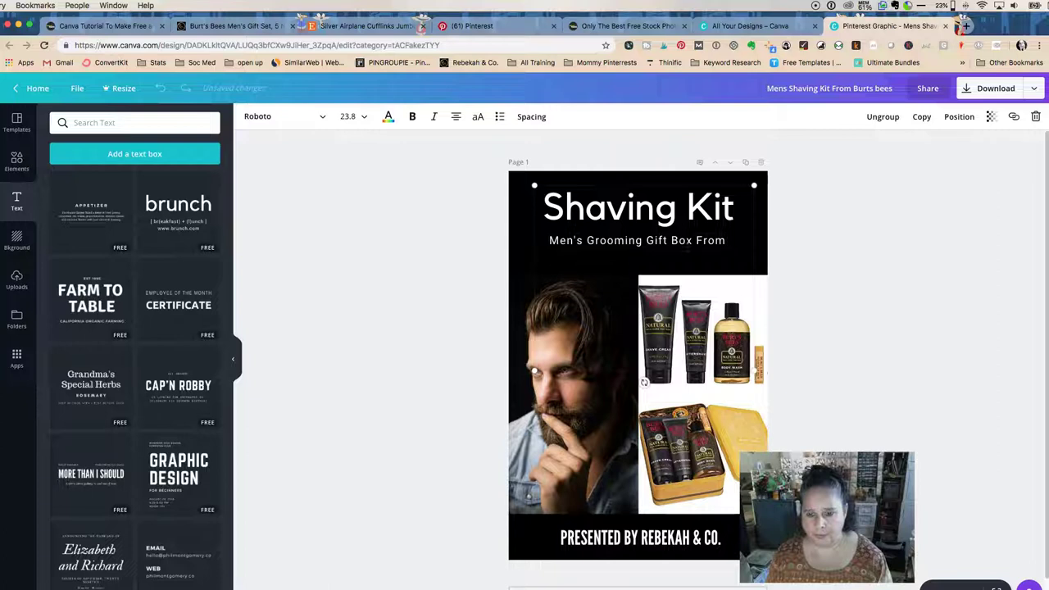
Add "Burts Bees! All Natural Beard Products" on a new line of the subheading, consulting the sticky note keywords
{"action": "key", "text": "Return"}
{"action": "type", "text": "Burts Bees! A"}
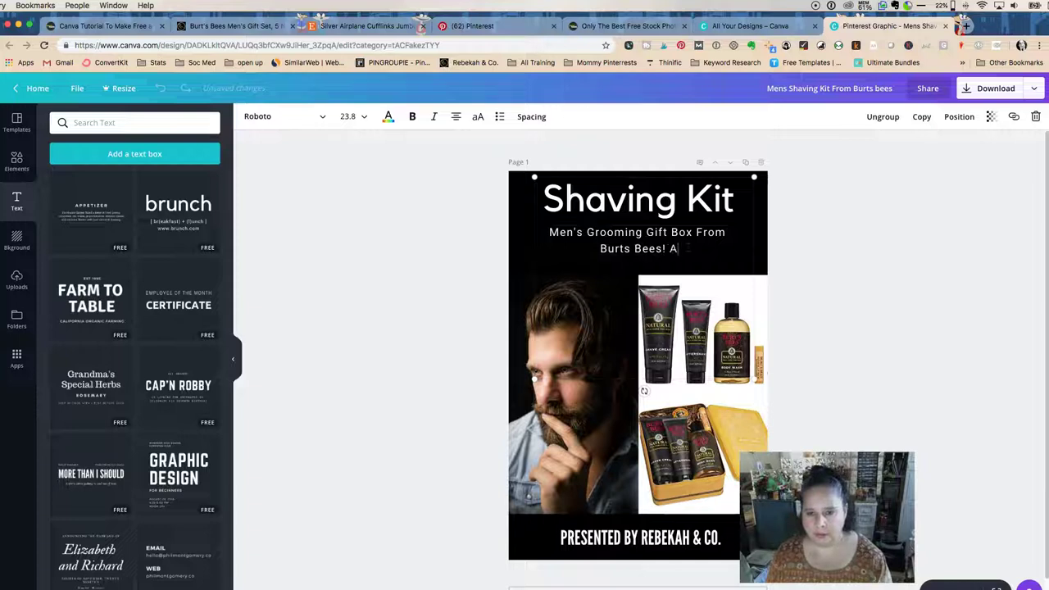
{"action": "type", "text": "ll Nat"}
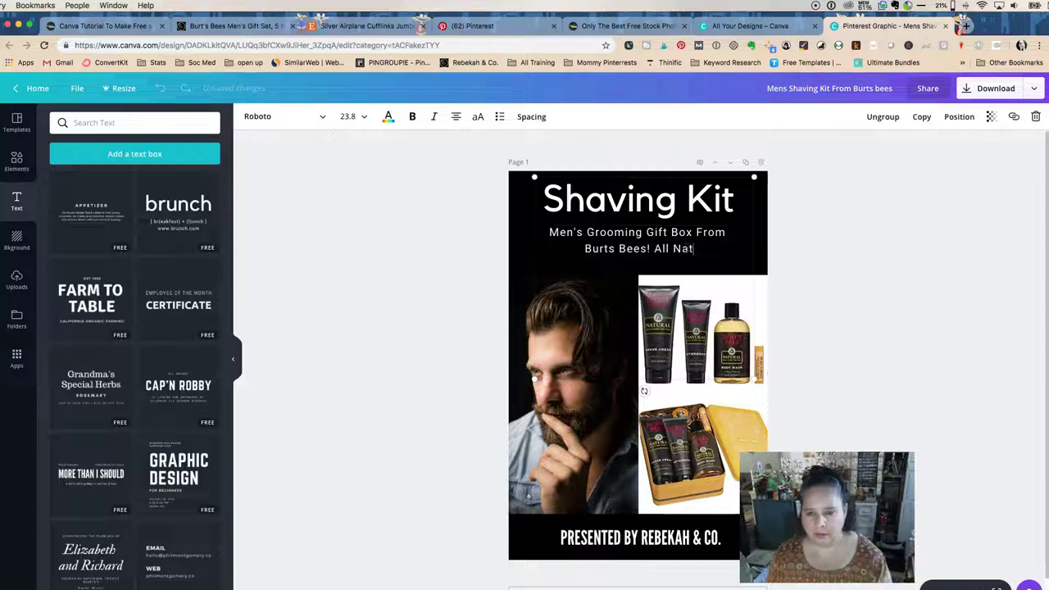
{"action": "type", "text": "ural"}
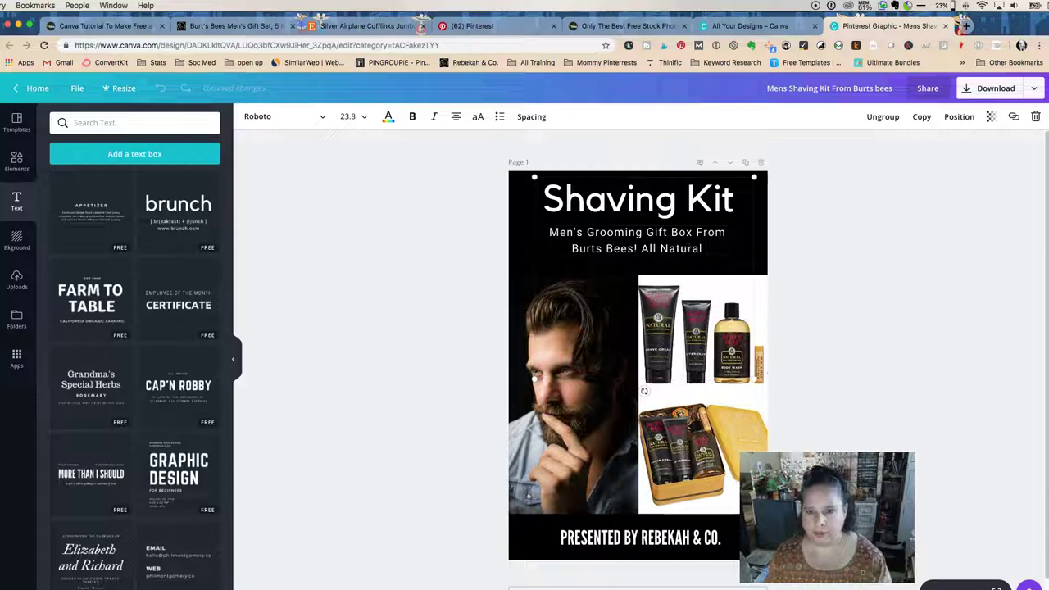
{"action": "key", "text": "super+Tab"}
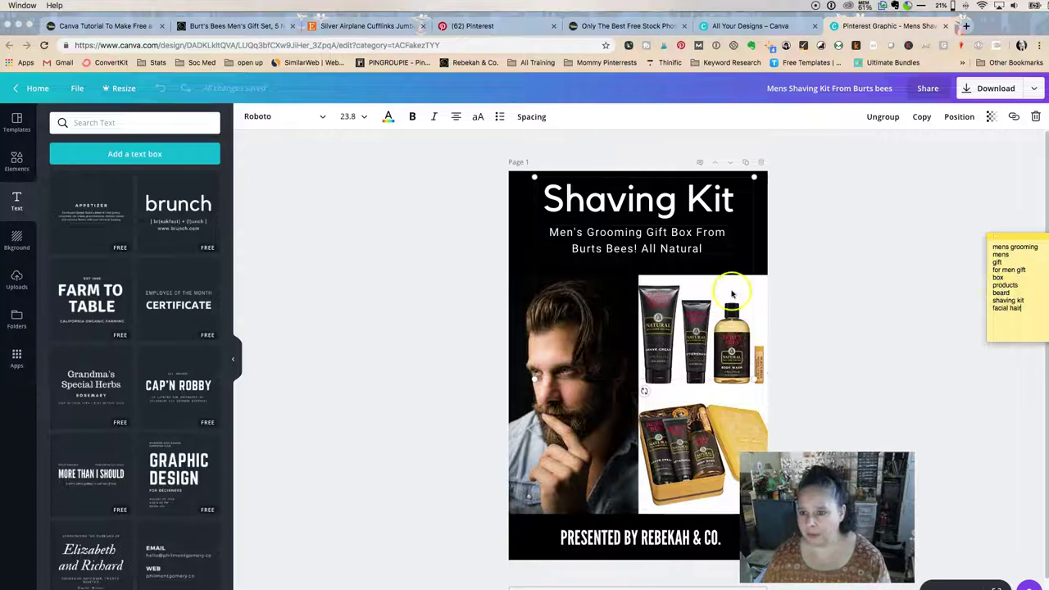
{"action": "left_click", "coordinate": [699, 250]}
{"action": "type", "text": "Be"}
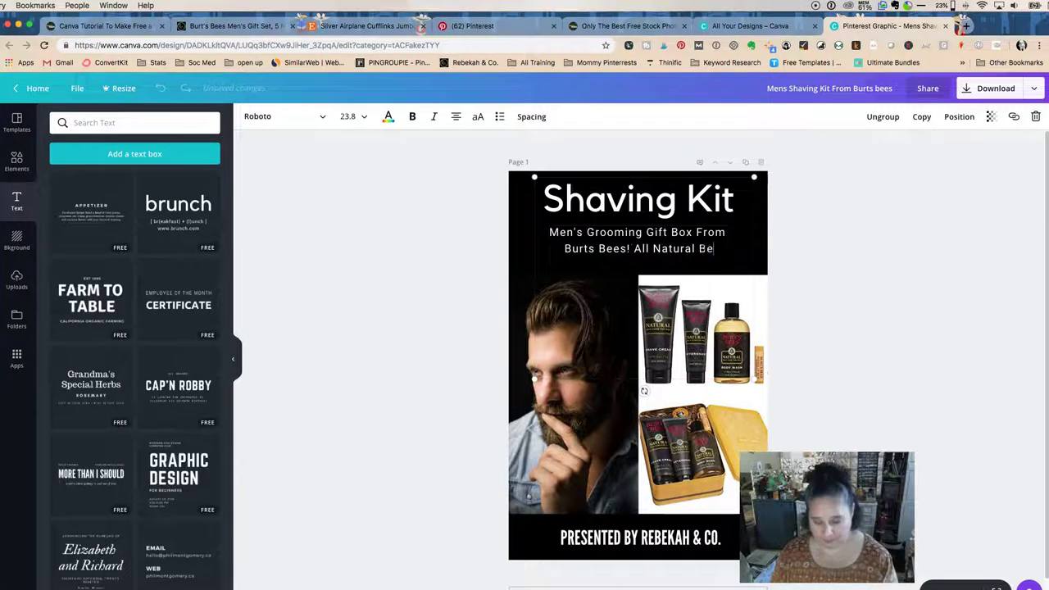
{"action": "type", "text": "ard Products"}
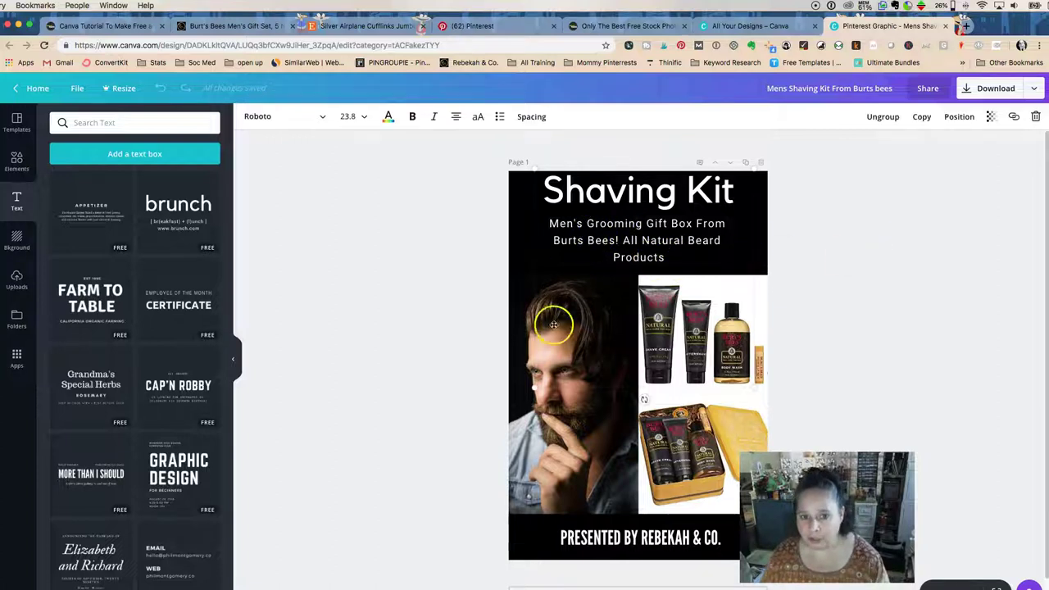
Scale the text group up to a heading size of 84.9 and center it across the upper black bar
{"action": "left_click_drag", "start_coordinate": [529, 386], "coordinate": [515, 393]}
{"action": "left_click", "coordinate": [656, 190]}
{"action": "mouse_move", "coordinate": [655, 190]}
{"action": "left_mouse_down"}
{"action": "mouse_move", "coordinate": [672, 191]}
{"action": "mouse_move", "coordinate": [662, 203]}
{"action": "left_mouse_up"}
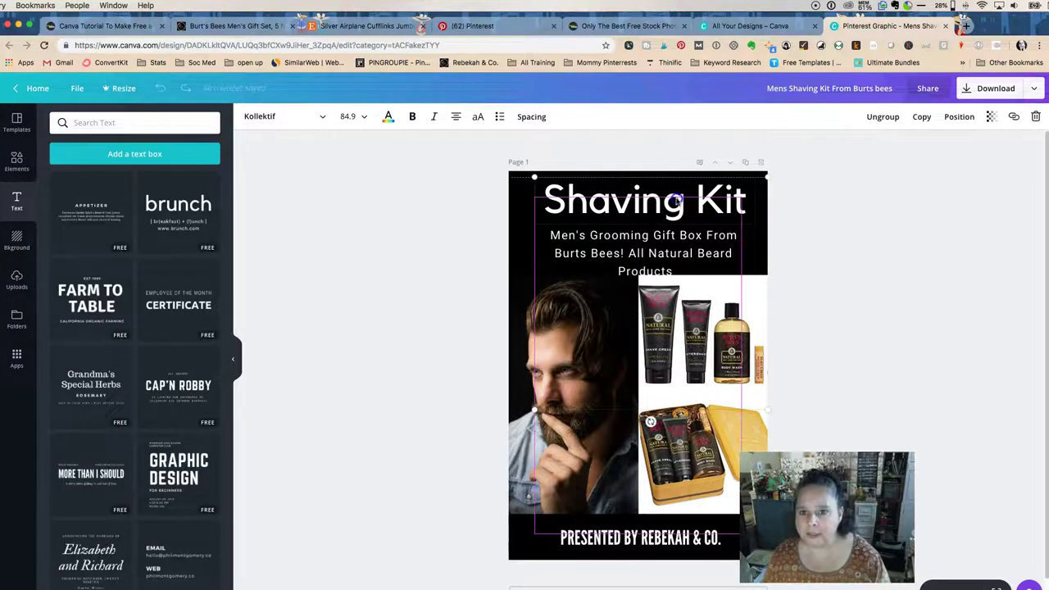
{"action": "key", "text": "super+z"}
{"action": "left_click", "coordinate": [669, 199]}
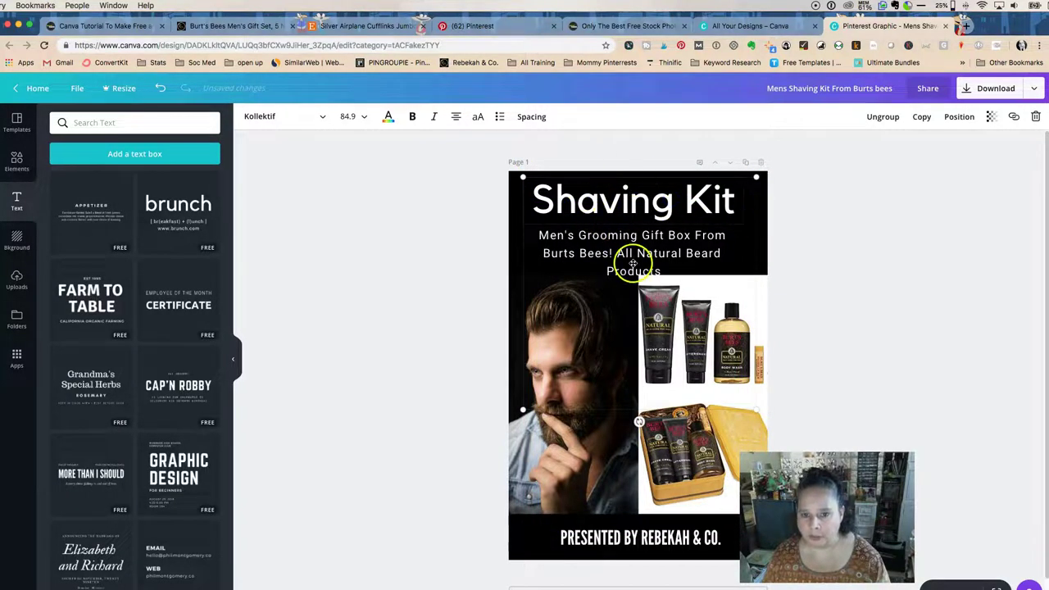
Reduce the subheading's font size, trying 24 and 21 before settling on 18
{"action": "left_click_drag", "start_coordinate": [686, 265], "coordinate": [527, 239]}
{"action": "left_click", "coordinate": [538, 238], "text": "shift"}
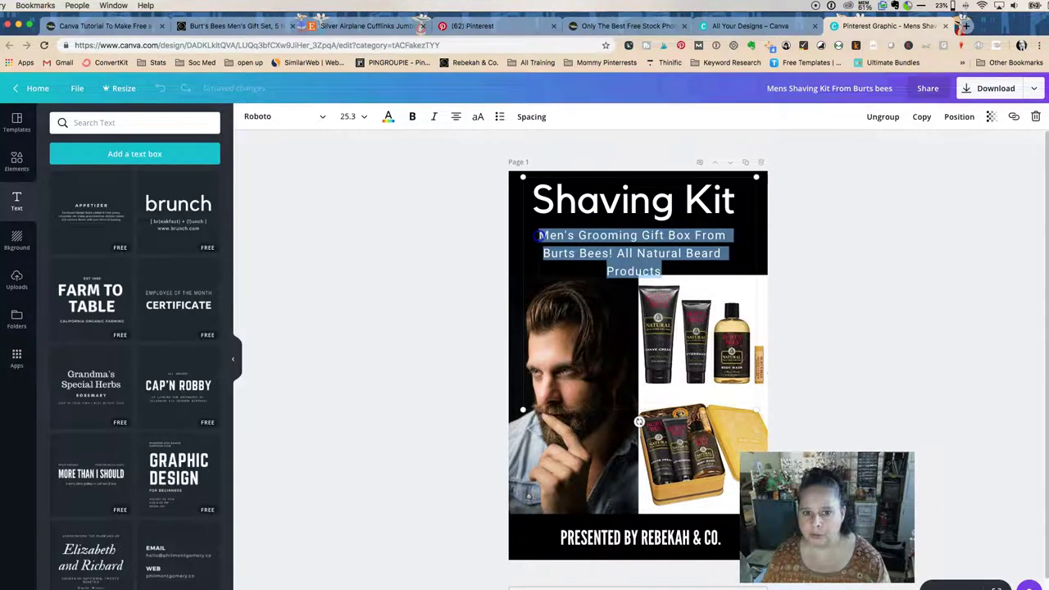
{"action": "left_click", "coordinate": [349, 117]}
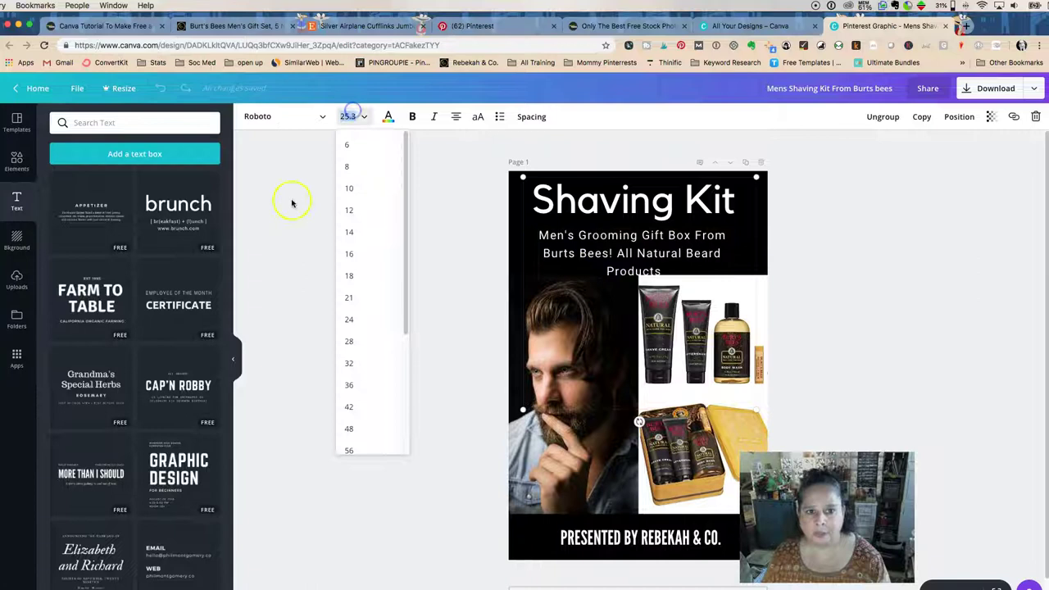
{"action": "left_click", "coordinate": [348, 318]}
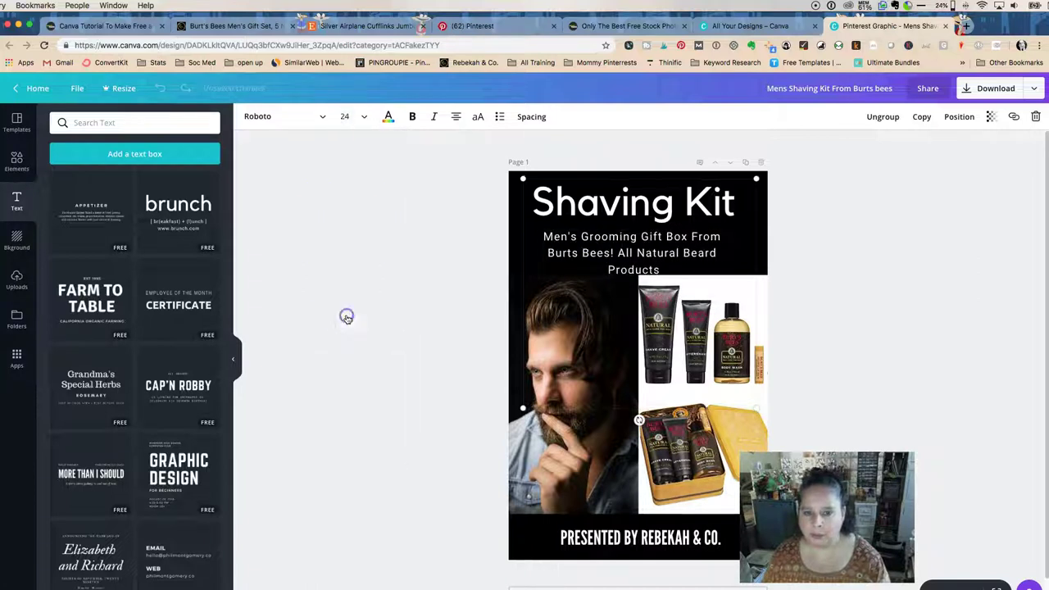
{"action": "left_click", "coordinate": [344, 116]}
{"action": "left_click", "coordinate": [350, 268]}
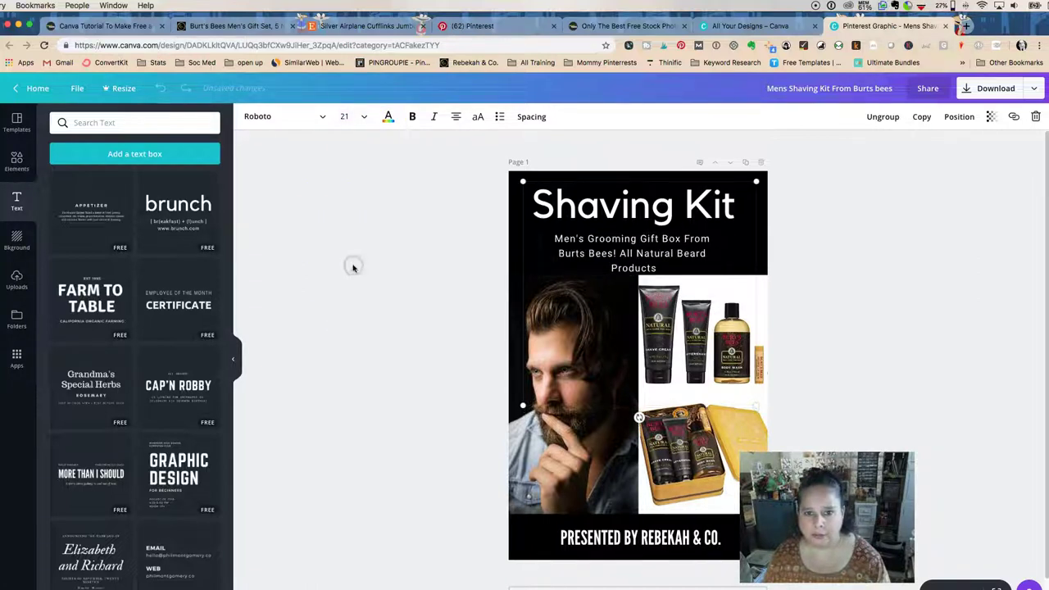
{"action": "left_click", "coordinate": [345, 115]}
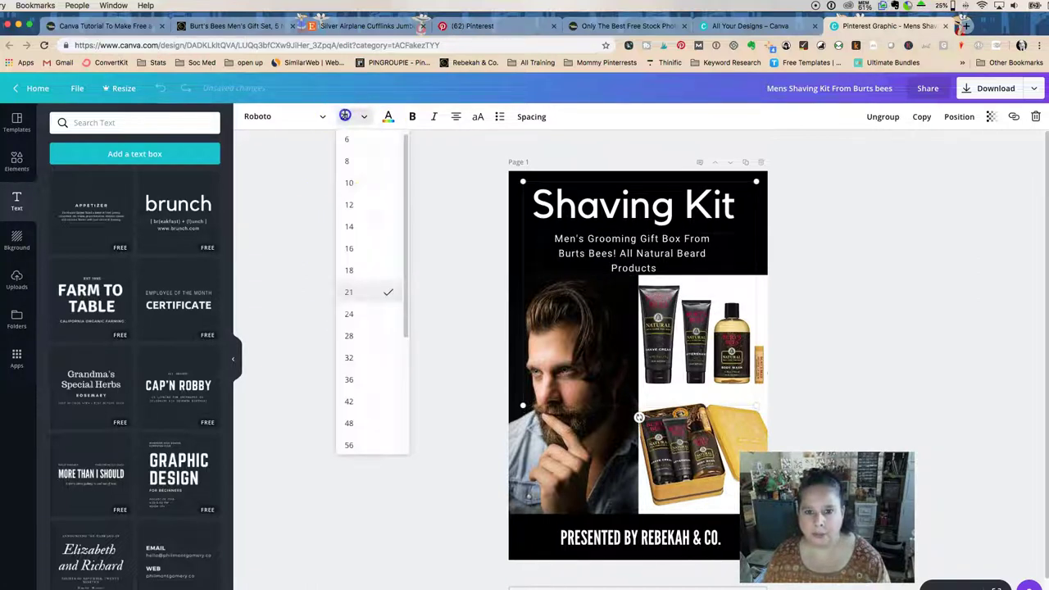
{"action": "left_click", "coordinate": [365, 272]}
Move the heading and subheading group slightly up within the upper black bar and deselect it
{"action": "left_click", "coordinate": [636, 215]}
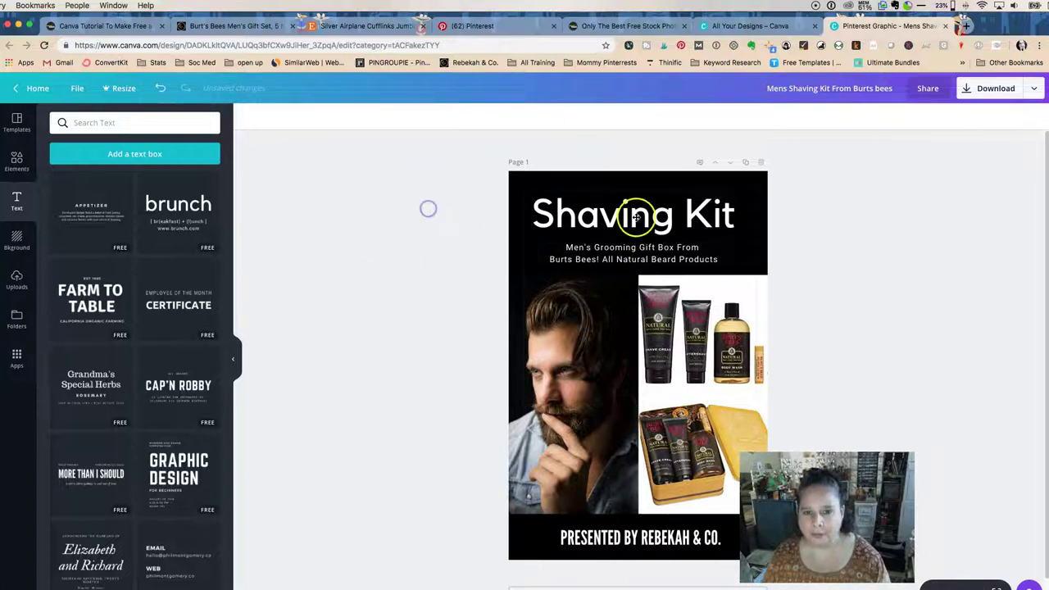
{"action": "left_click_drag", "start_coordinate": [635, 214], "coordinate": [639, 212]}
{"action": "left_click", "coordinate": [414, 230]}
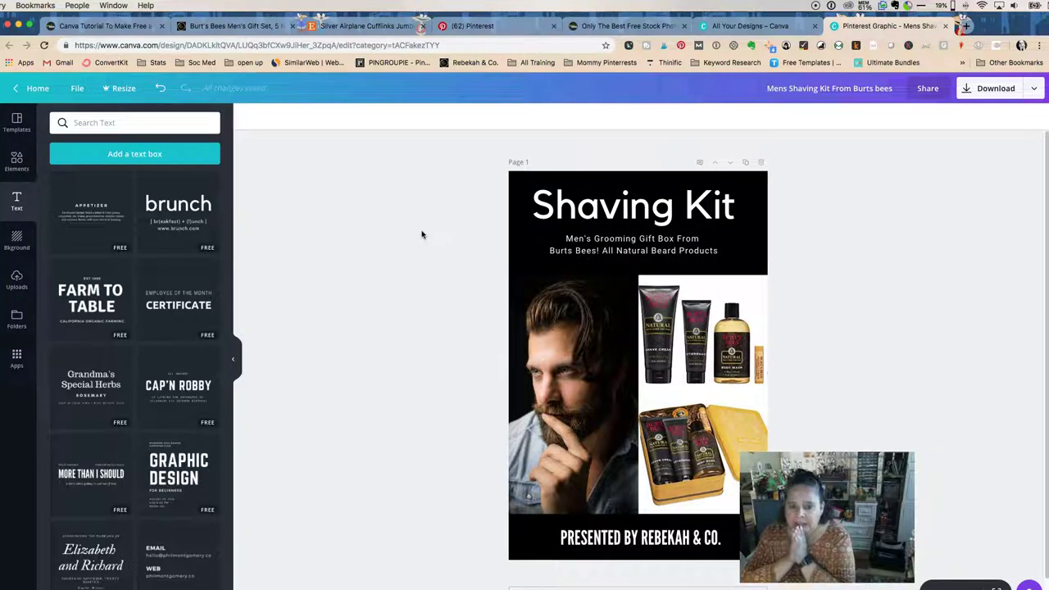
{"action": "left_click", "coordinate": [418, 106]}
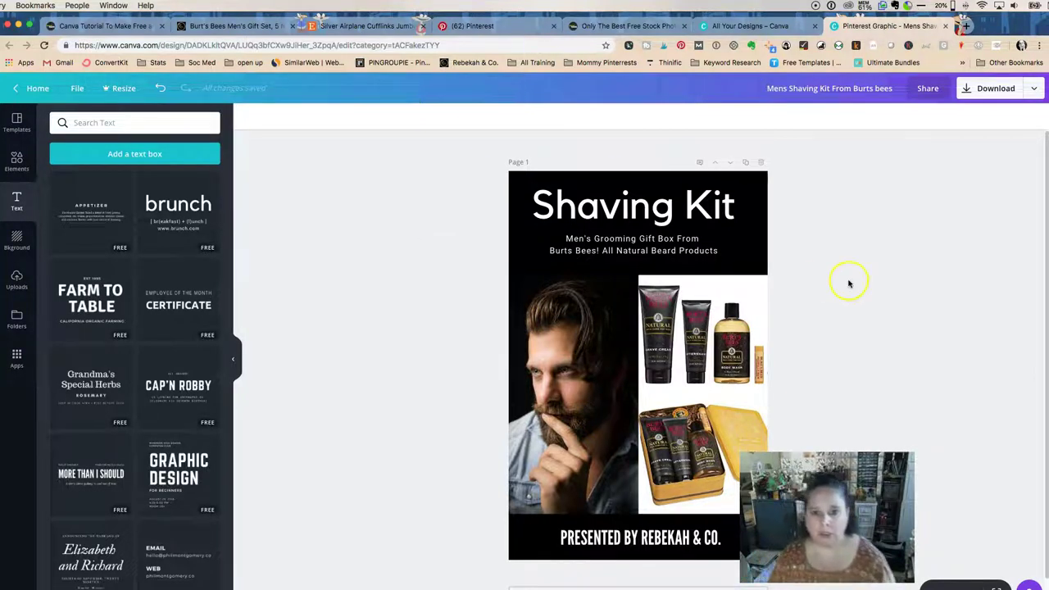
Try Kollektif for the two-line subheading, then change its font to Anton
{"action": "triple_click", "coordinate": [585, 250]}
{"action": "left_click_drag", "start_coordinate": [718, 251], "coordinate": [564, 239]}
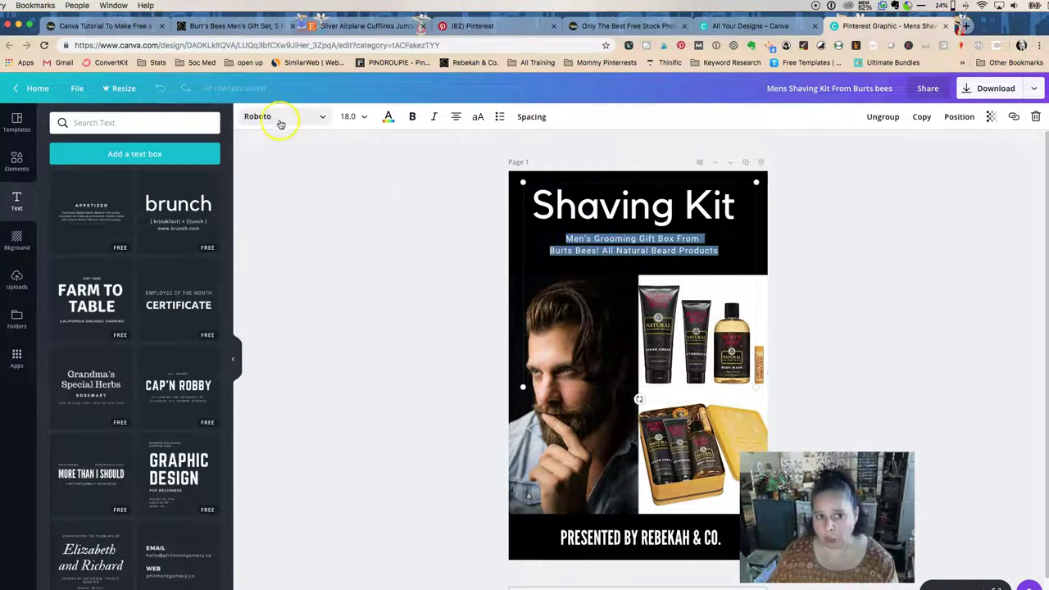
{"action": "left_click", "coordinate": [323, 117]}
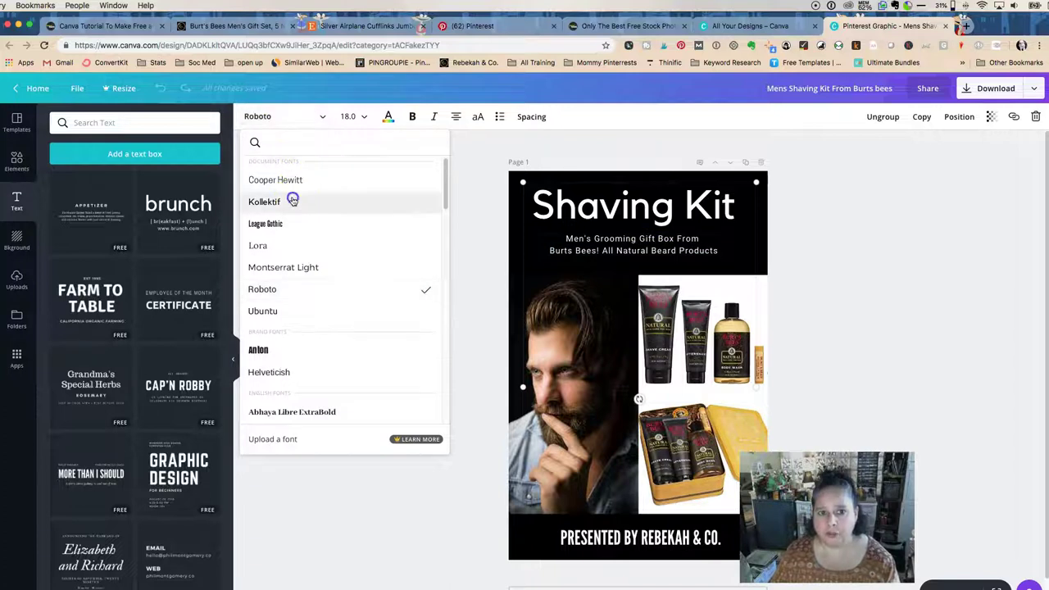
{"action": "left_click", "coordinate": [292, 200]}
{"action": "left_click", "coordinate": [322, 116]}
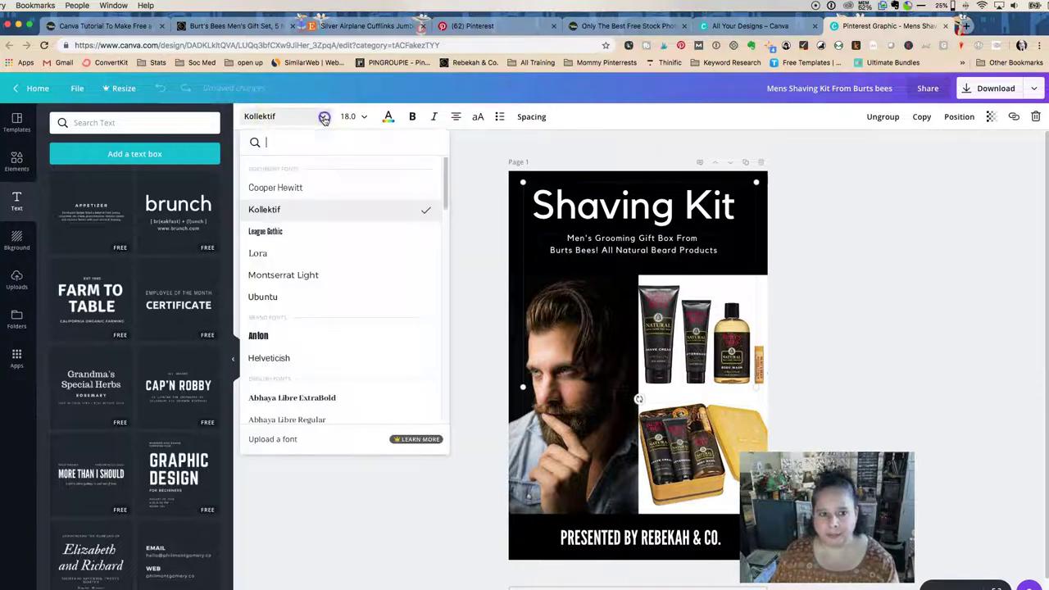
{"action": "scroll", "coordinate": [321, 246], "scroll_direction": "down", "scroll_amount": 3}
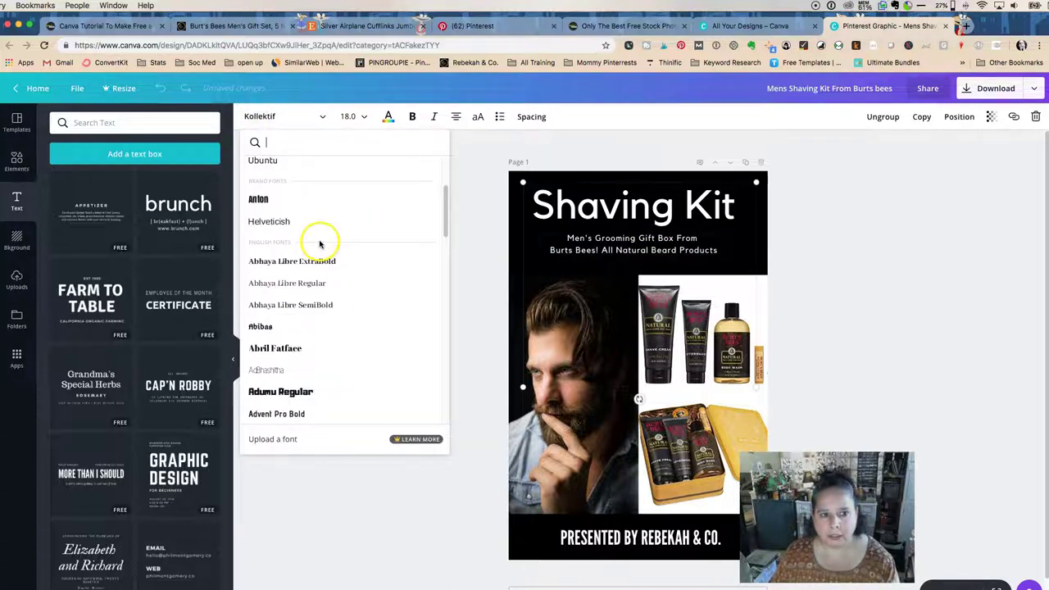
{"action": "left_click", "coordinate": [270, 199]}
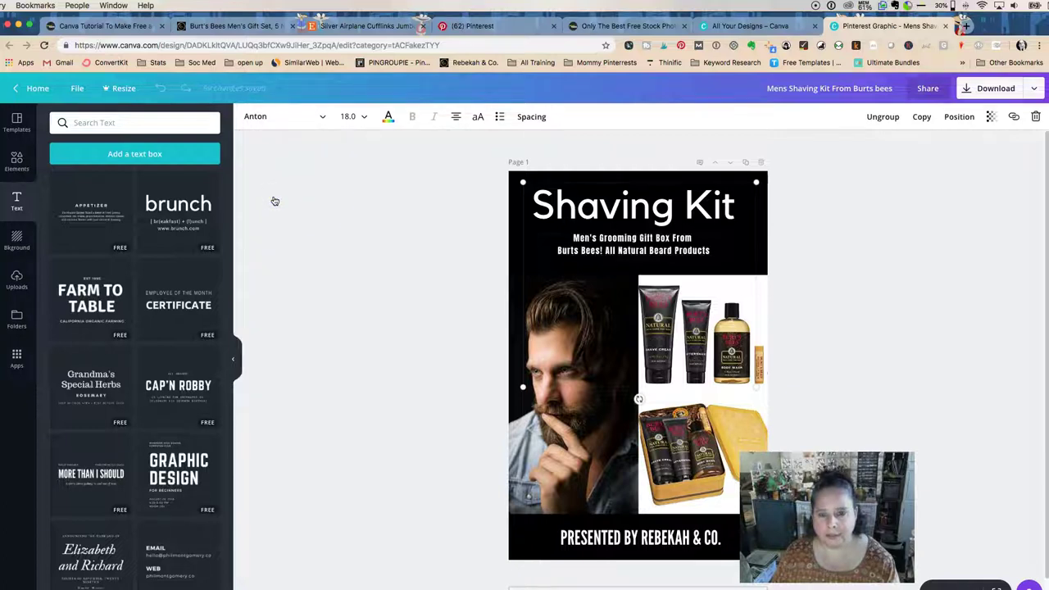
Set the font size of the whole Anton subheading to 24
{"action": "double_click", "coordinate": [635, 246]}
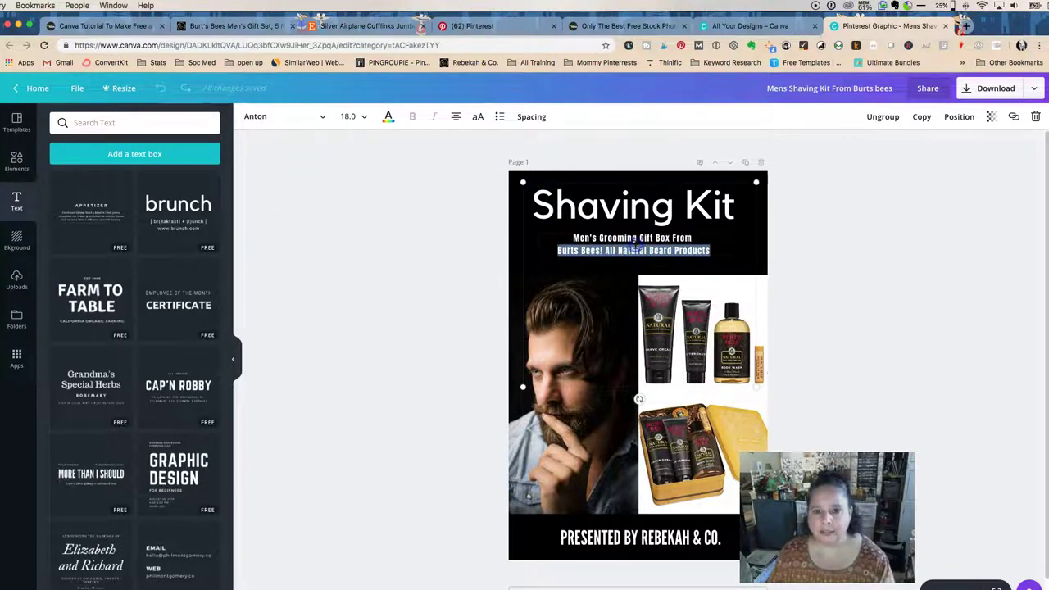
{"action": "left_click_drag", "start_coordinate": [712, 250], "coordinate": [551, 239]}
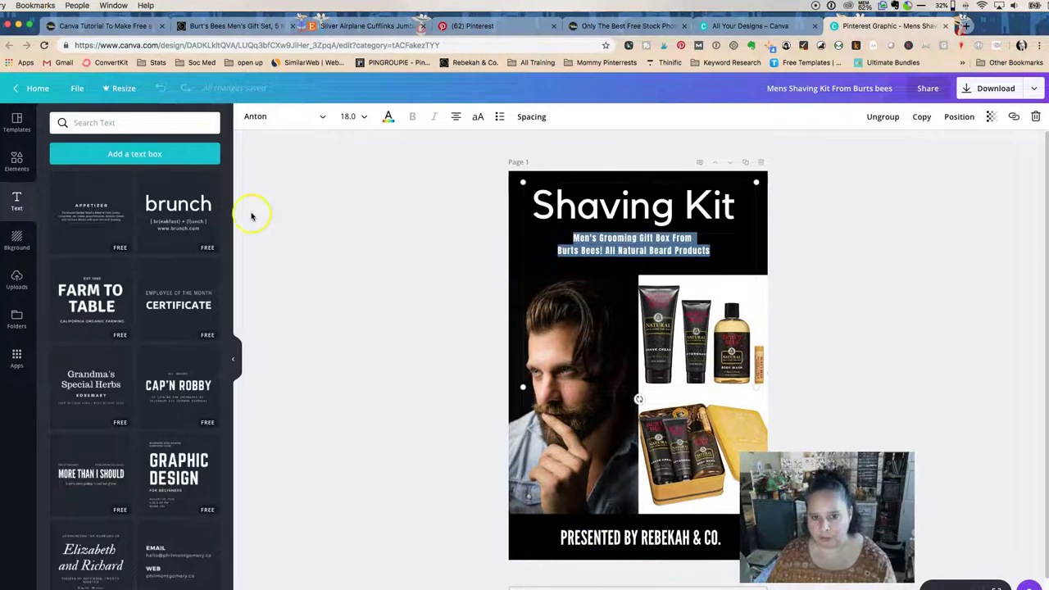
{"action": "left_click", "coordinate": [349, 116]}
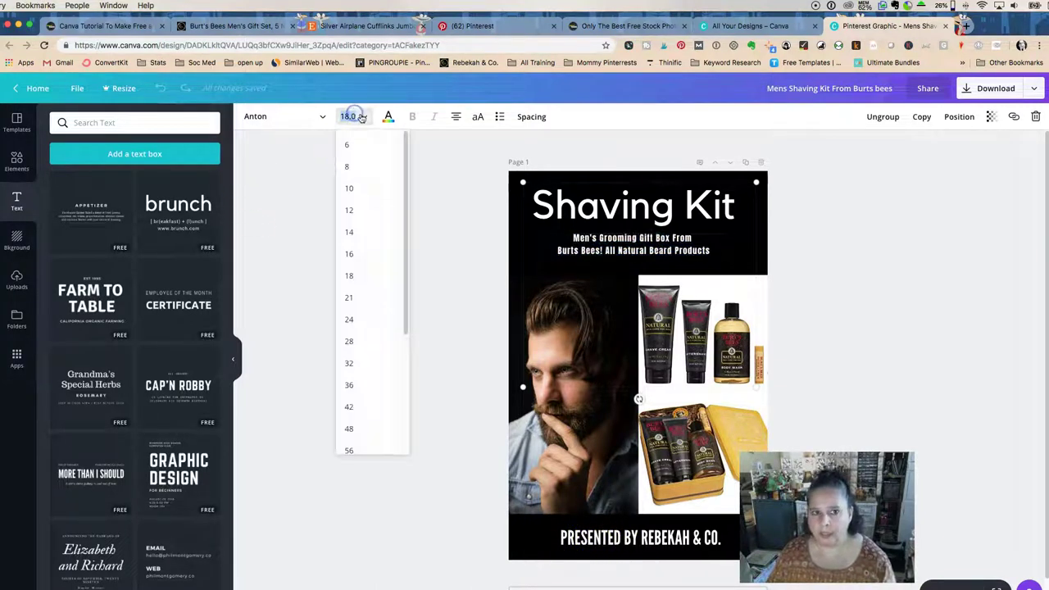
{"action": "left_click", "coordinate": [353, 319]}
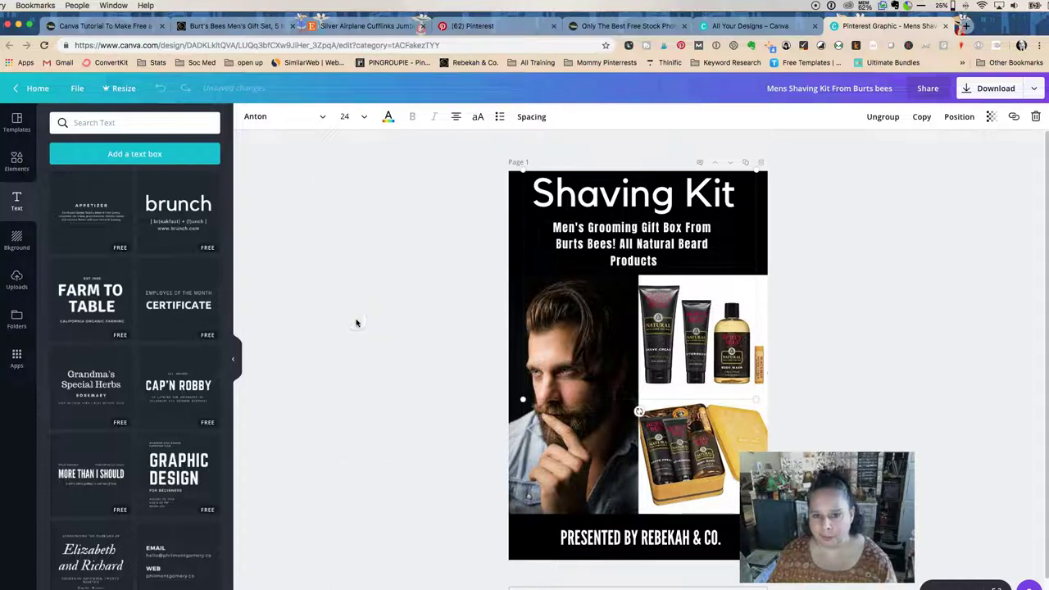
Enlarge the heading and subheading group slightly and move it back fully inside the upper black bar
{"action": "left_click_drag", "start_coordinate": [758, 170], "coordinate": [781, 151]}
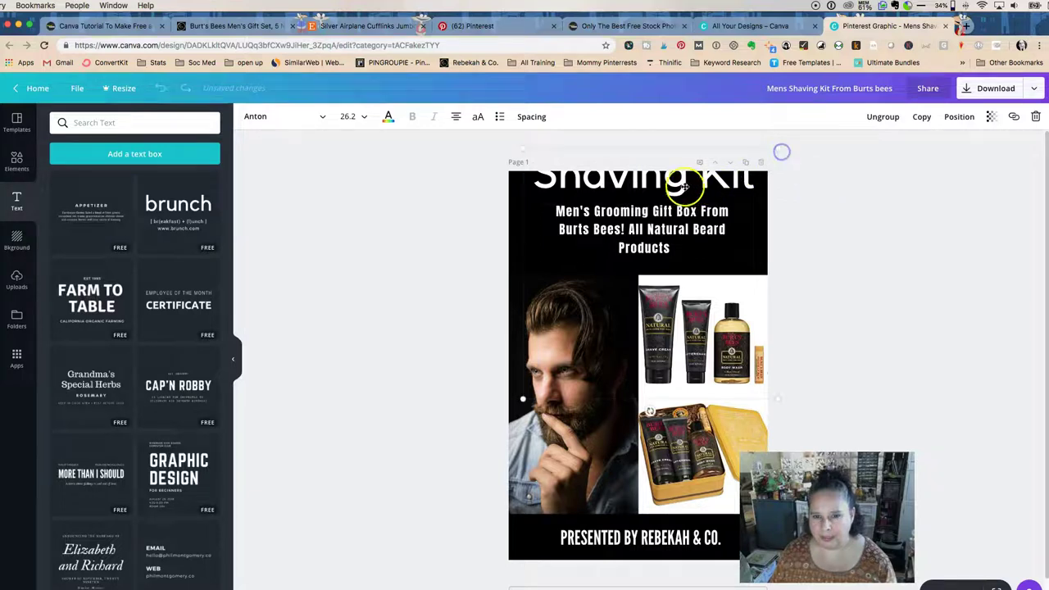
{"action": "left_click_drag", "start_coordinate": [632, 211], "coordinate": [628, 230]}
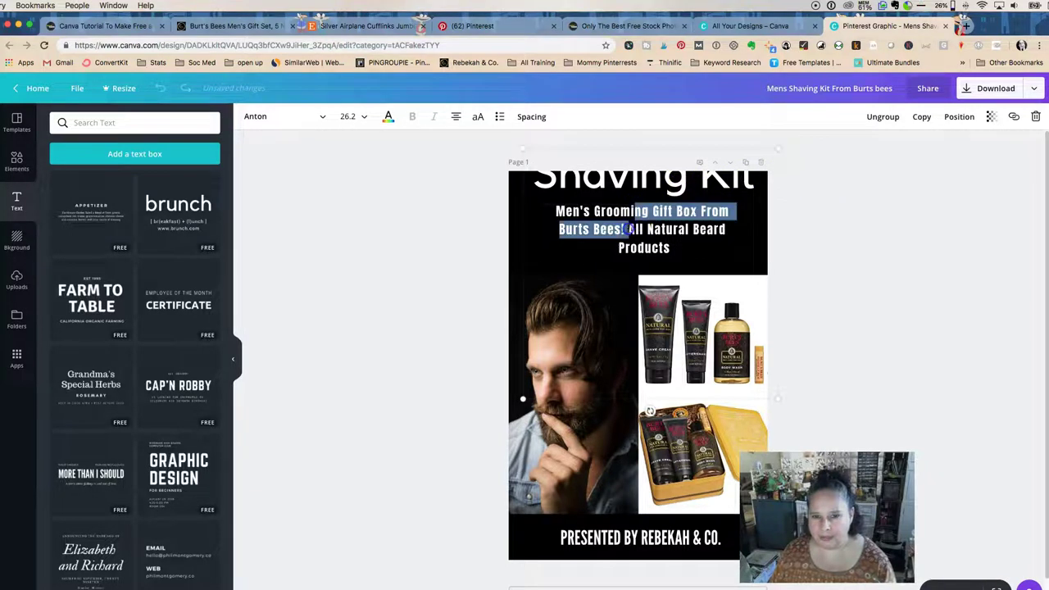
{"action": "left_click", "coordinate": [578, 185]}
{"action": "left_click_drag", "start_coordinate": [572, 211], "coordinate": [569, 211]}
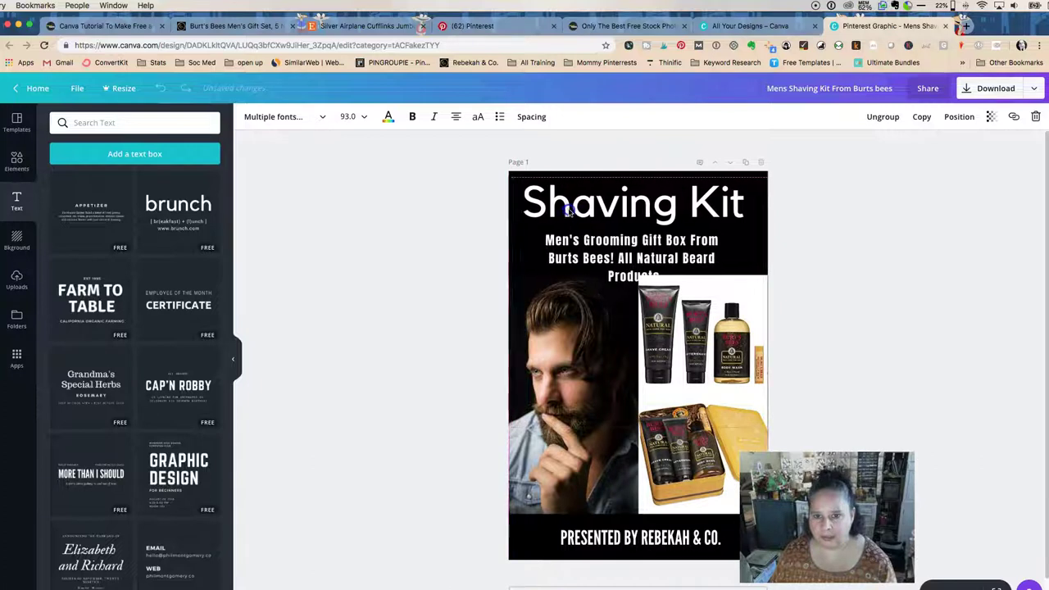
Set the font size of the whole Anton subheading to 21 so it fits on two lines
{"action": "double_click", "coordinate": [589, 240]}
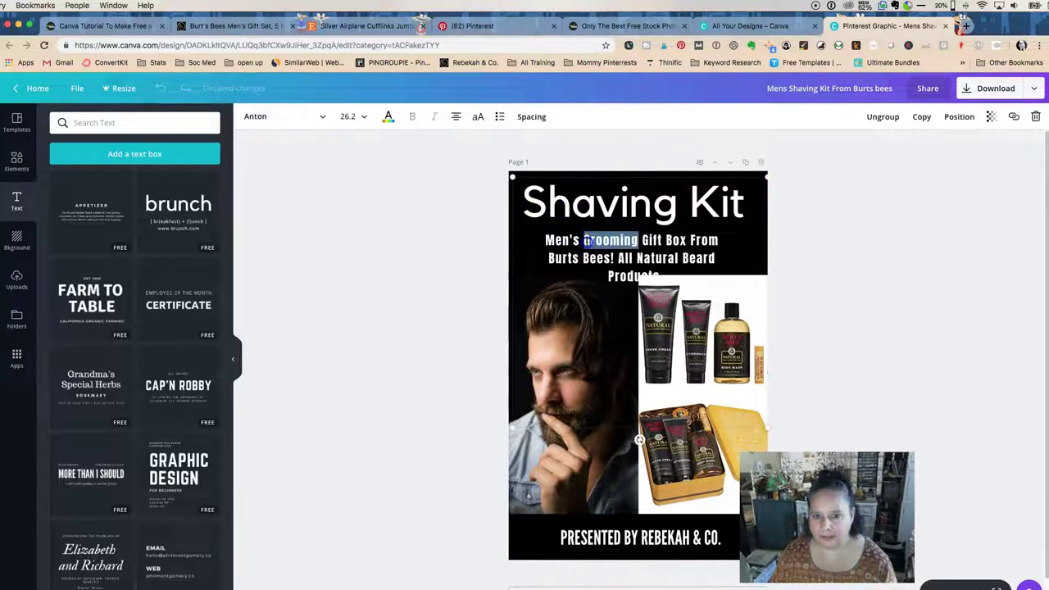
{"action": "left_click_drag", "start_coordinate": [660, 277], "coordinate": [572, 261]}
{"action": "left_click", "coordinate": [667, 281]}
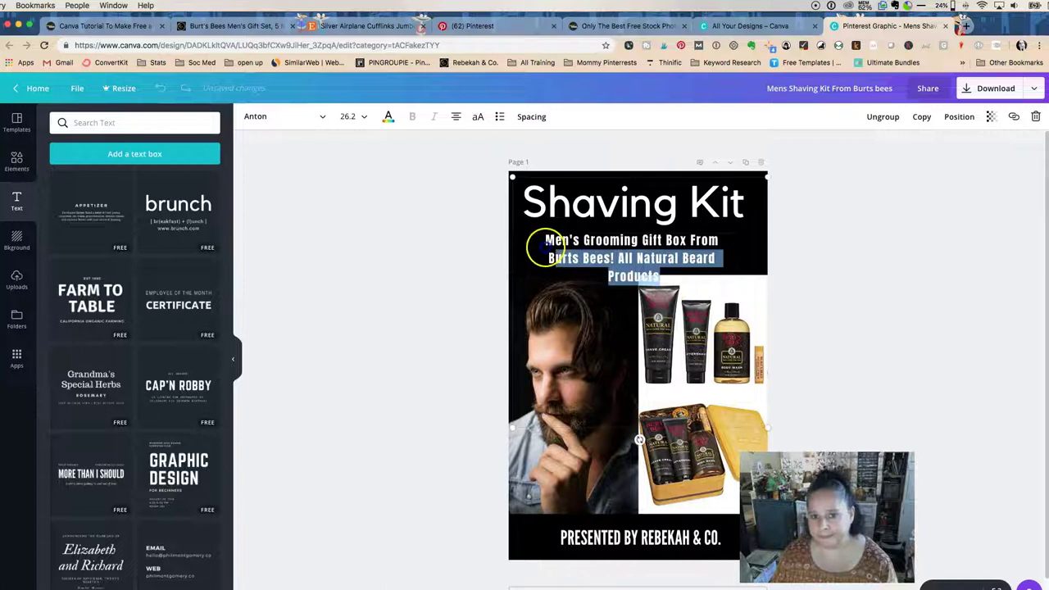
{"action": "left_click_drag", "start_coordinate": [660, 279], "coordinate": [549, 241]}
{"action": "left_click", "coordinate": [347, 116]}
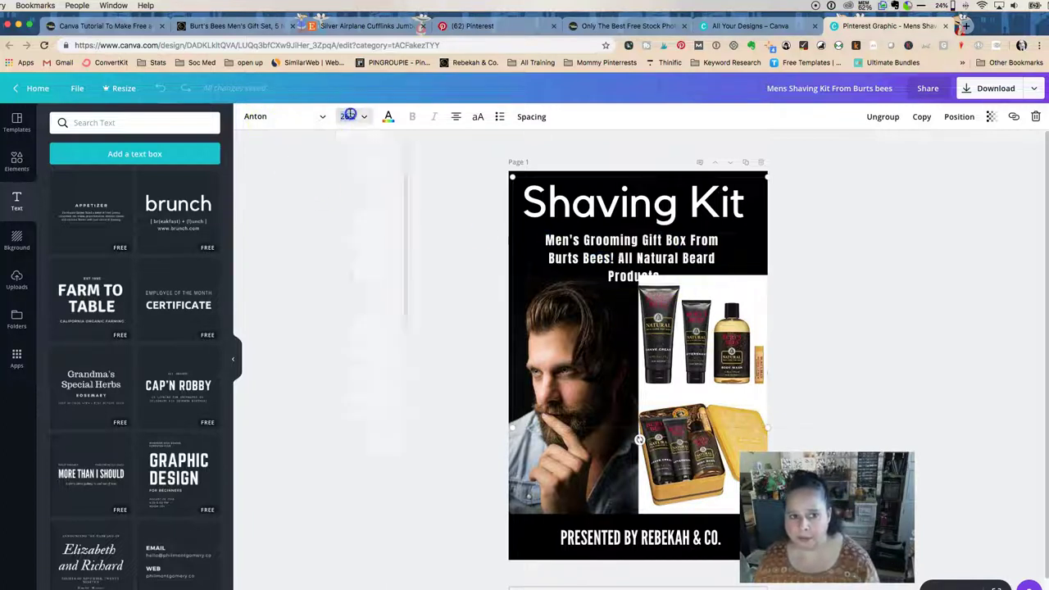
{"action": "left_click", "coordinate": [354, 297]}
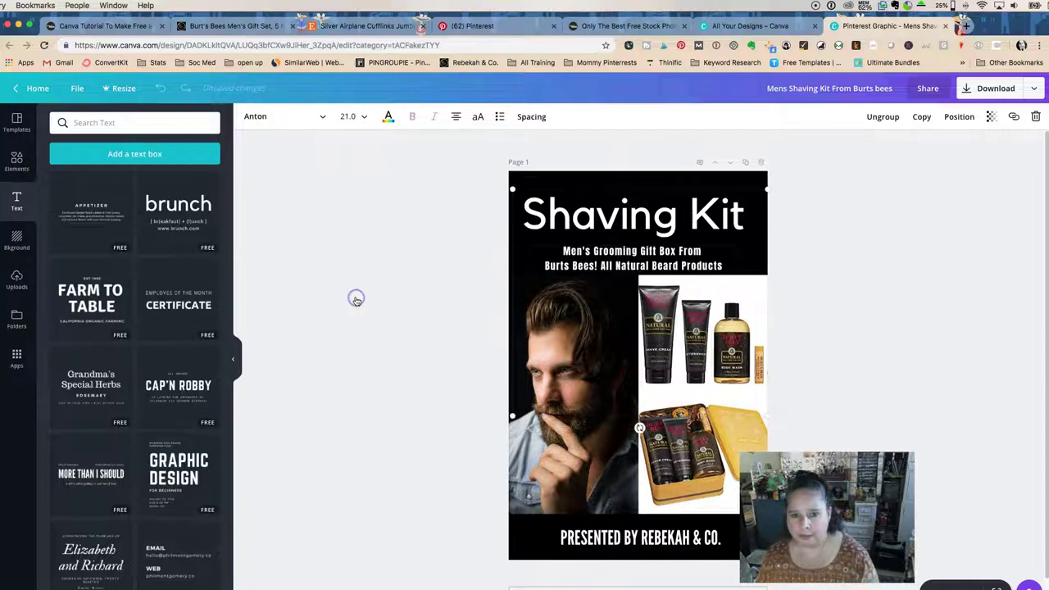
Move the heading and subheading group slightly up to balance it within the upper black bar, and deselect it
{"action": "mouse_move", "coordinate": [607, 202]}
{"action": "left_mouse_down"}
{"action": "mouse_move", "coordinate": [595, 218]}
{"action": "mouse_move", "coordinate": [598, 209]}
{"action": "left_mouse_up"}
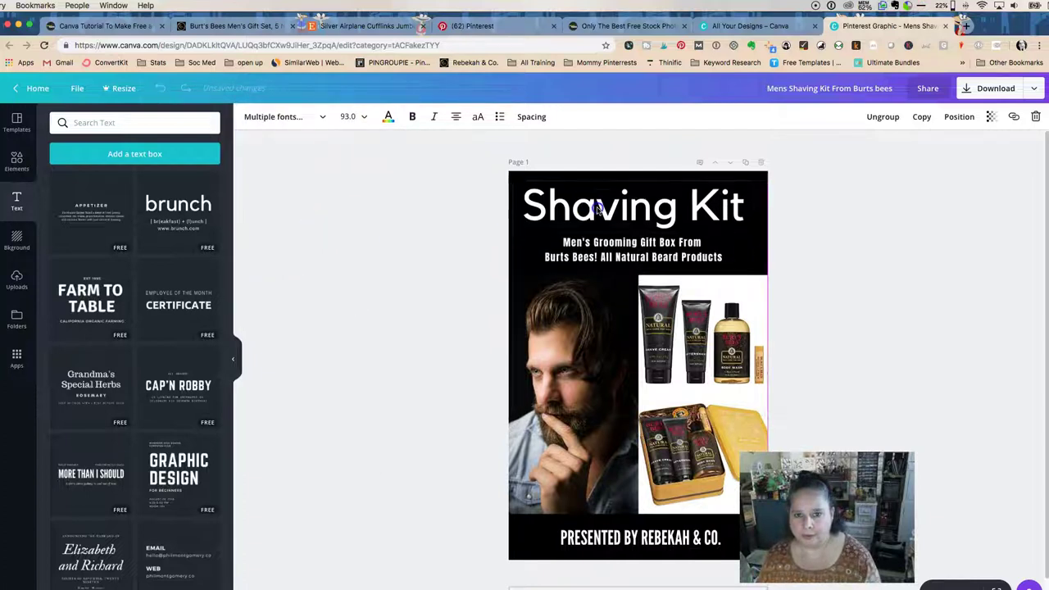
{"action": "left_click", "coordinate": [890, 298]}
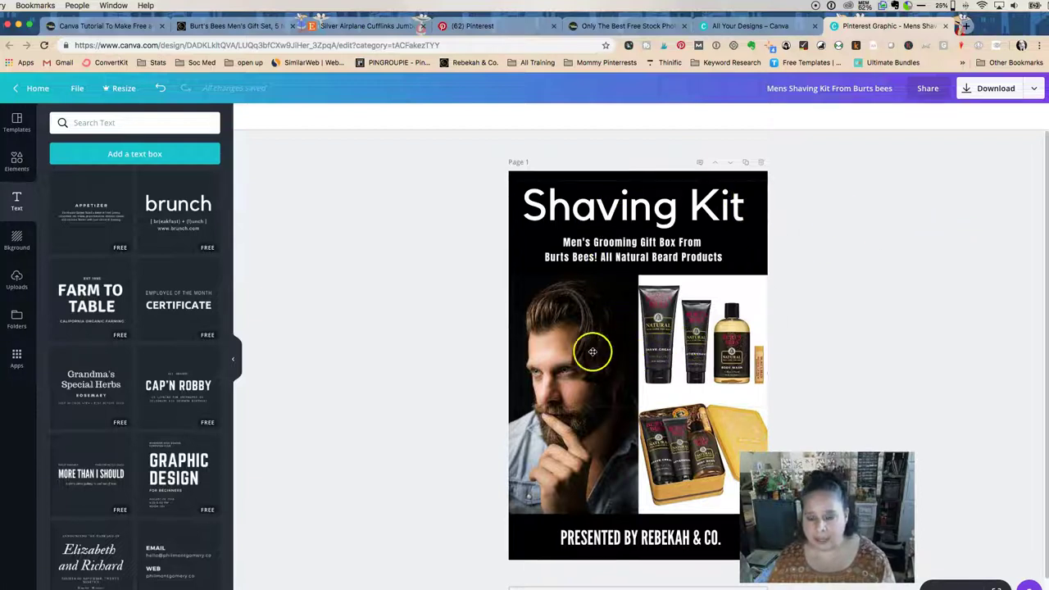
{"action": "left_click", "coordinate": [720, 342]}
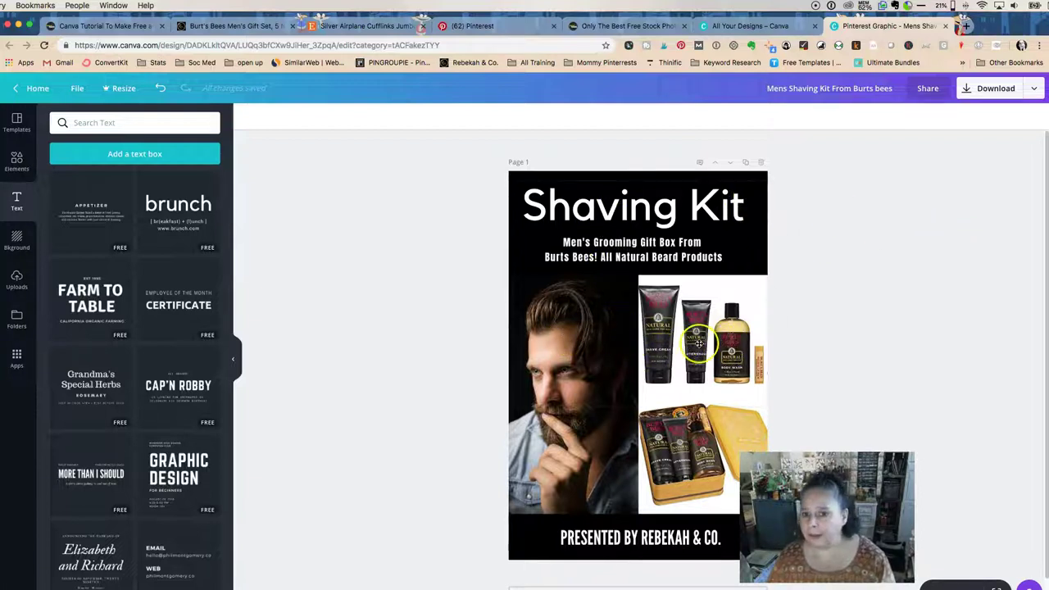
{"action": "left_click", "coordinate": [876, 325]}
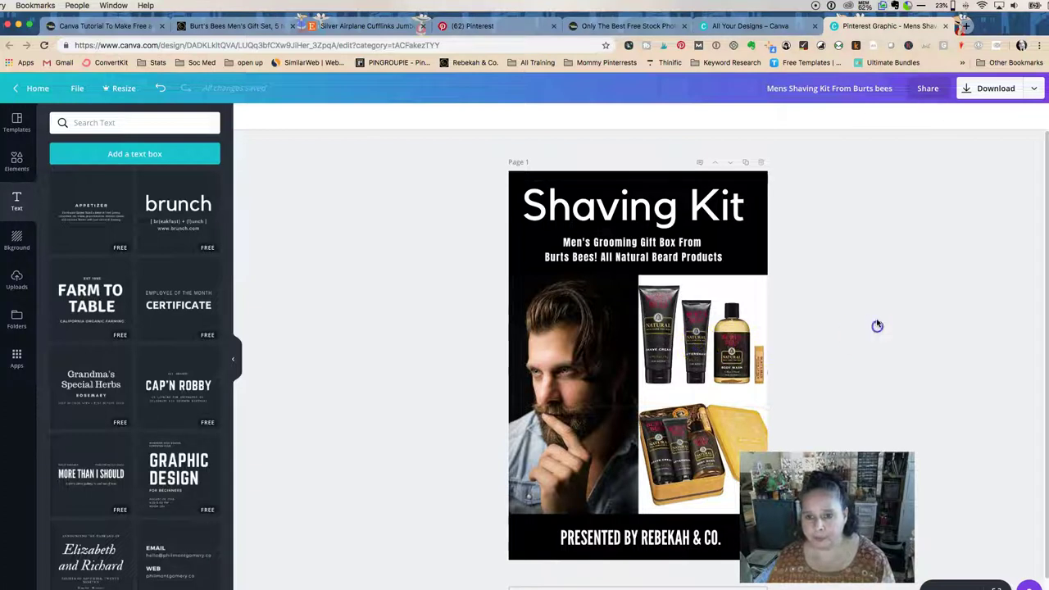
Download the design as a PNG and dismiss the Canva for Work trial offer
{"action": "left_click", "coordinate": [975, 87]}
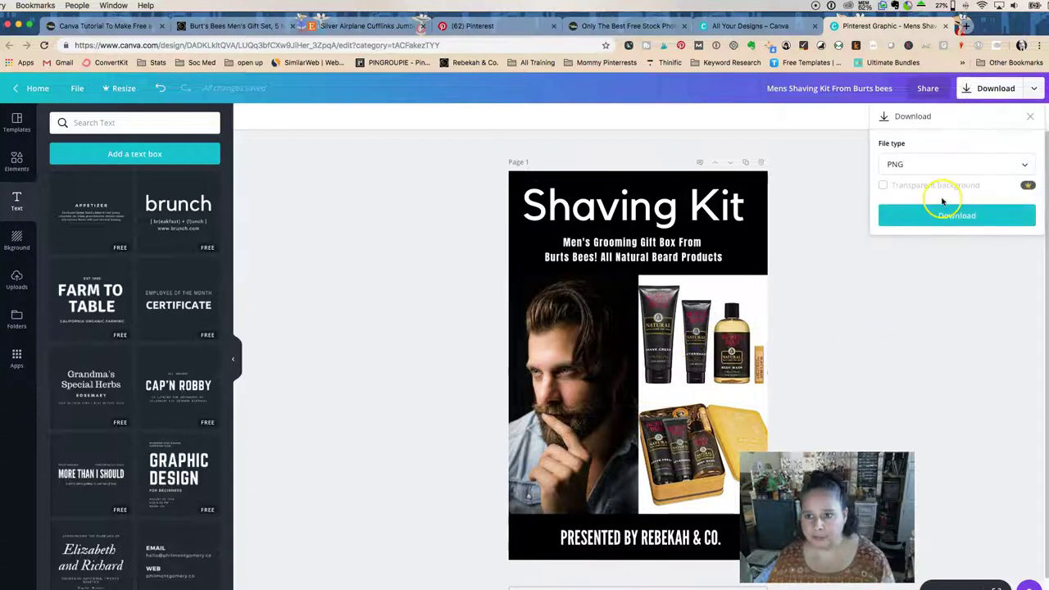
{"action": "left_click", "coordinate": [909, 165]}
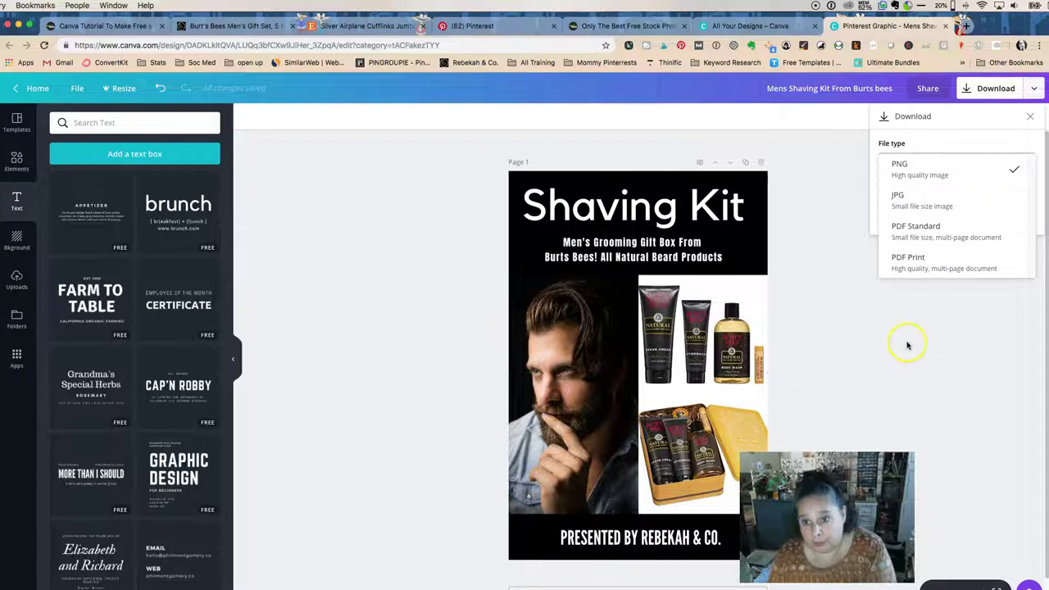
{"action": "left_click", "coordinate": [953, 177]}
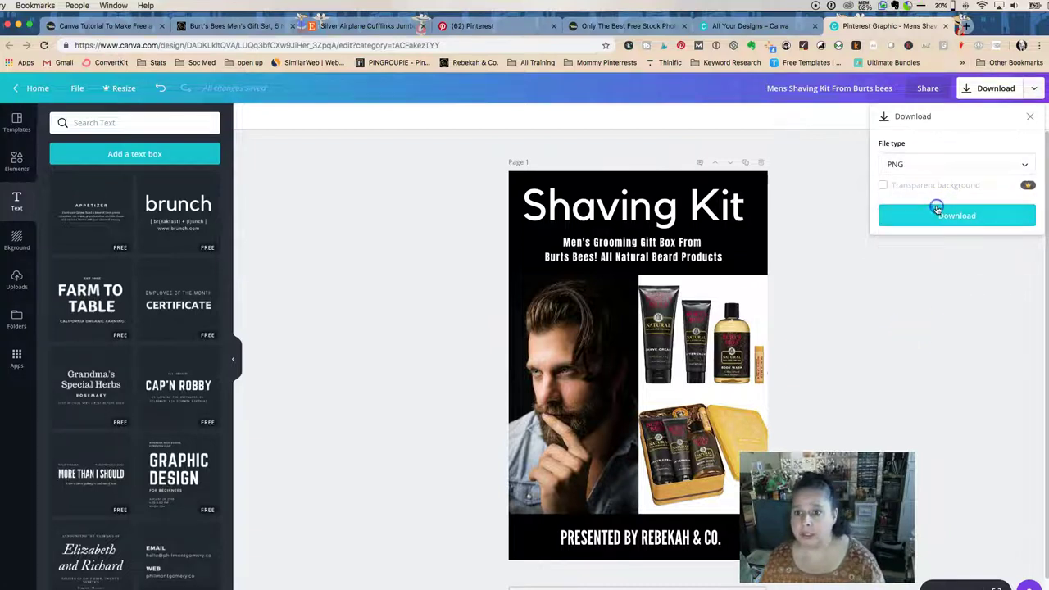
{"action": "left_click", "coordinate": [938, 209]}
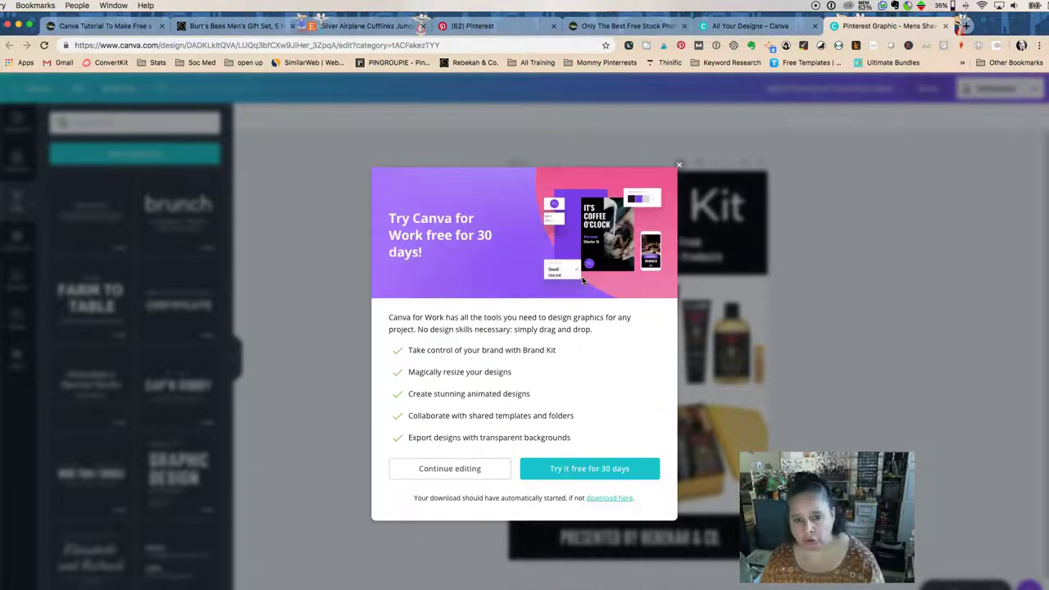
{"action": "left_click", "coordinate": [678, 166]}
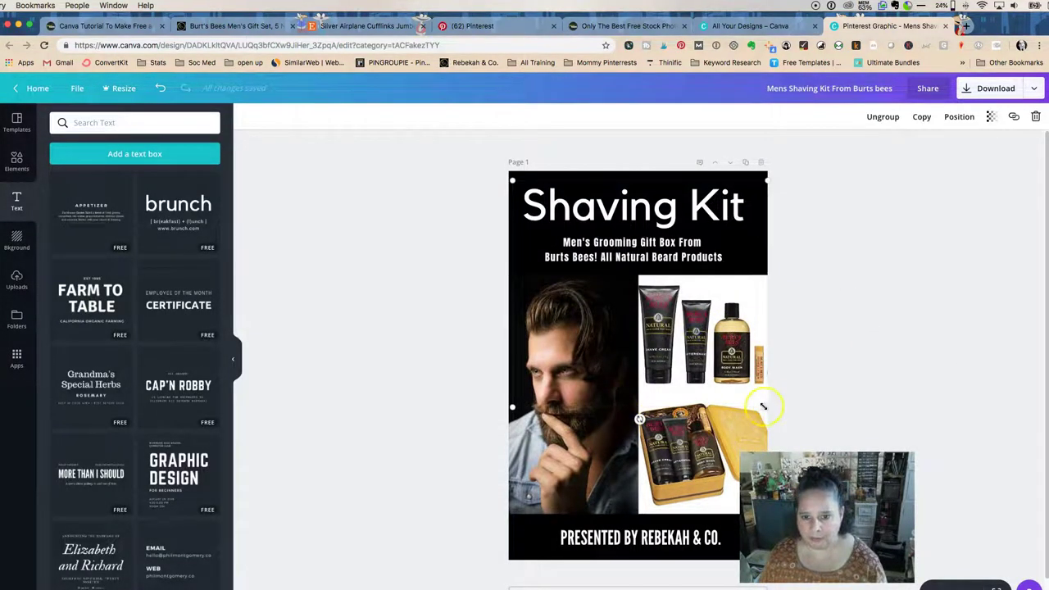
Move the heading and subheading group aside past the page's right edge and delete the bottles and tubes photo from the upper-right frame
{"action": "left_click_drag", "start_coordinate": [770, 407], "coordinate": [775, 408]}
{"action": "left_click_drag", "start_coordinate": [608, 210], "coordinate": [794, 194]}
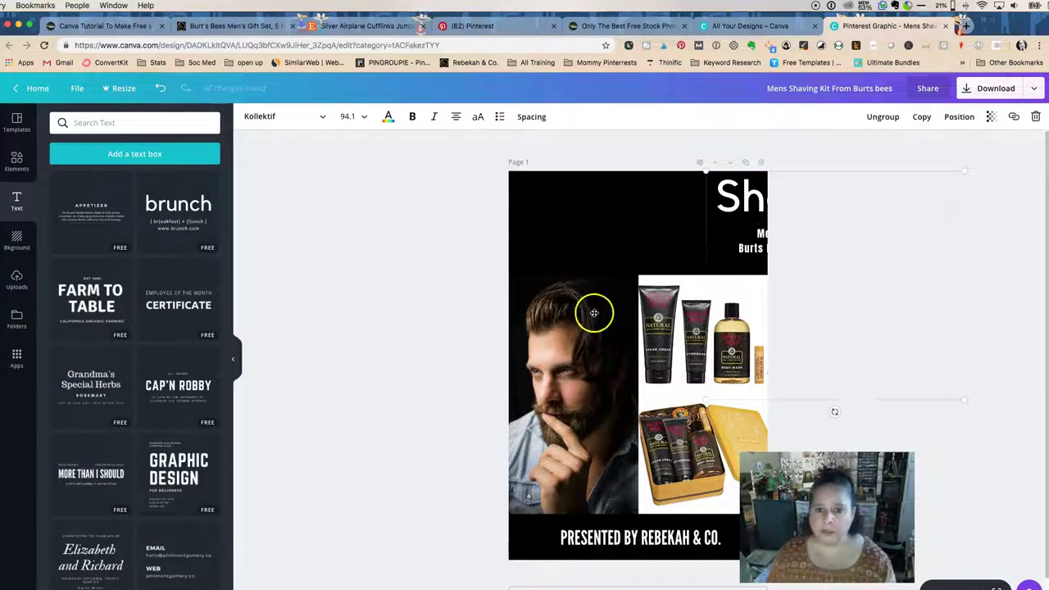
{"action": "left_click", "coordinate": [651, 309]}
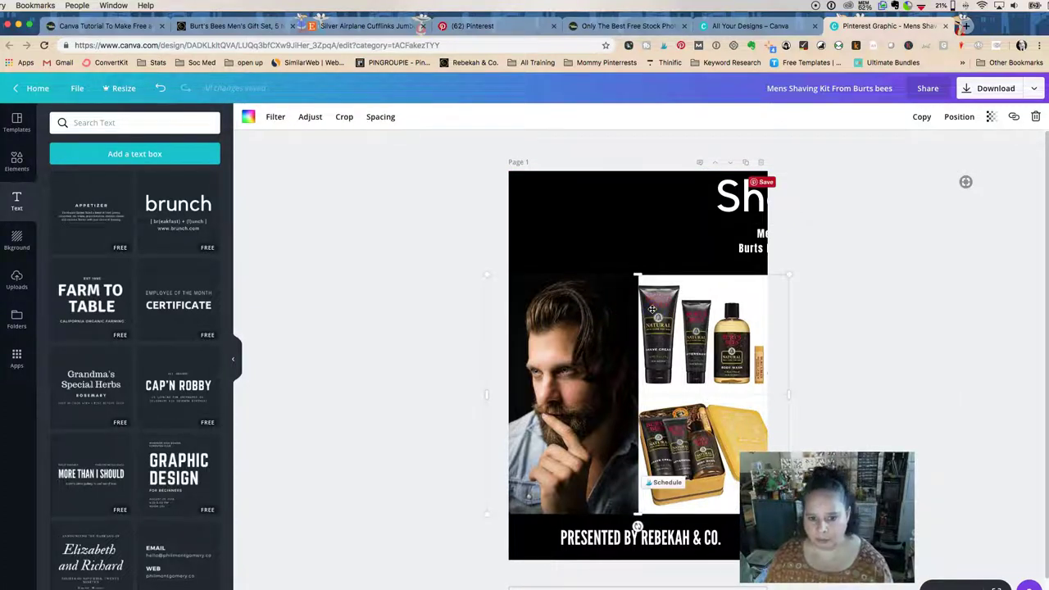
{"action": "key", "text": "Delete"}
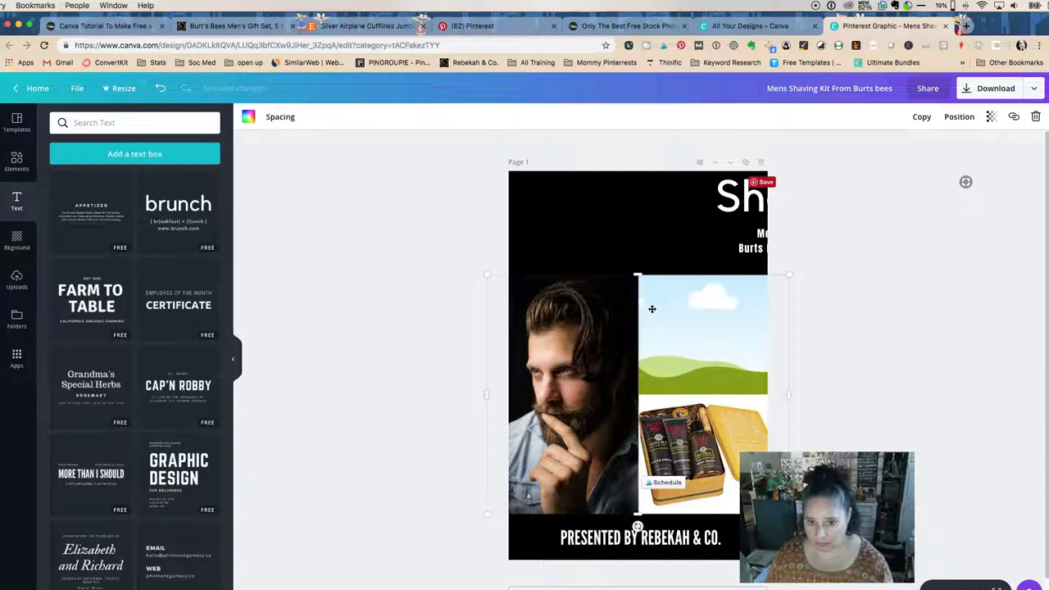
{"action": "left_click", "coordinate": [373, 213]}
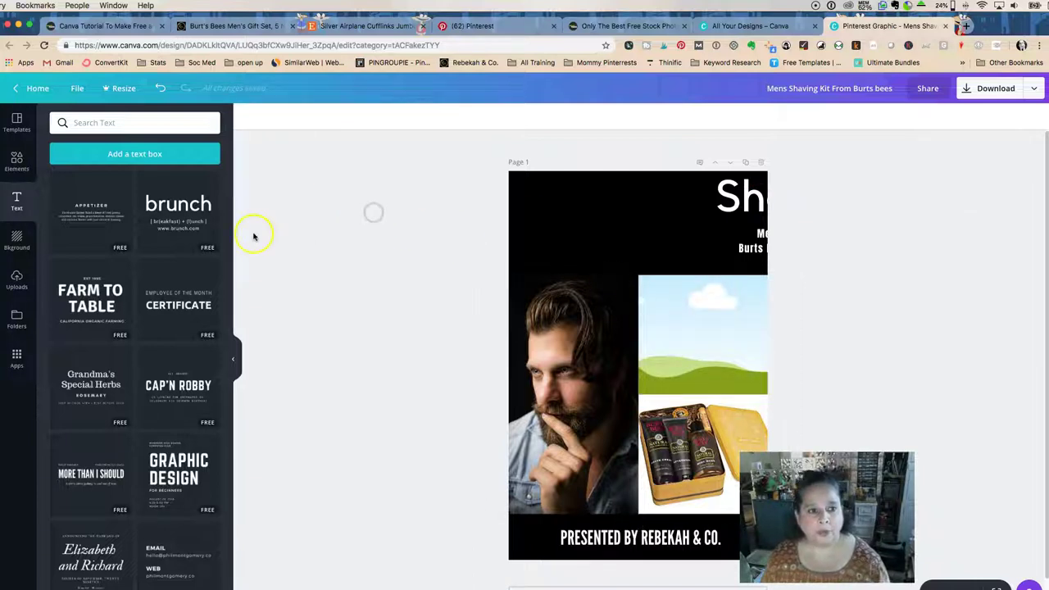
Fill the empty upper-right frame with the uploaded motorcycle photo and reposition it so the man's head shows
{"action": "left_click", "coordinate": [18, 279]}
{"action": "left_click_drag", "start_coordinate": [72, 282], "coordinate": [691, 351]}
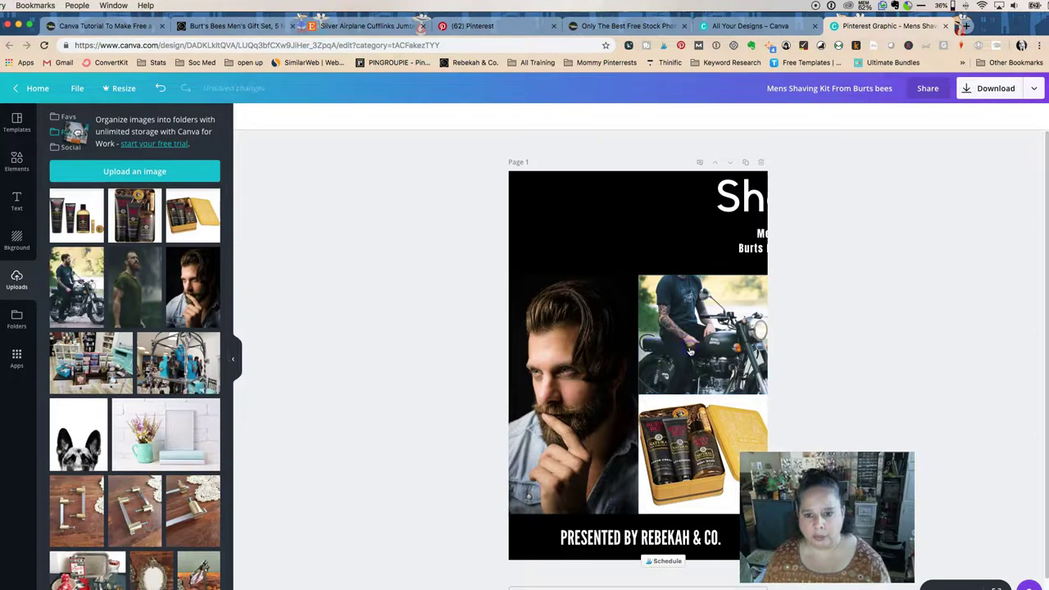
{"action": "double_click", "coordinate": [691, 349]}
{"action": "left_click_drag", "start_coordinate": [703, 309], "coordinate": [701, 349]}
{"action": "left_click", "coordinate": [270, 281]}
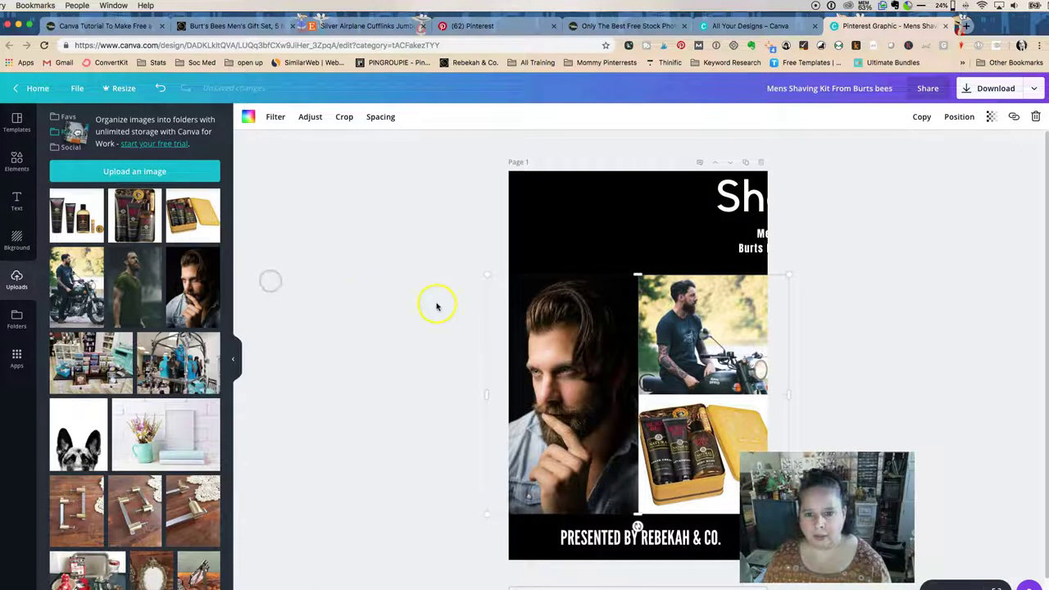
Move the heading and subheading group back onto the page in the upper black bar
{"action": "left_click", "coordinate": [750, 203]}
{"action": "left_click_drag", "start_coordinate": [750, 204], "coordinate": [636, 210]}
{"action": "left_click", "coordinate": [638, 198]}
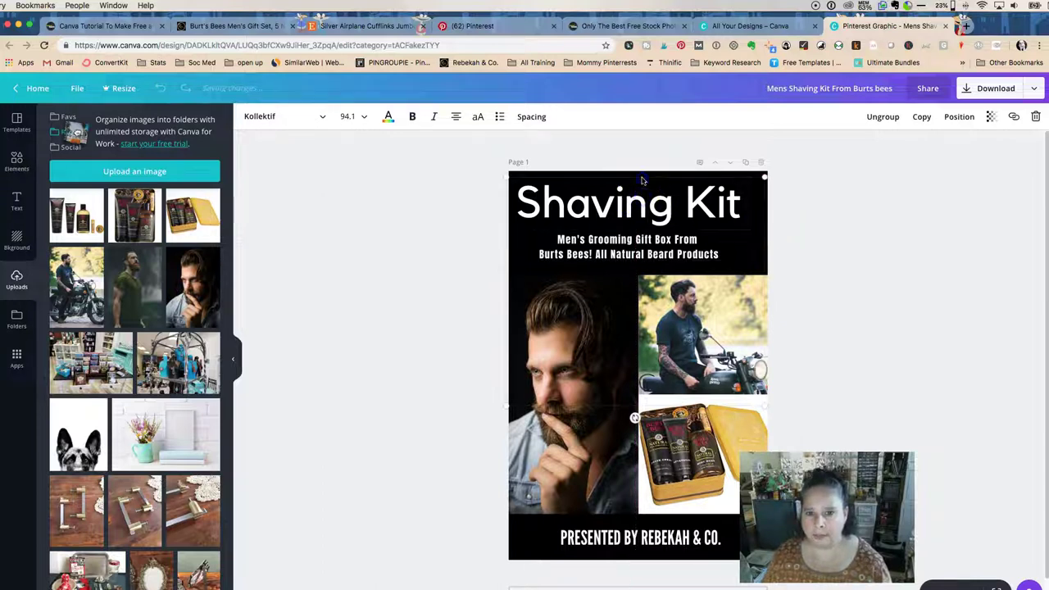
{"action": "left_click", "coordinate": [893, 240]}
Shift the heading and subheading group slightly right to line it up with the page edges, and deselect it
{"action": "left_click", "coordinate": [627, 203]}
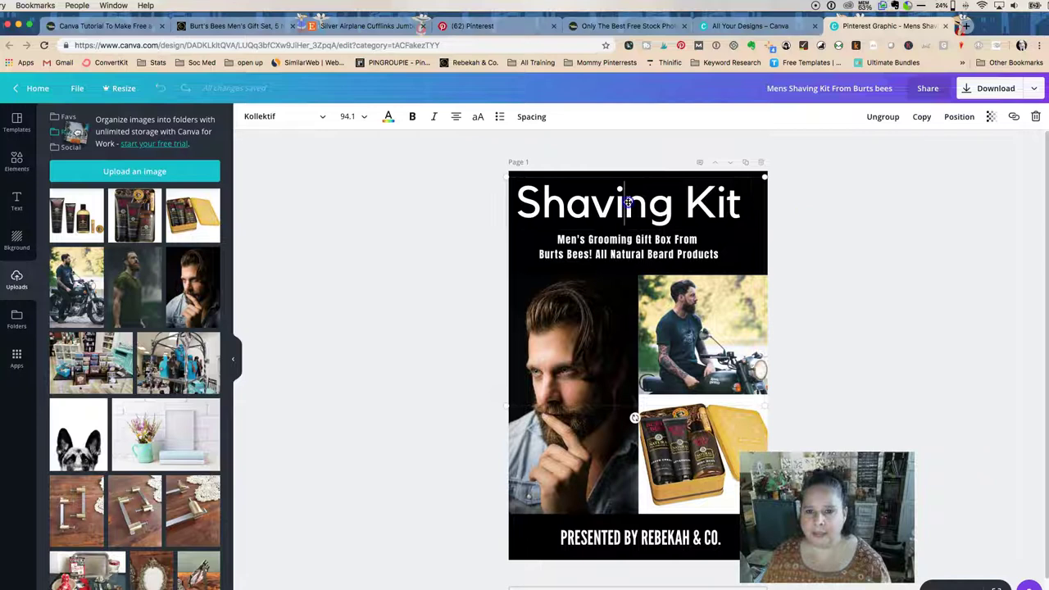
{"action": "left_click_drag", "start_coordinate": [638, 178], "coordinate": [640, 177]}
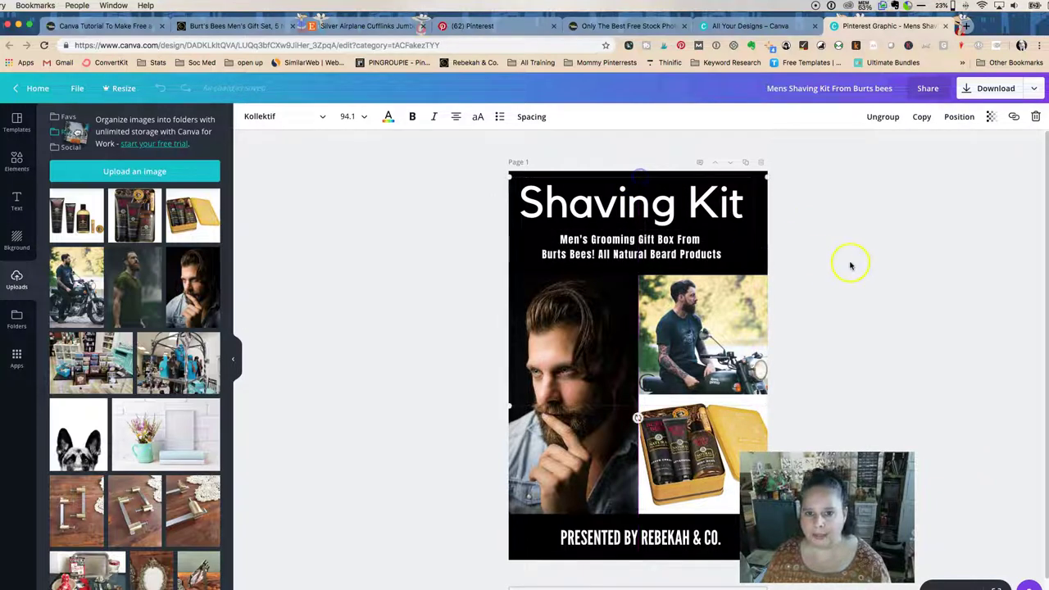
{"action": "left_click", "coordinate": [647, 207]}
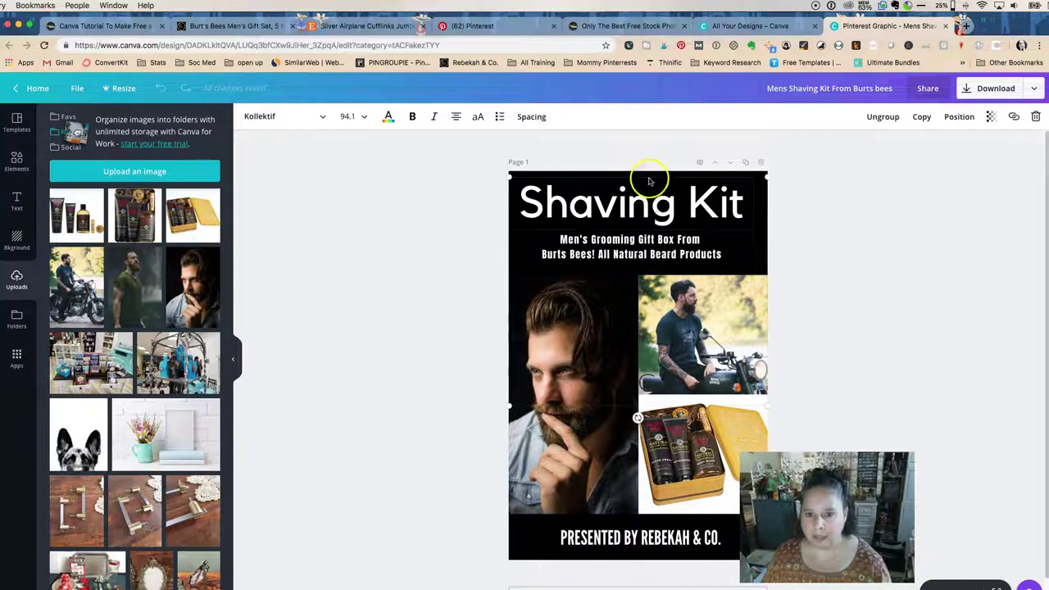
{"action": "left_click", "coordinate": [699, 182]}
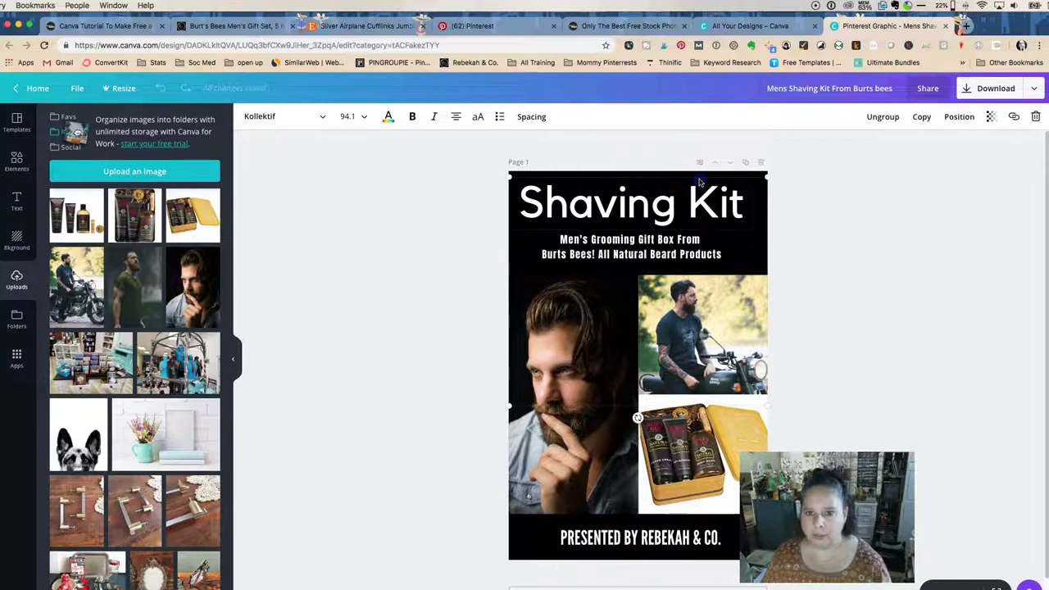
{"action": "key", "text": "alt+shift+Left"}
{"action": "left_click", "coordinate": [844, 256]}
Nudge the heading and subheading group slightly down within the upper black bar and deselect it
{"action": "left_click", "coordinate": [703, 238]}
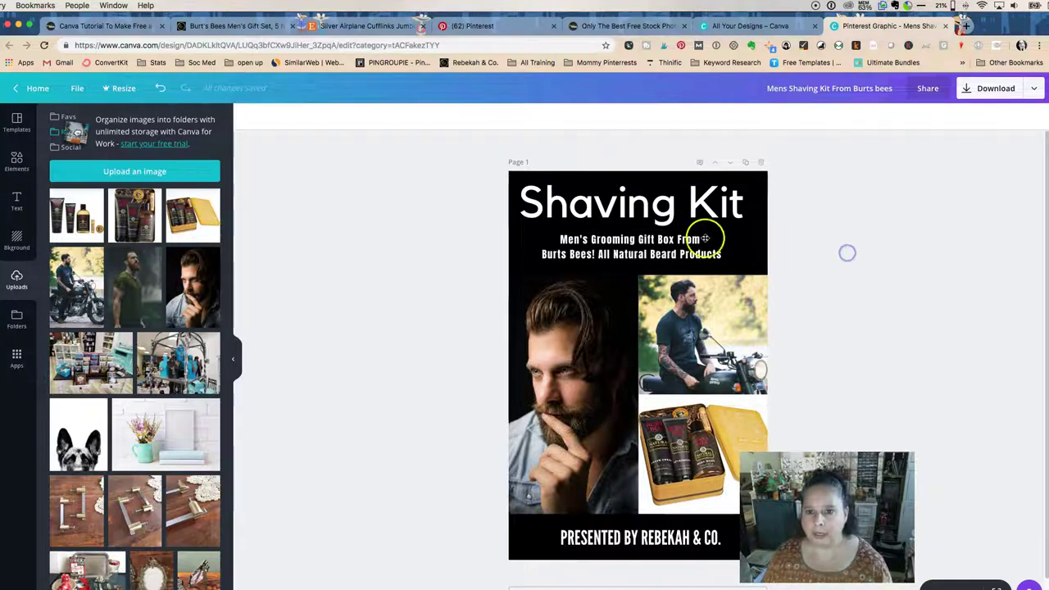
{"action": "left_click_drag", "start_coordinate": [659, 251], "coordinate": [660, 249]}
{"action": "key", "text": "Down"}
{"action": "key", "text": "Down"}
{"action": "key", "text": "Down"}
{"action": "key", "text": "Down"}
{"action": "key", "text": "Down"}
{"action": "key", "text": "Down"}
{"action": "key", "text": "Down"}
{"action": "key", "text": "Down"}
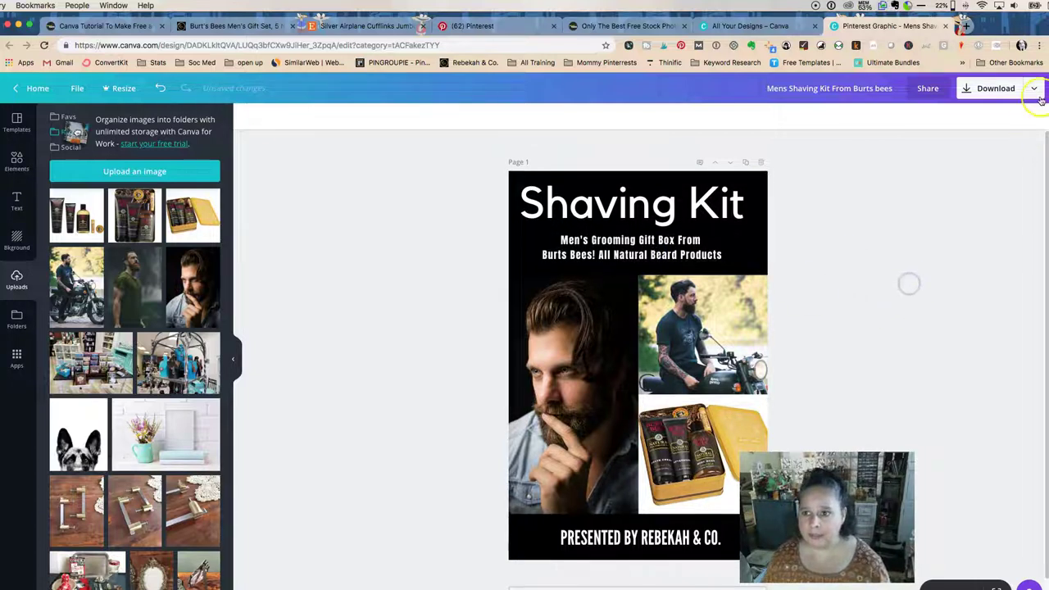
Download the revised version with the motorcycle photo and dismiss the Canva for Work trial offer
{"action": "left_click", "coordinate": [993, 87]}
{"action": "left_click", "coordinate": [931, 213]}
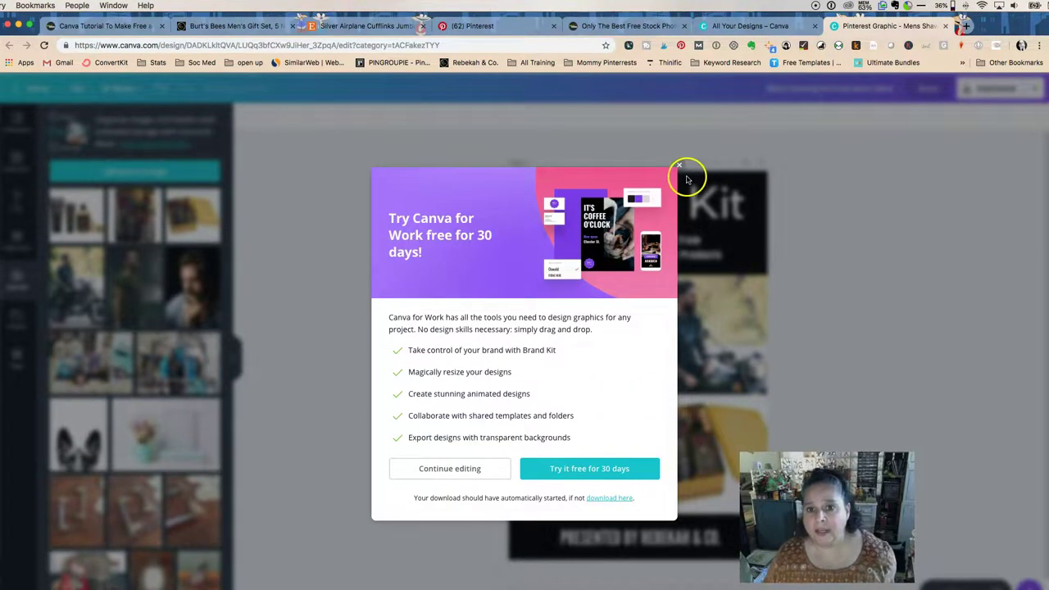
{"action": "left_click", "coordinate": [674, 168]}
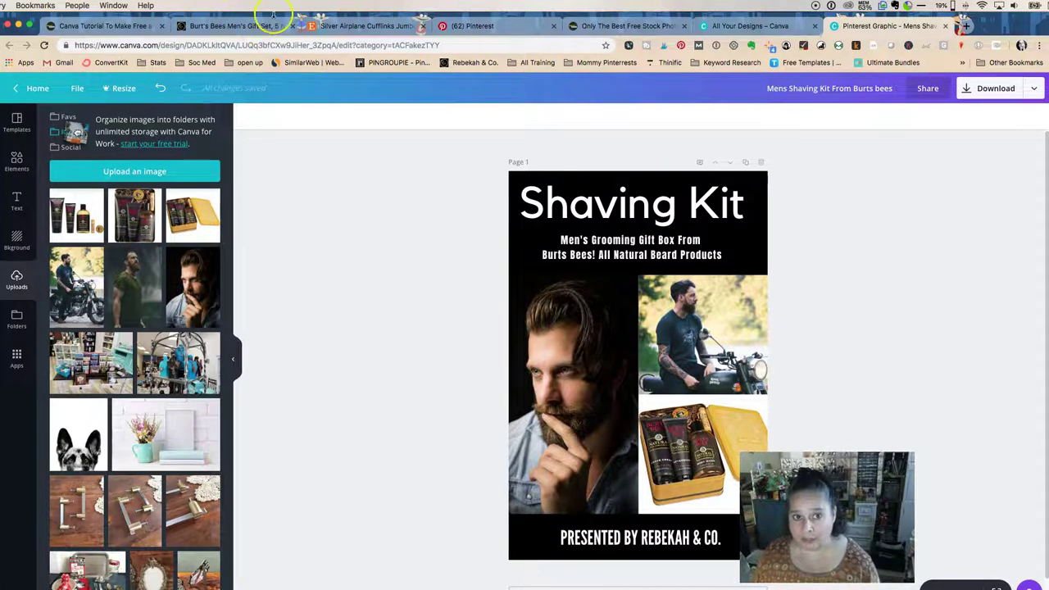
Compare the finished graphic with the sample men's pins in the Marketing Artfully tutorial post
{"action": "left_click", "coordinate": [102, 26]}
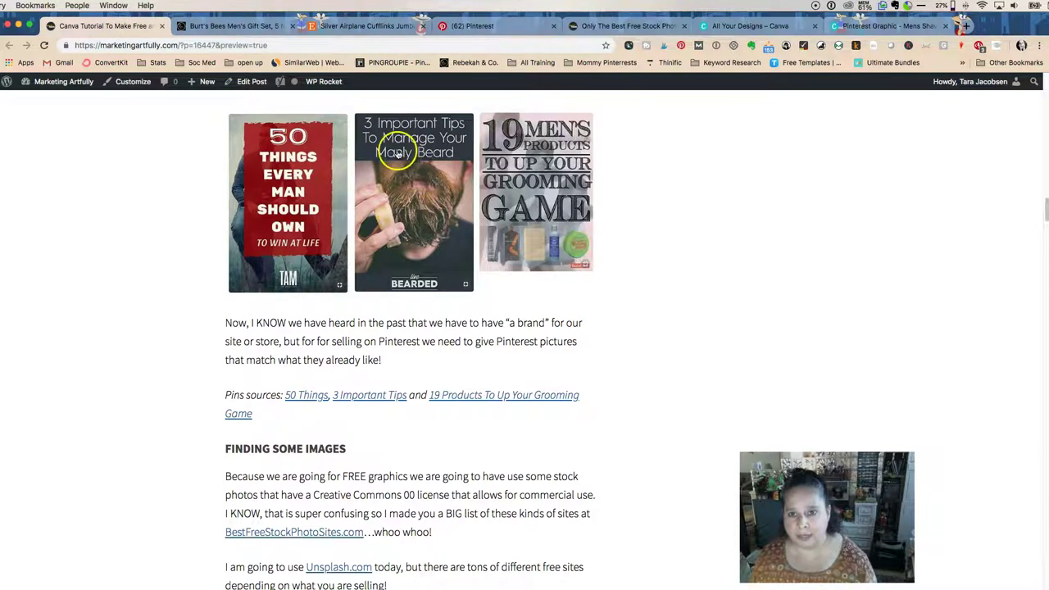
{"action": "left_click", "coordinate": [871, 27]}
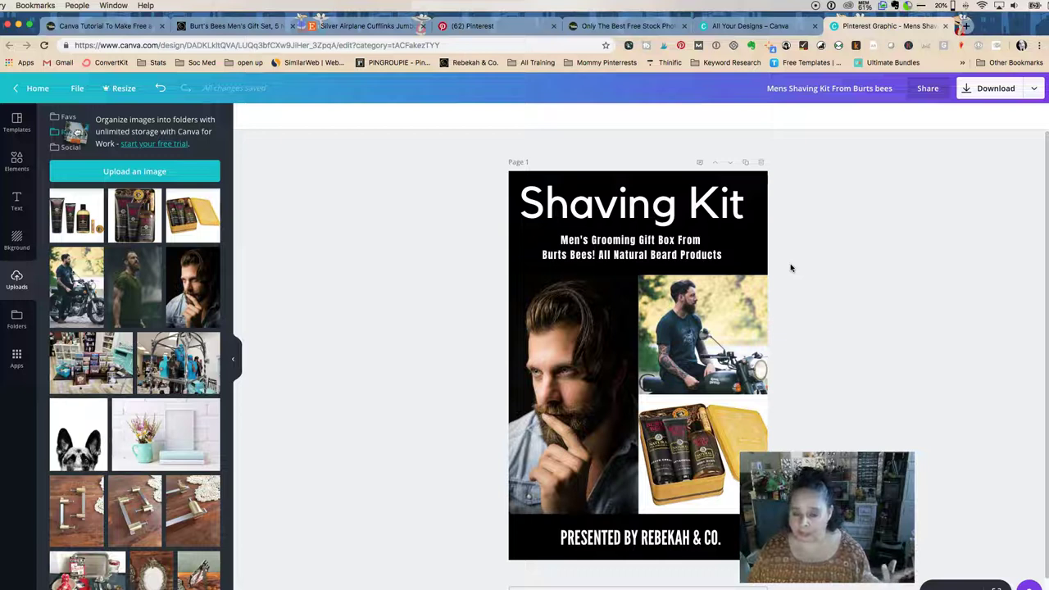
{"action": "left_click", "coordinate": [756, 261]}
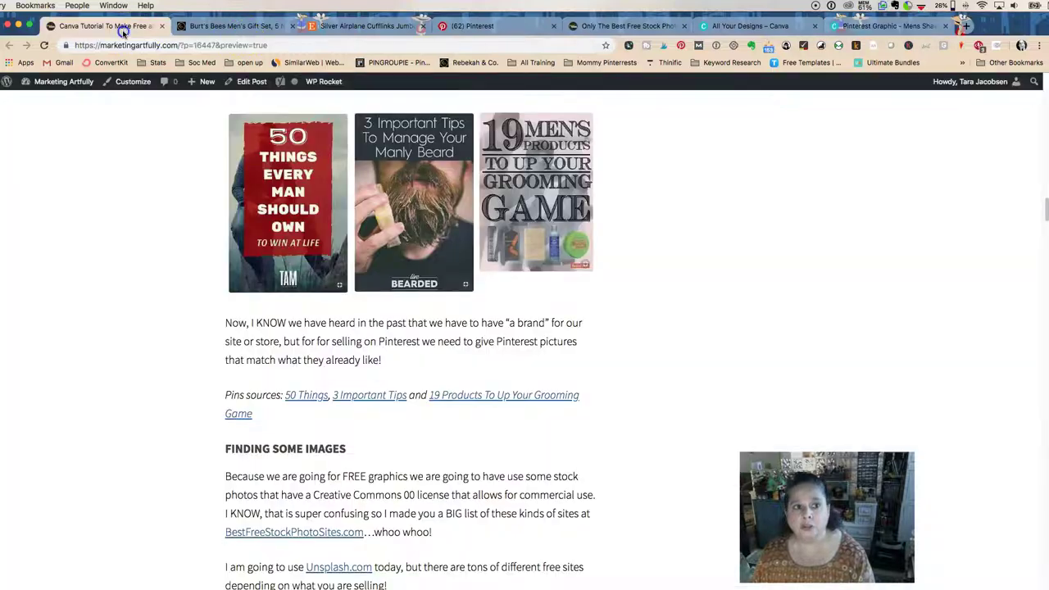
In the Canva shaving kit pin, try moving the grouped title and subtitle text away from the header and back into place
{"action": "left_click", "coordinate": [115, 26]}
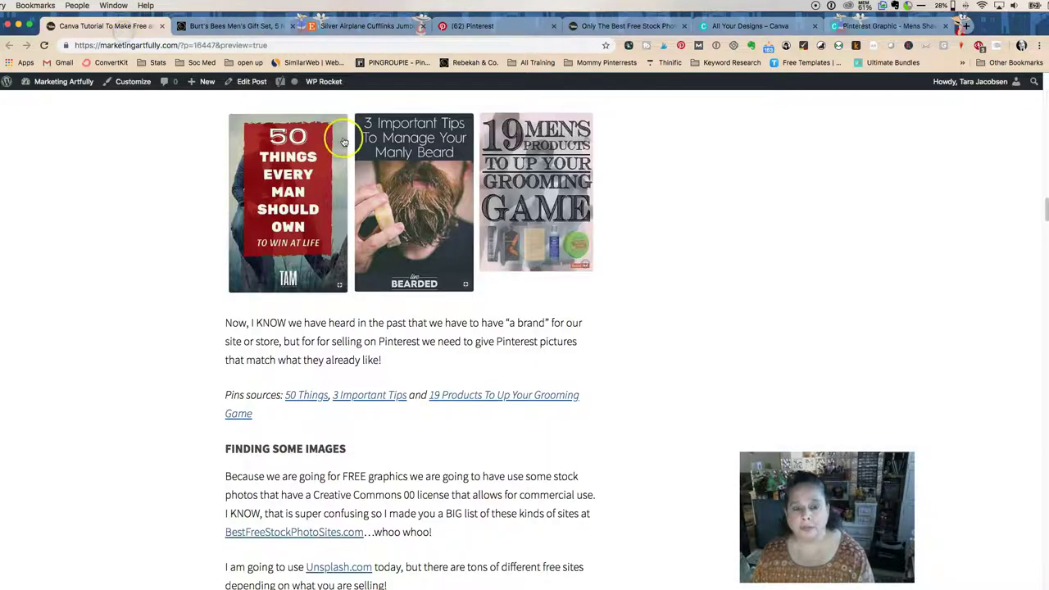
{"action": "left_click", "coordinate": [890, 27]}
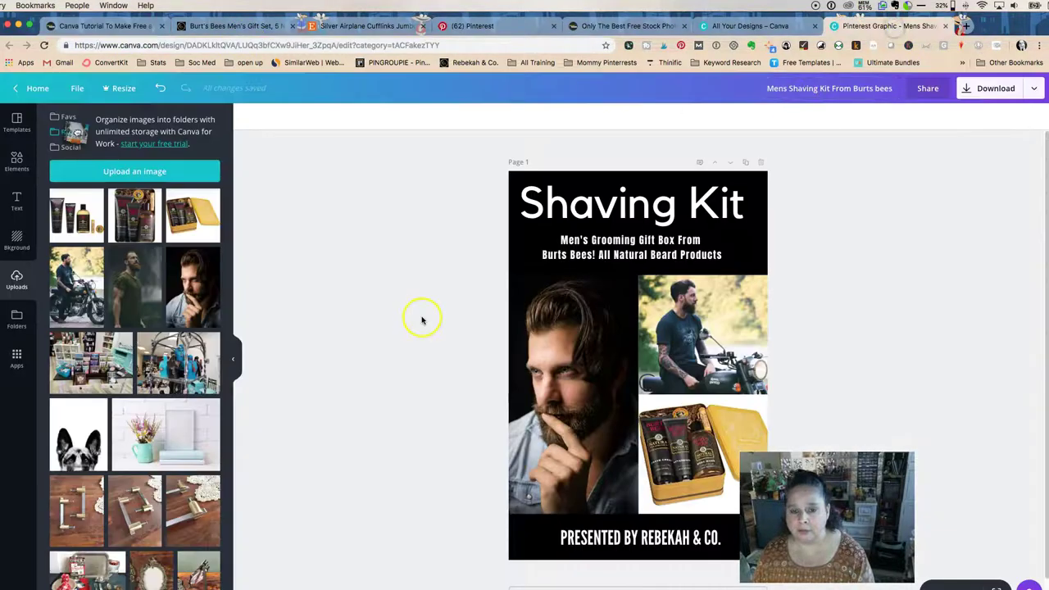
{"action": "left_click", "coordinate": [747, 261]}
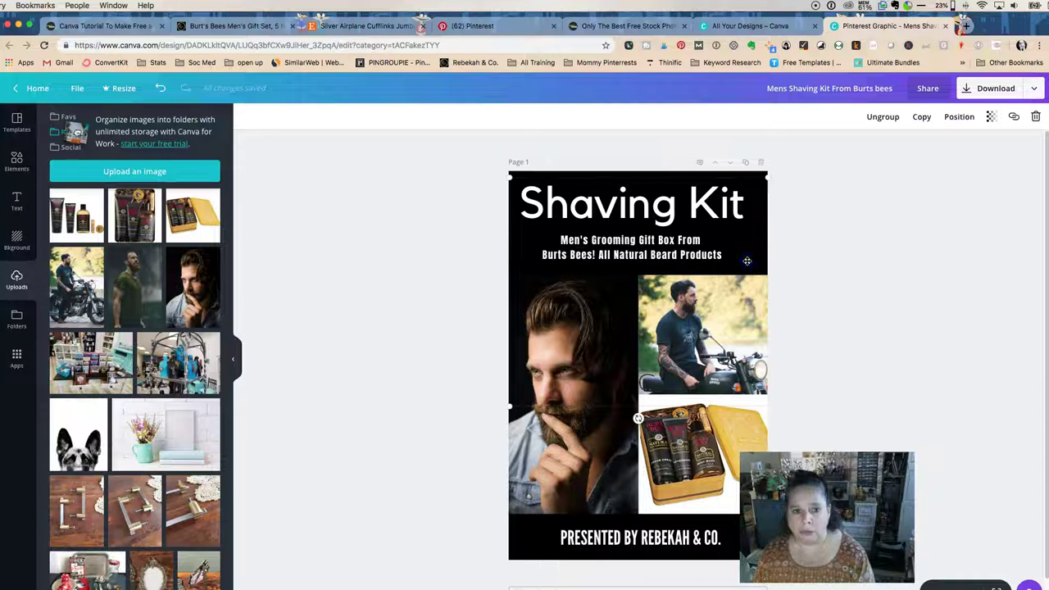
{"action": "left_click_drag", "start_coordinate": [694, 218], "coordinate": [722, 237]}
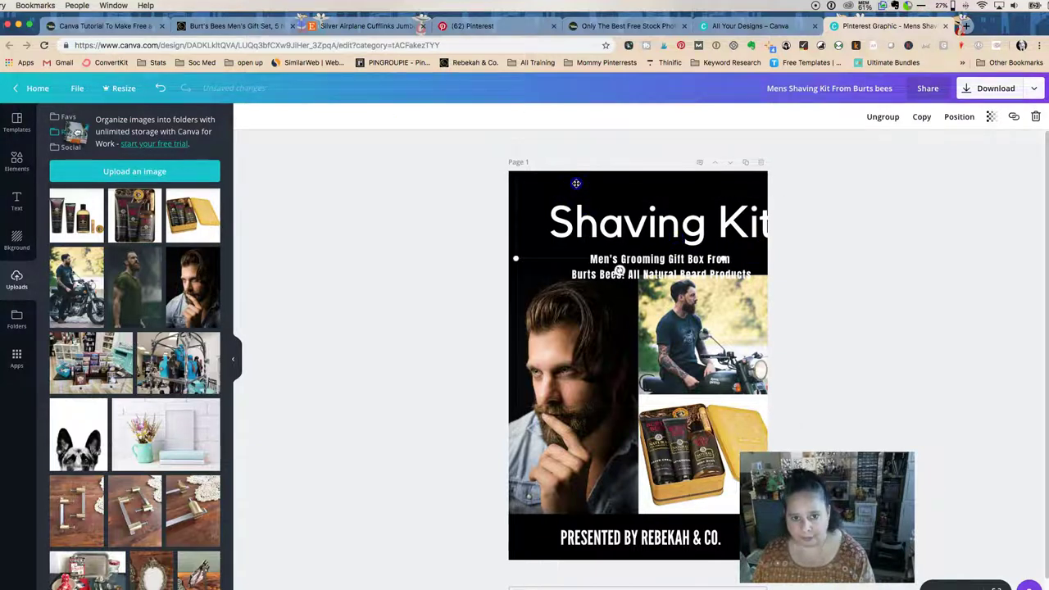
{"action": "mouse_move", "coordinate": [562, 215]}
{"action": "left_mouse_down"}
{"action": "mouse_move", "coordinate": [623, 235]}
{"action": "mouse_move", "coordinate": [565, 203]}
{"action": "left_mouse_up"}
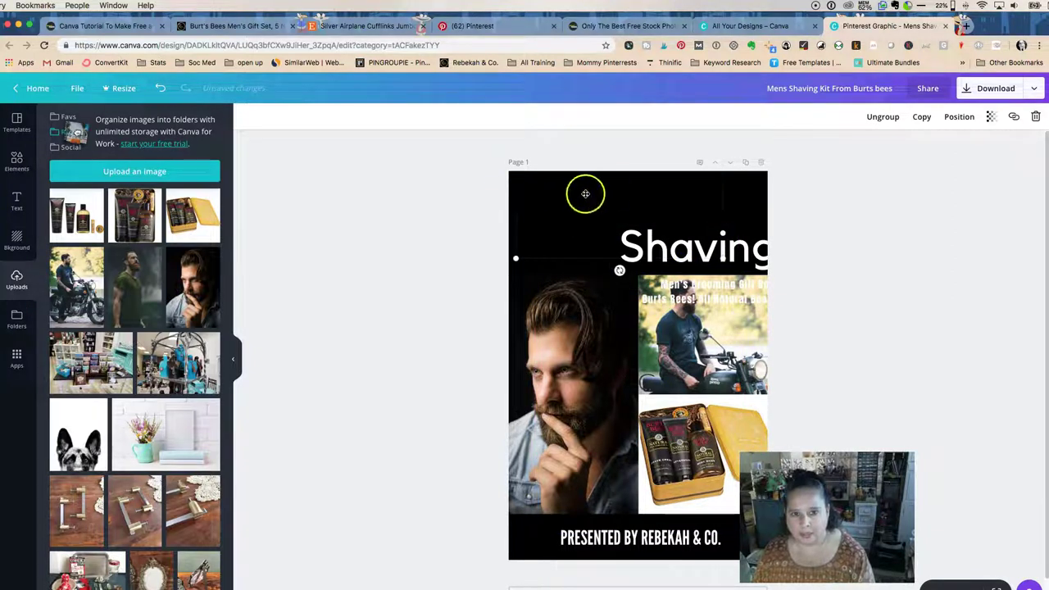
{"action": "left_click", "coordinate": [669, 255]}
{"action": "left_click_drag", "start_coordinate": [670, 256], "coordinate": [571, 213]}
{"action": "left_click", "coordinate": [300, 197]}
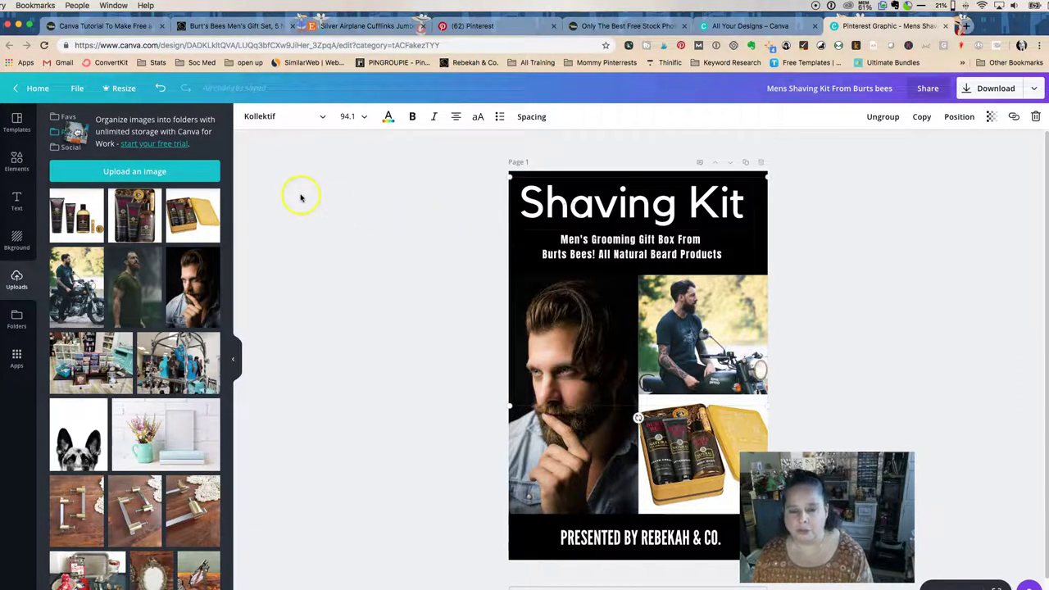
{"action": "left_click", "coordinate": [350, 200]}
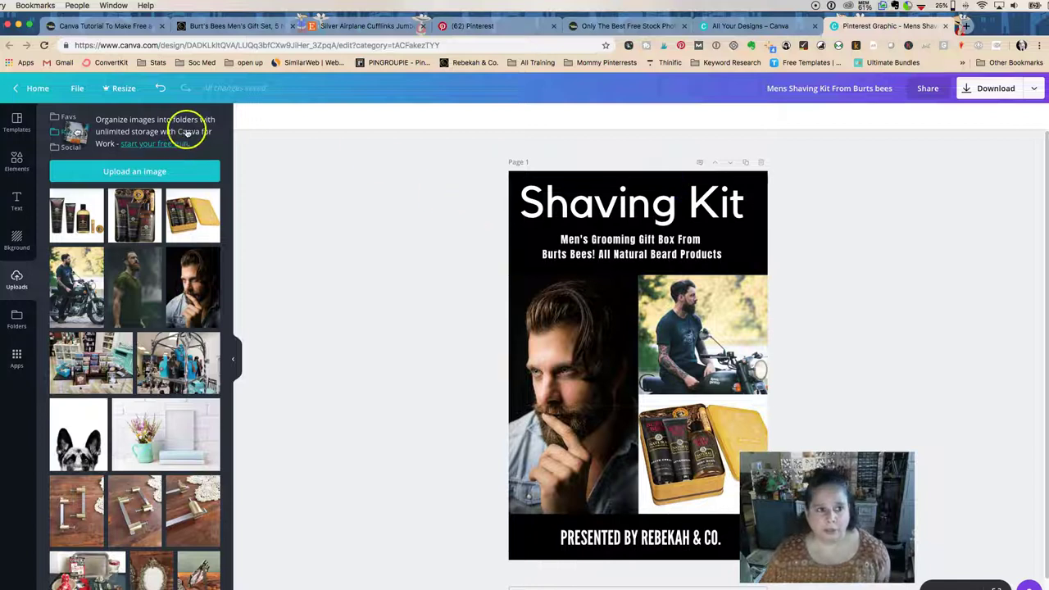
Open the "Rebekah & Co presents" design from the home page to look it over, and return to the home page
{"action": "left_click", "coordinate": [37, 88]}
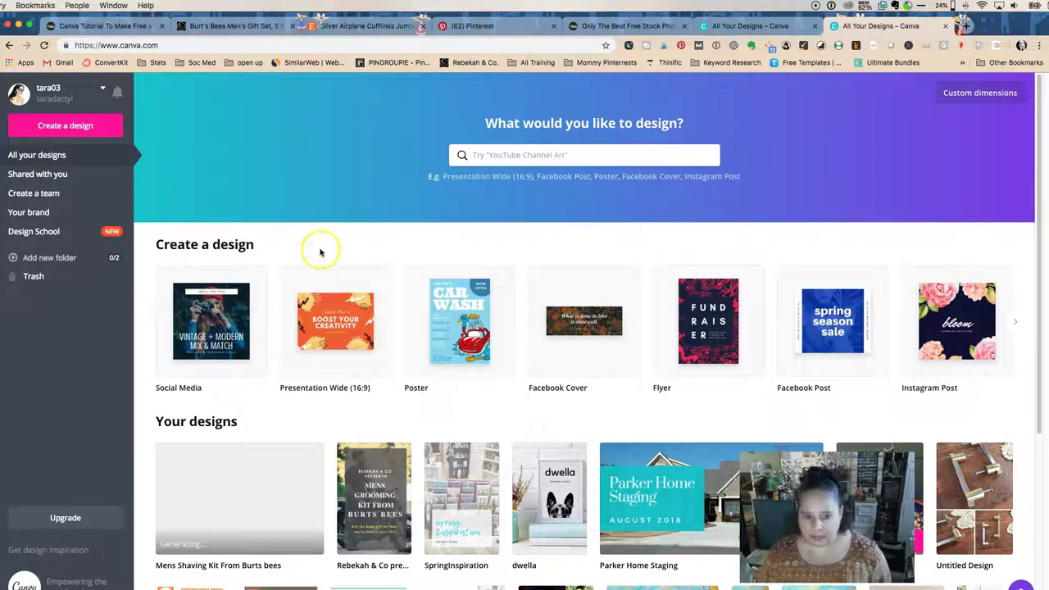
{"action": "left_click", "coordinate": [376, 496]}
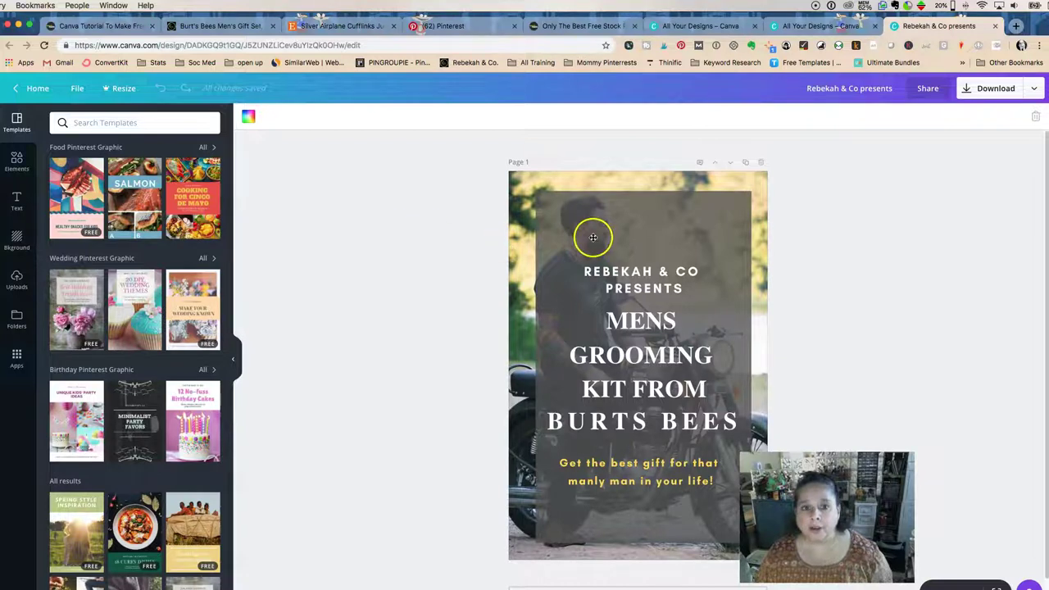
{"action": "right_click", "coordinate": [276, 169]}
{"action": "left_click", "coordinate": [10, 90]}
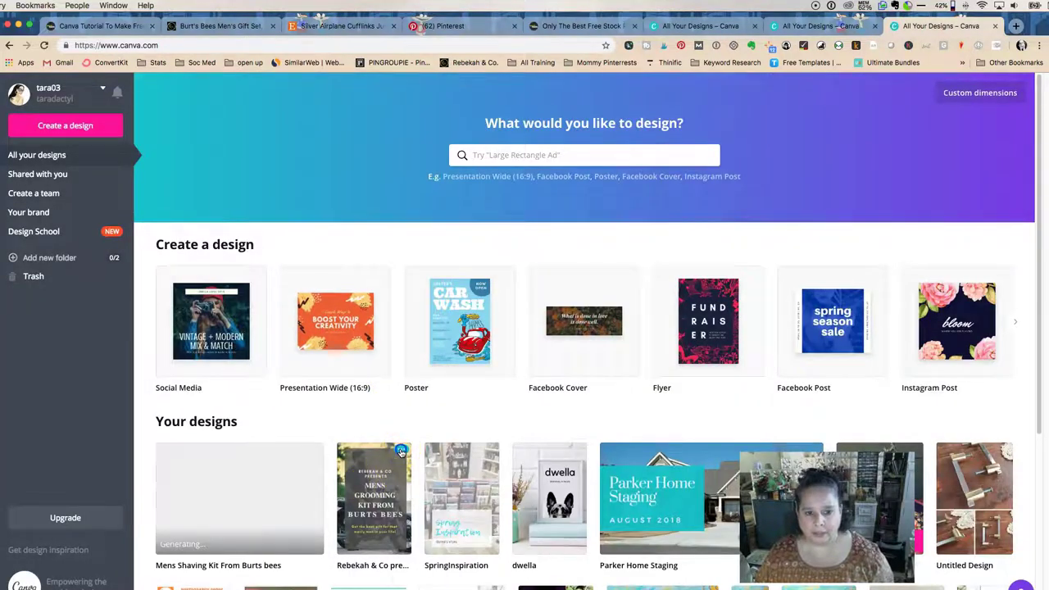
Make a copy of the "Rebekah & Co presents" design and open the copy for editing
{"action": "left_click", "coordinate": [401, 451]}
{"action": "left_click", "coordinate": [425, 500]}
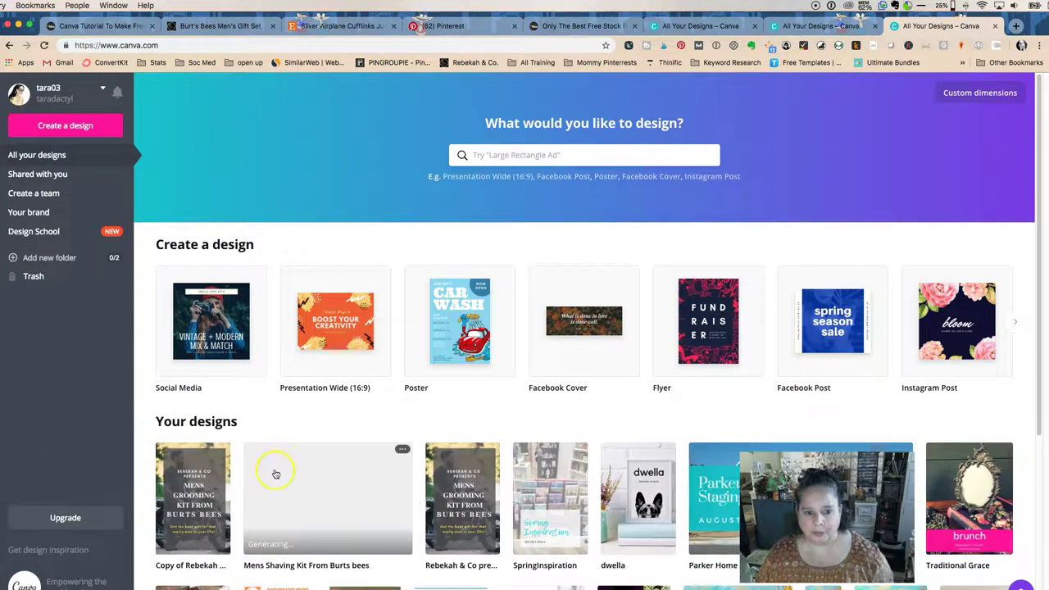
{"action": "left_click", "coordinate": [181, 497]}
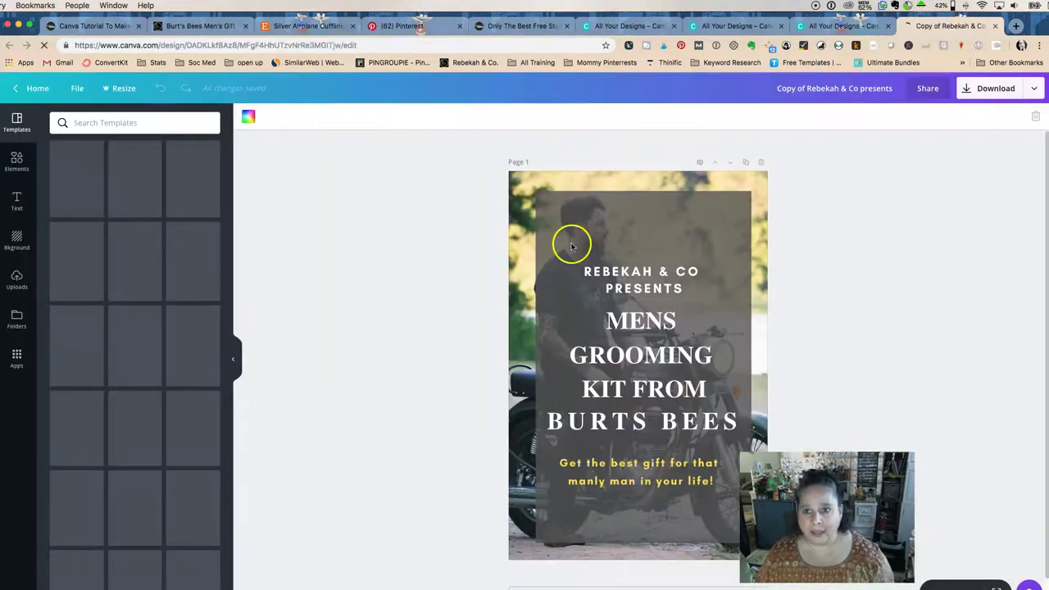
Try placing the uploaded photo of the bearded man in the green T-shirt on the design, and undo the placement
{"action": "left_click", "coordinate": [13, 243]}
{"action": "left_click", "coordinate": [16, 281]}
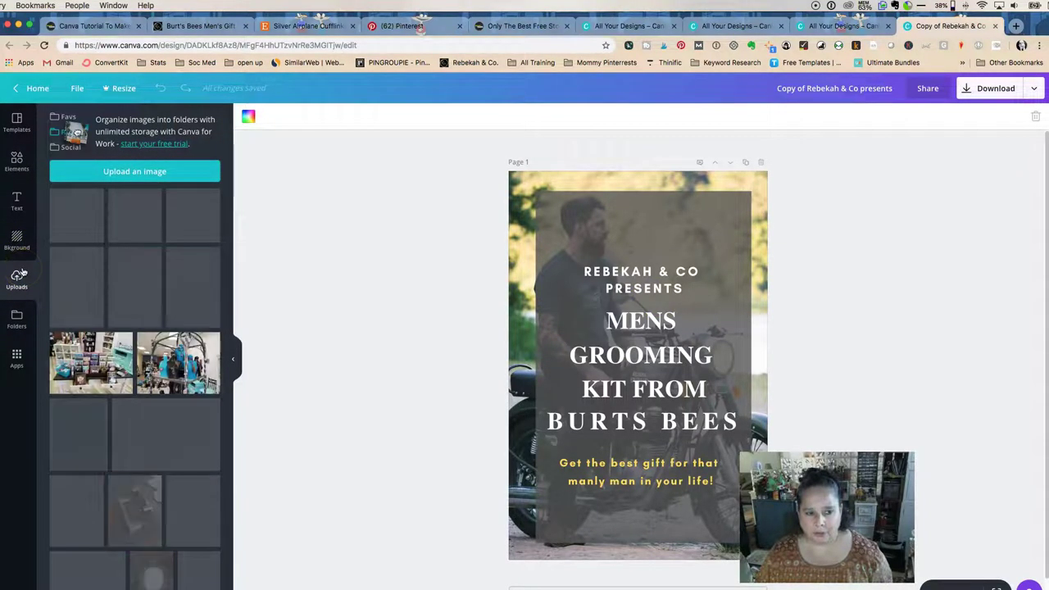
{"action": "left_click", "coordinate": [138, 289]}
{"action": "left_click_drag", "start_coordinate": [138, 289], "coordinate": [553, 254]}
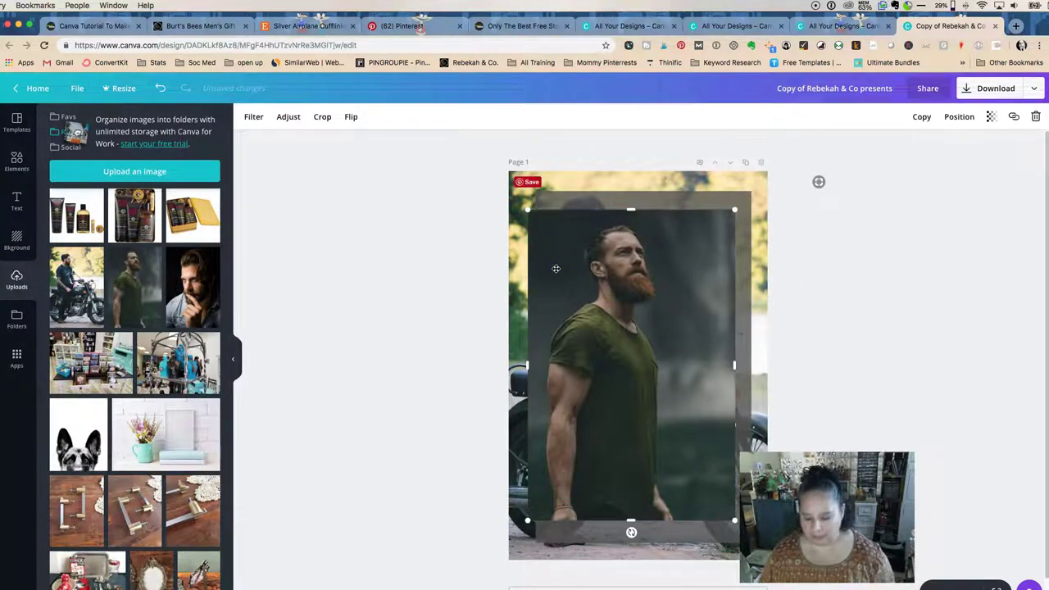
{"action": "key", "text": "ctrl+z"}
Delete the motorcycle background photo and fill the background with the uploaded photo of the bearded man in the green T-shirt
{"action": "left_click", "coordinate": [518, 272]}
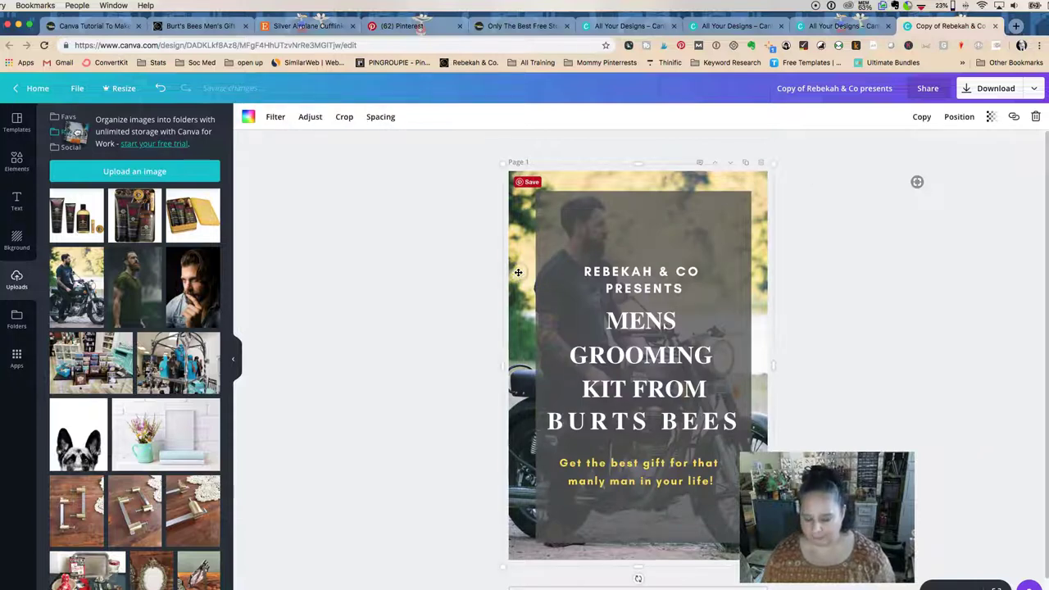
{"action": "key", "text": "Delete"}
{"action": "left_click_drag", "start_coordinate": [112, 288], "coordinate": [519, 300]}
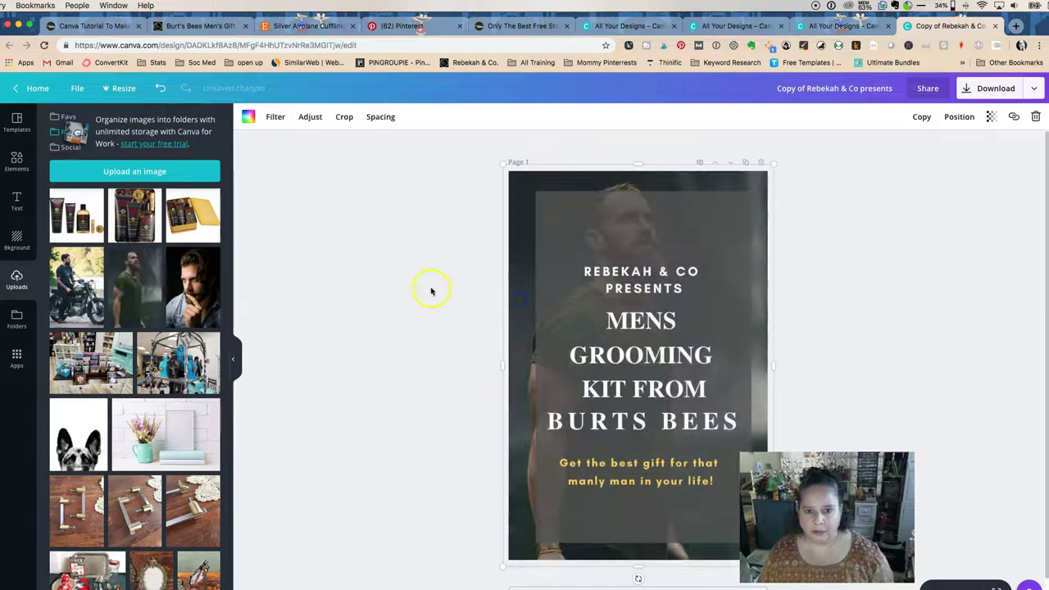
{"action": "left_click", "coordinate": [327, 286]}
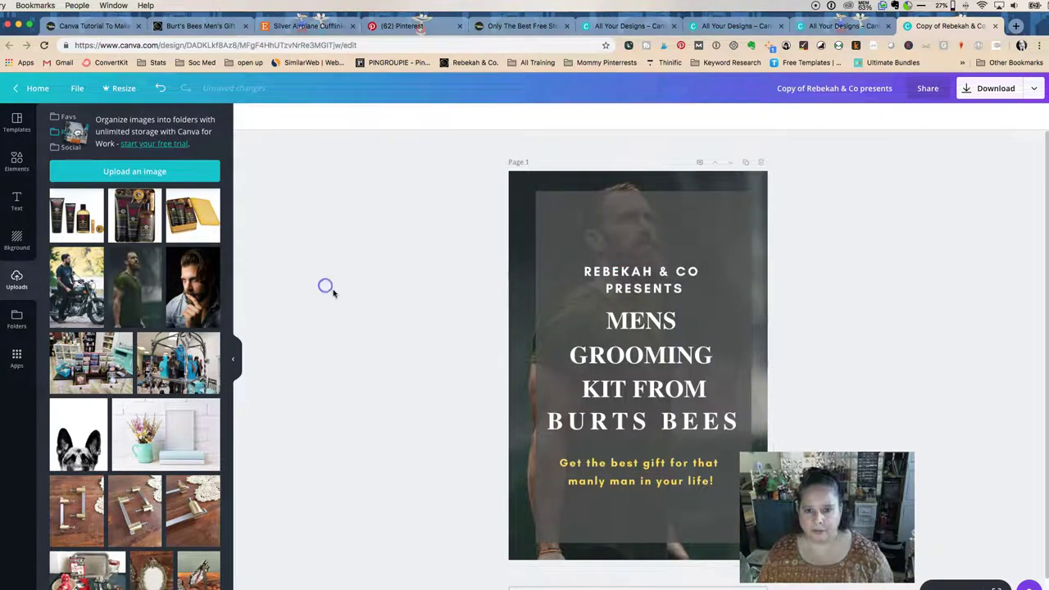
Recolor the translucent rectangle behind the text to light orange from the default colors
{"action": "left_click", "coordinate": [545, 300]}
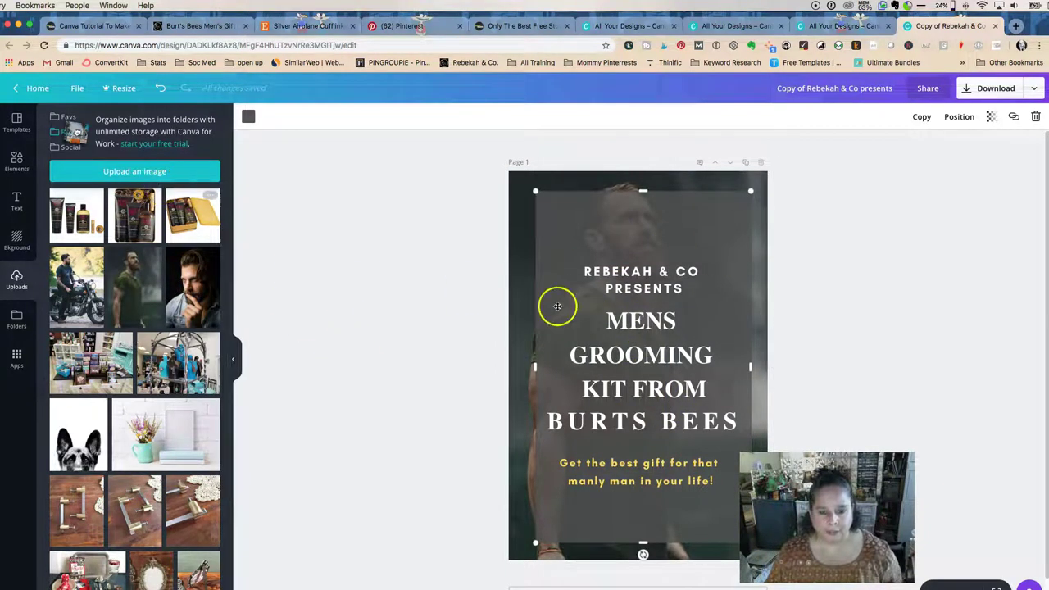
{"action": "left_click", "coordinate": [253, 118]}
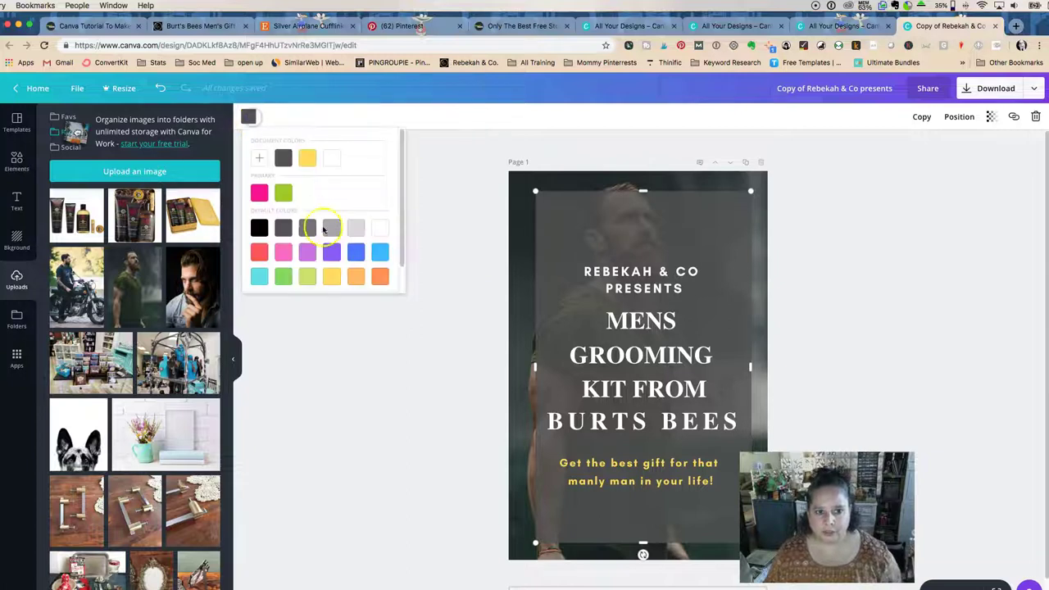
{"action": "left_click", "coordinate": [355, 274]}
{"action": "left_click", "coordinate": [520, 246]}
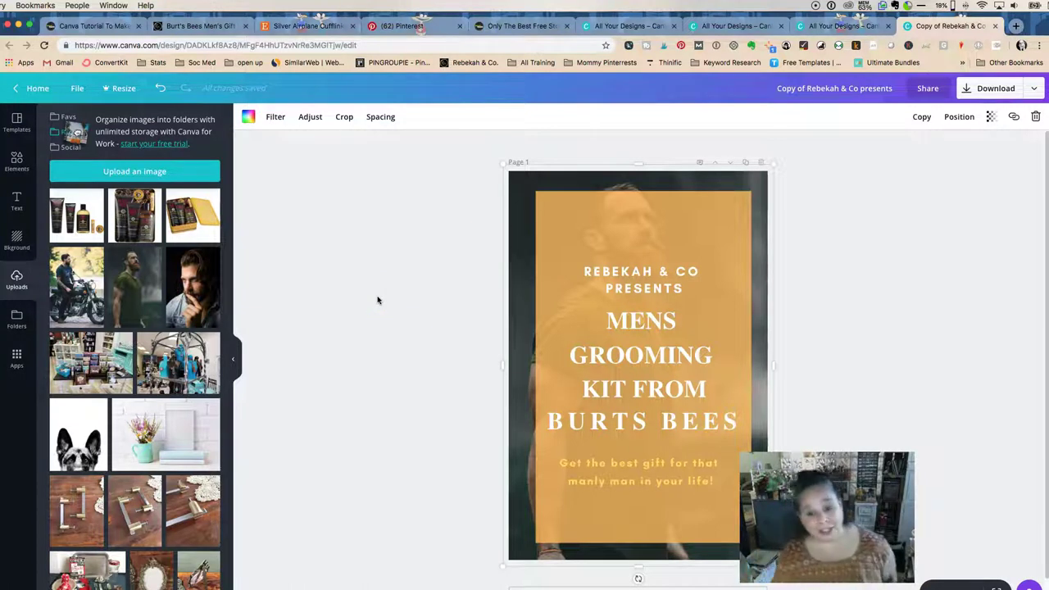
{"action": "left_click", "coordinate": [334, 255]}
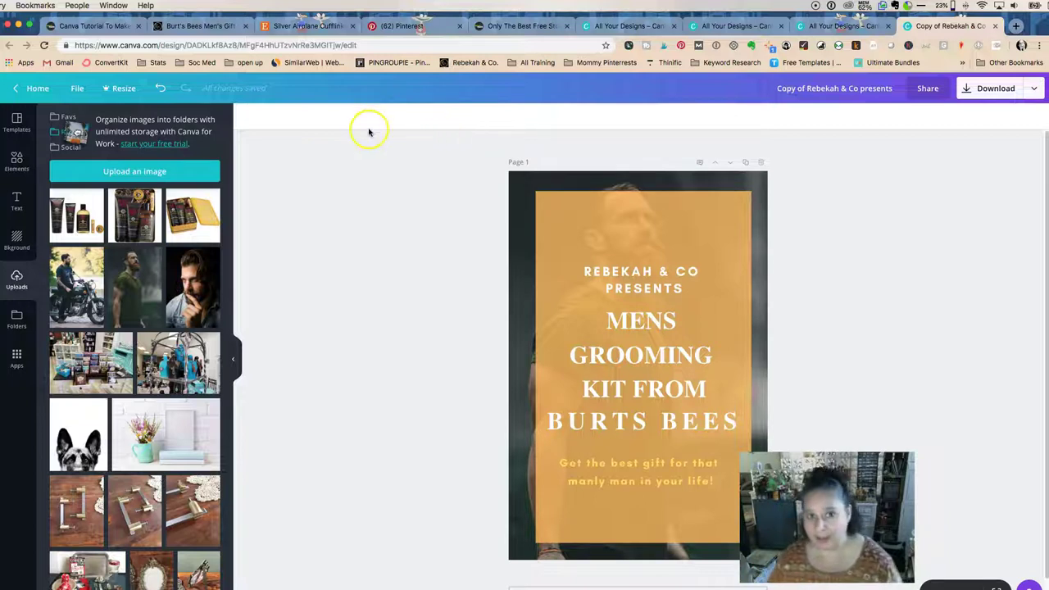
Switch to the free stock photo sites article and examine its license section, highlighting "Creative Commons 00"
{"action": "left_click", "coordinate": [506, 25]}
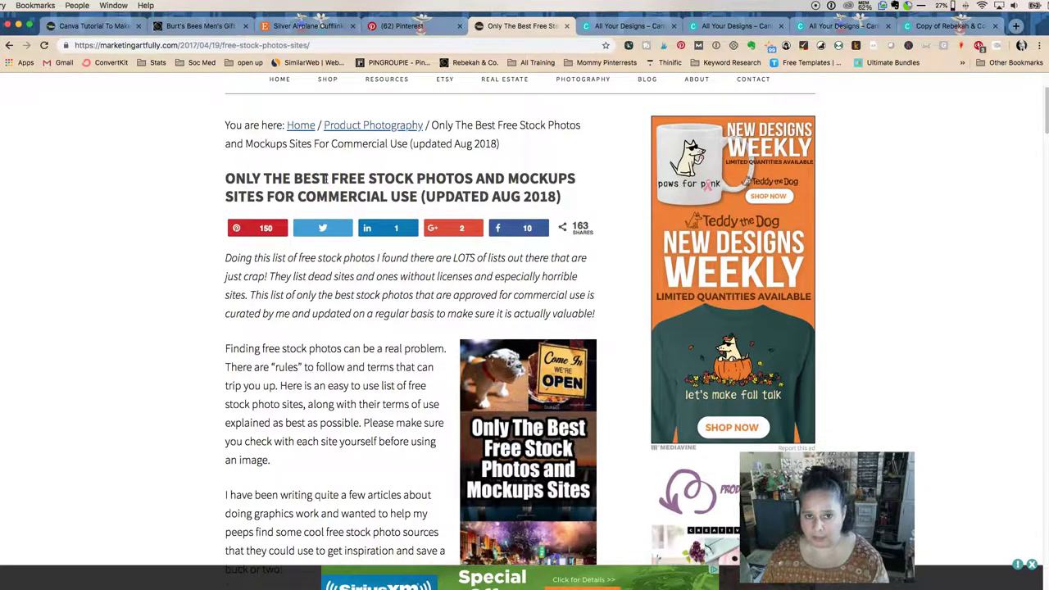
{"action": "scroll", "coordinate": [325, 179], "scroll_direction": "down", "scroll_amount": 3}
{"action": "scroll", "coordinate": [325, 178], "scroll_direction": "down", "scroll_amount": 4}
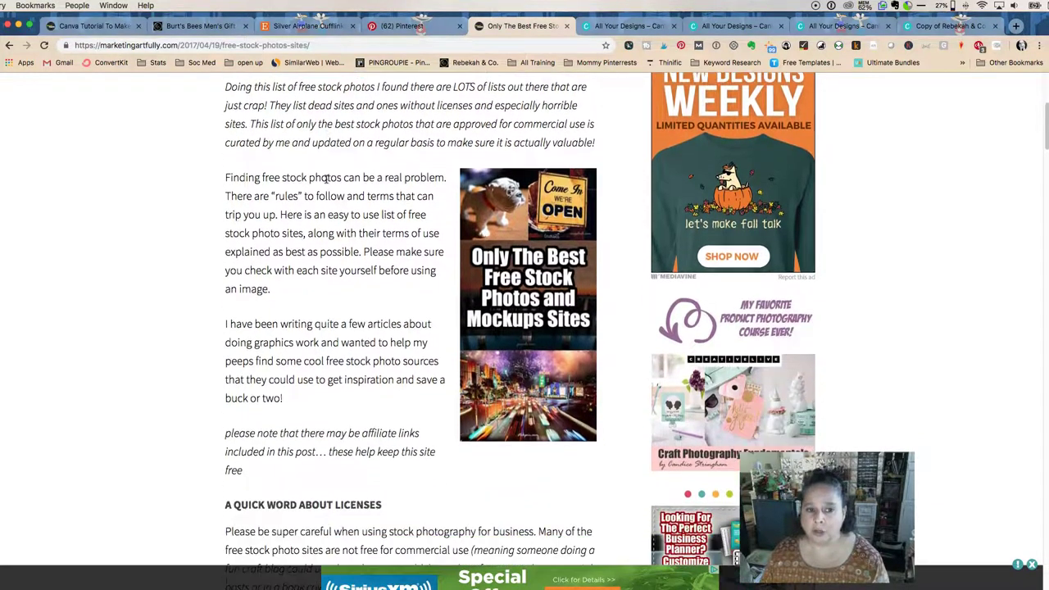
{"action": "scroll", "coordinate": [325, 179], "scroll_direction": "down", "scroll_amount": 6}
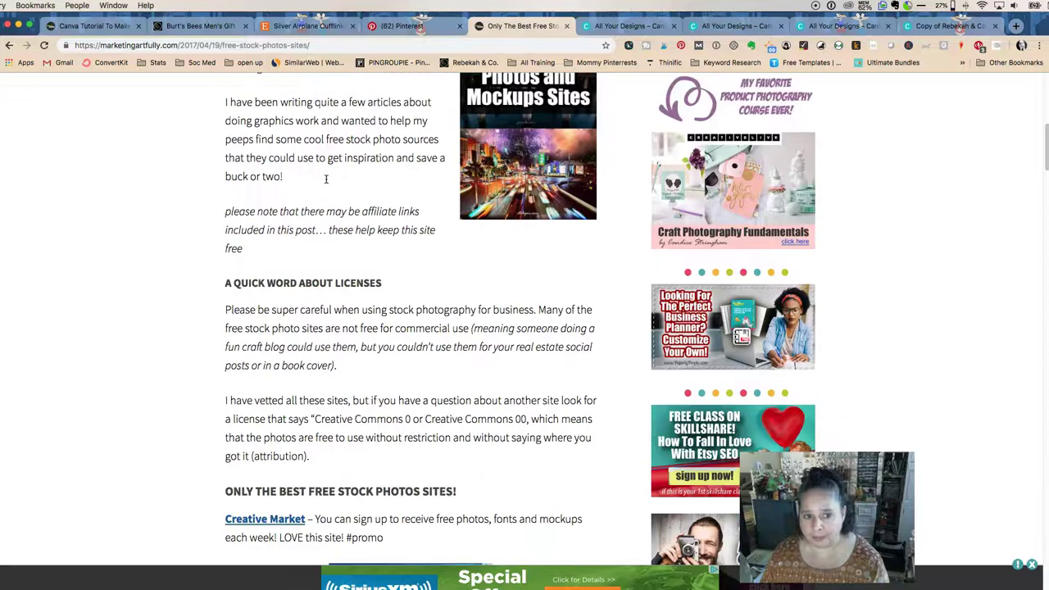
{"action": "scroll", "coordinate": [325, 180], "scroll_direction": "down", "scroll_amount": 1}
{"action": "left_click_drag", "start_coordinate": [424, 325], "coordinate": [526, 325]}
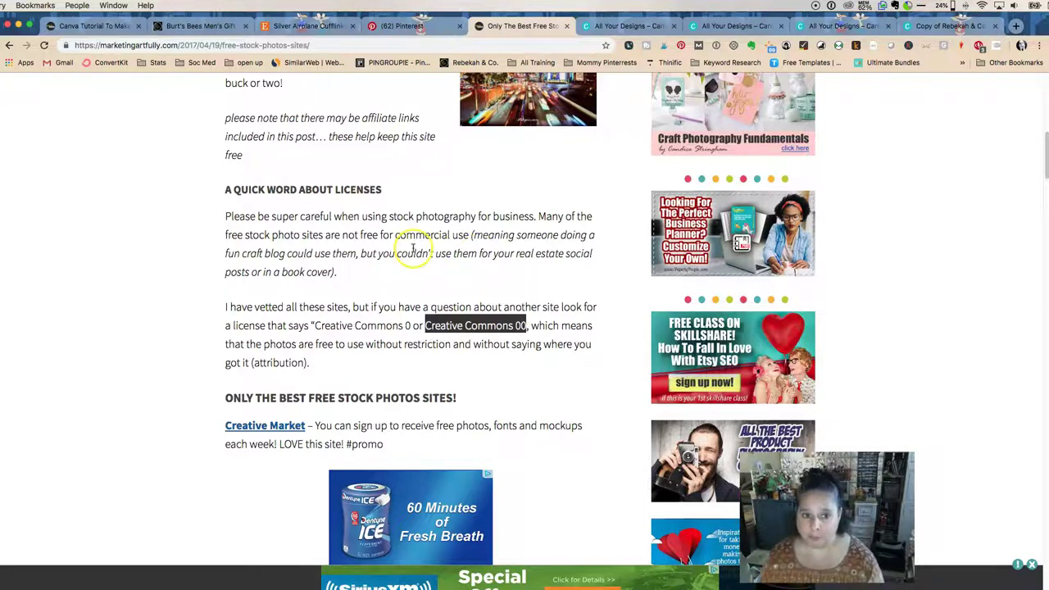
Look through the article's list of photo sites, open MorgueFile.com and Unsplash.com from it, and bring up the Morguefile page
{"action": "scroll", "coordinate": [302, 250], "scroll_direction": "up", "scroll_amount": 1}
{"action": "scroll", "coordinate": [303, 250], "scroll_direction": "down", "scroll_amount": 15}
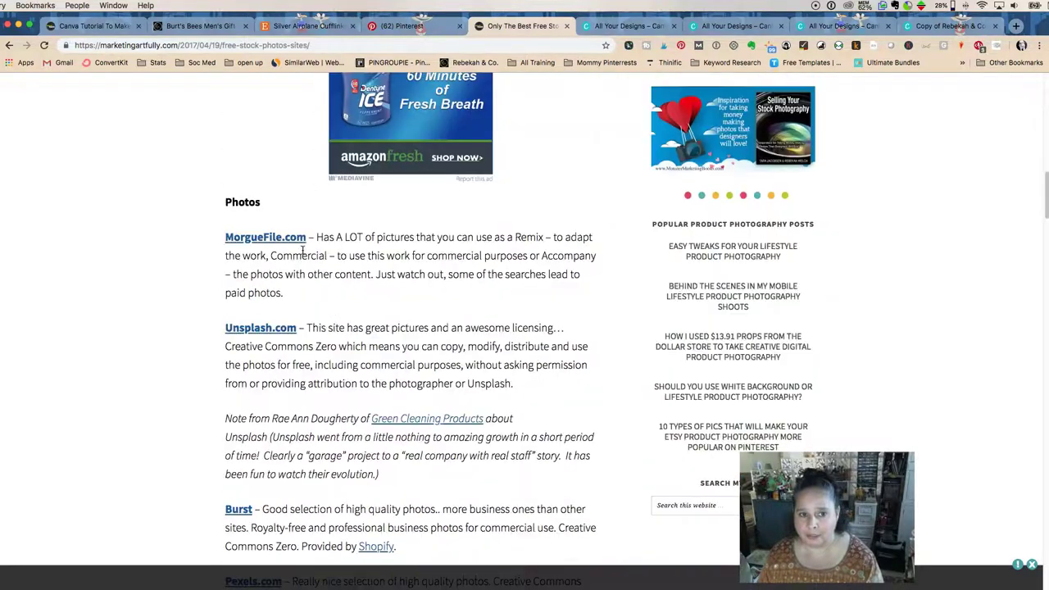
{"action": "scroll", "coordinate": [302, 250], "scroll_direction": "down", "scroll_amount": 5}
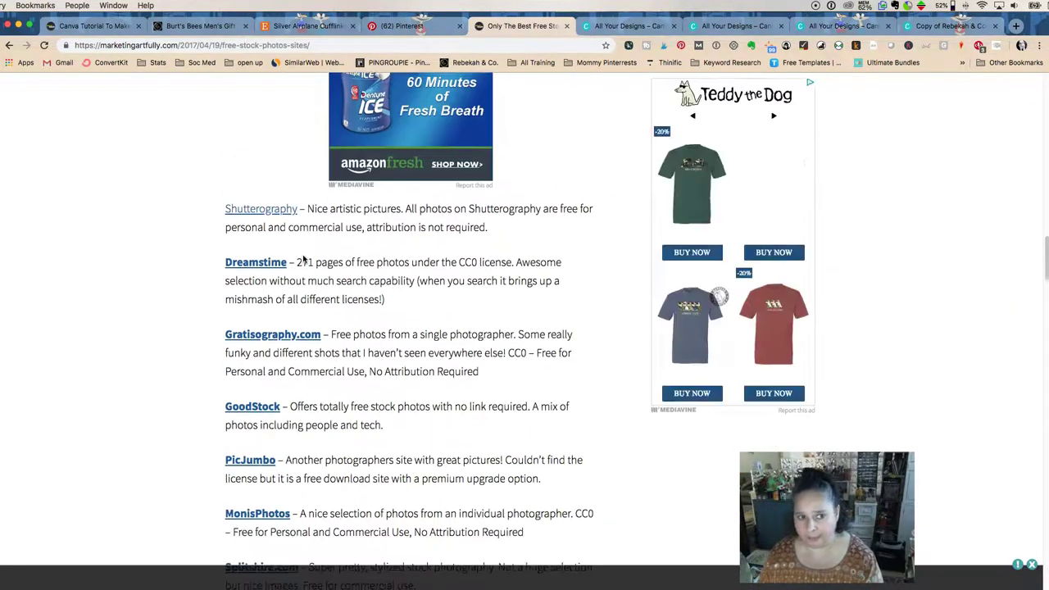
{"action": "scroll", "coordinate": [303, 259], "scroll_direction": "up", "scroll_amount": 1}
{"action": "scroll", "coordinate": [303, 259], "scroll_direction": "up", "scroll_amount": 10}
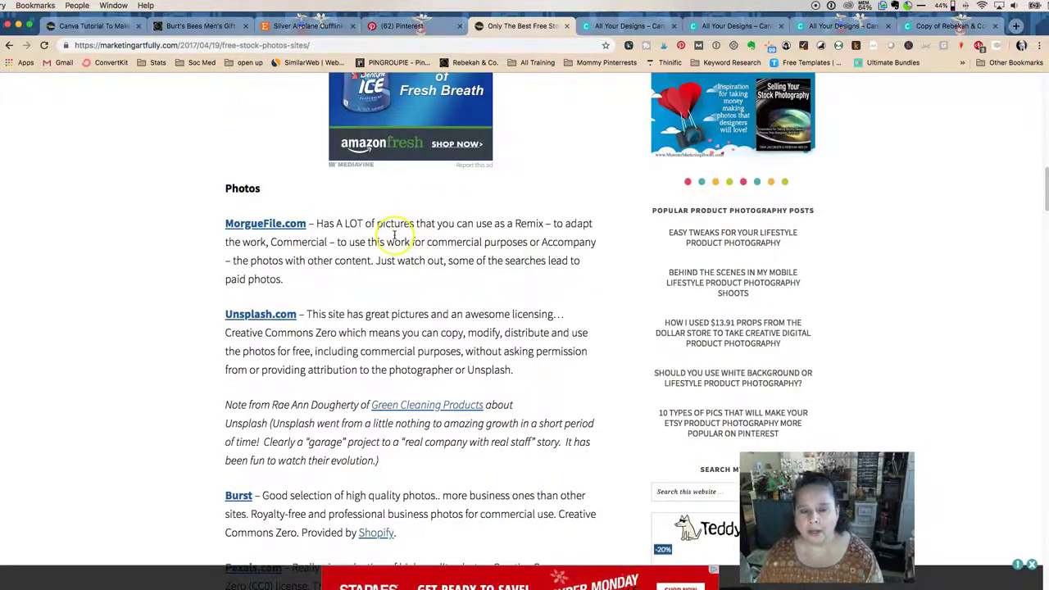
{"action": "left_click", "coordinate": [276, 227]}
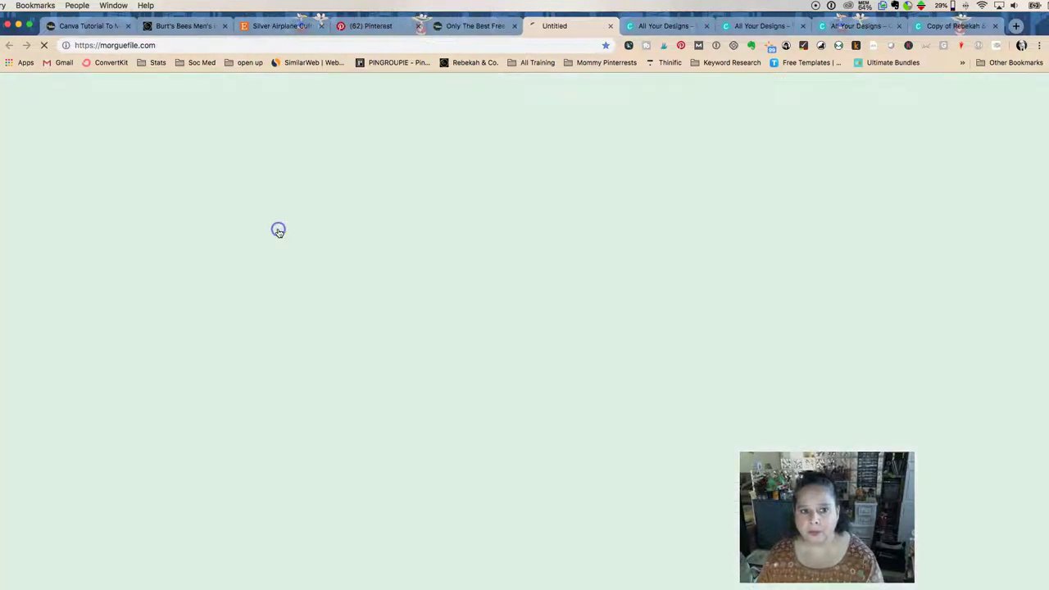
{"action": "left_click", "coordinate": [446, 29]}
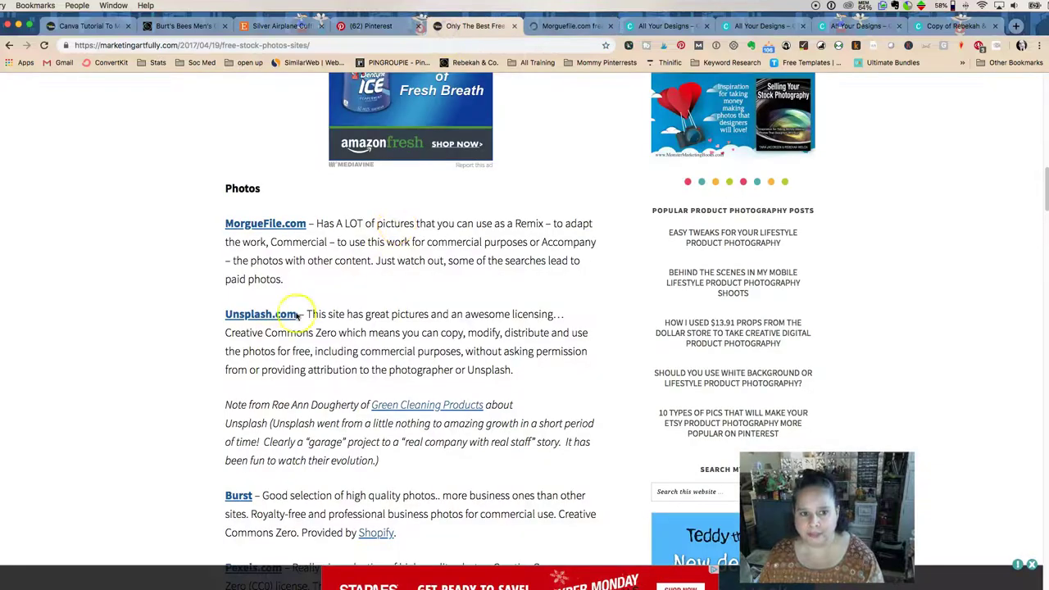
{"action": "left_click", "coordinate": [266, 313]}
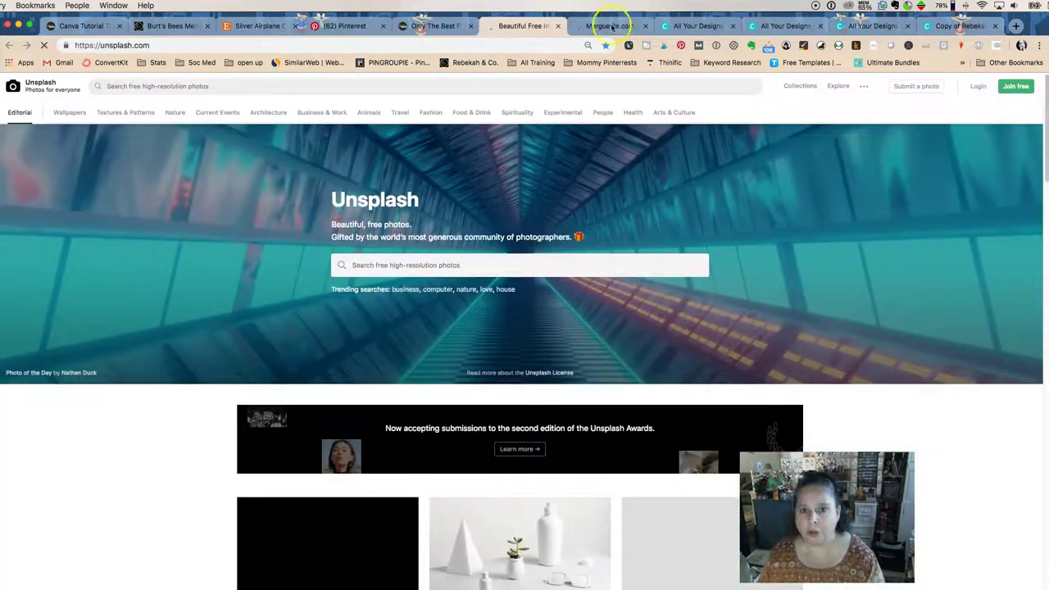
{"action": "left_click", "coordinate": [610, 25]}
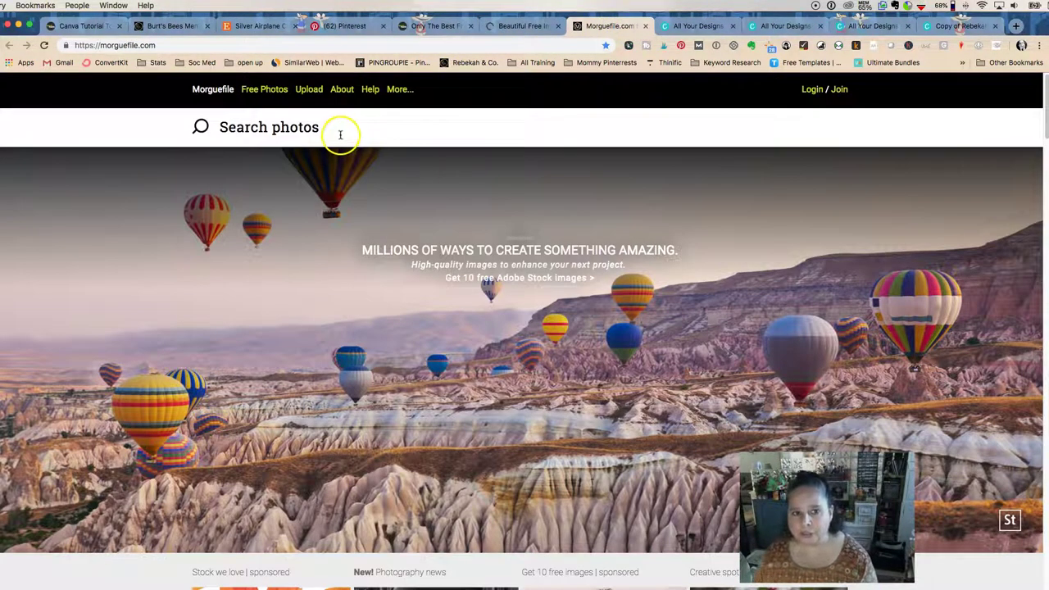
Search Morguefile for "beard" and look through the resulting photos
{"action": "left_click", "coordinate": [341, 135]}
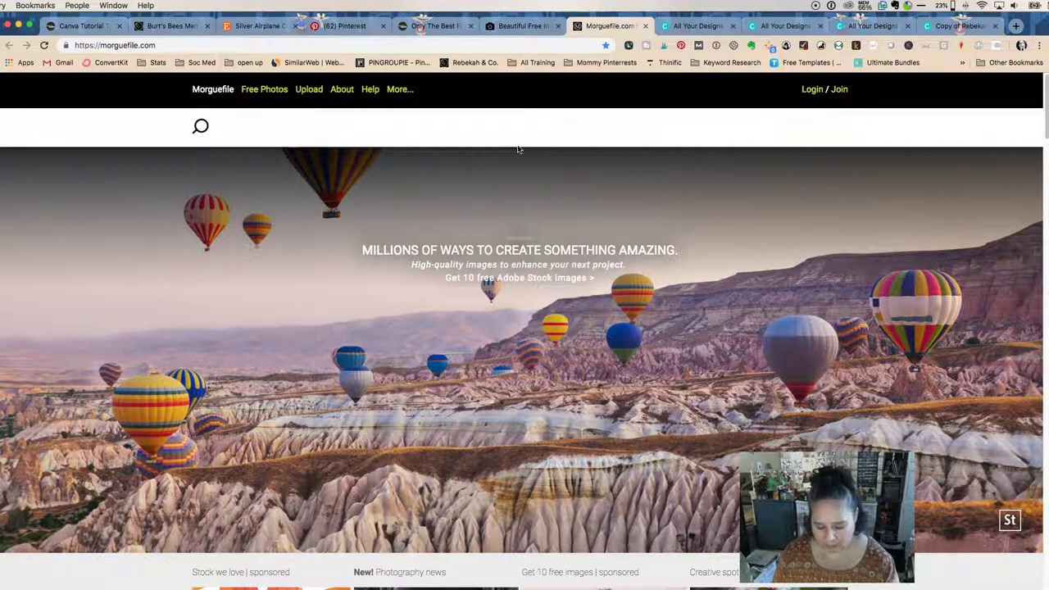
{"action": "type", "text": "beard"}
{"action": "key", "text": "Return"}
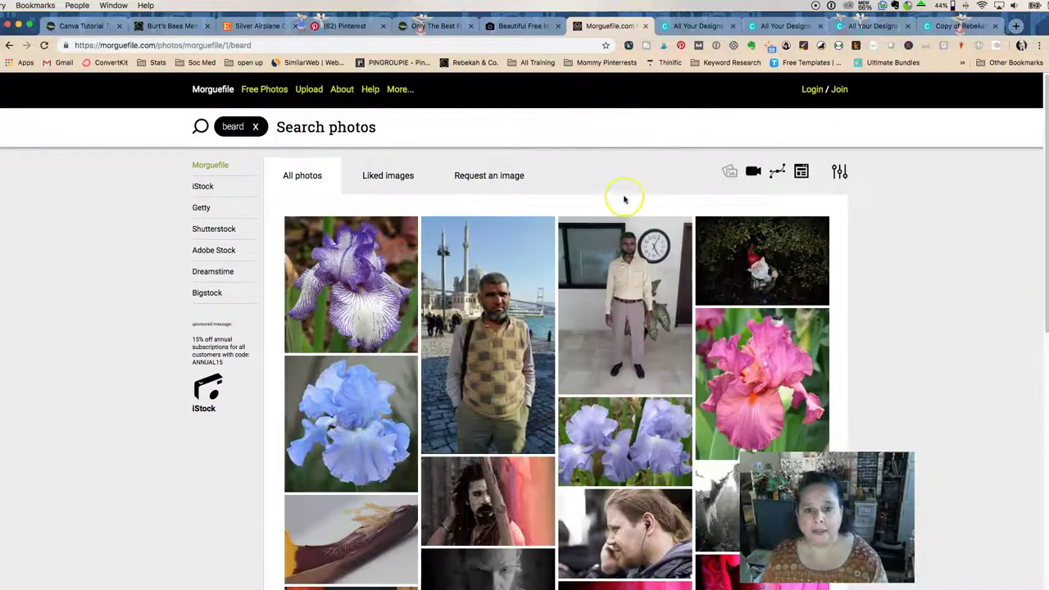
{"action": "scroll", "coordinate": [625, 206], "scroll_direction": "down", "scroll_amount": 3}
{"action": "scroll", "coordinate": [624, 199], "scroll_direction": "down", "scroll_amount": 3}
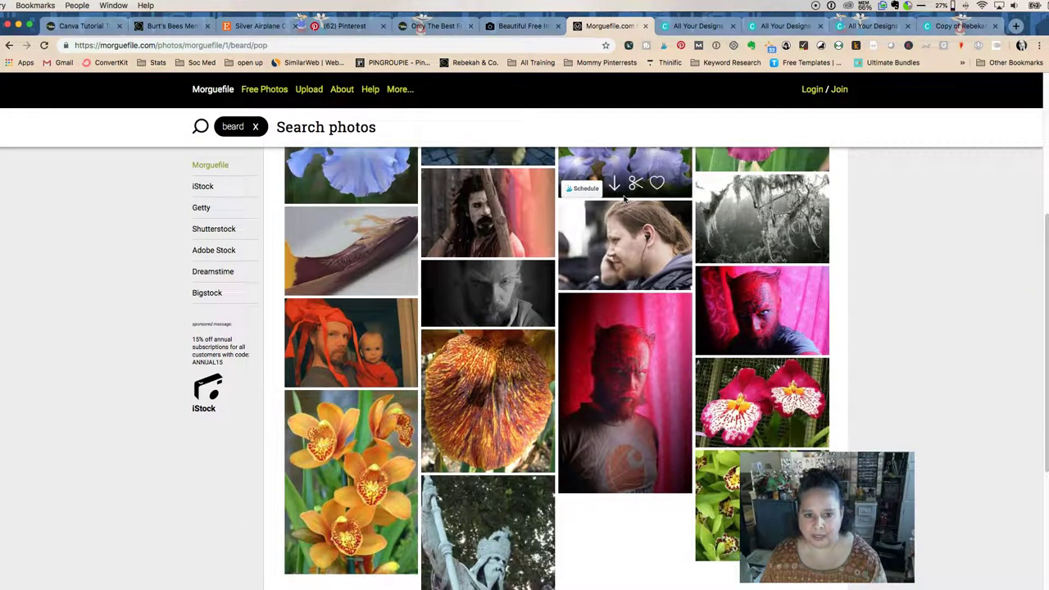
Look further down the Morguefile "beard" results for usable photos of bearded men
{"action": "scroll", "coordinate": [625, 199], "scroll_direction": "down", "scroll_amount": 10}
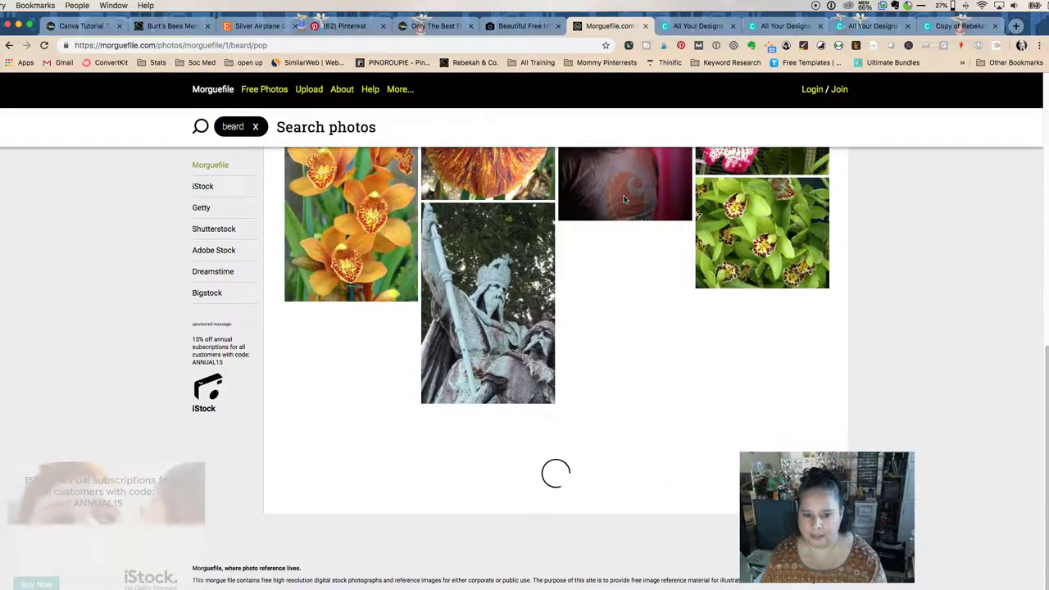
{"action": "scroll", "coordinate": [624, 199], "scroll_direction": "down", "scroll_amount": 12}
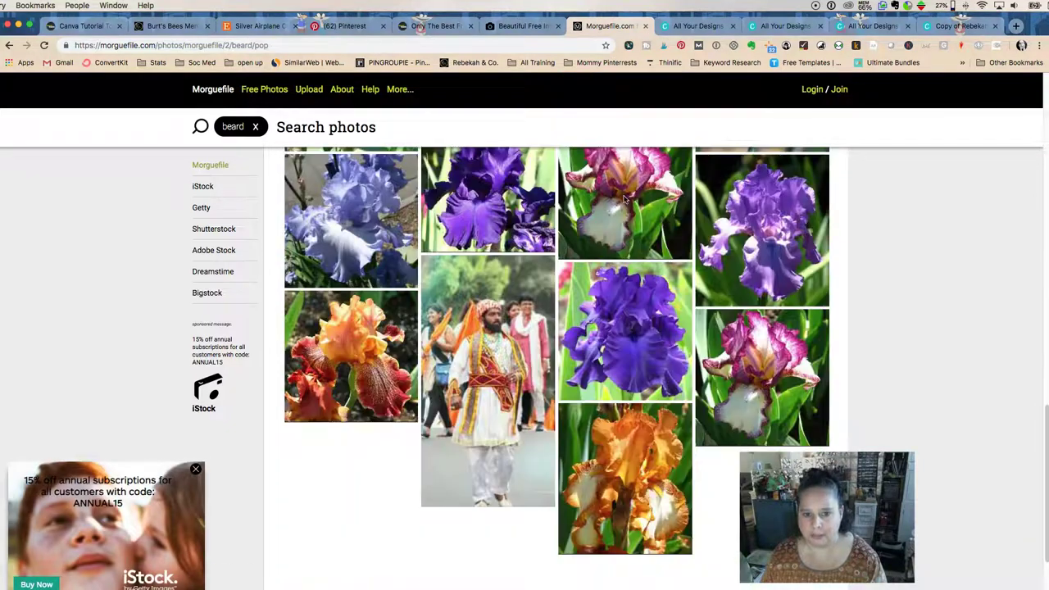
{"action": "scroll", "coordinate": [625, 199], "scroll_direction": "down", "scroll_amount": 10}
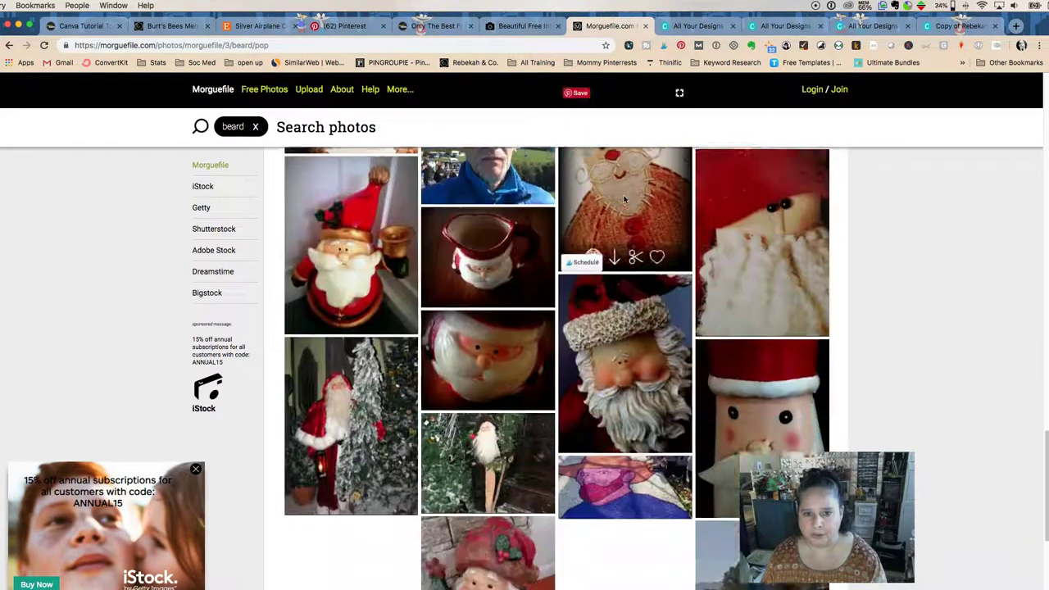
{"action": "scroll", "coordinate": [625, 199], "scroll_direction": "down", "scroll_amount": 10}
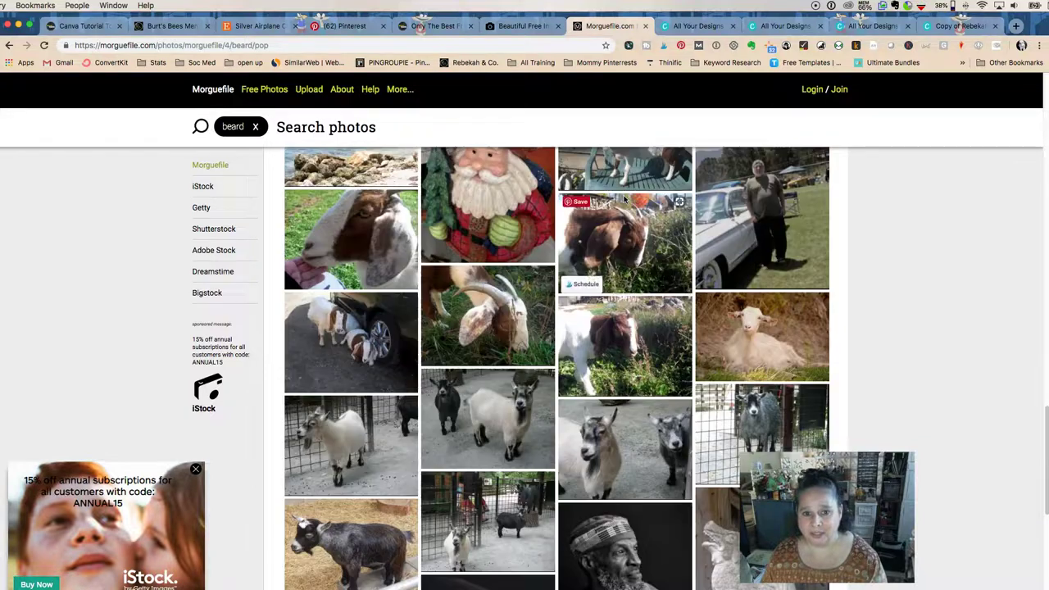
{"action": "scroll", "coordinate": [624, 200], "scroll_direction": "down", "scroll_amount": 5}
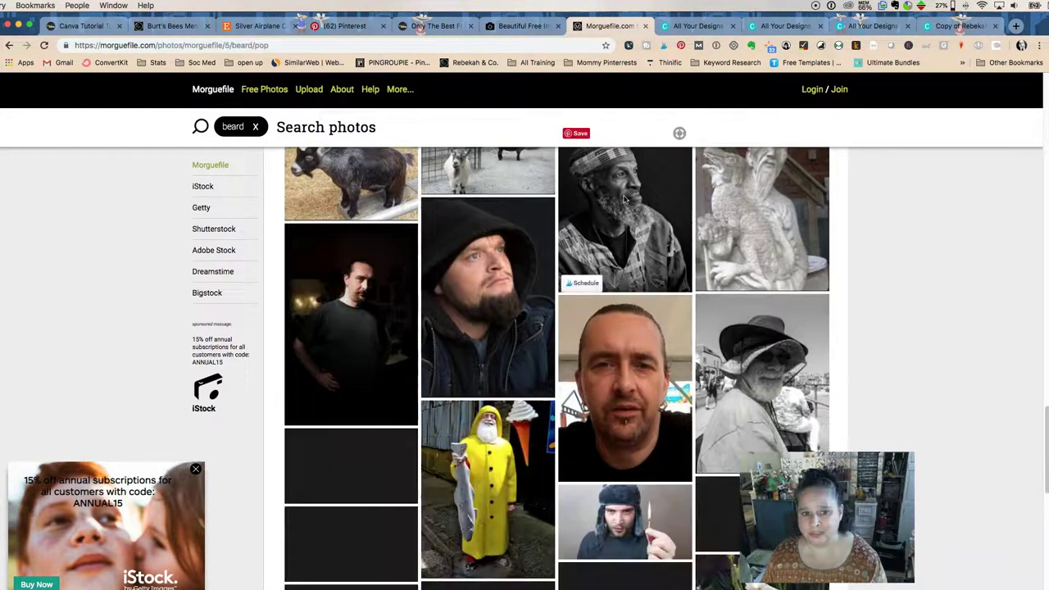
{"action": "scroll", "coordinate": [491, 303], "scroll_direction": "down", "scroll_amount": 5}
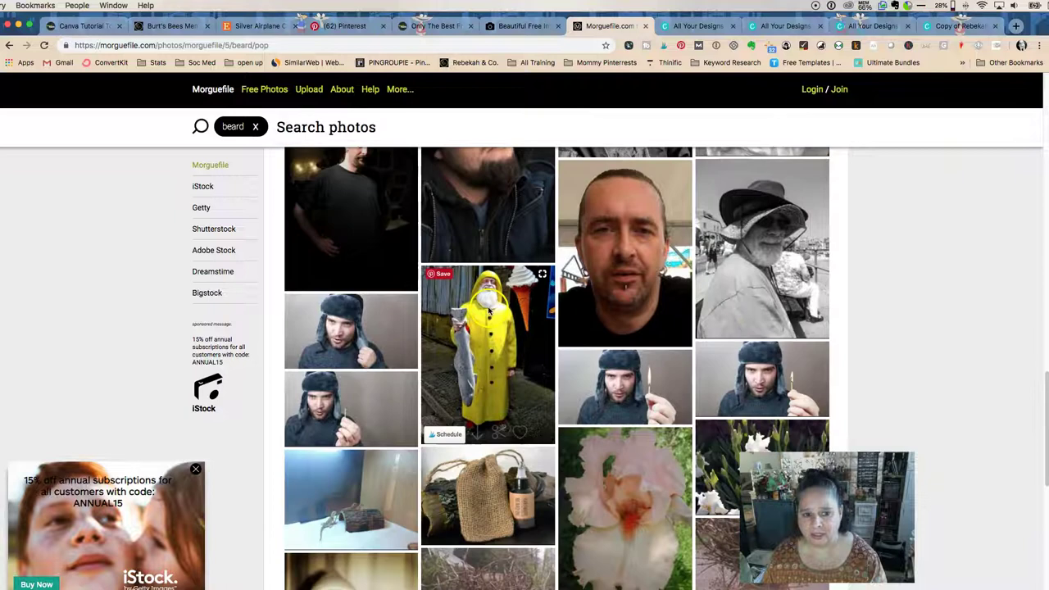
{"action": "scroll", "coordinate": [489, 310], "scroll_direction": "down", "scroll_amount": 10}
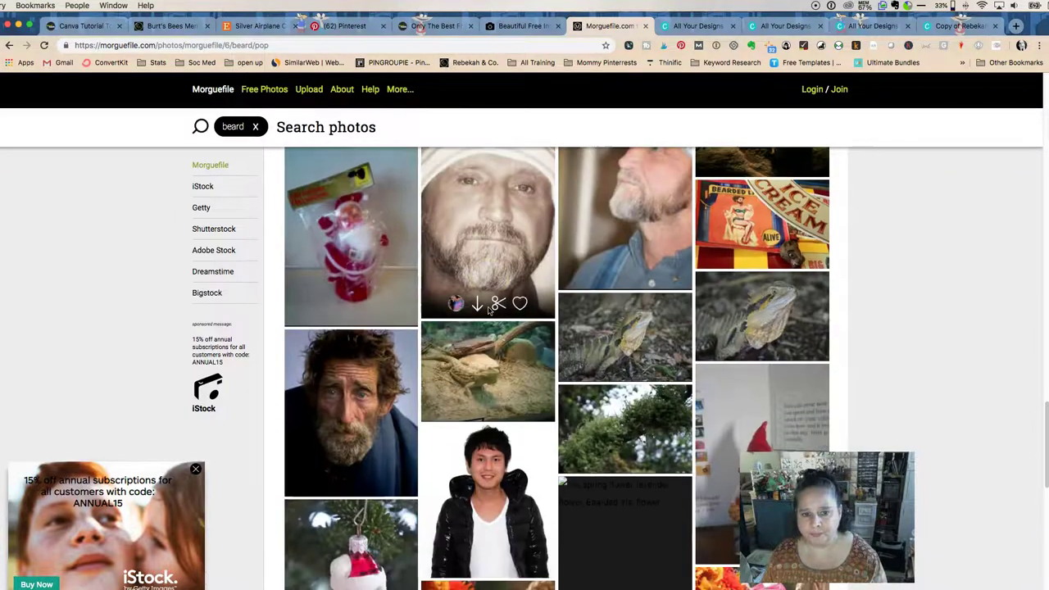
{"action": "scroll", "coordinate": [489, 310], "scroll_direction": "down", "scroll_amount": 1}
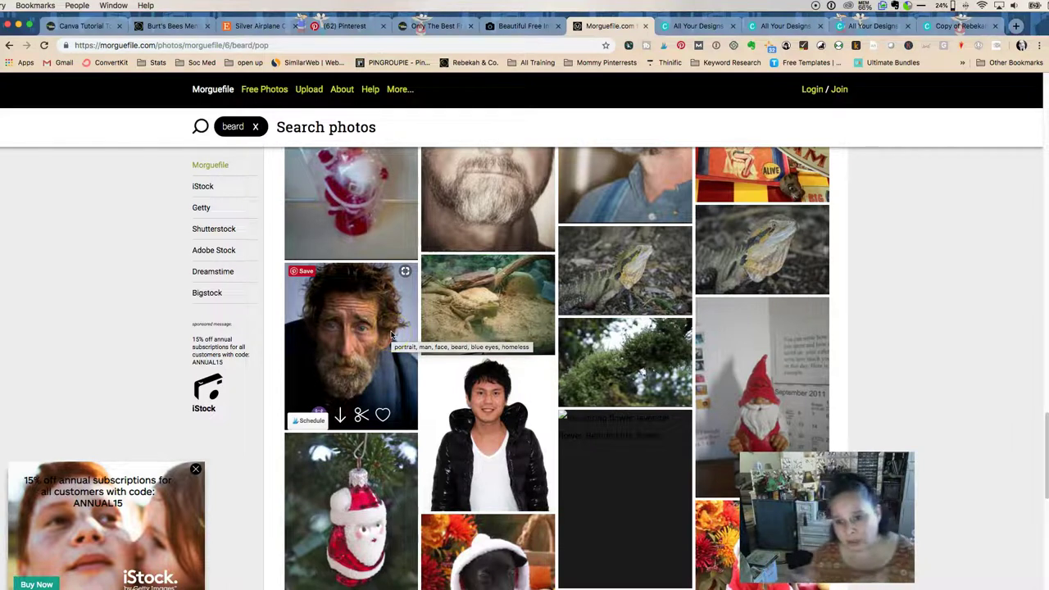
Switch to the Unsplash page, search it for "beard" and look through the resulting photos
{"action": "left_click", "coordinate": [520, 26]}
{"action": "left_click", "coordinate": [432, 26]}
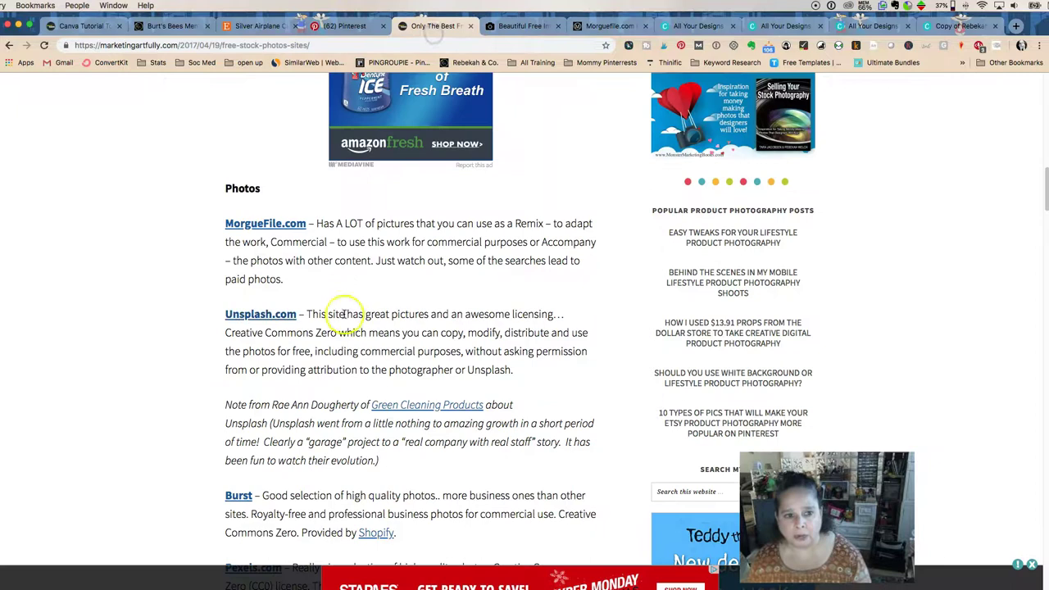
{"action": "left_click", "coordinate": [545, 27]}
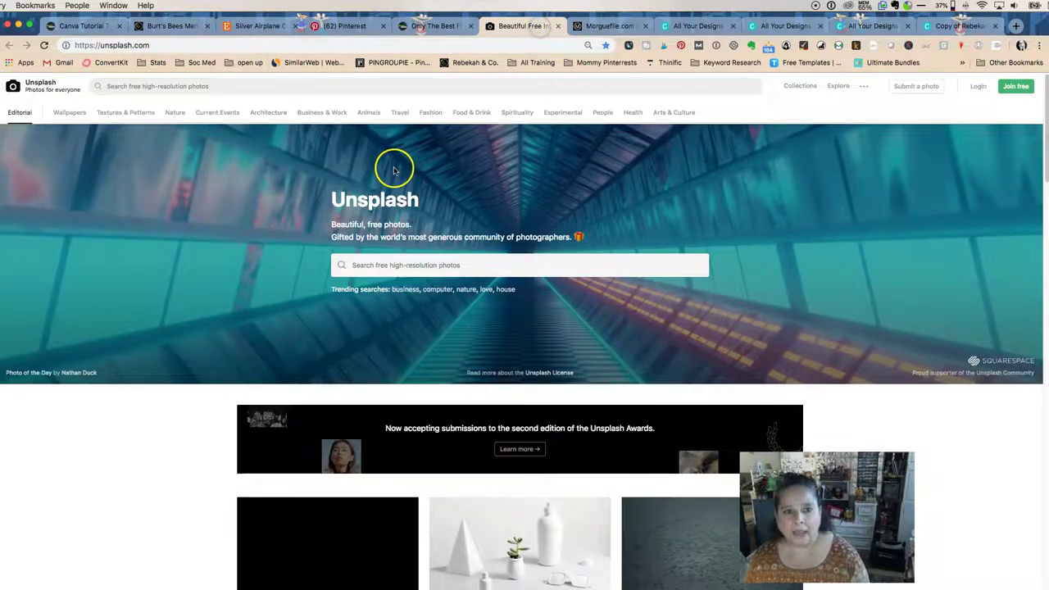
{"action": "left_click", "coordinate": [410, 263]}
{"action": "type", "text": "beard"}
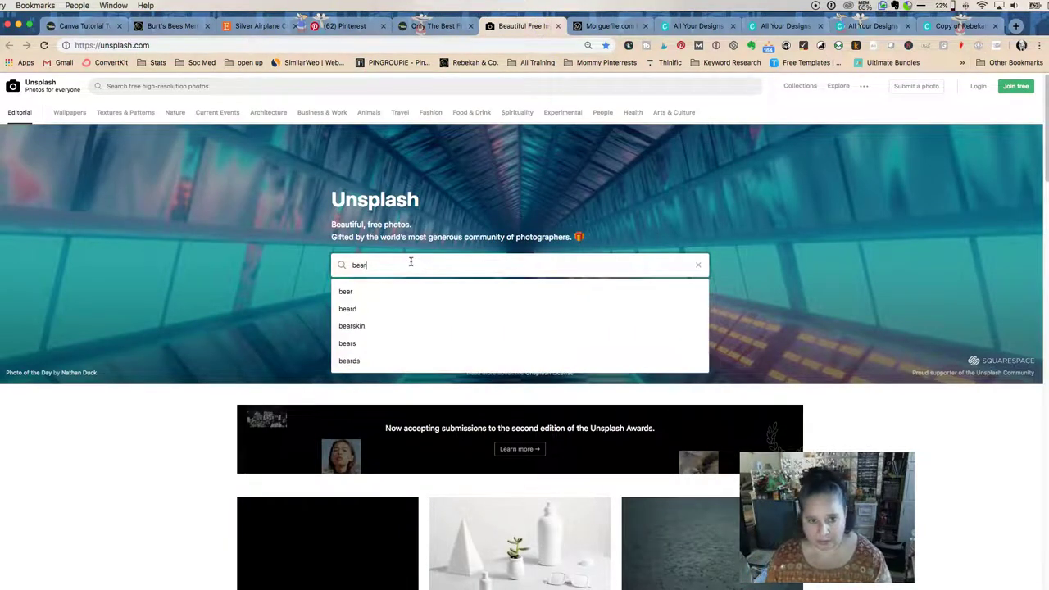
{"action": "key", "text": "Return"}
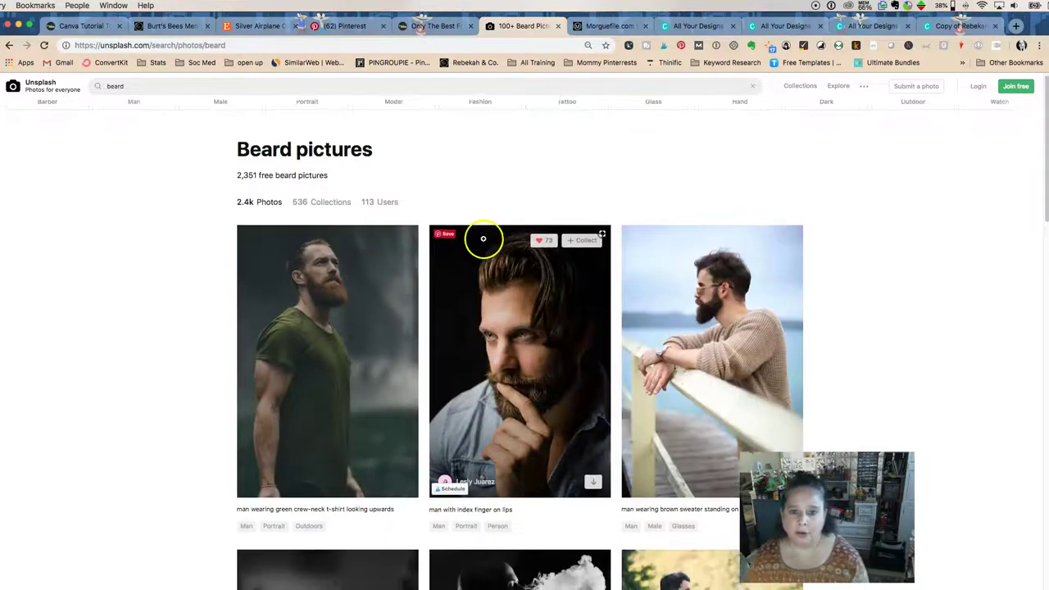
{"action": "scroll", "coordinate": [482, 238], "scroll_direction": "down", "scroll_amount": 3}
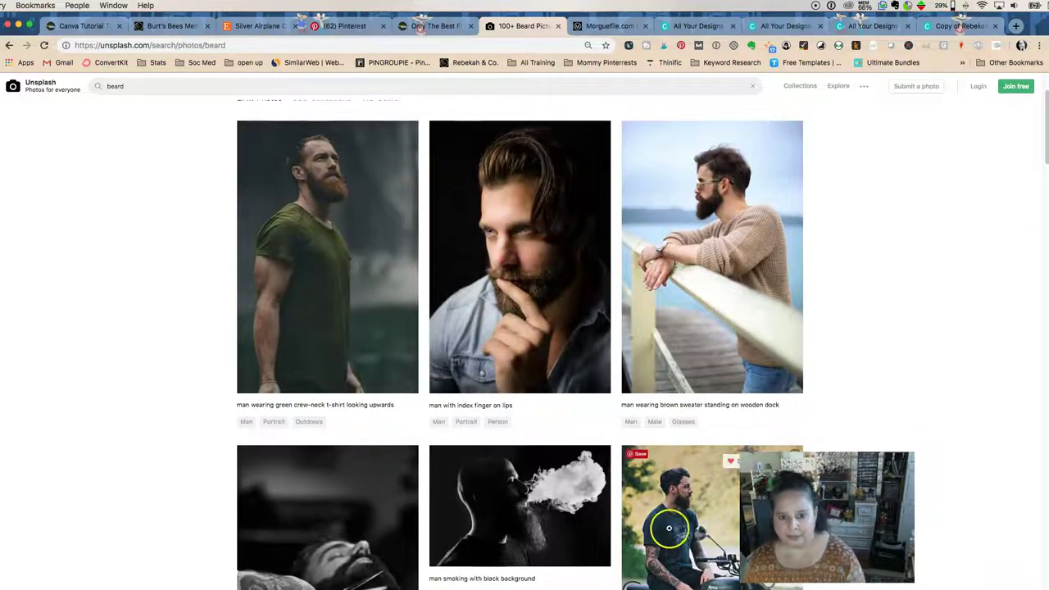
{"action": "scroll", "coordinate": [667, 525], "scroll_direction": "down", "scroll_amount": 4}
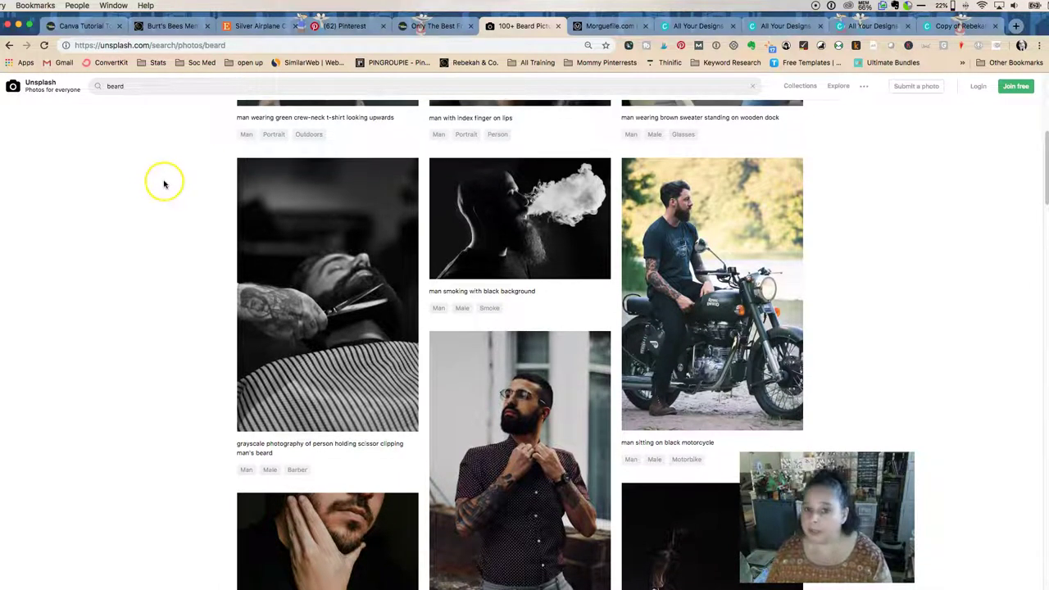
{"action": "scroll", "coordinate": [173, 179], "scroll_direction": "up", "scroll_amount": 5}
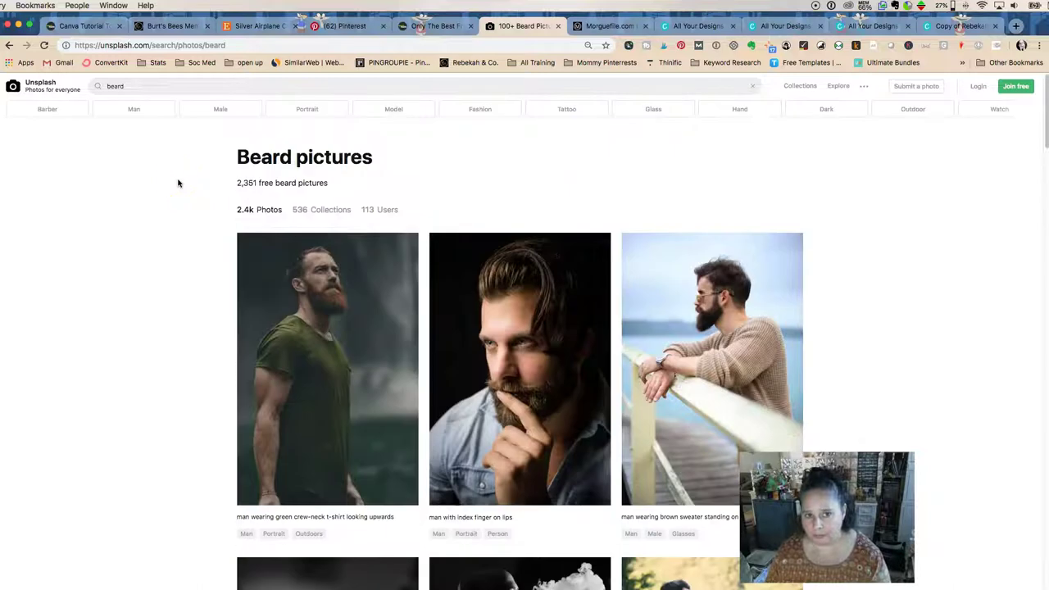
View the silver airplane cufflinks listing on Etsy, and search Pinterest for "pilot gifts" to look through the resulting pins
{"action": "left_click", "coordinate": [262, 26]}
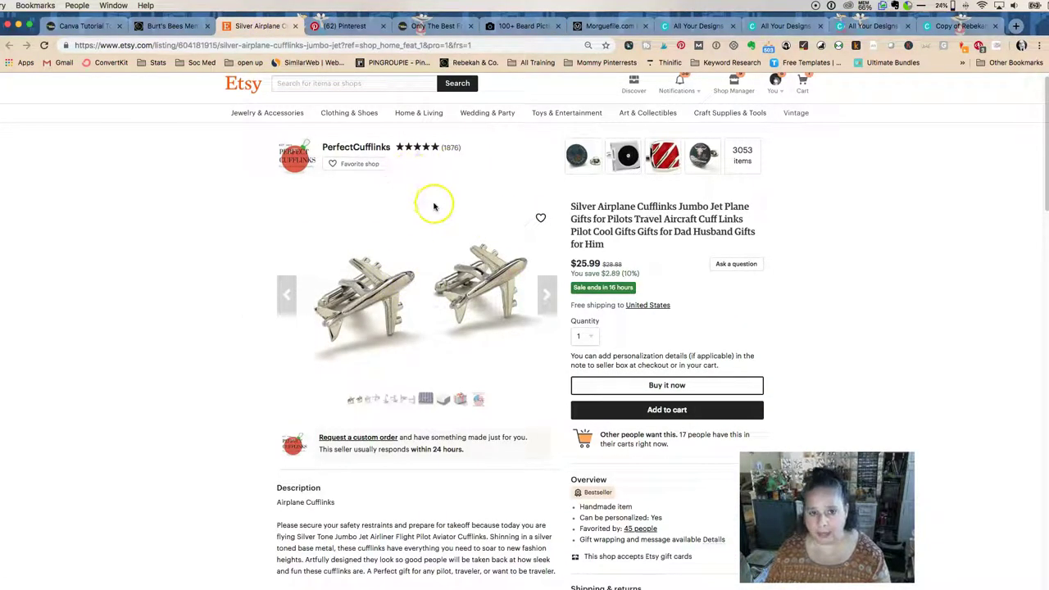
{"action": "mouse_move", "coordinate": [476, 215]}
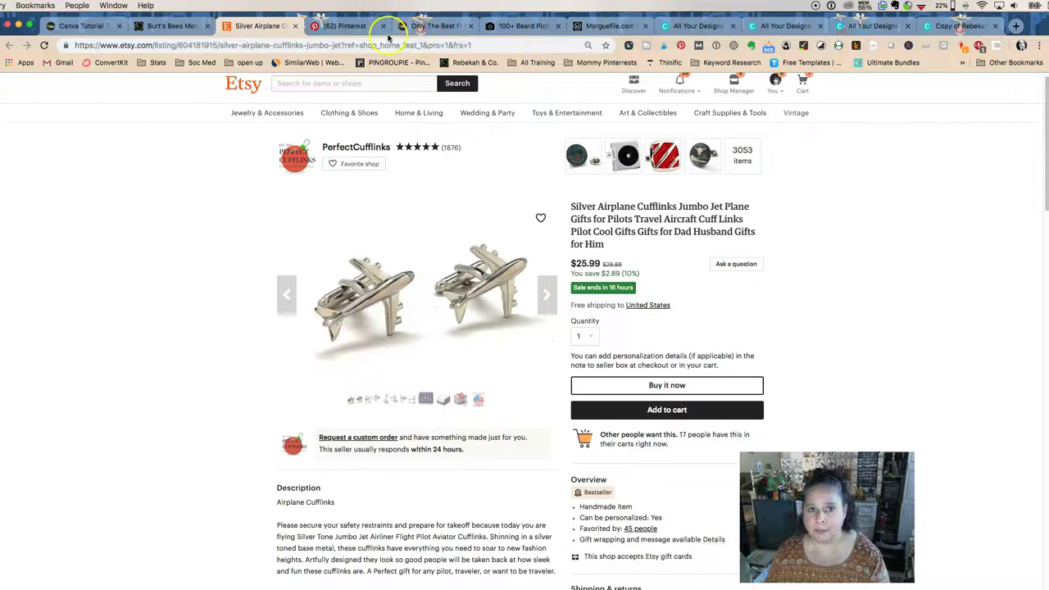
{"action": "left_click", "coordinate": [331, 27]}
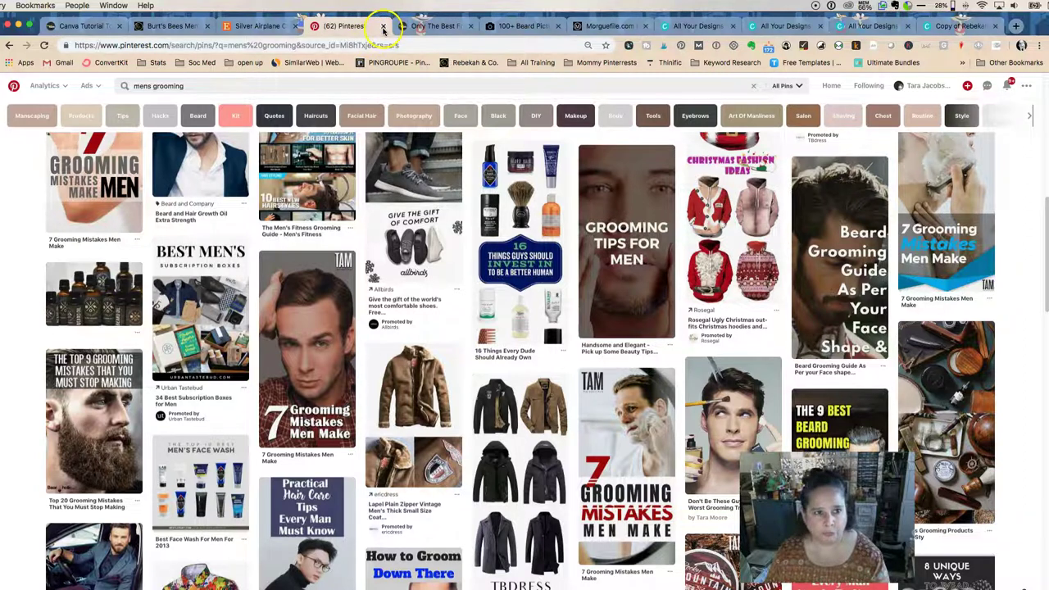
{"action": "left_click", "coordinate": [336, 86]}
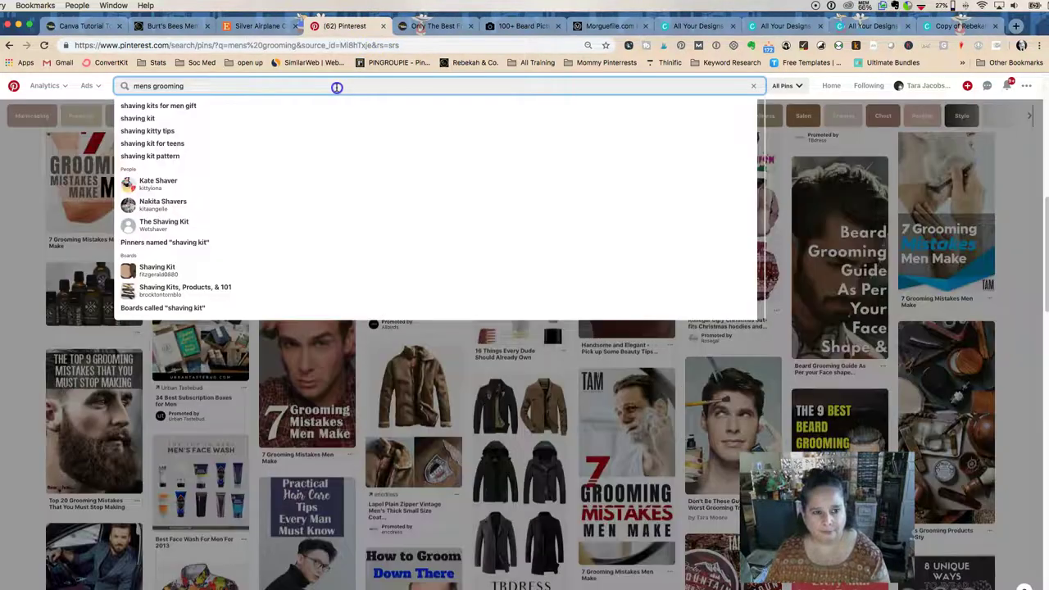
{"action": "type", "text": "p"}
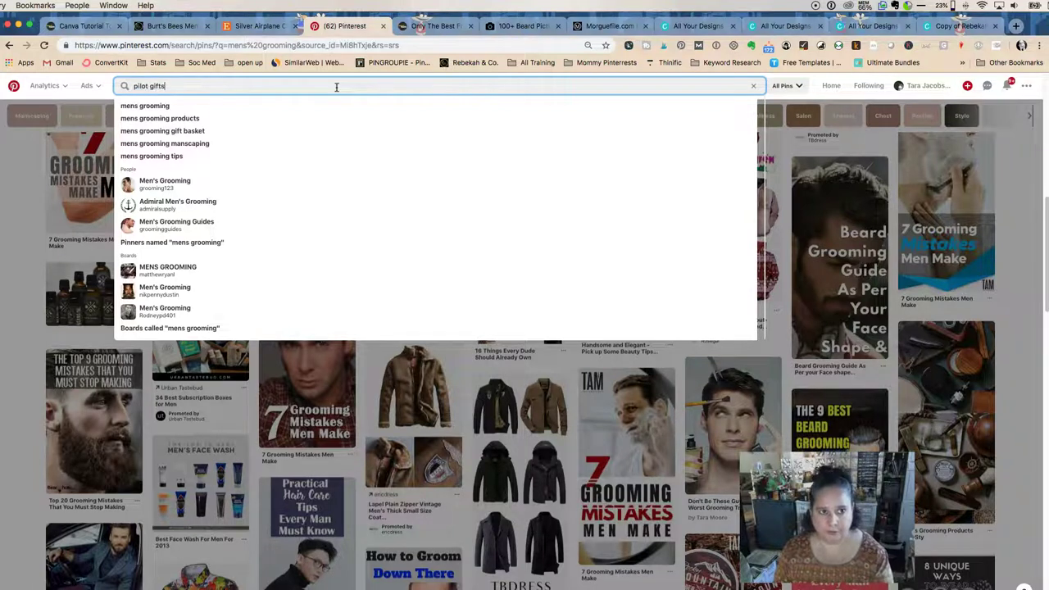
{"action": "type", "text": "ilot gifts"}
{"action": "key", "text": "Return"}
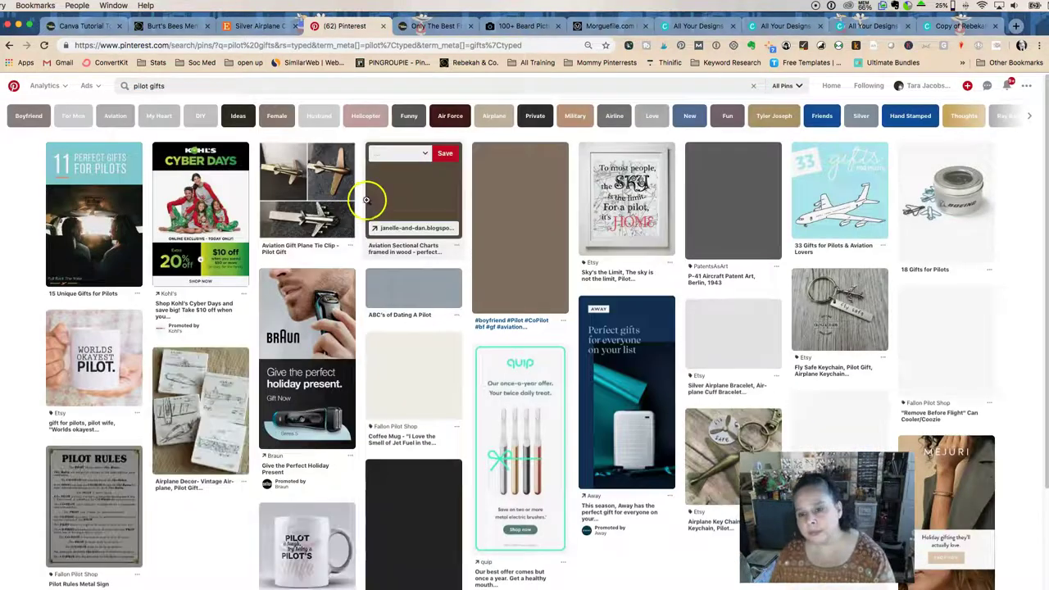
{"action": "scroll", "coordinate": [432, 243], "scroll_direction": "down", "scroll_amount": 2}
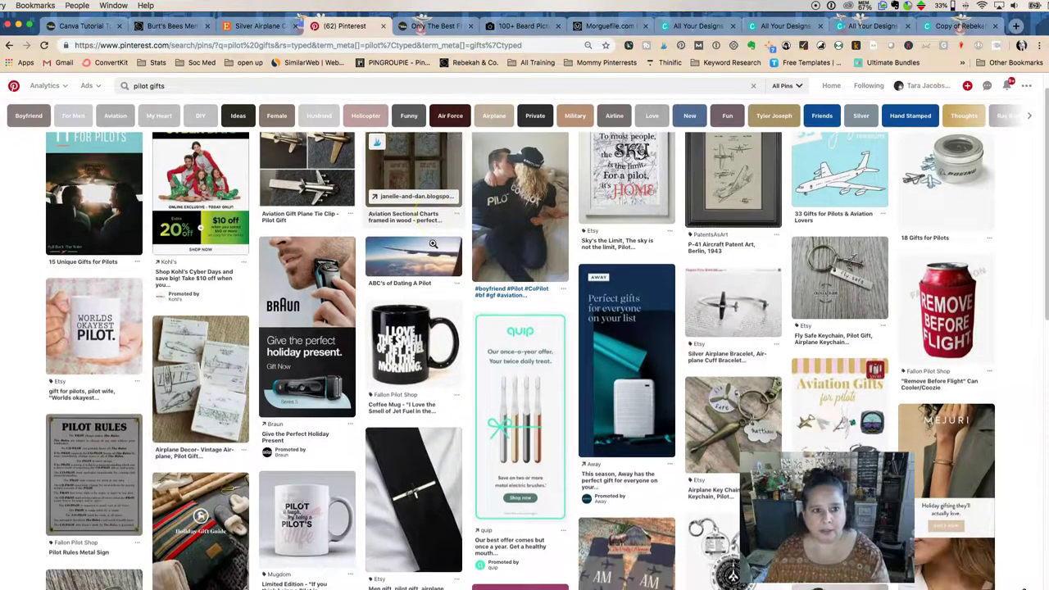
{"action": "scroll", "coordinate": [433, 243], "scroll_direction": "down", "scroll_amount": 3}
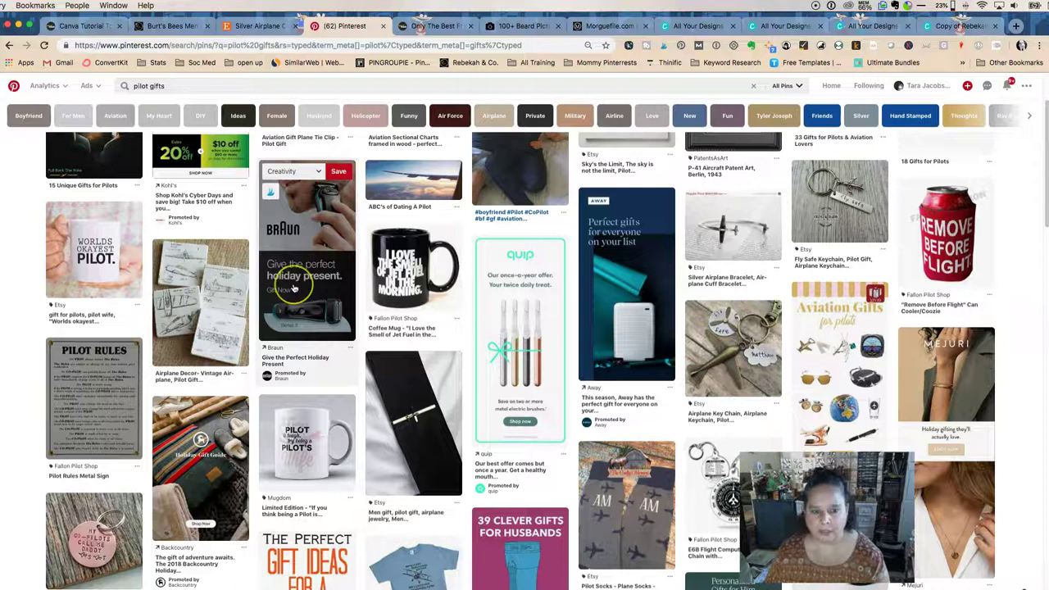
Switch to Canva, create a new blank Pinterest Graphic design and close the designs overview page it was started from
{"action": "left_click", "coordinate": [701, 27]}
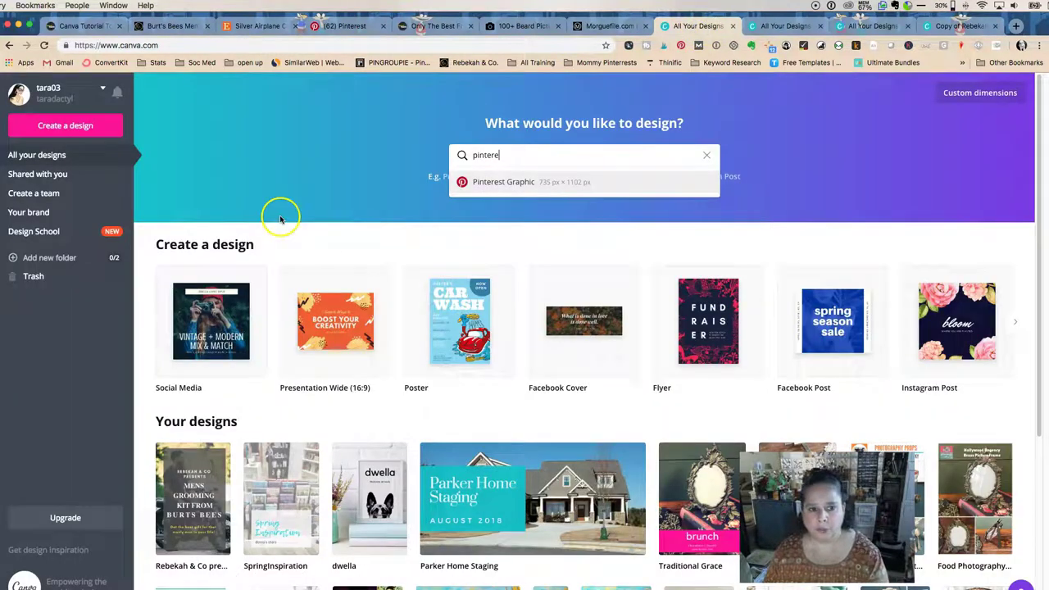
{"action": "left_click", "coordinate": [488, 182]}
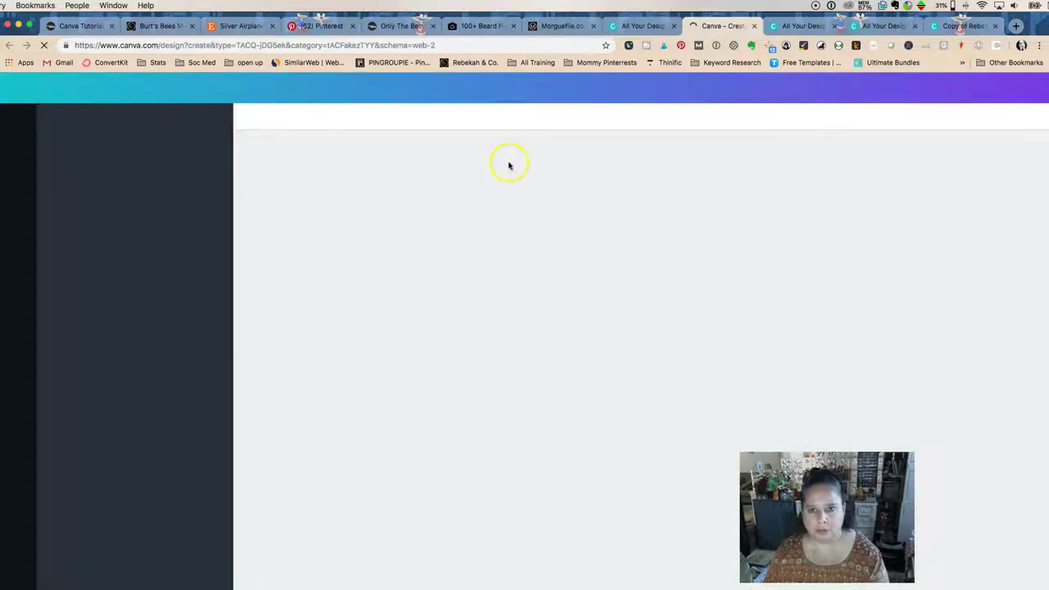
{"action": "left_click", "coordinate": [672, 25]}
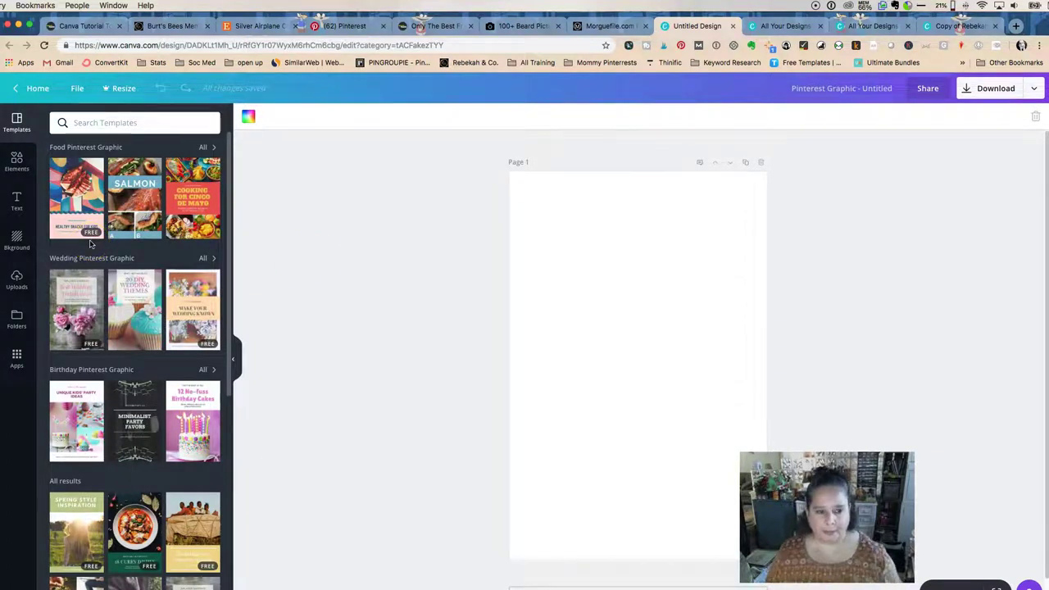
Apply the "Fast and Easy Ways to Dress Your Little Ones" template to the blank page and delete its photo of the children
{"action": "scroll", "coordinate": [98, 304], "scroll_direction": "down", "scroll_amount": 5}
{"action": "scroll", "coordinate": [99, 312], "scroll_direction": "down", "scroll_amount": 2}
{"action": "scroll", "coordinate": [123, 320], "scroll_direction": "down", "scroll_amount": 2}
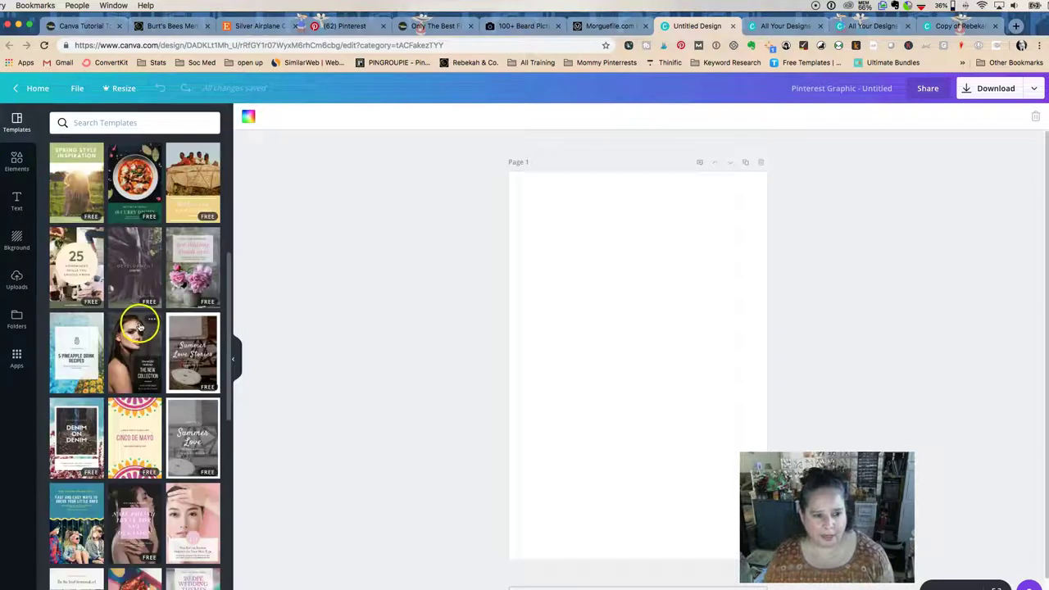
{"action": "scroll", "coordinate": [107, 246], "scroll_direction": "down", "scroll_amount": 4}
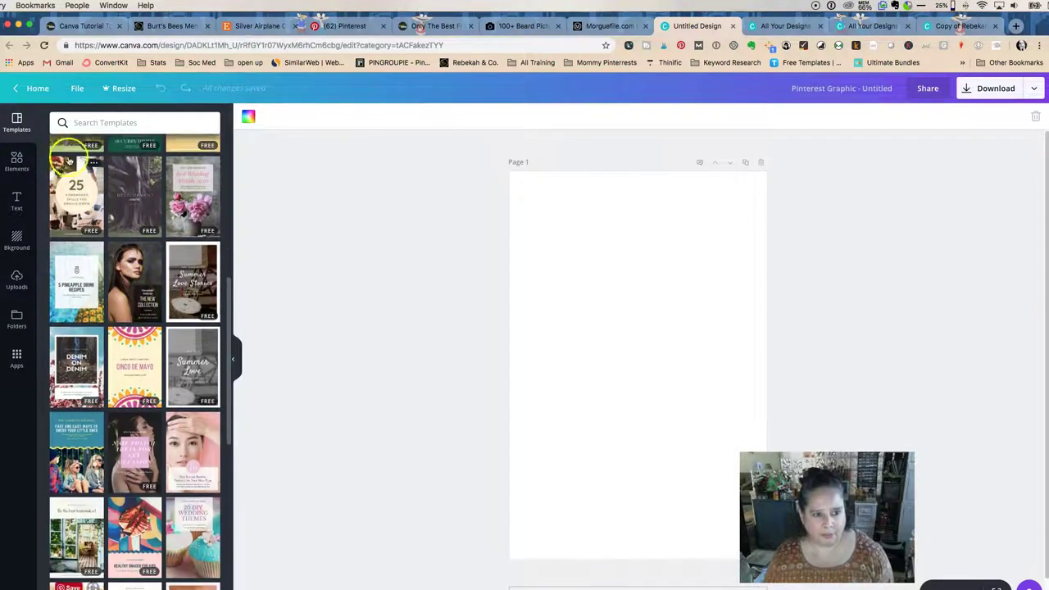
{"action": "scroll", "coordinate": [143, 315], "scroll_direction": "down", "scroll_amount": 2}
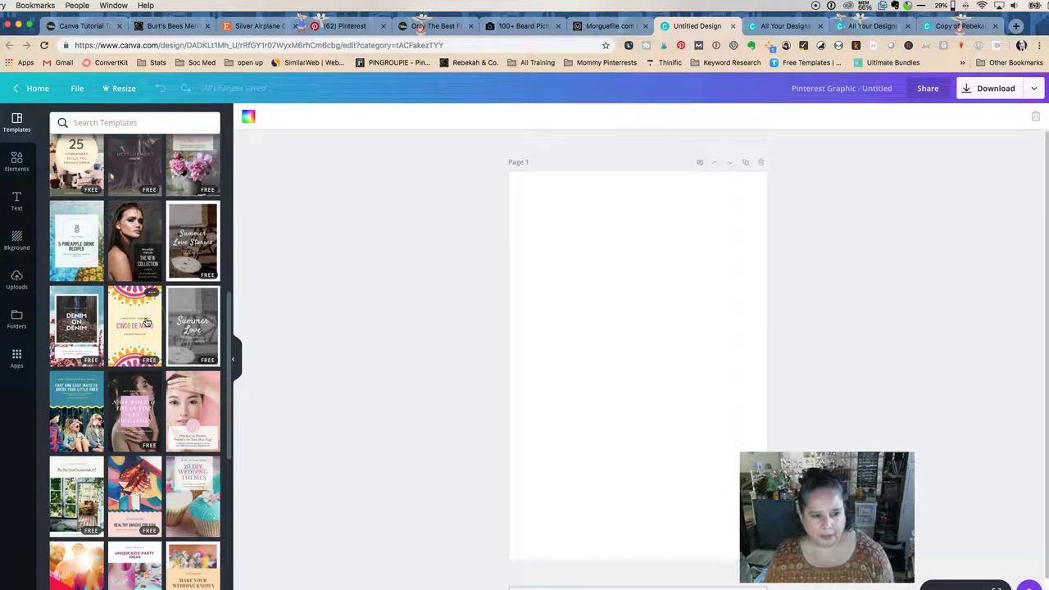
{"action": "scroll", "coordinate": [146, 322], "scroll_direction": "down", "scroll_amount": 2}
{"action": "scroll", "coordinate": [98, 316], "scroll_direction": "down", "scroll_amount": 1}
{"action": "left_click_drag", "start_coordinate": [56, 308], "coordinate": [658, 331]}
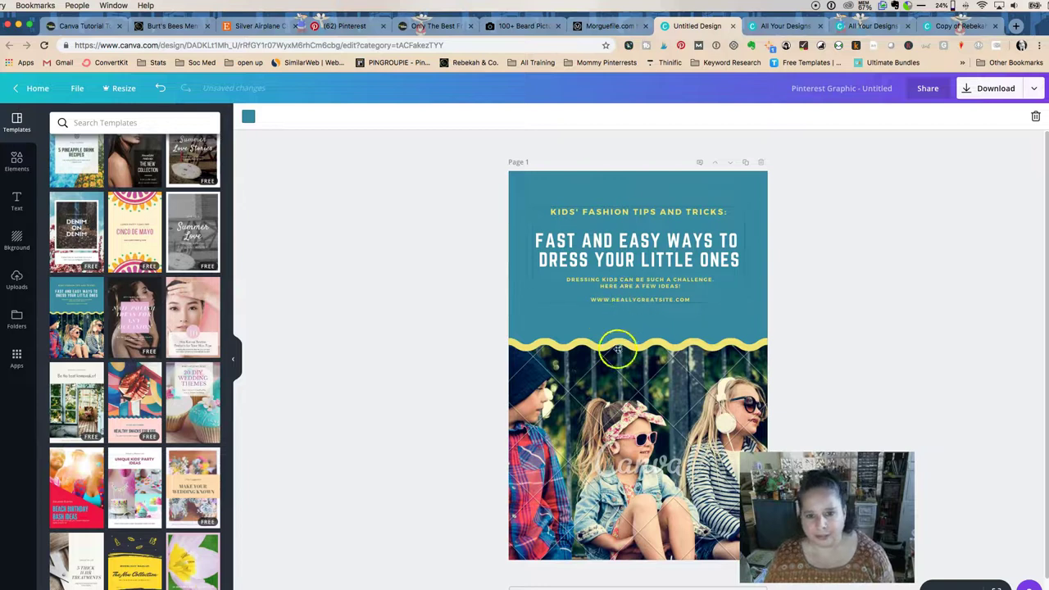
{"action": "left_click", "coordinate": [580, 418]}
{"action": "key", "text": "Delete"}
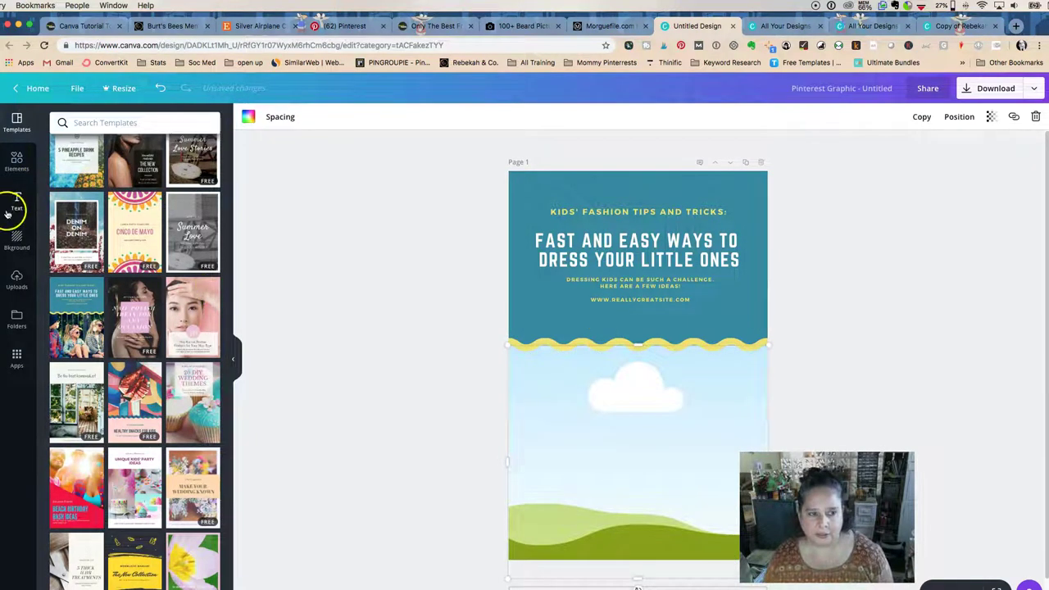
Switch to the Etsy cufflinks listing, enlarge the product photo and save it to the Desktop as a JPEG named "airplaines"
{"action": "left_click", "coordinate": [255, 25]}
{"action": "right_click", "coordinate": [360, 299]}
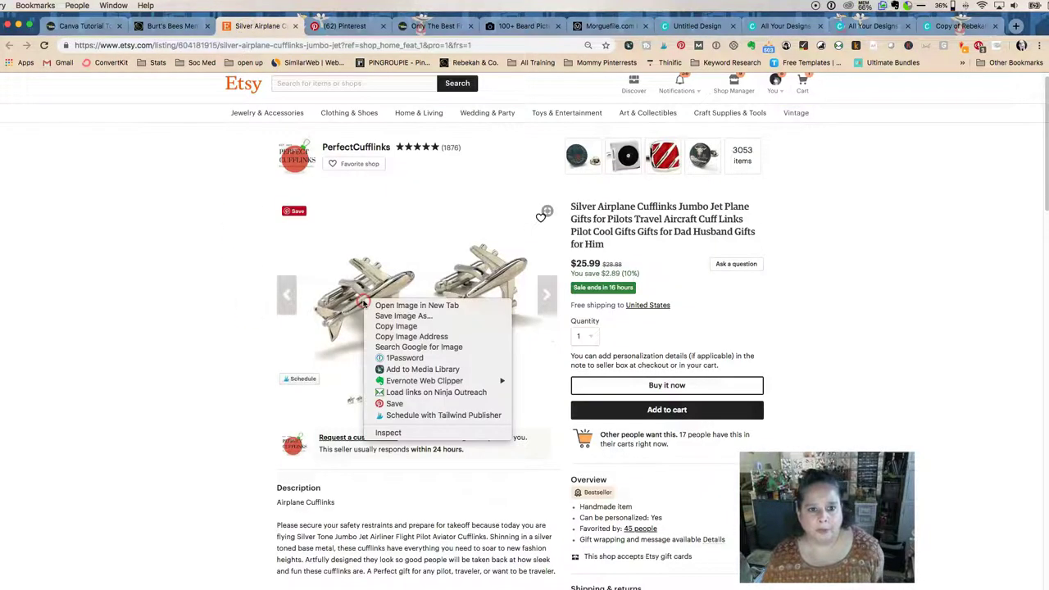
{"action": "left_click", "coordinate": [393, 325]}
{"action": "left_click", "coordinate": [457, 260]}
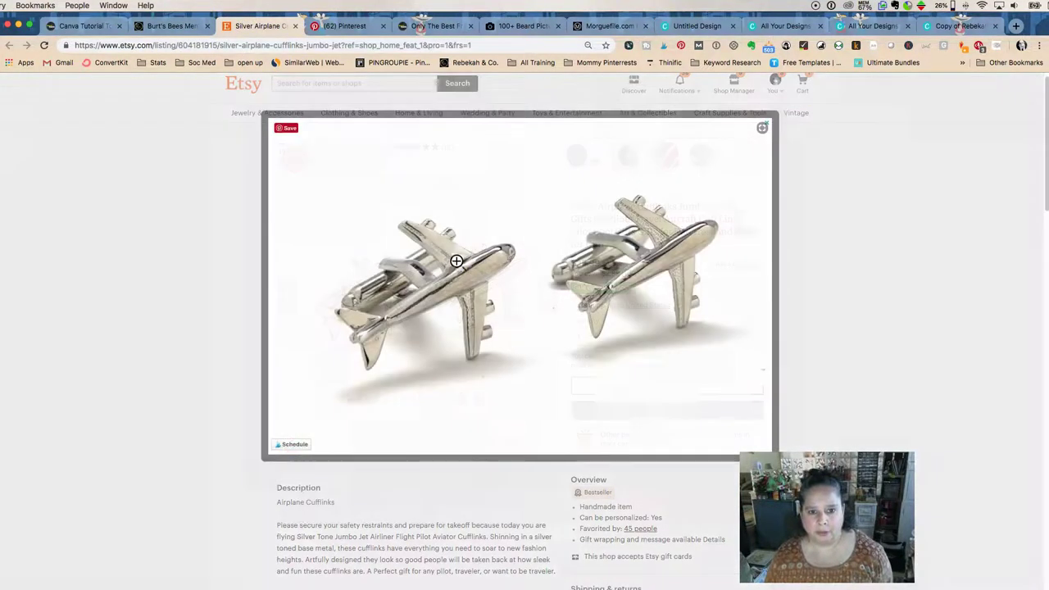
{"action": "right_click", "coordinate": [437, 271]}
{"action": "left_click", "coordinate": [467, 287]}
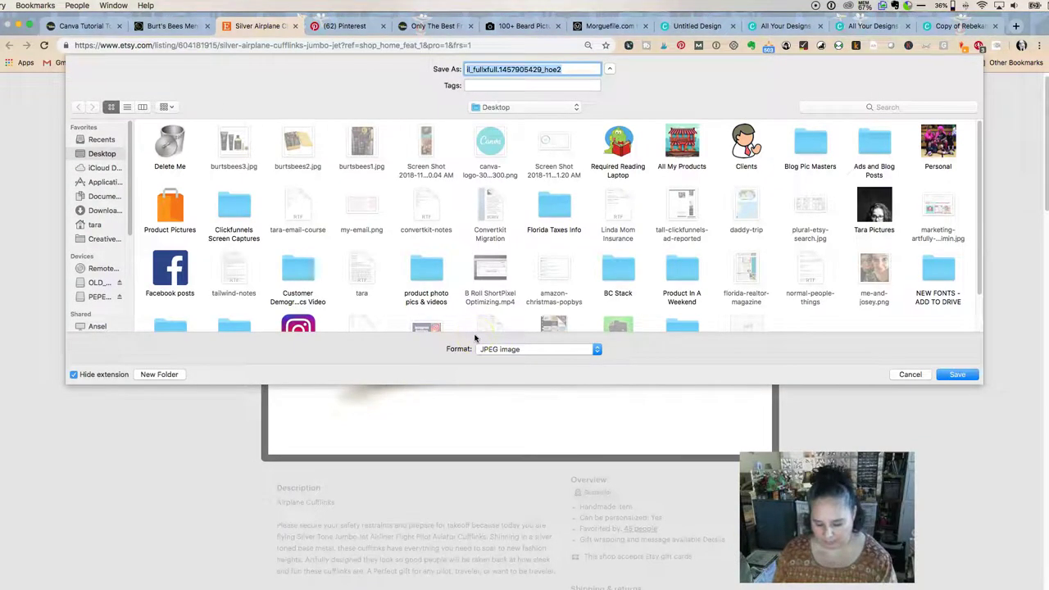
{"action": "type", "text": "airplanes"}
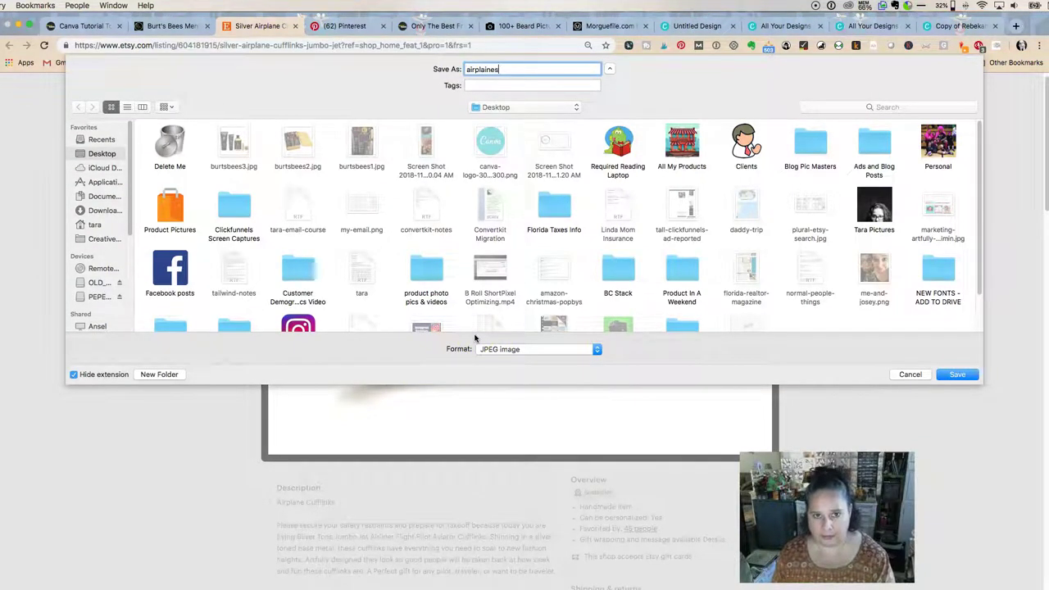
{"action": "key", "text": "Return"}
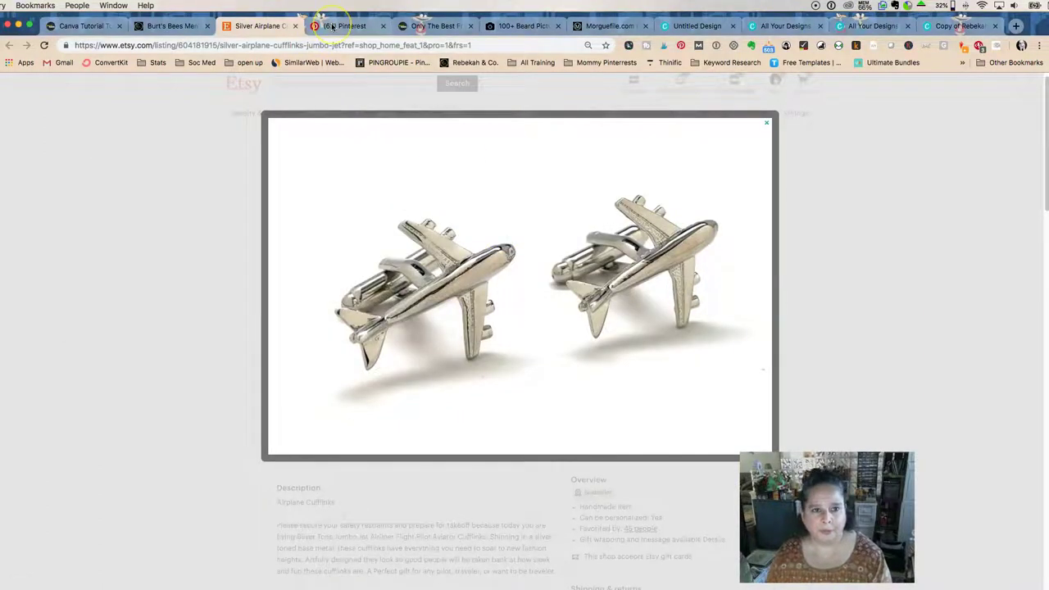
Switch to the Canva design, upload the saved airplane cufflinks photo and place it in the empty picture frame
{"action": "left_click", "coordinate": [694, 25]}
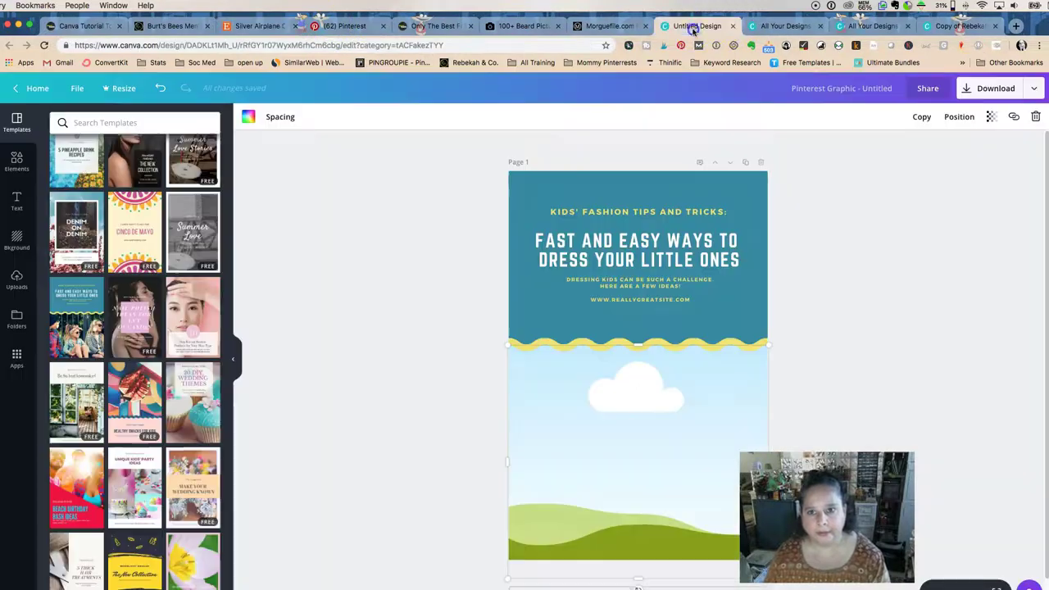
{"action": "left_click", "coordinate": [17, 281]}
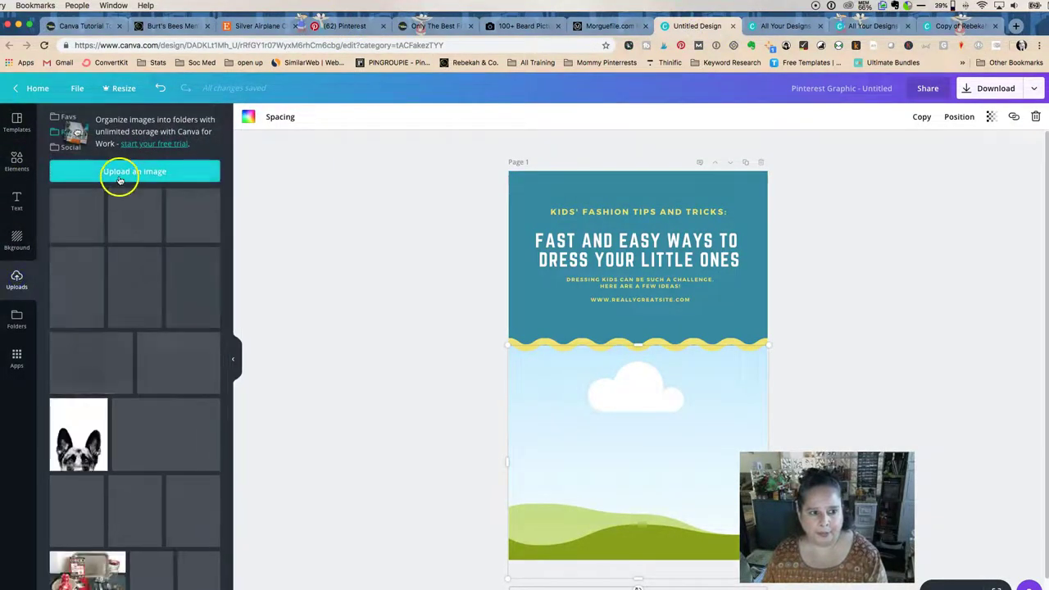
{"action": "left_click", "coordinate": [119, 175]}
{"action": "left_click", "coordinate": [245, 99]}
{"action": "double_click", "coordinate": [244, 100]}
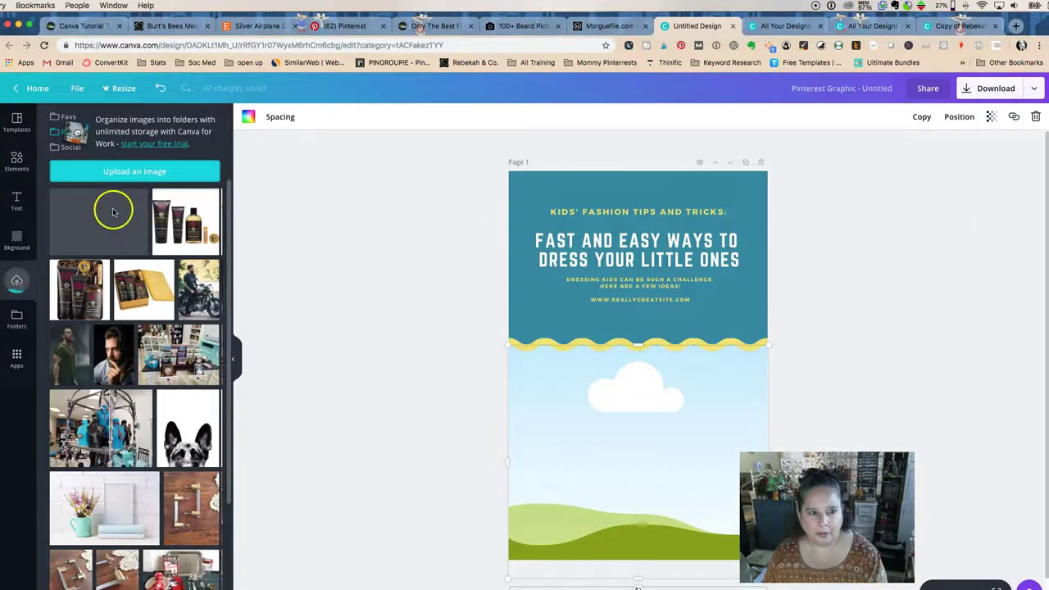
{"action": "left_click_drag", "start_coordinate": [98, 217], "coordinate": [170, 233]}
{"action": "left_click_drag", "start_coordinate": [82, 217], "coordinate": [646, 414]}
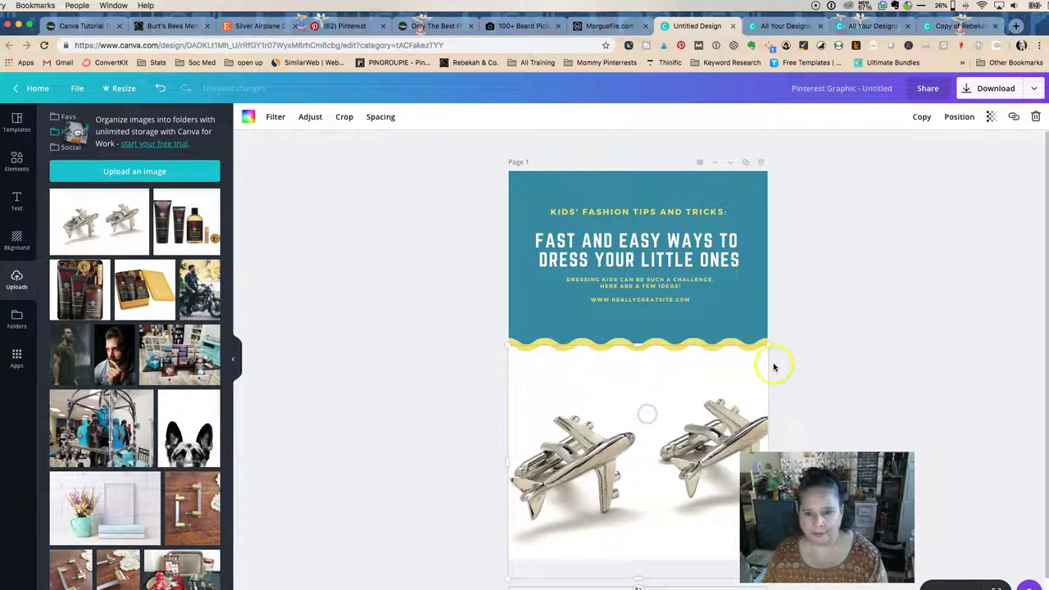
Align the picture frame with the page's lower edge, remove its photo and resize the frame to span the page width
{"action": "left_click_drag", "start_coordinate": [581, 450], "coordinate": [580, 432]}
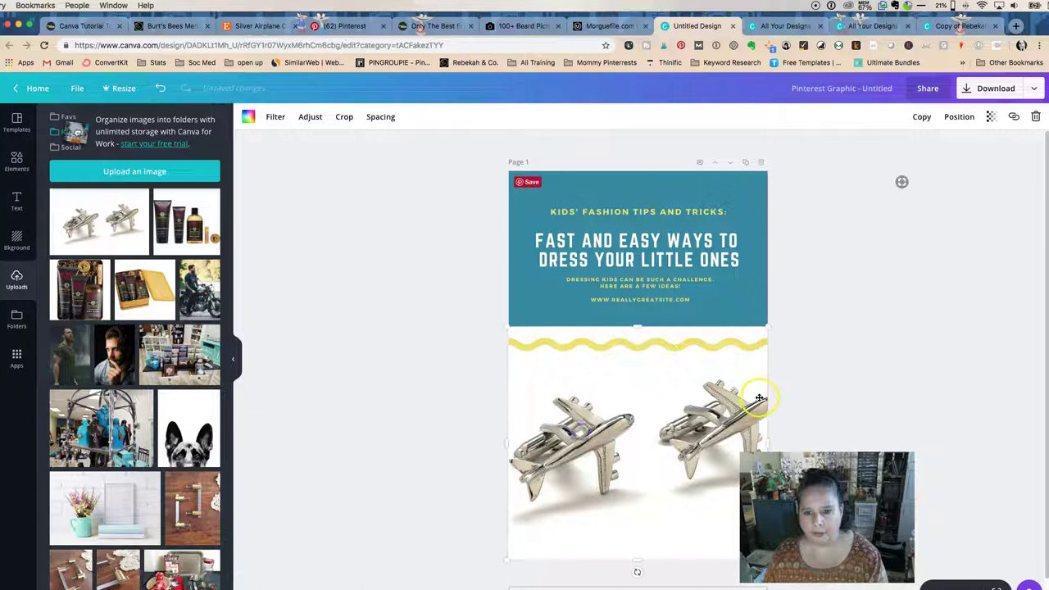
{"action": "left_click_drag", "start_coordinate": [769, 327], "coordinate": [754, 354]}
{"action": "left_click_drag", "start_coordinate": [655, 402], "coordinate": [662, 412]}
{"action": "key", "text": "Delete"}
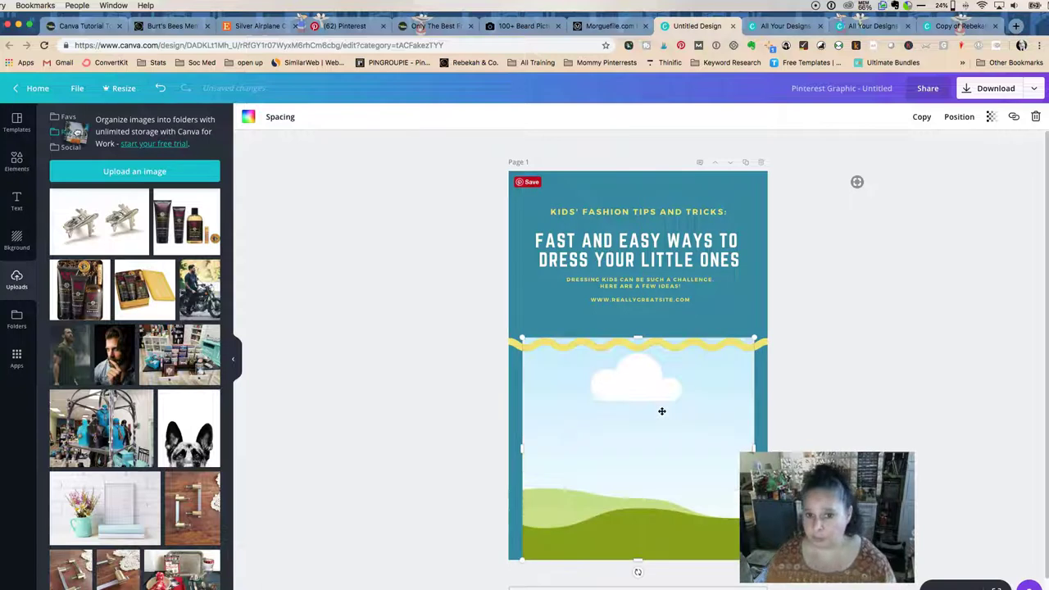
{"action": "left_click_drag", "start_coordinate": [754, 446], "coordinate": [764, 442]}
{"action": "left_click_drag", "start_coordinate": [523, 451], "coordinate": [510, 450]}
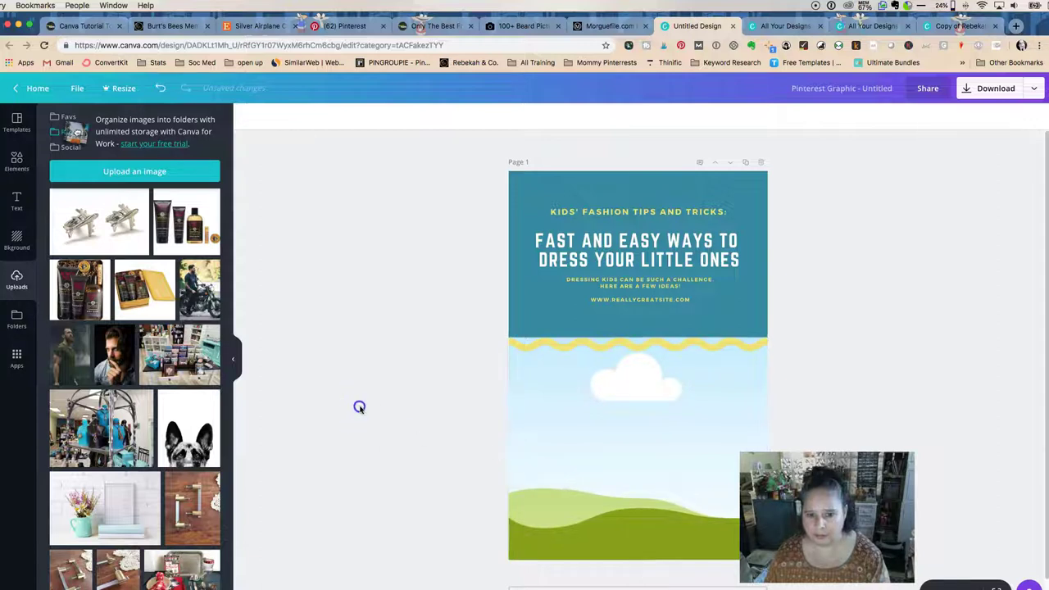
Fill the resized frame with the airplane cufflinks photo again and shift the picture slightly left within its crop
{"action": "left_click_drag", "start_coordinate": [82, 229], "coordinate": [543, 421]}
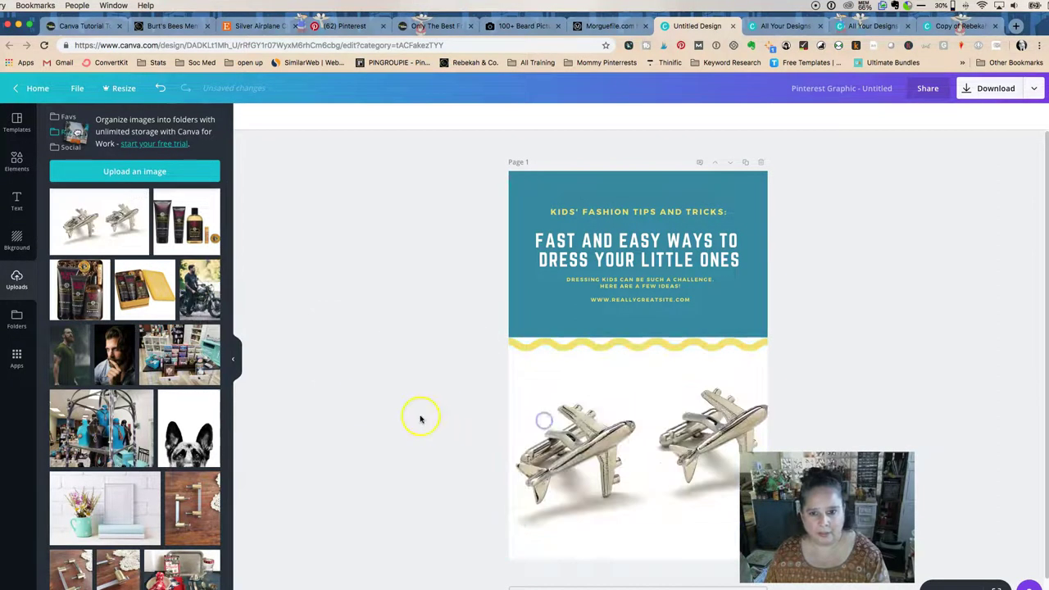
{"action": "double_click", "coordinate": [610, 426]}
{"action": "left_click_drag", "start_coordinate": [610, 426], "coordinate": [606, 425]}
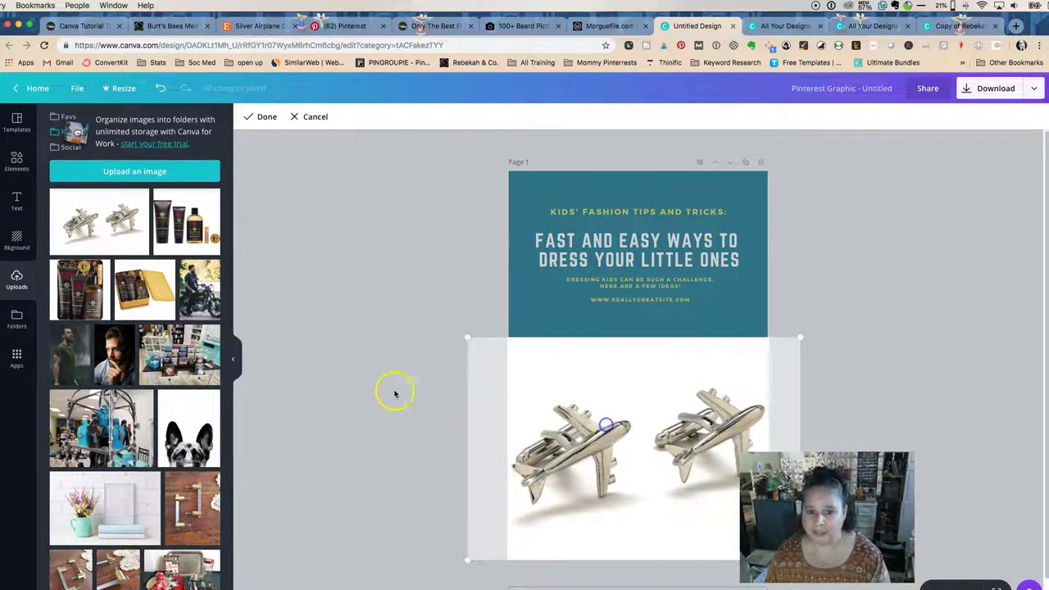
{"action": "left_click", "coordinate": [395, 394]}
{"action": "left_click", "coordinate": [983, 341]}
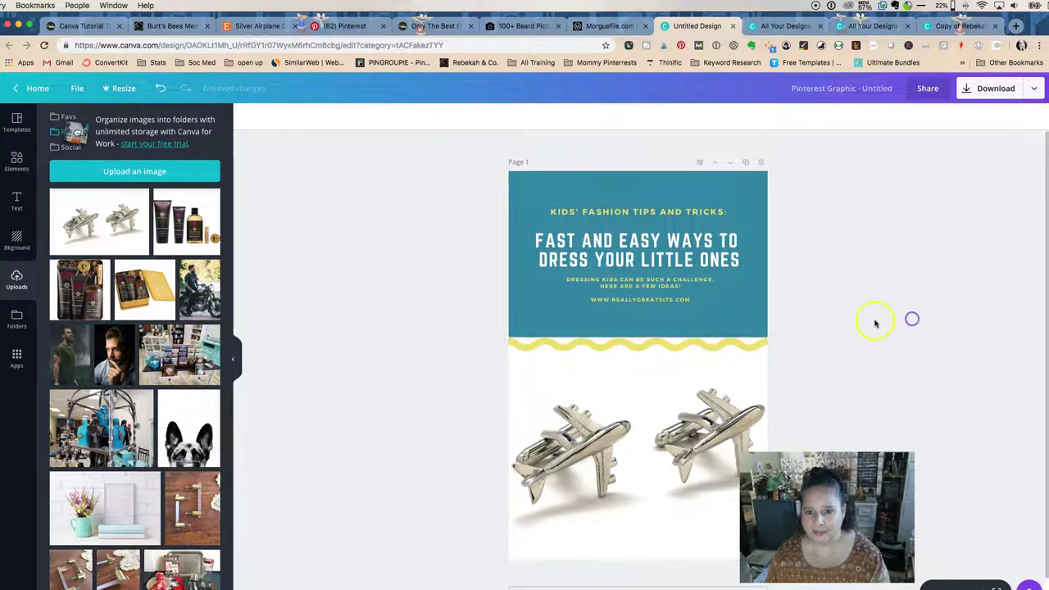
Delete the yellow wavy line between the teal area and the cufflinks photo
{"action": "left_click", "coordinate": [696, 319]}
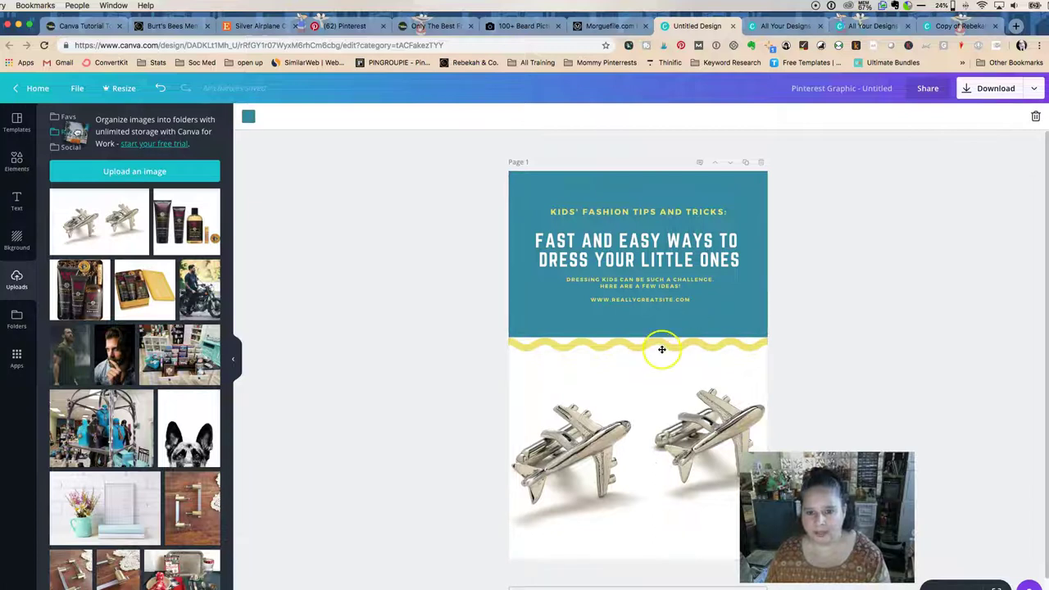
{"action": "left_click", "coordinate": [664, 347]}
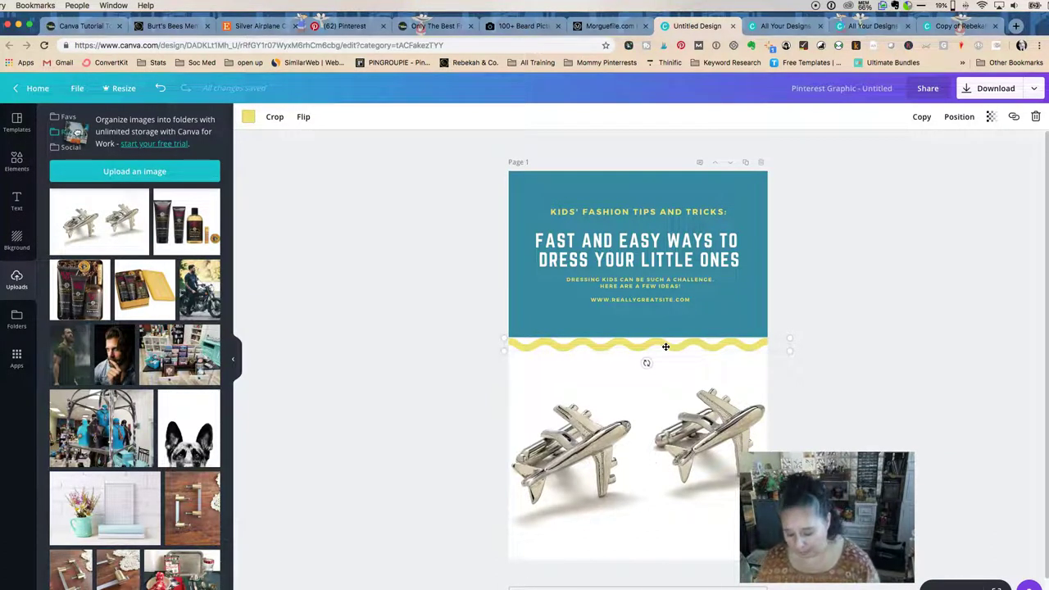
{"action": "key", "text": "Delete"}
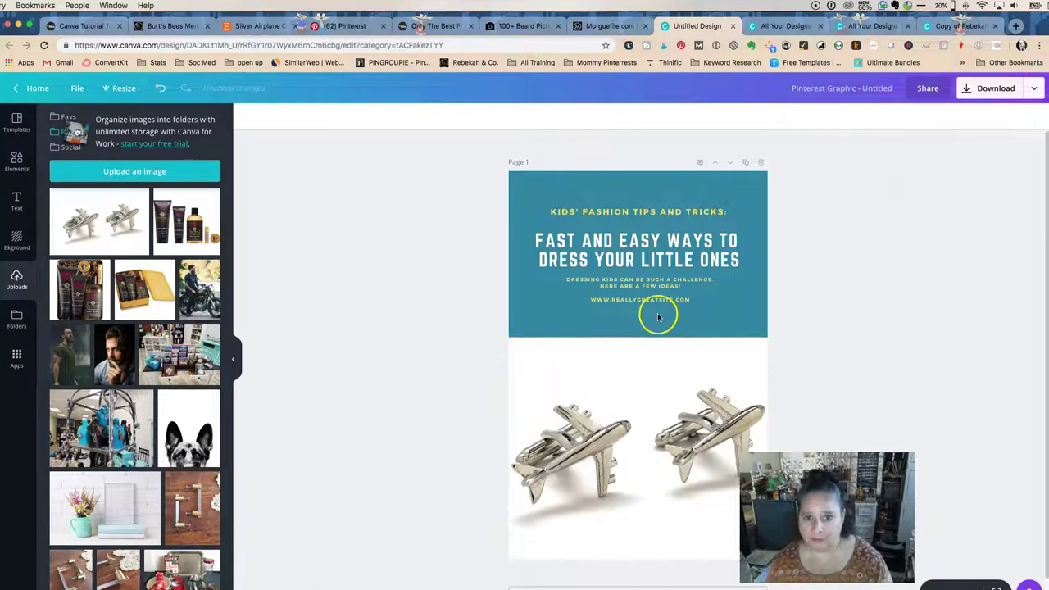
Switch to the Pinterest "pilot gifts" results and look through the pins for design ideas
{"action": "left_click", "coordinate": [644, 324]}
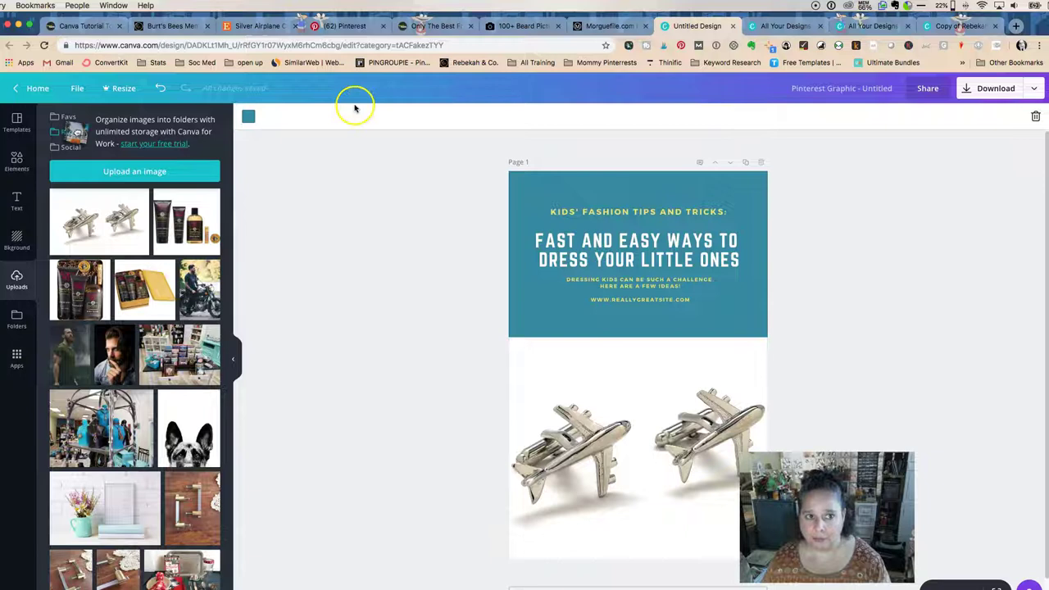
{"action": "left_click", "coordinate": [336, 26]}
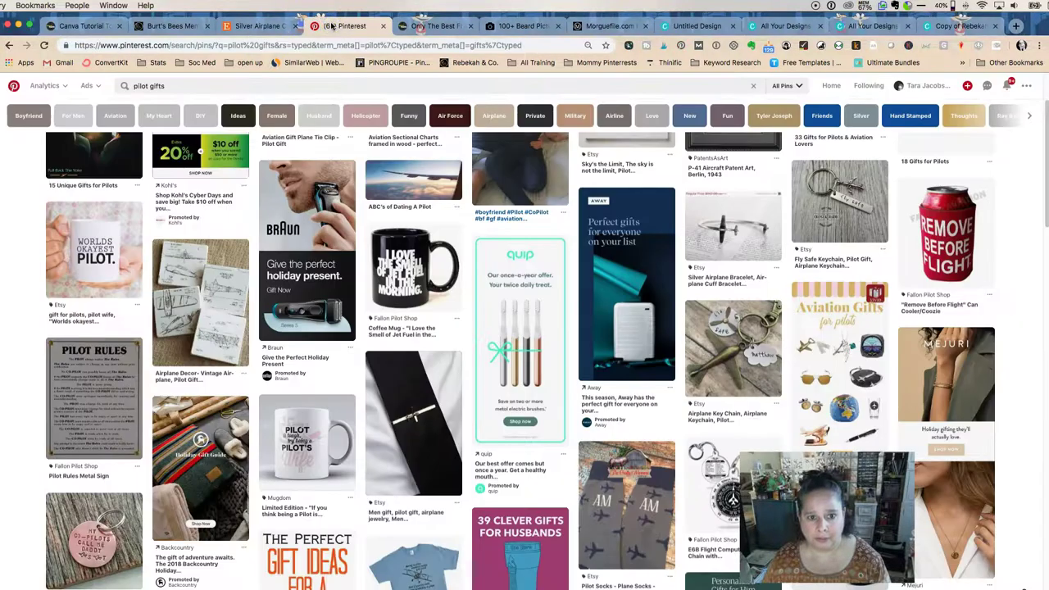
{"action": "mouse_move", "coordinate": [307, 195]}
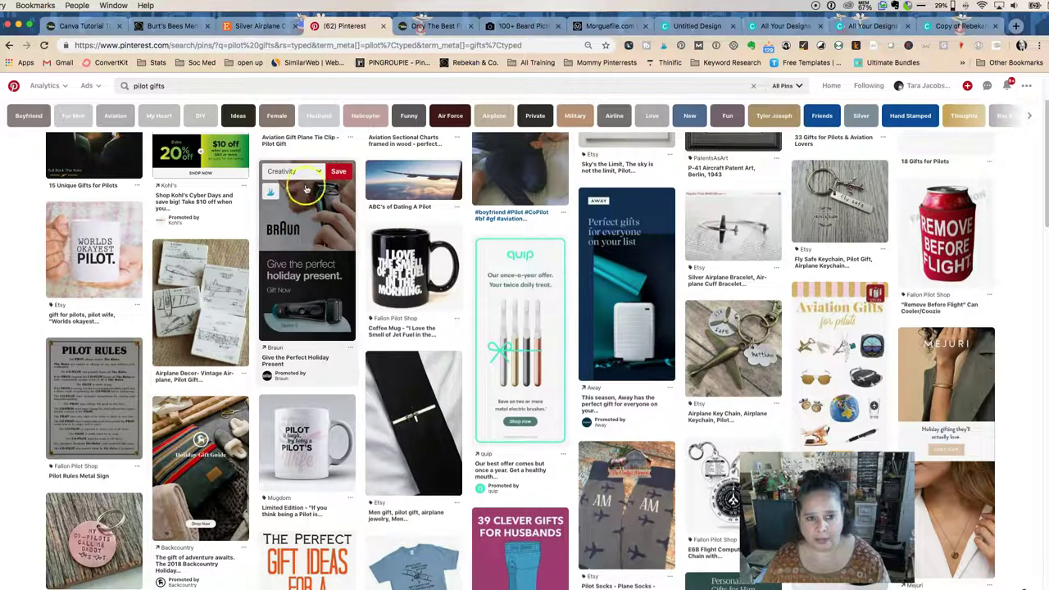
{"action": "scroll", "coordinate": [306, 197], "scroll_direction": "down", "scroll_amount": 2}
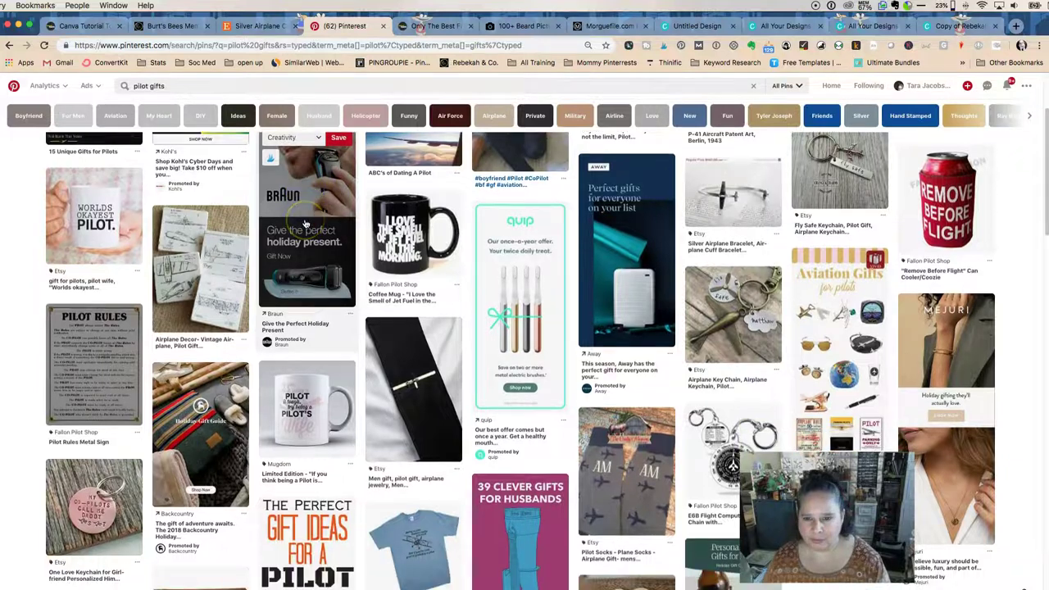
{"action": "scroll", "coordinate": [305, 223], "scroll_direction": "down", "scroll_amount": 2}
{"action": "mouse_move", "coordinate": [848, 255]}
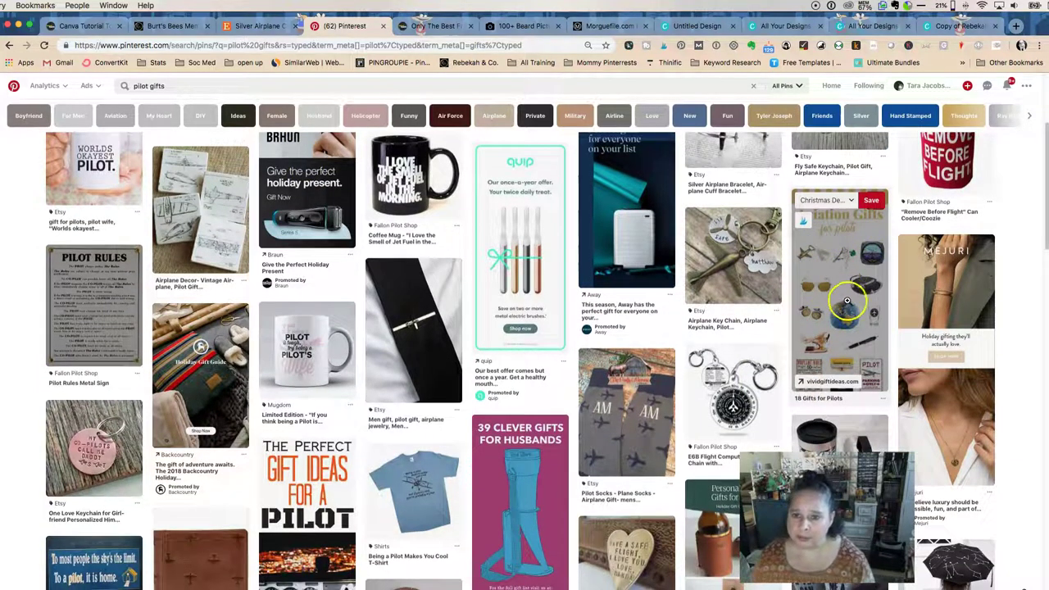
{"action": "scroll", "coordinate": [839, 307], "scroll_direction": "down", "scroll_amount": 1}
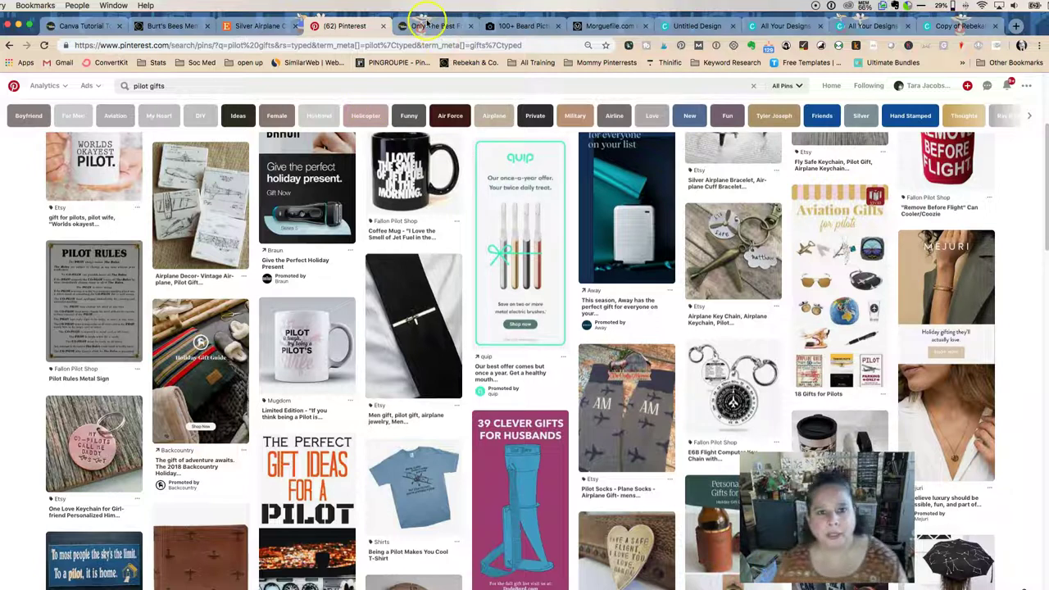
Switch back to the Canva design and change the teal page background to white
{"action": "left_click", "coordinate": [691, 25]}
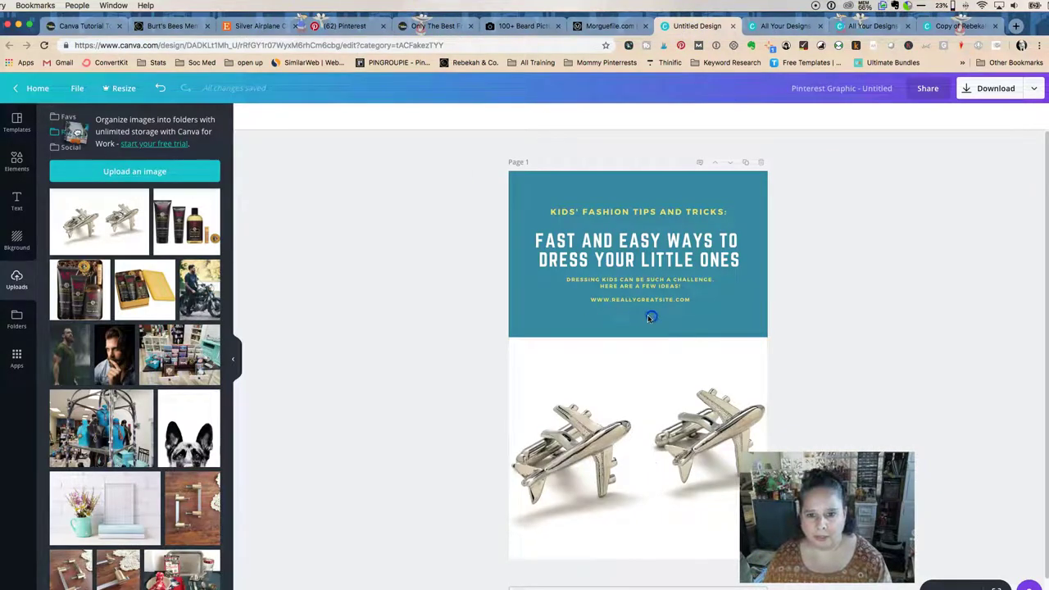
{"action": "left_click", "coordinate": [718, 292]}
{"action": "left_click", "coordinate": [594, 183]}
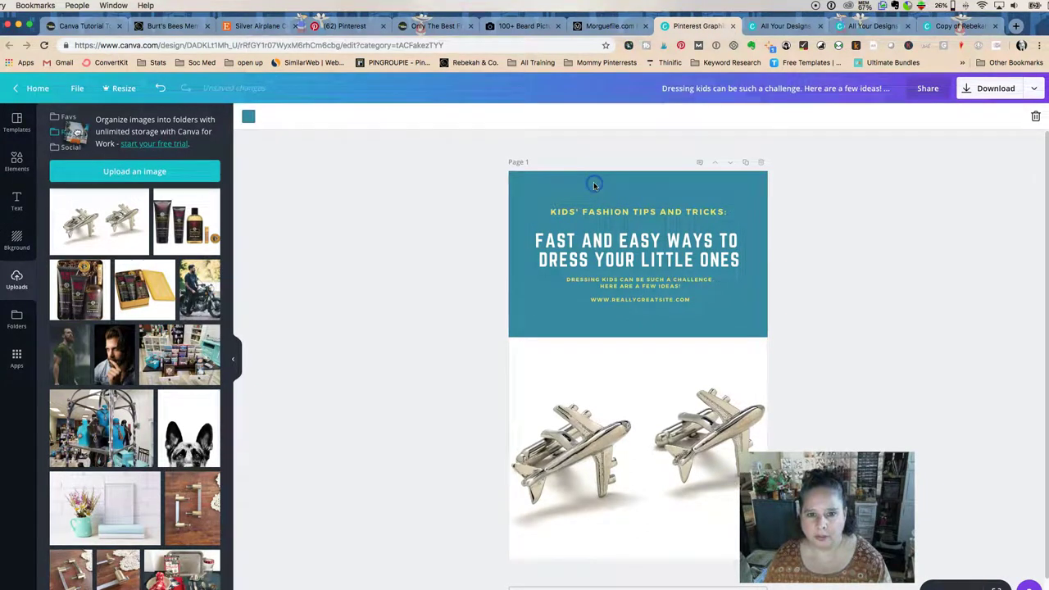
{"action": "left_click", "coordinate": [250, 118]}
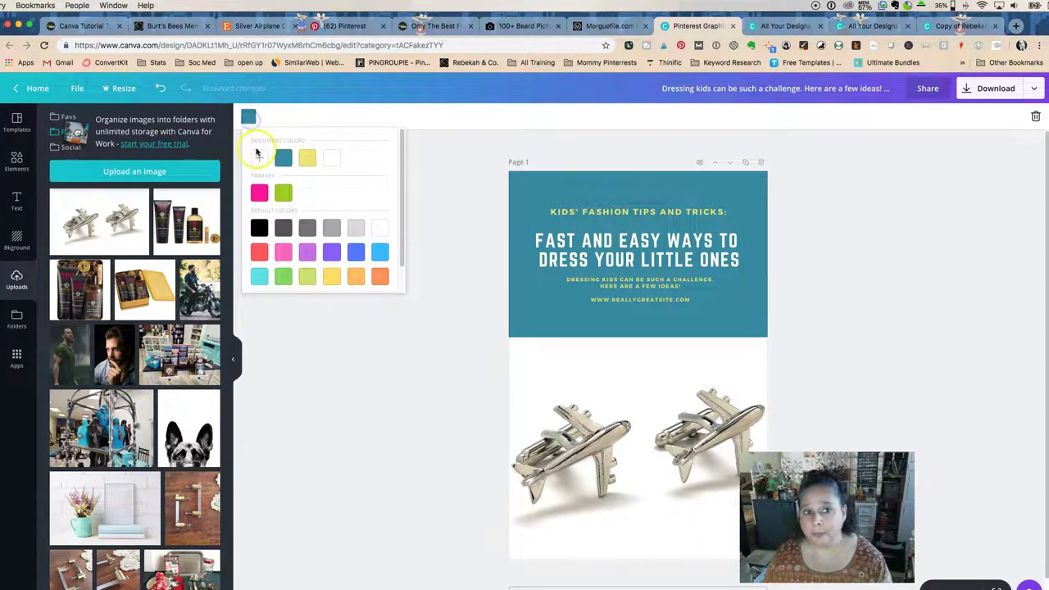
{"action": "left_click", "coordinate": [331, 158]}
{"action": "left_click", "coordinate": [459, 181]}
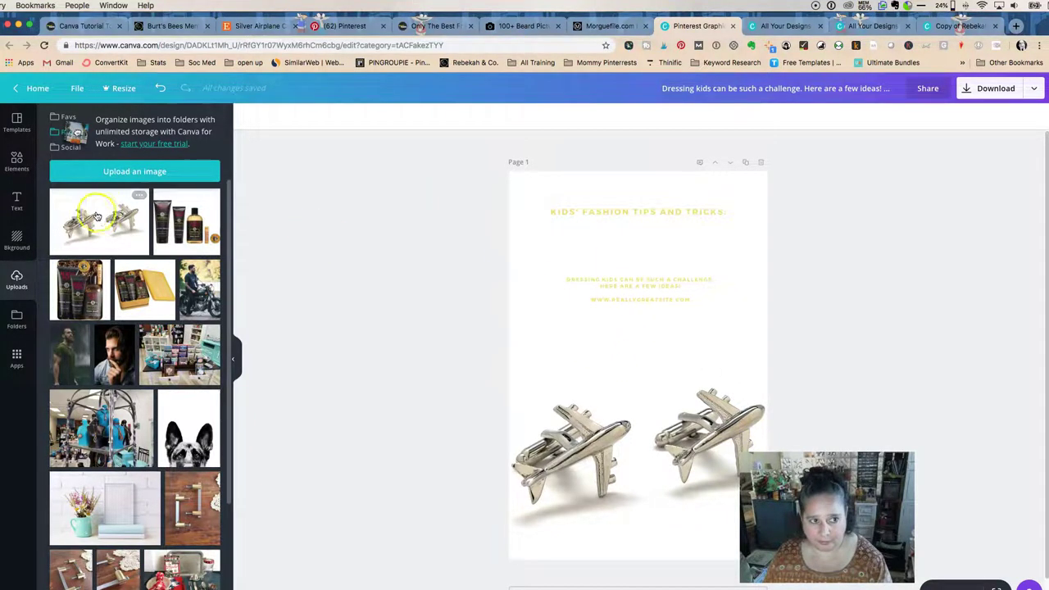
Add a solid square from the Shapes graphics to the upper part of the page and colour it orange
{"action": "left_click", "coordinate": [14, 160]}
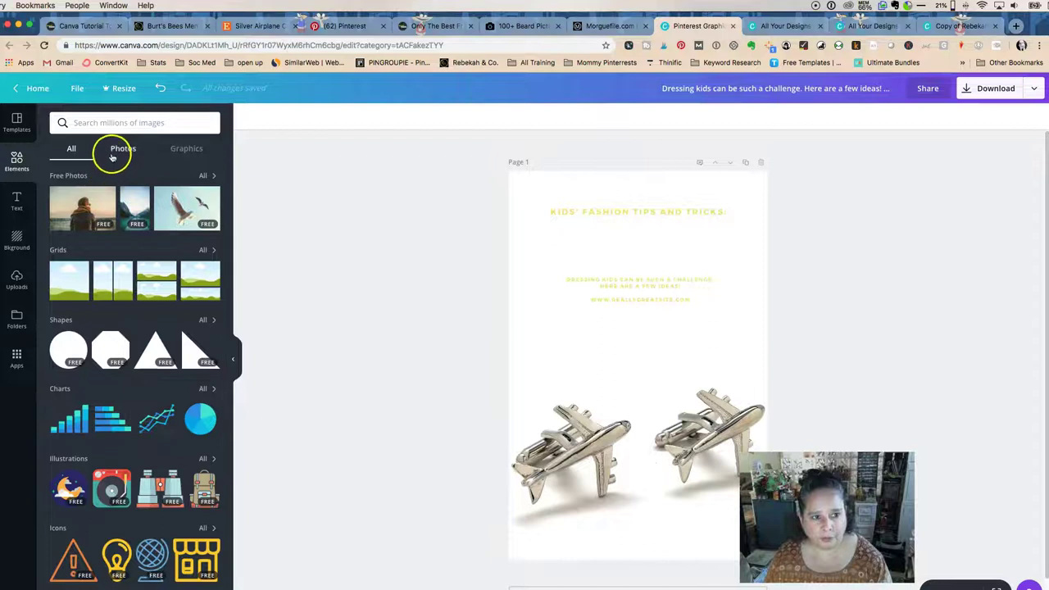
{"action": "left_click", "coordinate": [186, 149]}
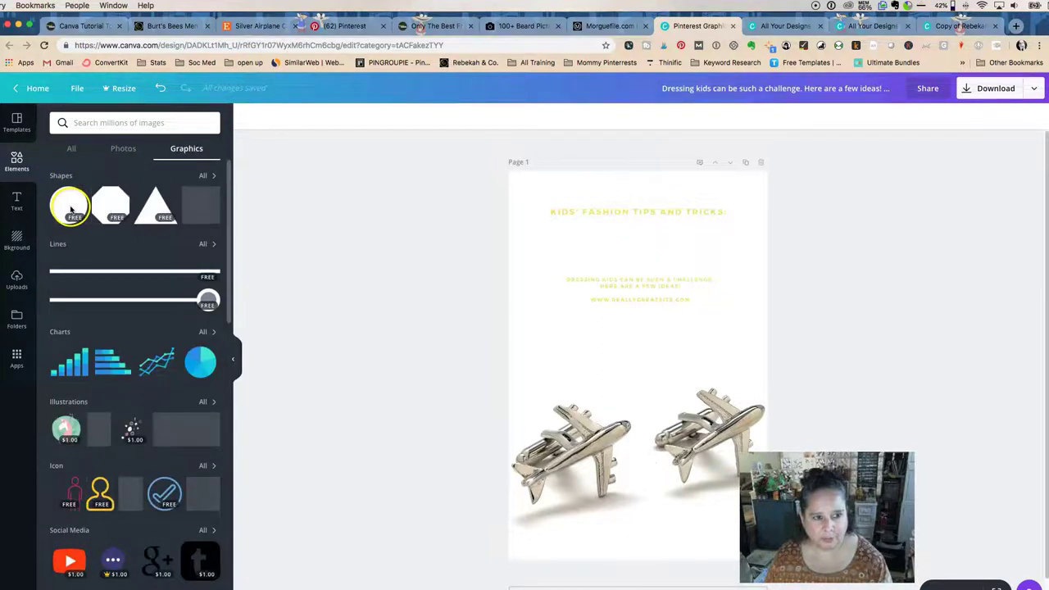
{"action": "left_click", "coordinate": [209, 177]}
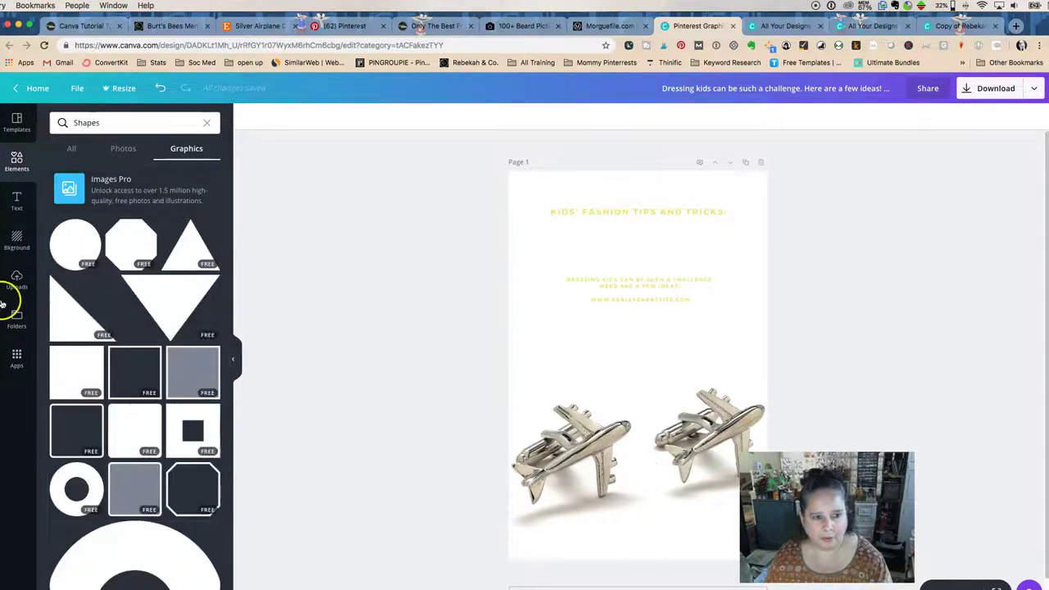
{"action": "left_click_drag", "start_coordinate": [90, 380], "coordinate": [523, 207]}
{"action": "left_click", "coordinate": [246, 116]}
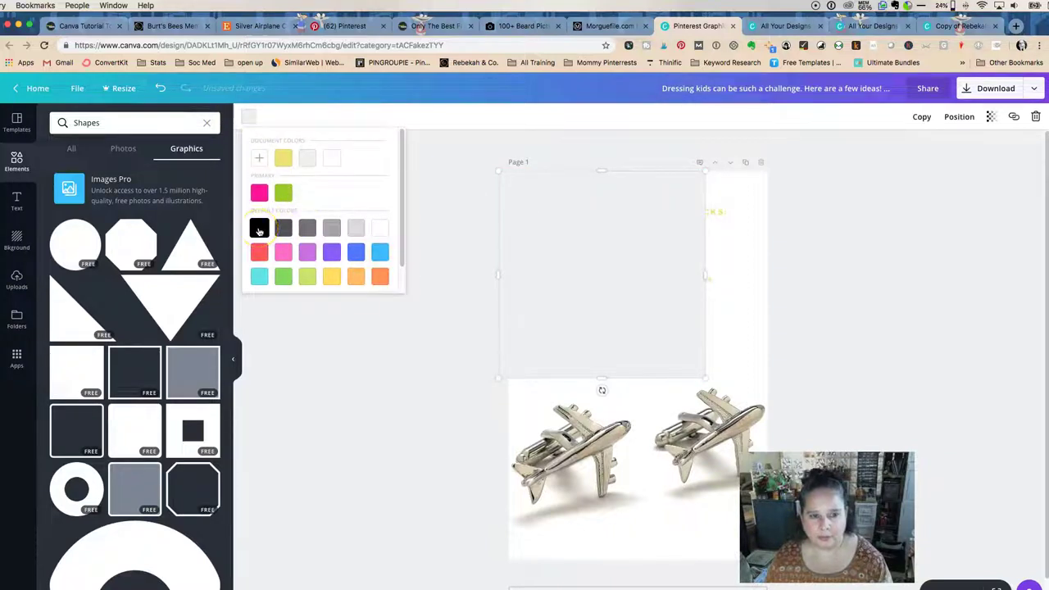
{"action": "left_click", "coordinate": [379, 276]}
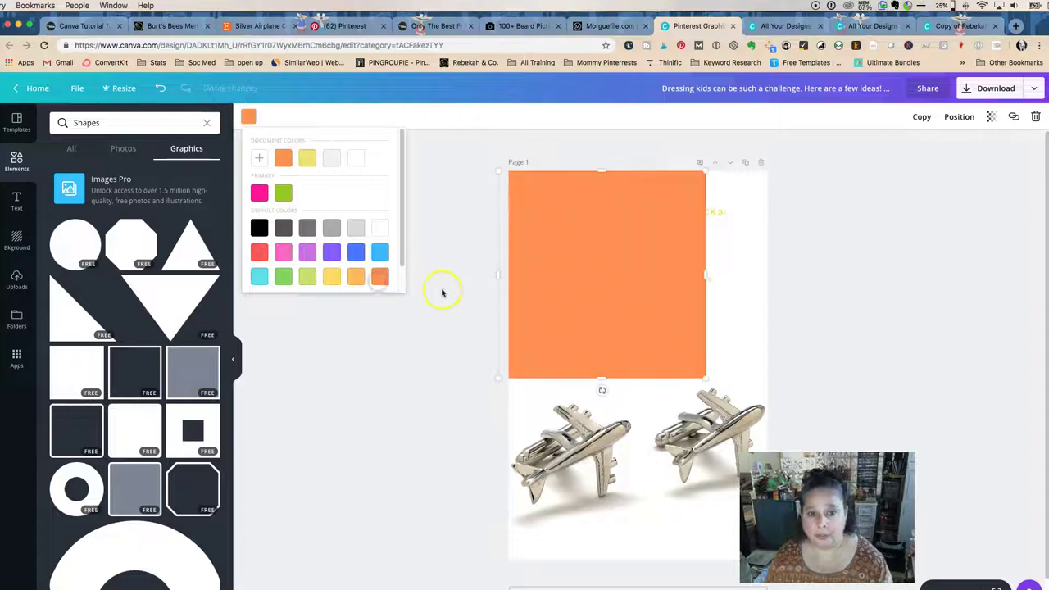
{"action": "left_click", "coordinate": [476, 252]}
Align the orange square with the page's top-left corner and resize it into a narrow banner spanning the page width
{"action": "mouse_move", "coordinate": [611, 241]}
{"action": "left_mouse_down"}
{"action": "mouse_move", "coordinate": [631, 241]}
{"action": "mouse_move", "coordinate": [605, 238]}
{"action": "left_mouse_up"}
{"action": "left_click_drag", "start_coordinate": [611, 380], "coordinate": [615, 215]}
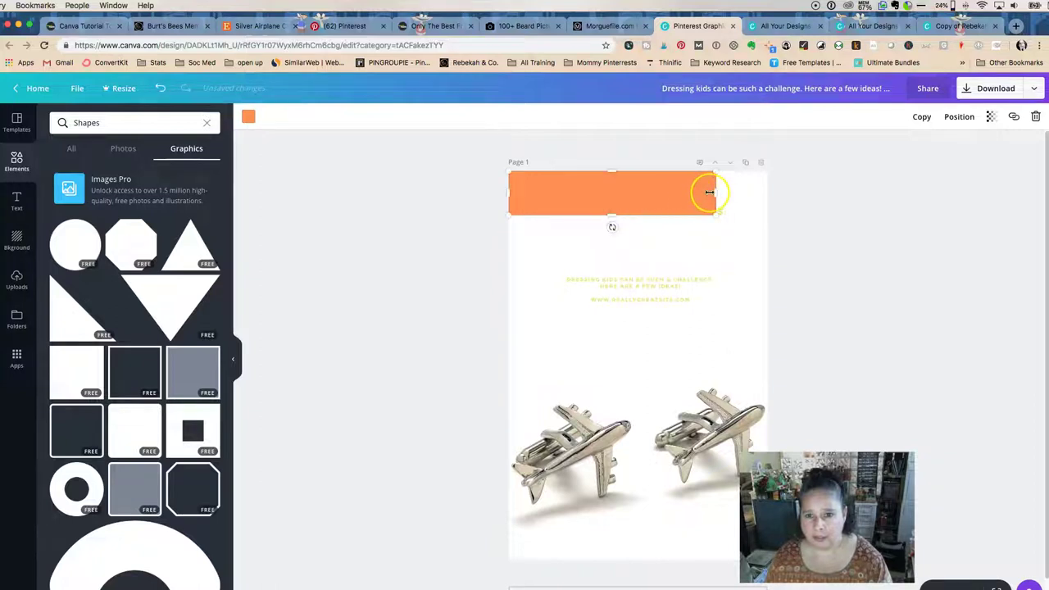
{"action": "left_click_drag", "start_coordinate": [715, 191], "coordinate": [767, 192]}
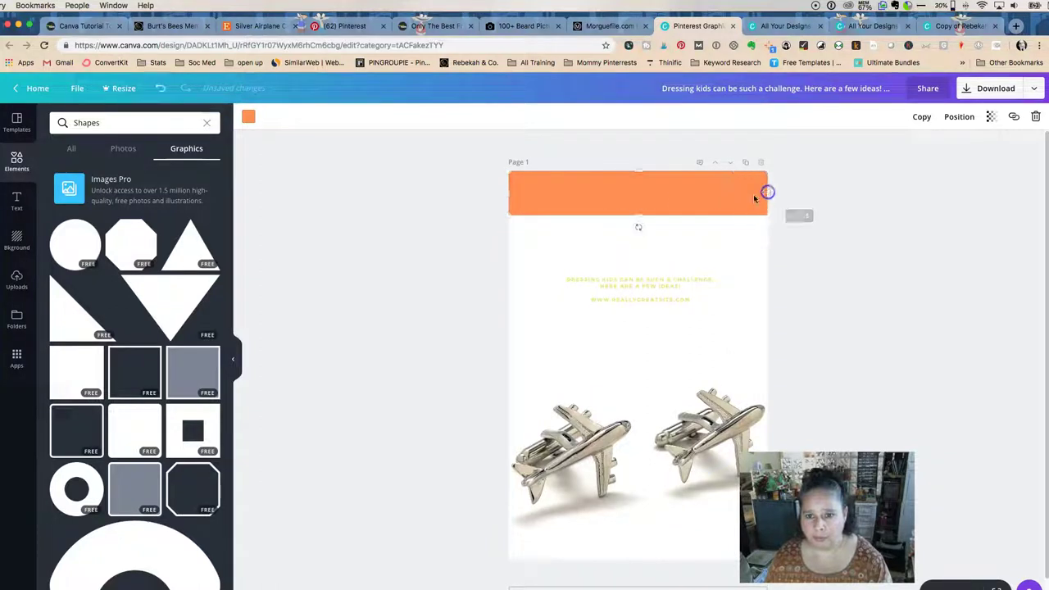
Reduce the orange banner's height slightly and move the template's old text group lower on the page
{"action": "left_click", "coordinate": [817, 210]}
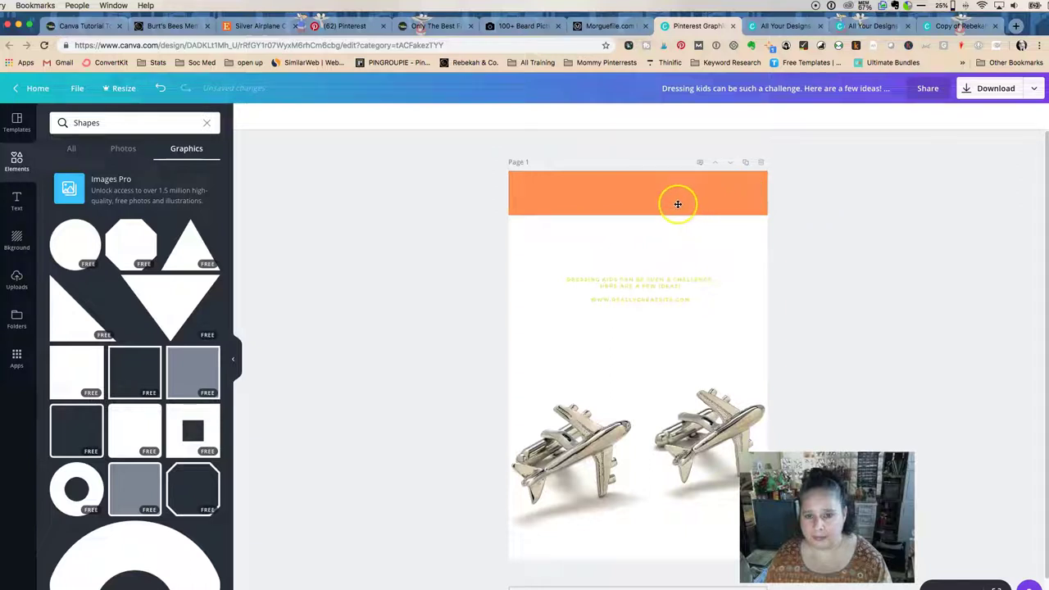
{"action": "left_click", "coordinate": [640, 212]}
{"action": "left_click_drag", "start_coordinate": [636, 213], "coordinate": [674, 241]}
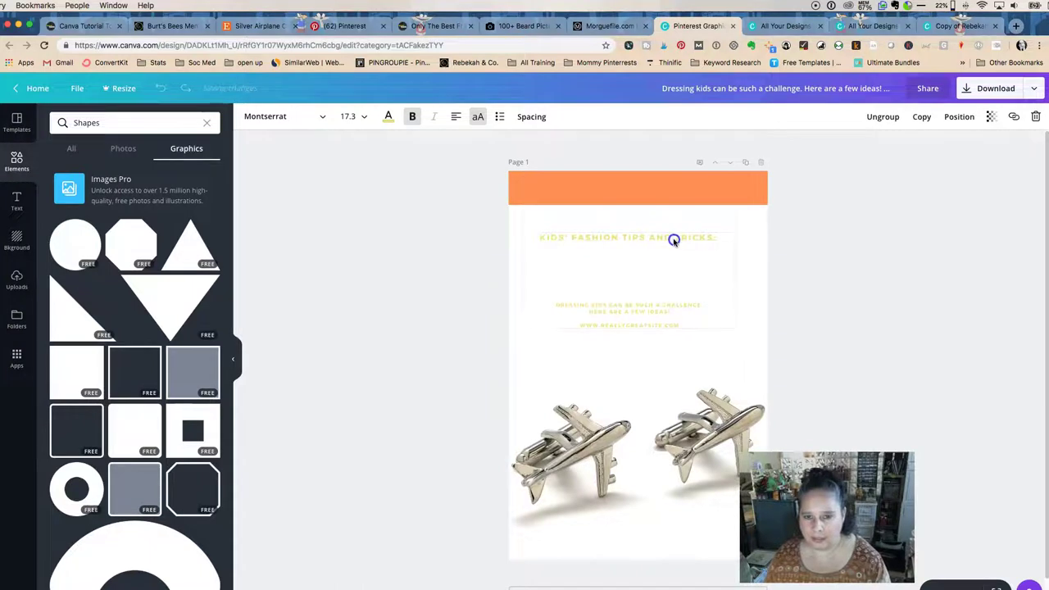
Delete the "Kids' Fashion Tips and Tricks" line and the white title from the old text group
{"action": "key", "text": "Delete"}
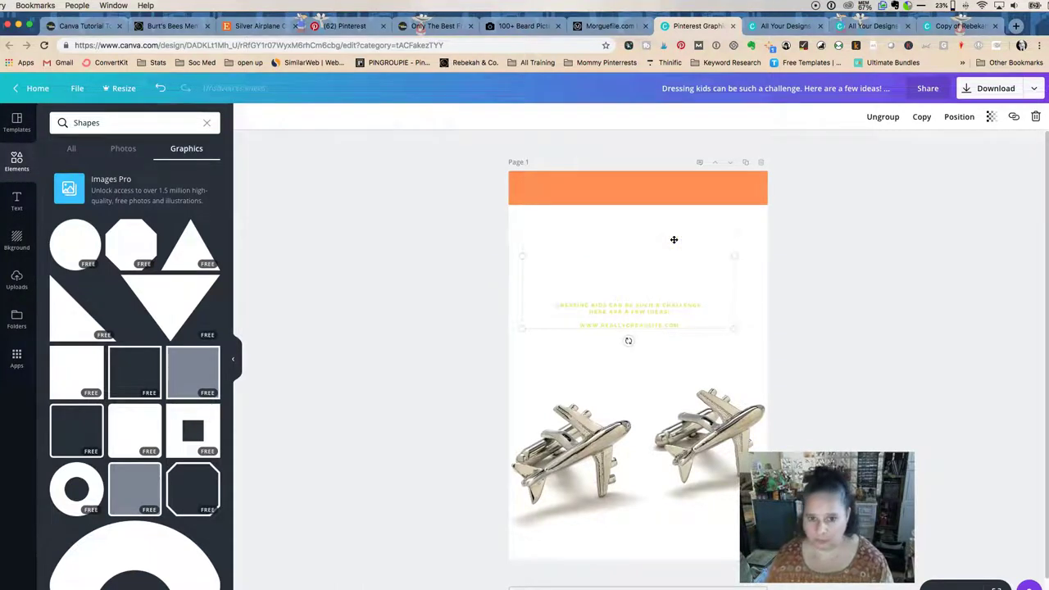
{"action": "left_click", "coordinate": [624, 303]}
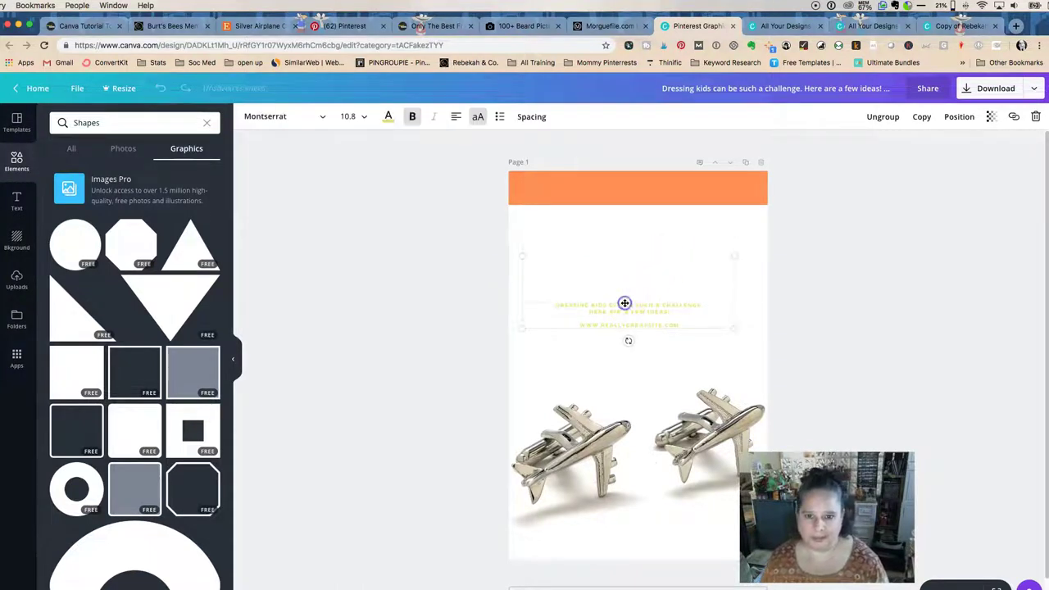
{"action": "left_click", "coordinate": [705, 257]}
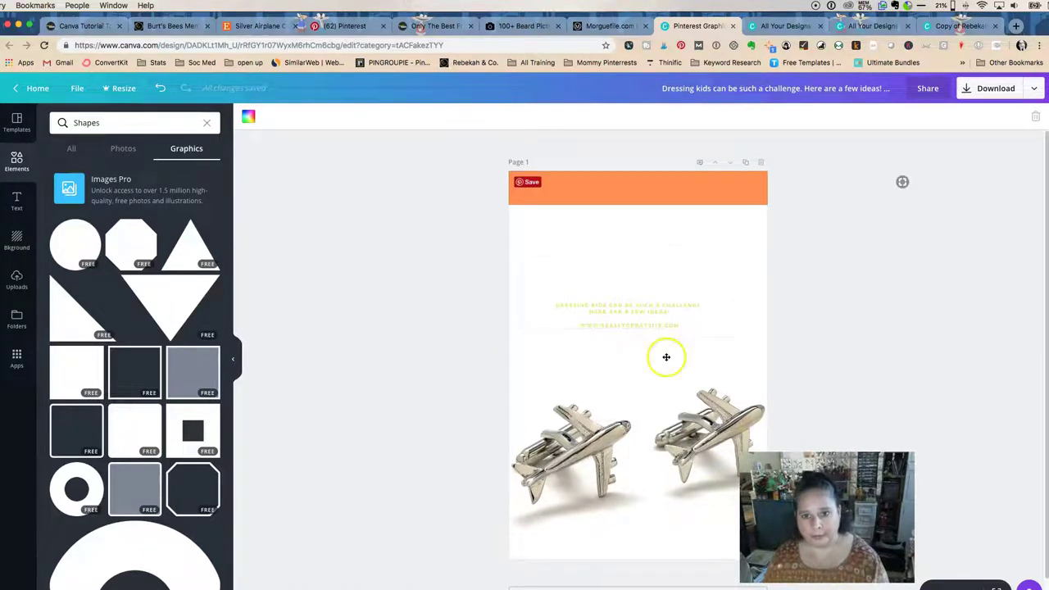
{"action": "left_click", "coordinate": [668, 327]}
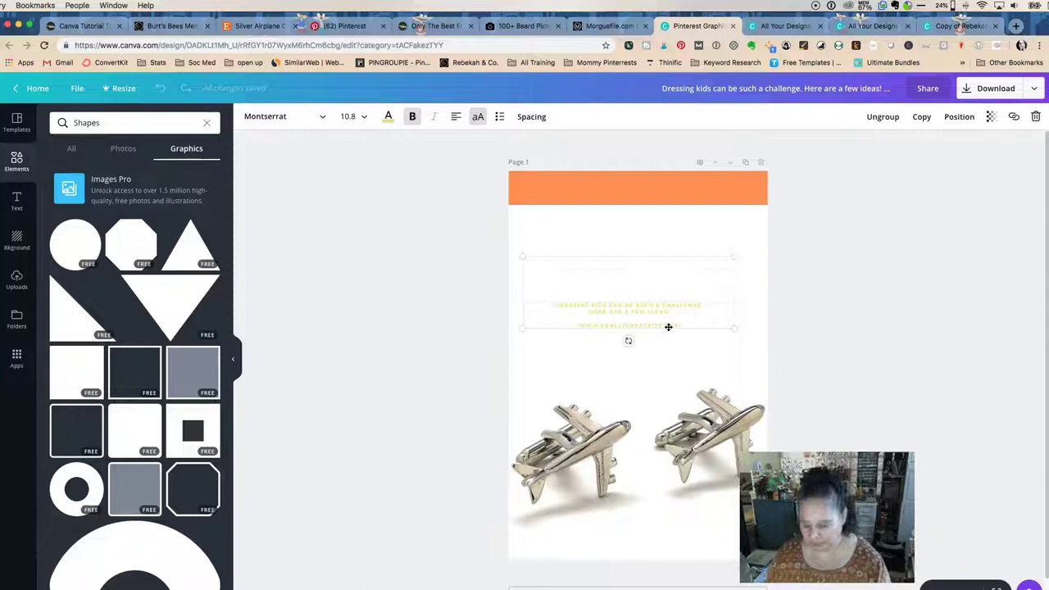
{"action": "left_click", "coordinate": [807, 296]}
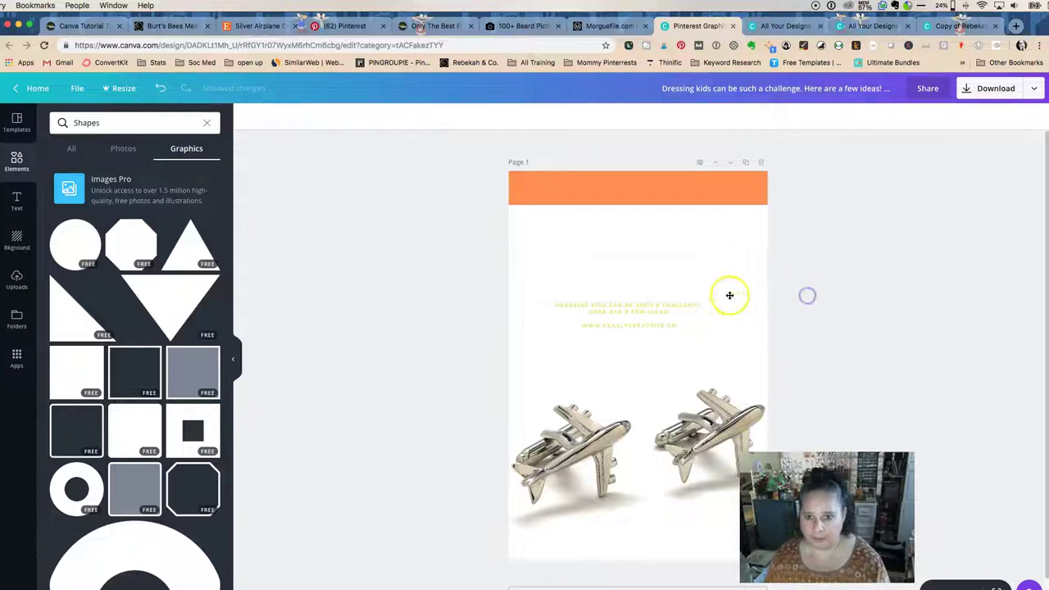
{"action": "left_click", "coordinate": [704, 328]}
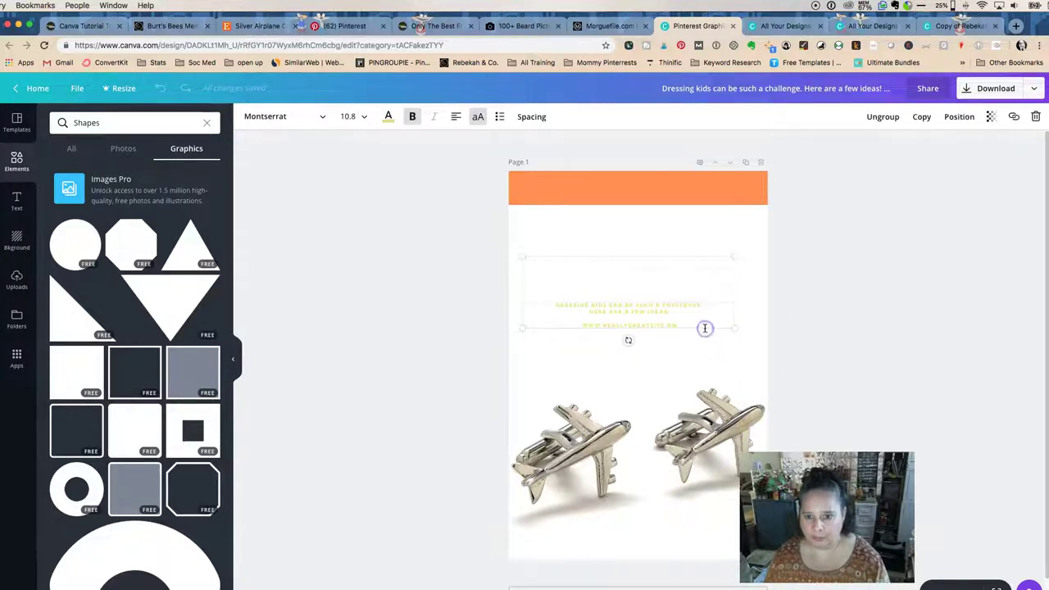
{"action": "left_click", "coordinate": [718, 256]}
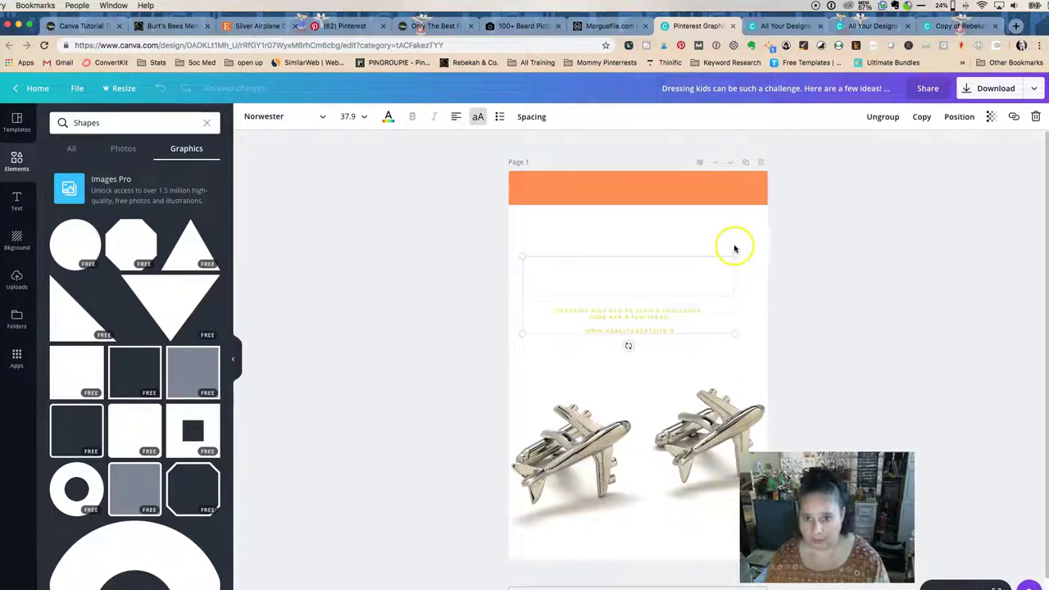
{"action": "key", "text": "Delete"}
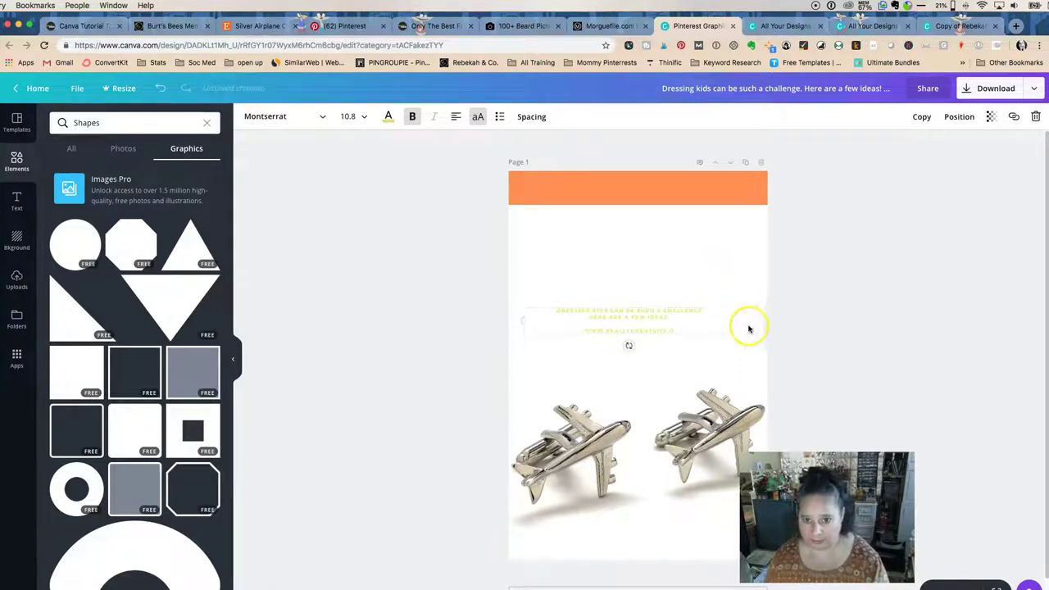
Delete the remaining yellow subtitle and website text block above the cufflinks photo
{"action": "left_click", "coordinate": [708, 358]}
{"action": "left_click", "coordinate": [714, 332]}
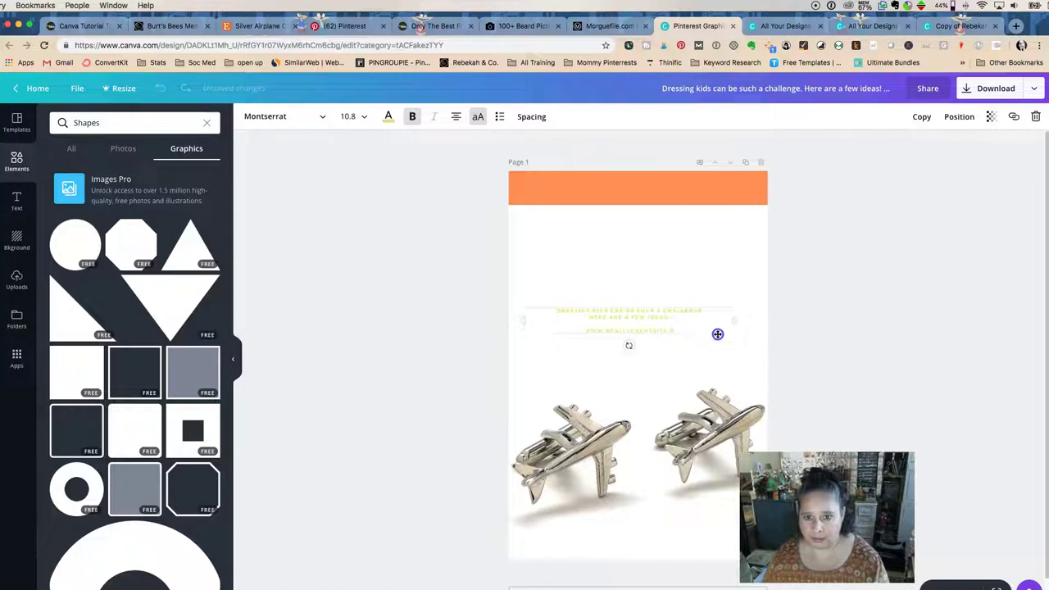
{"action": "left_click", "coordinate": [735, 334]}
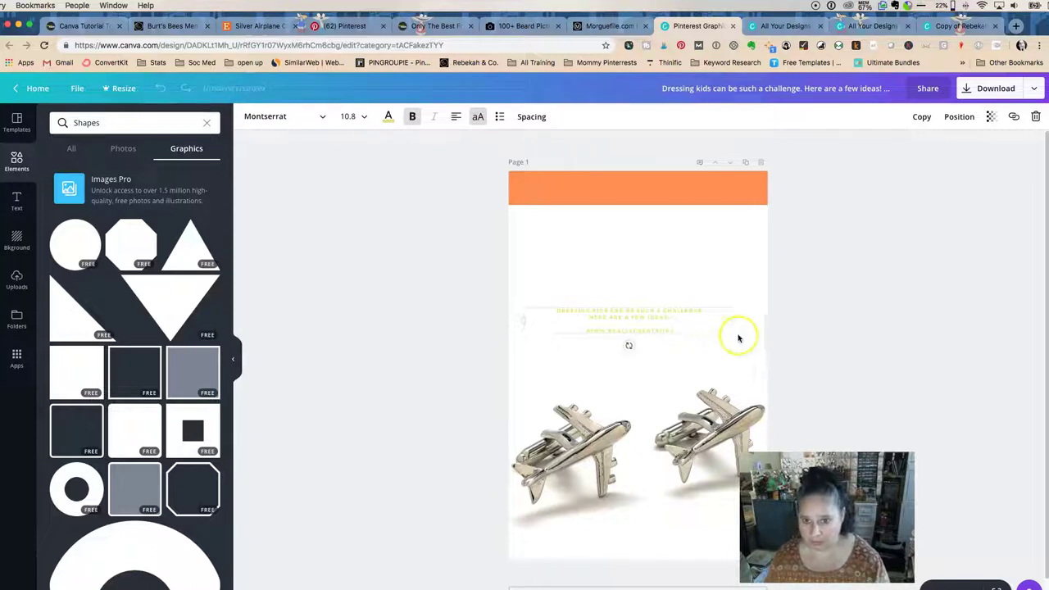
{"action": "key", "text": "Delete"}
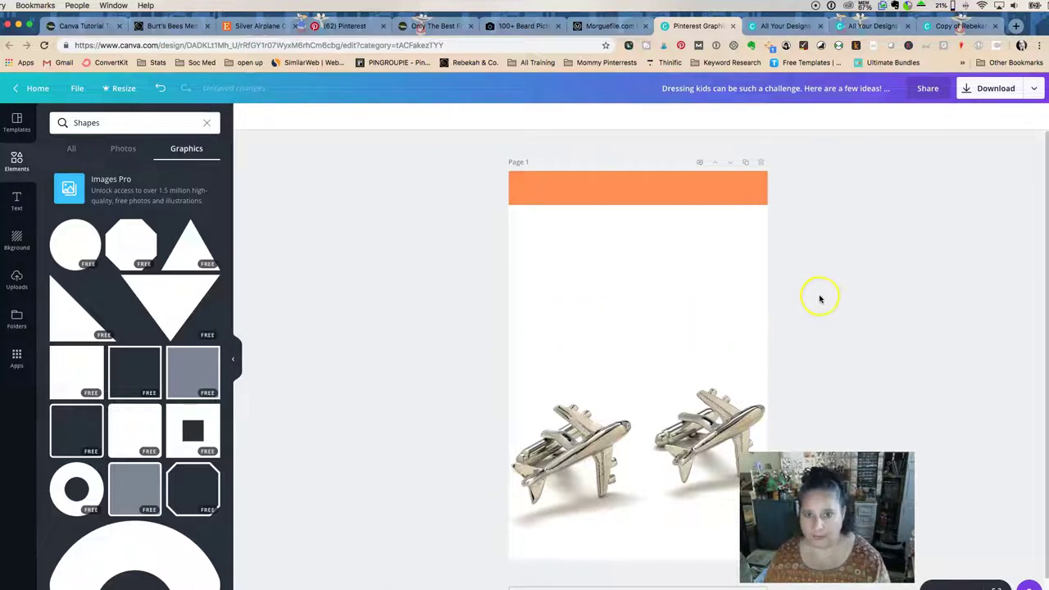
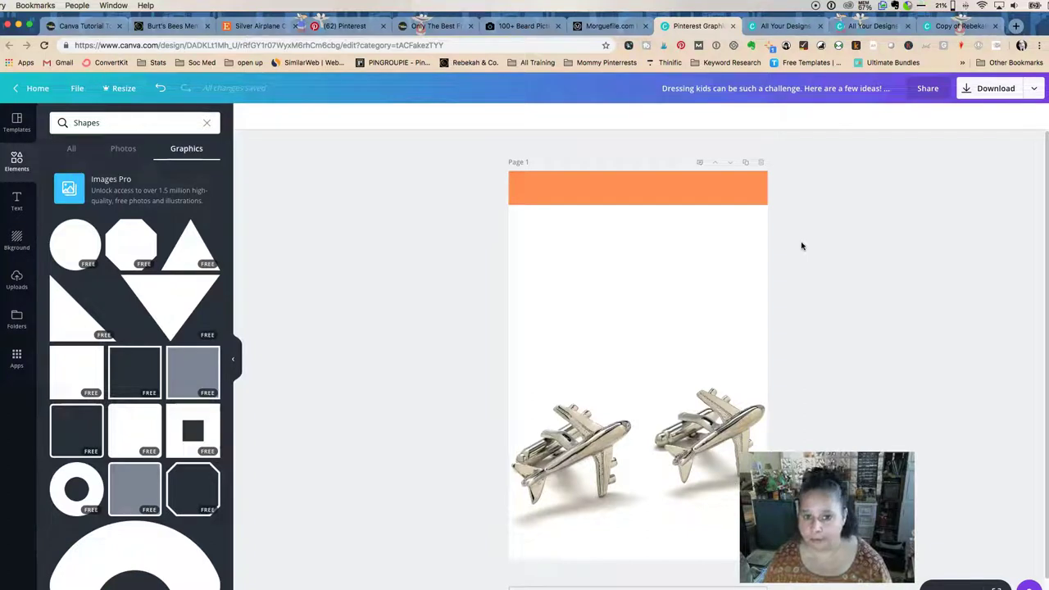
Add the "All Aboard!" text combination below the banner and clear the small lines above and below its large heading
{"action": "left_click", "coordinate": [16, 202]}
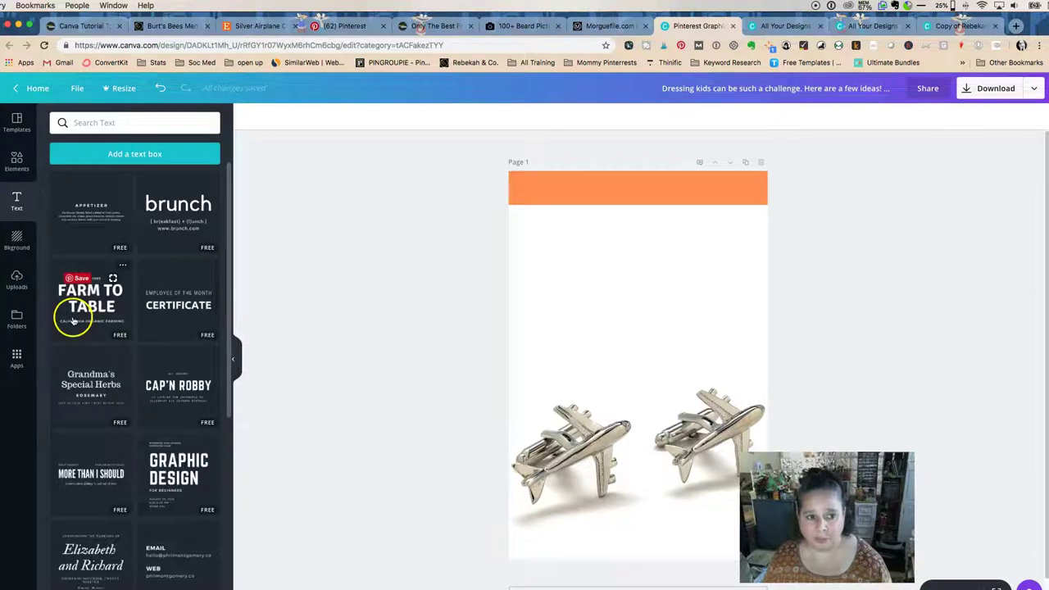
{"action": "left_click_drag", "start_coordinate": [184, 397], "coordinate": [644, 281]}
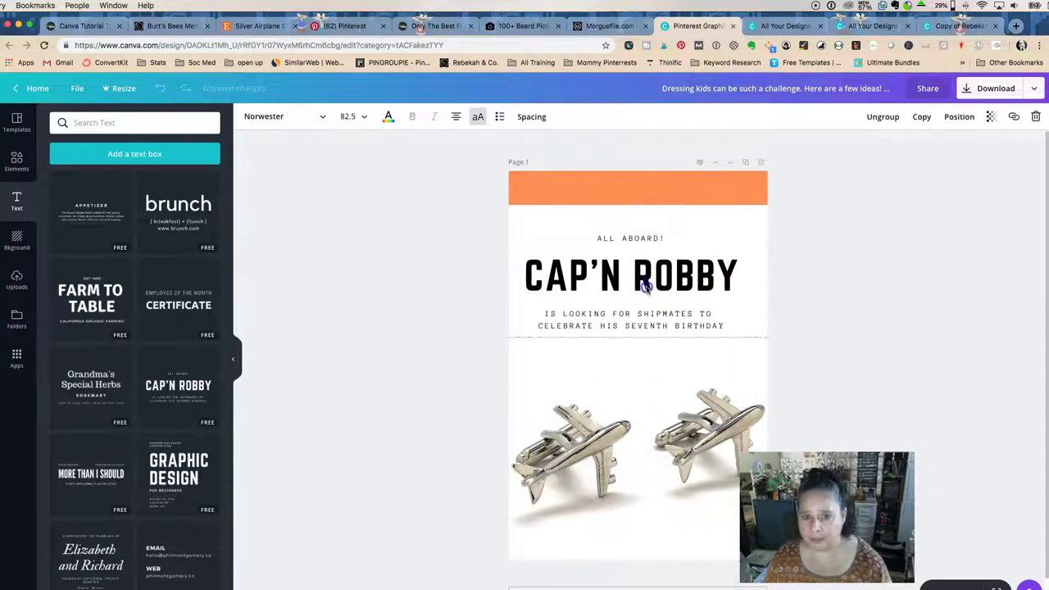
{"action": "left_click", "coordinate": [637, 246]}
{"action": "key", "text": "BackSpace"}
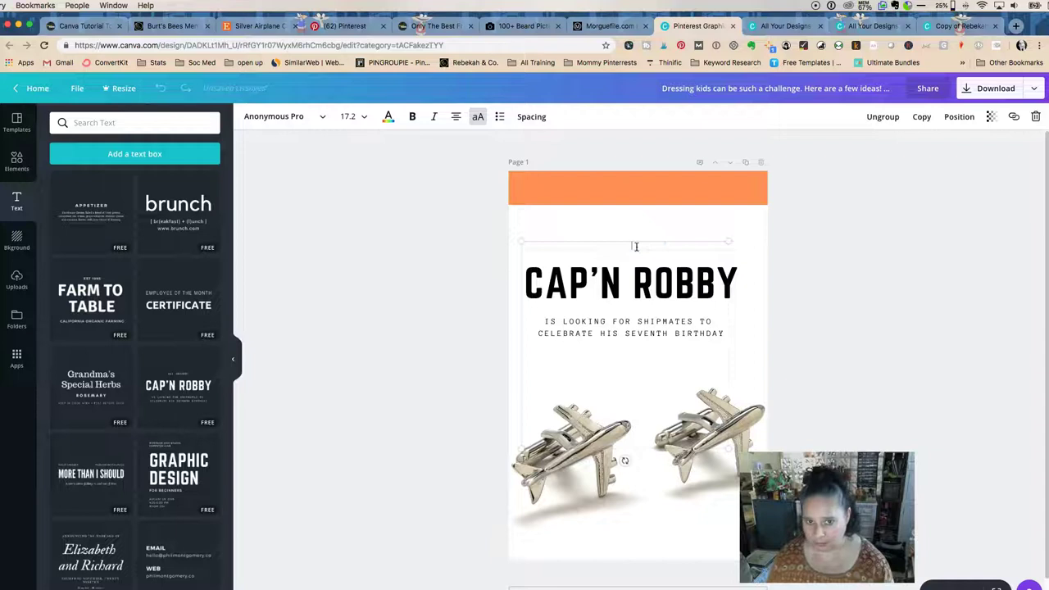
{"action": "left_click", "coordinate": [610, 332]}
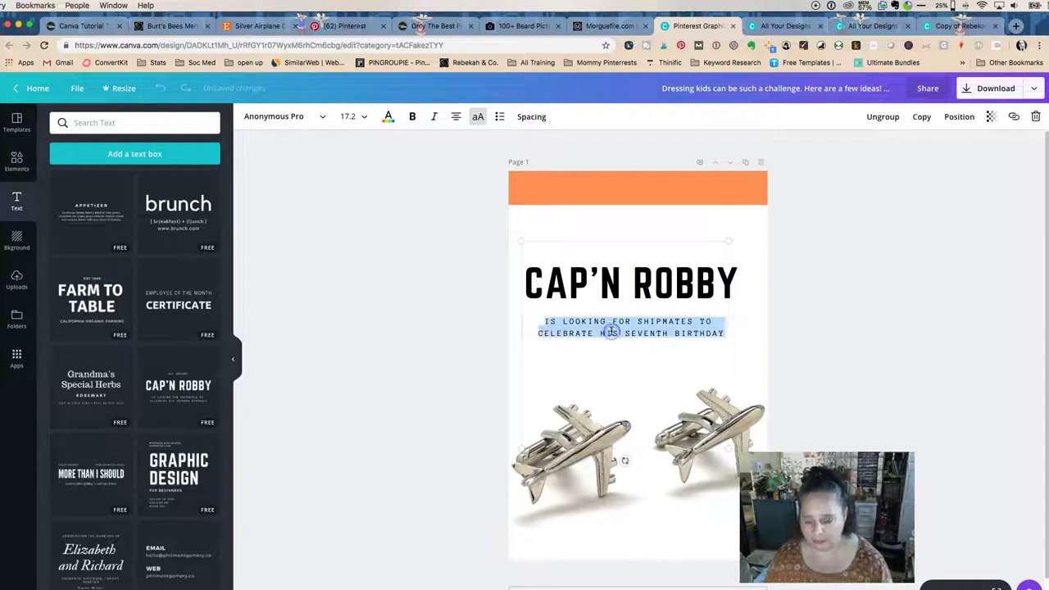
{"action": "key", "text": "BackSpace"}
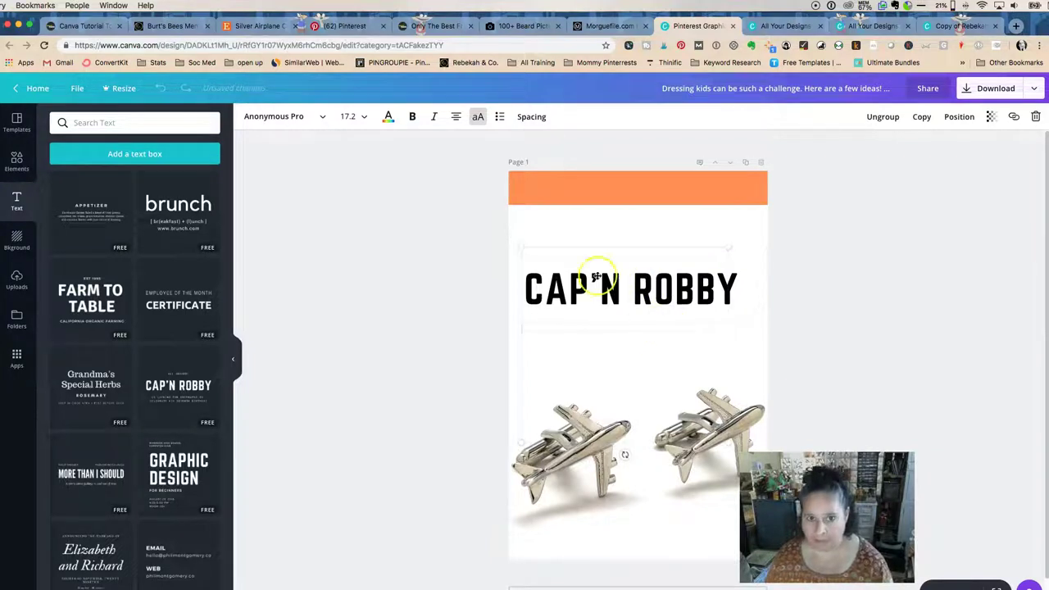
Check the shop name on the Etsy cufflinks listing and return to the airplane cufflinks design in Canva
{"action": "left_click", "coordinate": [243, 29]}
{"action": "left_click", "coordinate": [202, 133]}
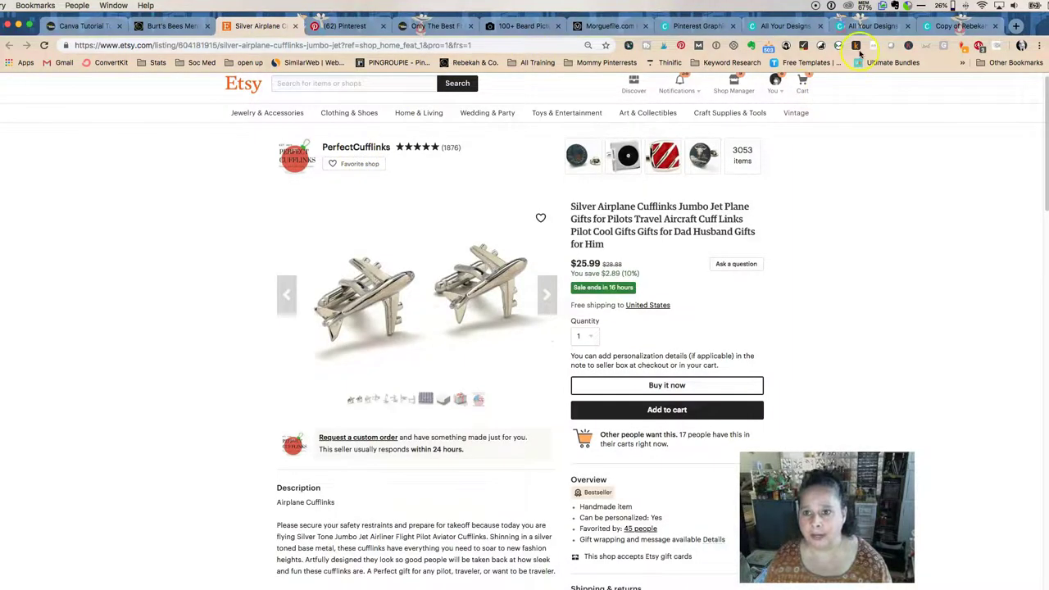
{"action": "left_click", "coordinate": [973, 32]}
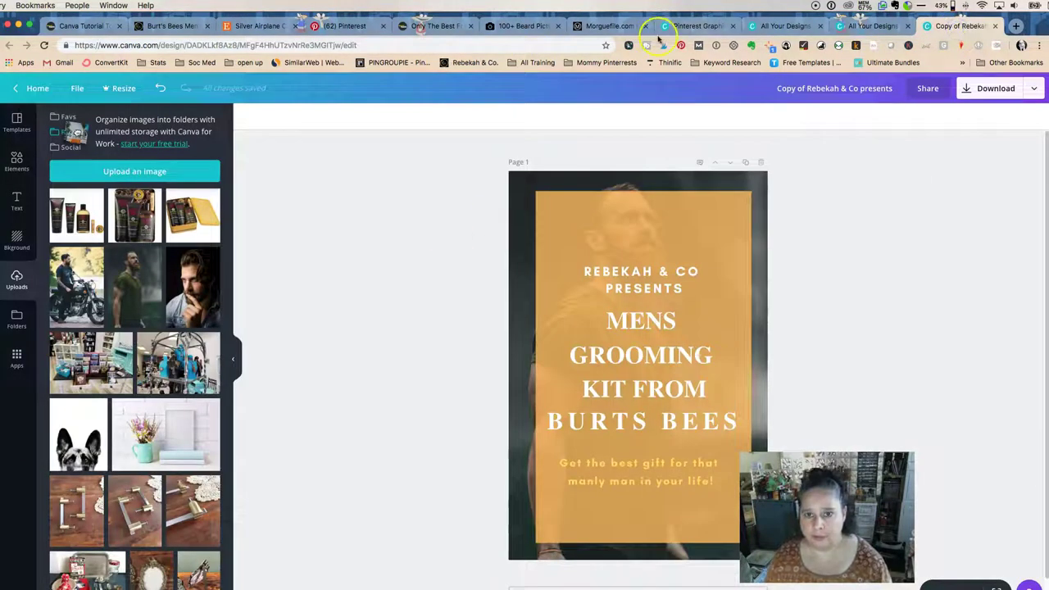
{"action": "left_click", "coordinate": [686, 27]}
Replace the large heading text with "PERFECT CUFFLINKS ON ETSY"
{"action": "triple_click", "coordinate": [649, 296]}
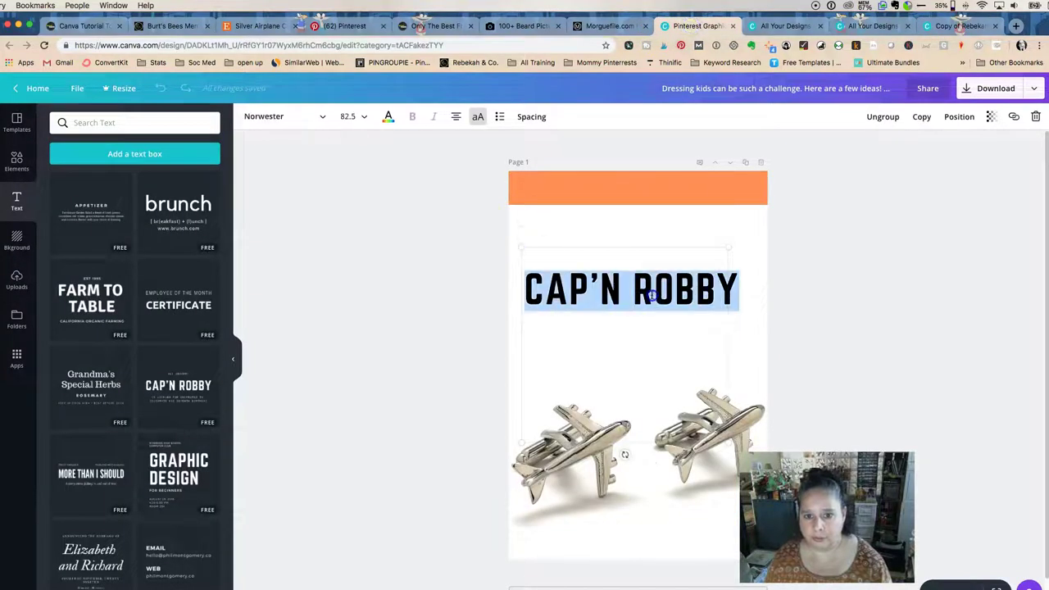
{"action": "type", "text": "PERE"}
{"action": "key", "text": "BackSpace"}
{"action": "type", "text": "FECT "}
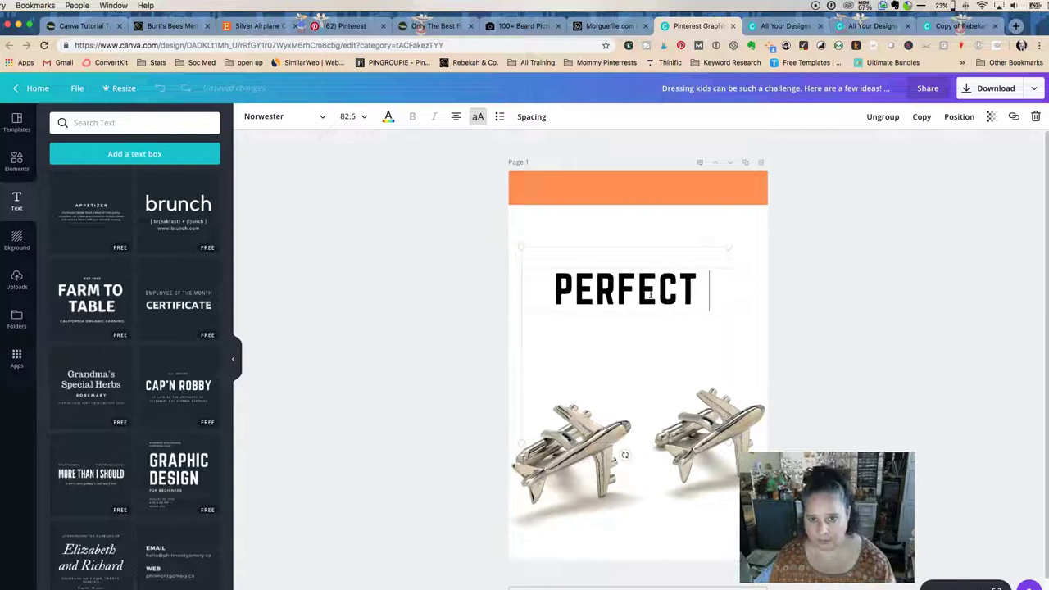
{"action": "type", "text": "CUFFLINK"}
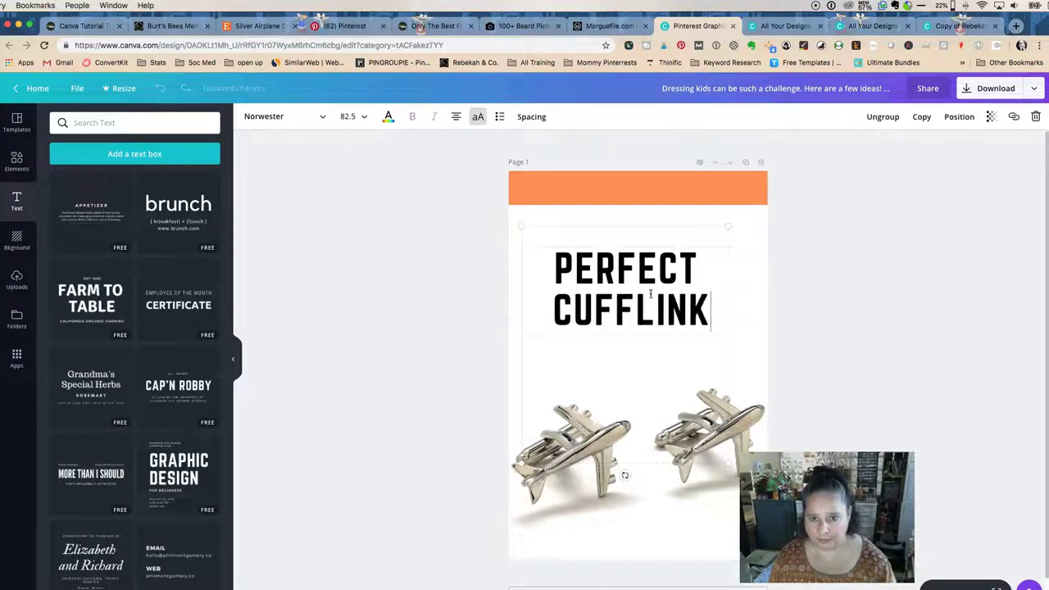
{"action": "type", "text": "S ON ETSY"}
{"action": "left_click", "coordinate": [901, 247]}
Select the whole cufflinks heading and set its font size to 32
{"action": "left_click_drag", "start_coordinate": [679, 329], "coordinate": [431, 243]}
{"action": "left_click", "coordinate": [433, 244]}
{"action": "double_click", "coordinate": [662, 277]}
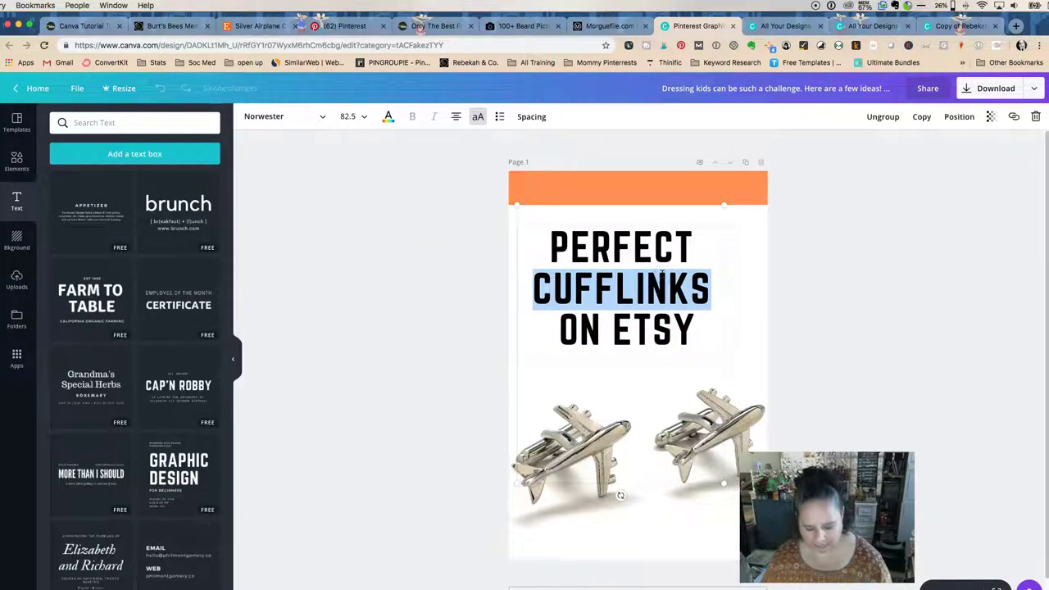
{"action": "triple_click", "coordinate": [662, 276]}
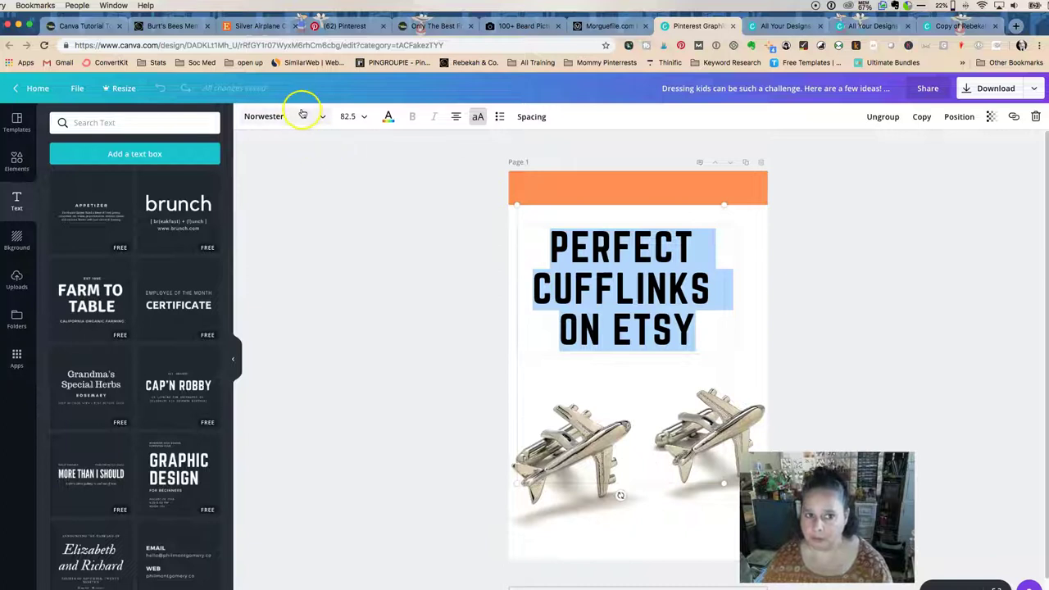
{"action": "left_click", "coordinate": [347, 115]}
{"action": "left_click", "coordinate": [347, 115]}
{"action": "left_click", "coordinate": [347, 115]}
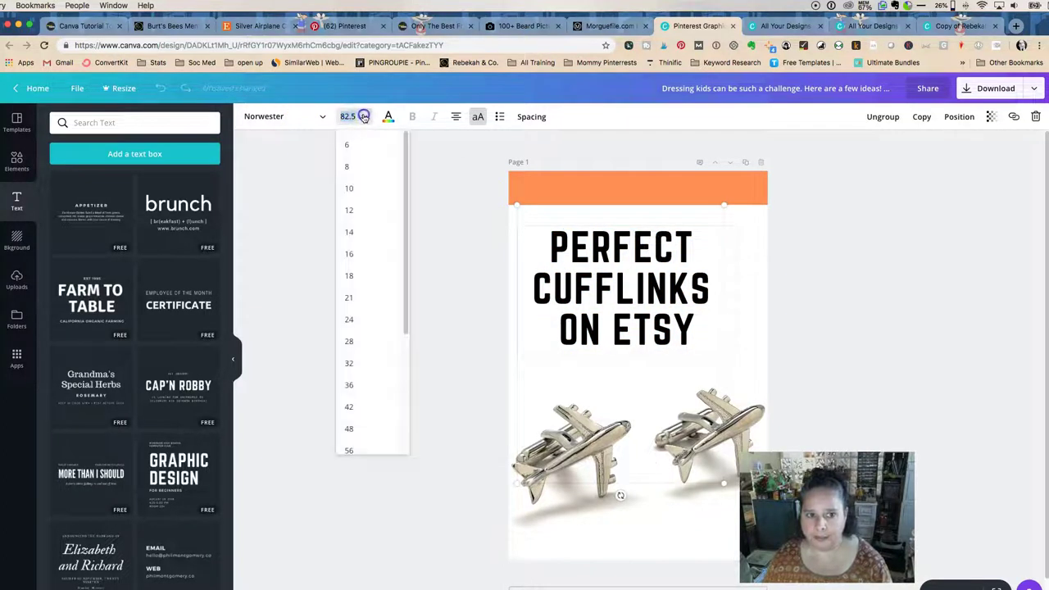
{"action": "left_click", "coordinate": [358, 359]}
{"action": "left_click", "coordinate": [365, 246]}
Move the "PERFECT CUFFLINKS ON ETSY" heading onto the orange banner and centre it there
{"action": "left_click", "coordinate": [636, 294]}
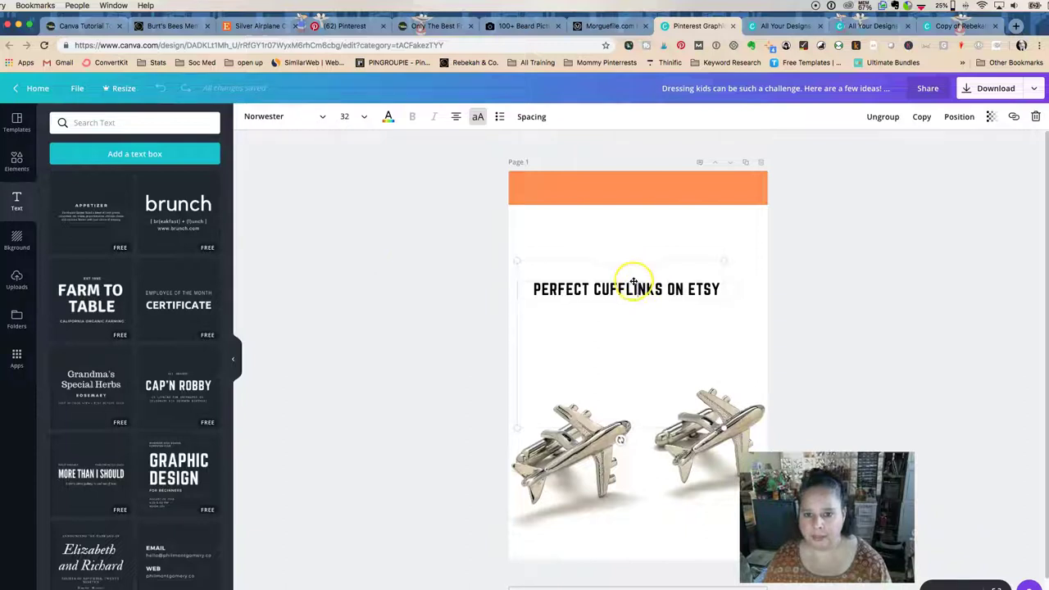
{"action": "left_click_drag", "start_coordinate": [630, 278], "coordinate": [647, 180]}
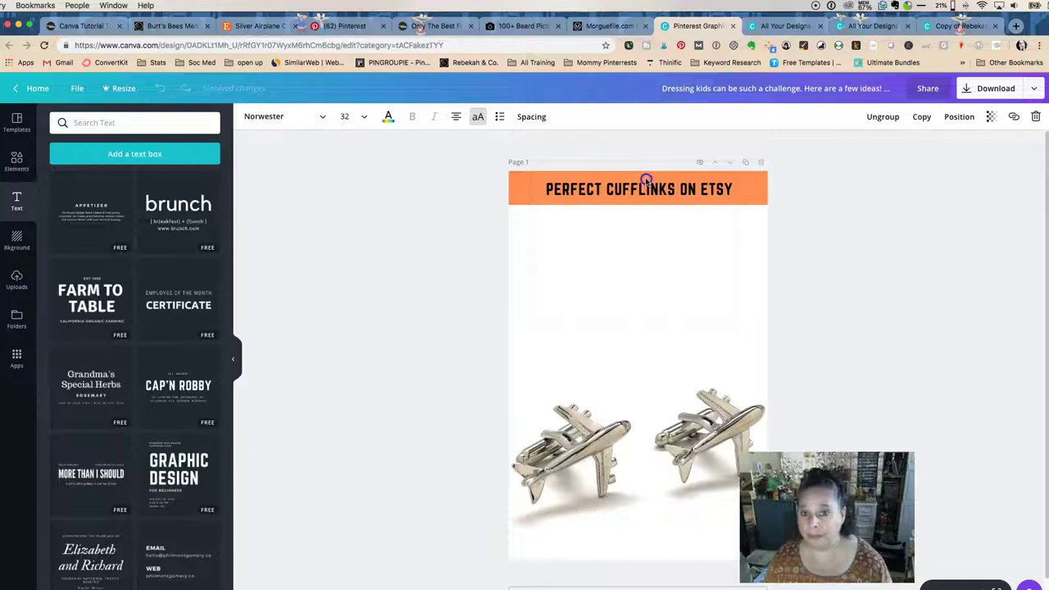
{"action": "left_click", "coordinate": [818, 243]}
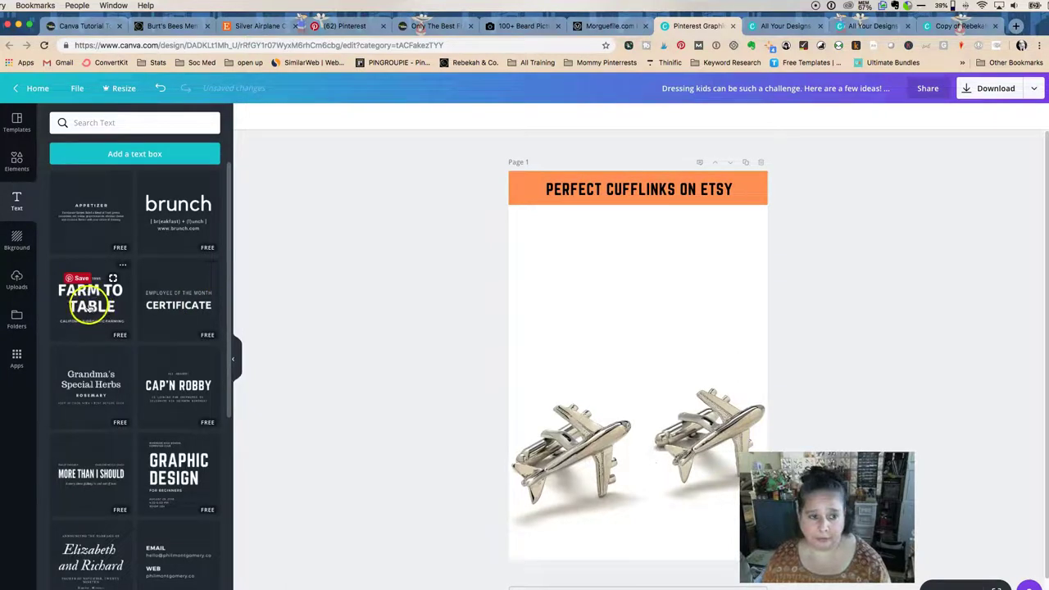
Add the serif "Welcome to" / "Wedding Weekend" text combination between the banner and the cufflinks photo
{"action": "scroll", "coordinate": [182, 344], "scroll_direction": "down", "scroll_amount": 1}
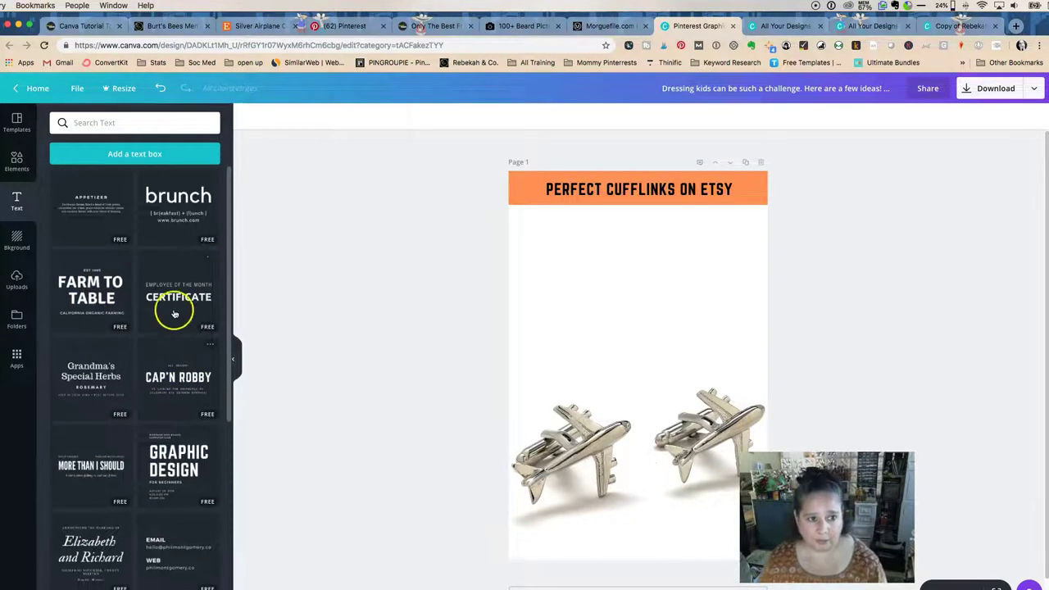
{"action": "scroll", "coordinate": [162, 333], "scroll_direction": "down", "scroll_amount": 1}
{"action": "scroll", "coordinate": [163, 334], "scroll_direction": "down", "scroll_amount": 5}
{"action": "scroll", "coordinate": [162, 333], "scroll_direction": "down", "scroll_amount": 2}
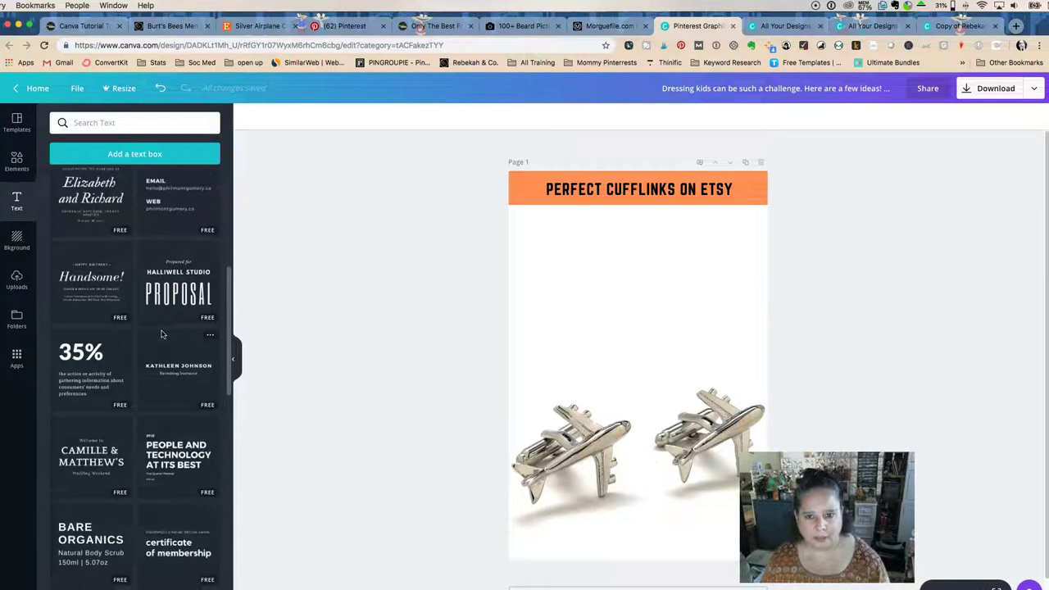
{"action": "scroll", "coordinate": [161, 334], "scroll_direction": "down", "scroll_amount": 1}
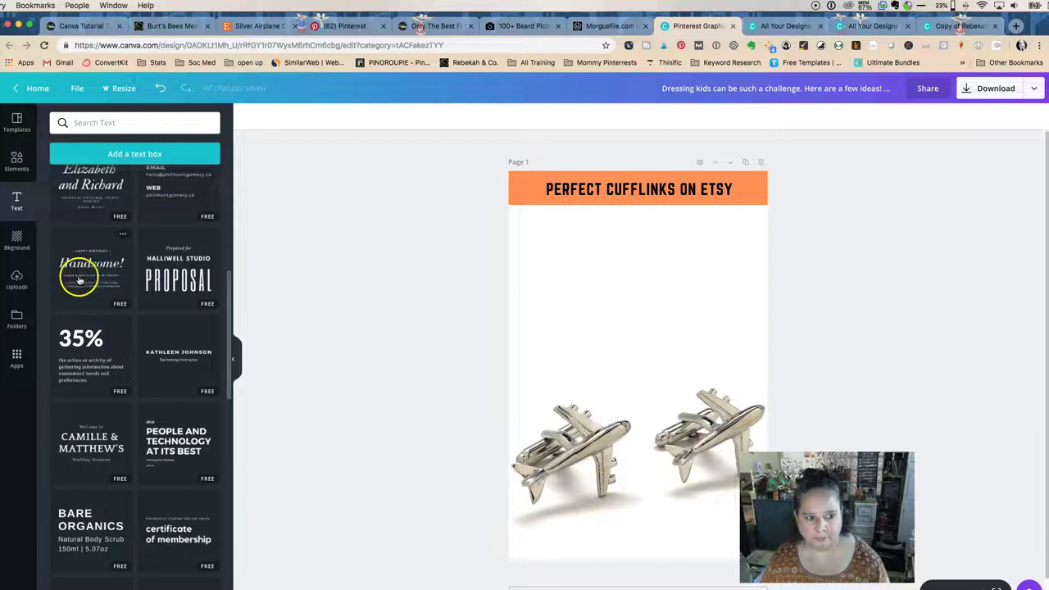
{"action": "left_click_drag", "start_coordinate": [90, 443], "coordinate": [581, 247]}
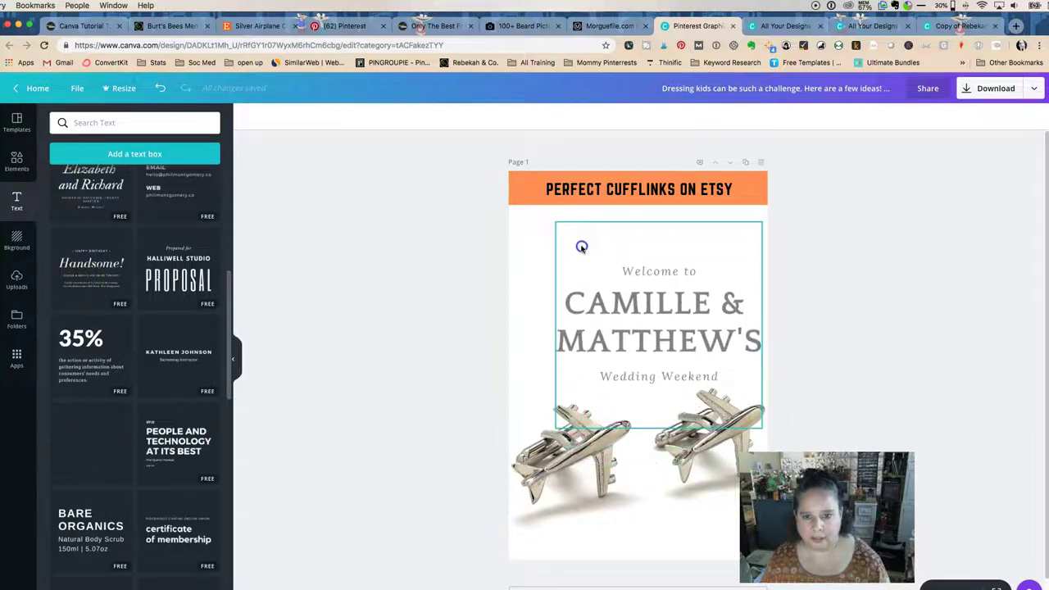
{"action": "left_click_drag", "start_coordinate": [644, 284], "coordinate": [633, 314]}
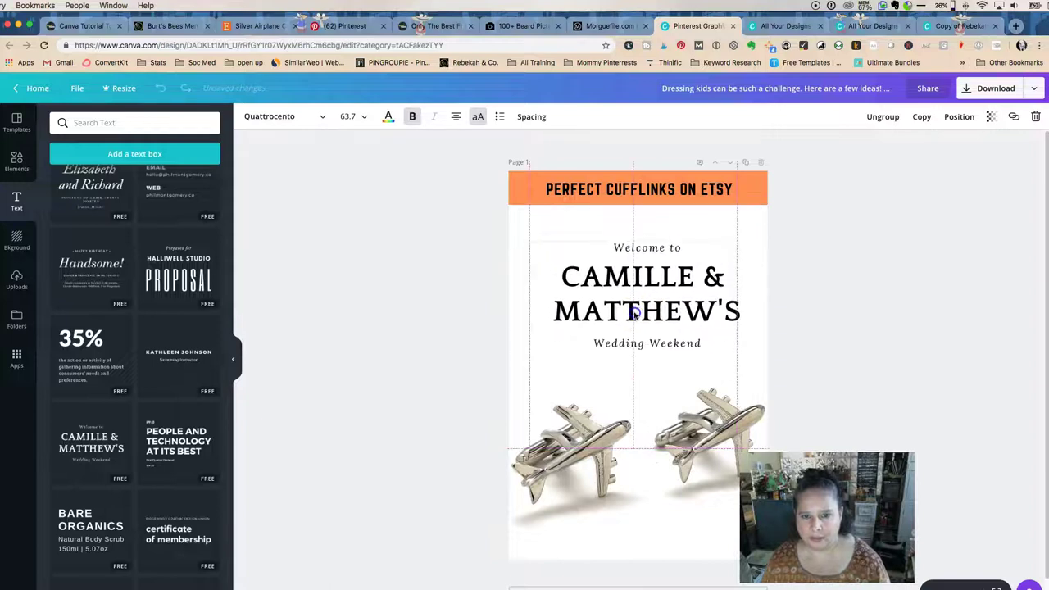
Change the text colour of the "PERFECT CUFFLINKS ON ETSY" banner heading to the default dark grey
{"action": "left_click", "coordinate": [441, 302]}
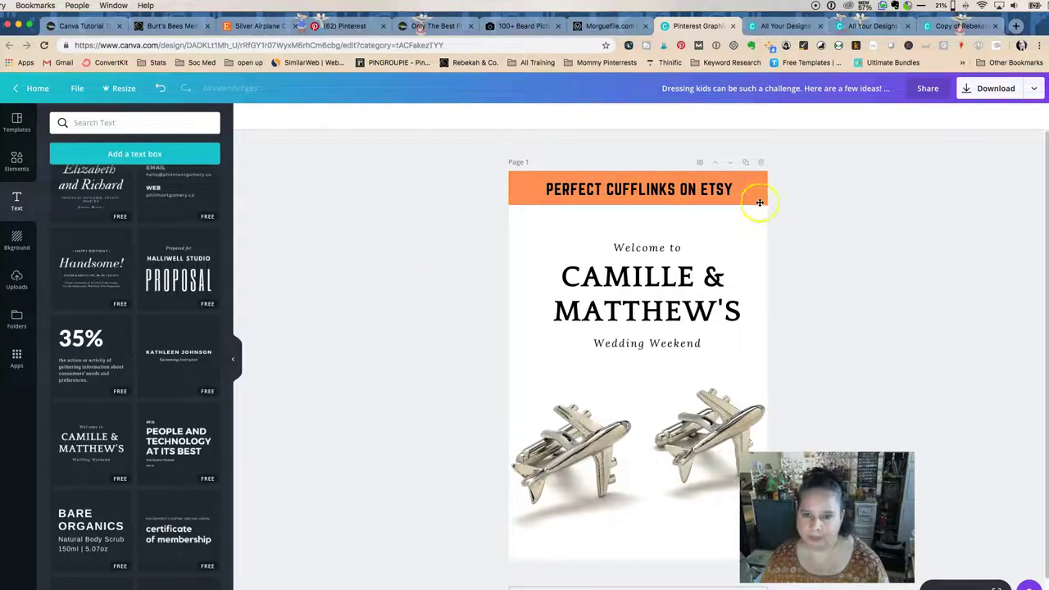
{"action": "left_click", "coordinate": [691, 191]}
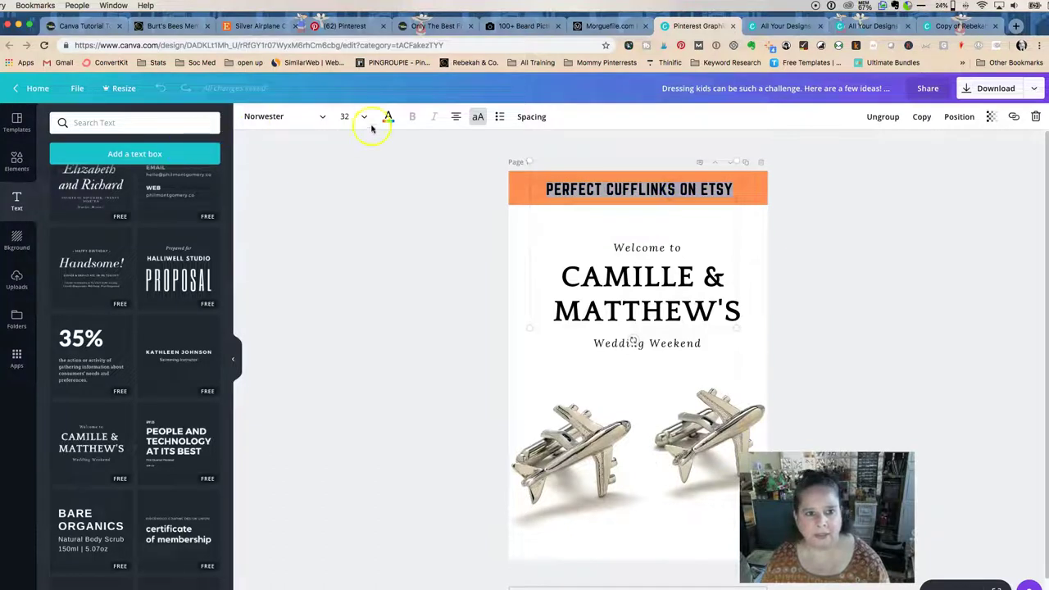
{"action": "left_click", "coordinate": [388, 116]}
{"action": "left_click", "coordinate": [420, 231]}
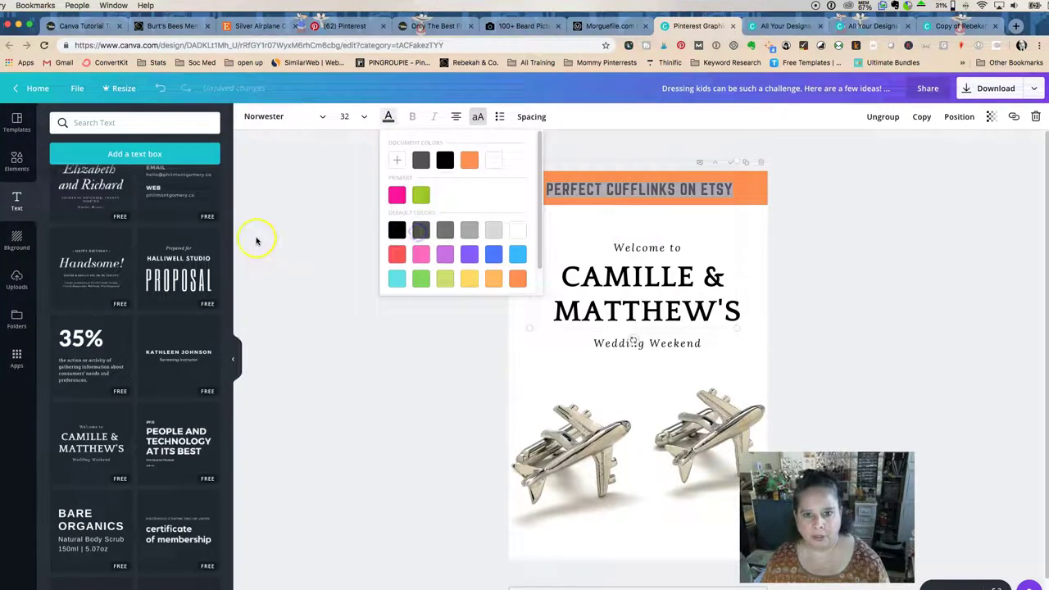
{"action": "left_click", "coordinate": [307, 231]}
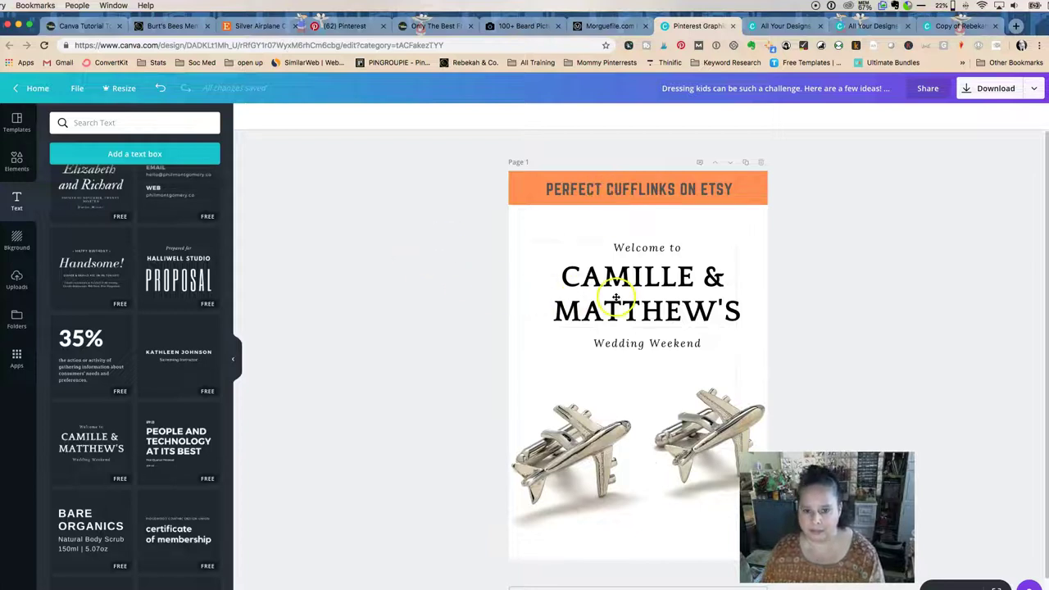
Replace the large serif title with "SILVER AIRPLANE CUFFLINKS", taken from the start of the Etsy listing title
{"action": "left_click", "coordinate": [245, 30]}
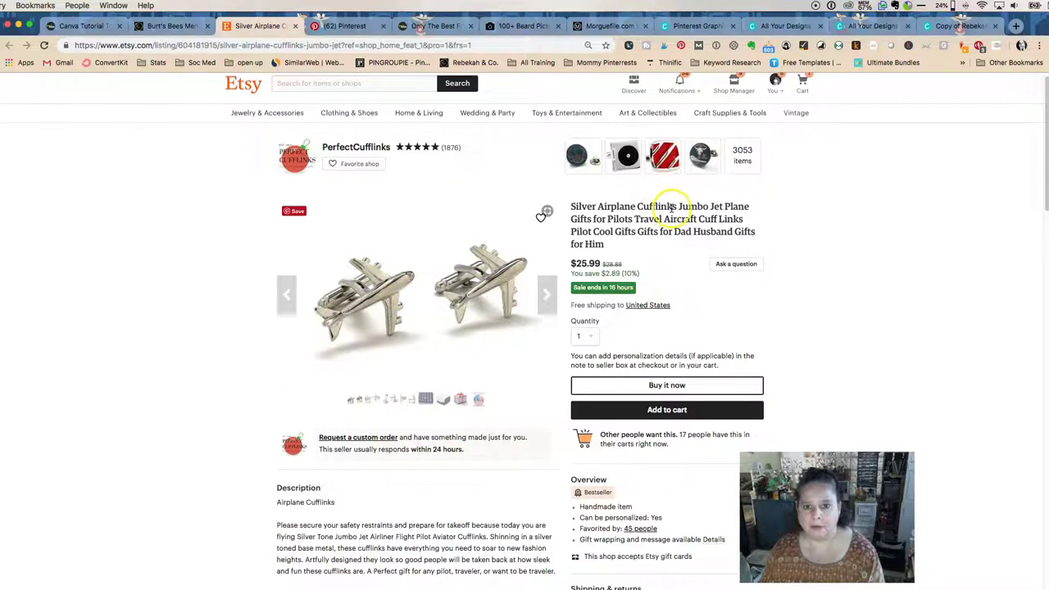
{"action": "left_click_drag", "start_coordinate": [660, 206], "coordinate": [575, 206]}
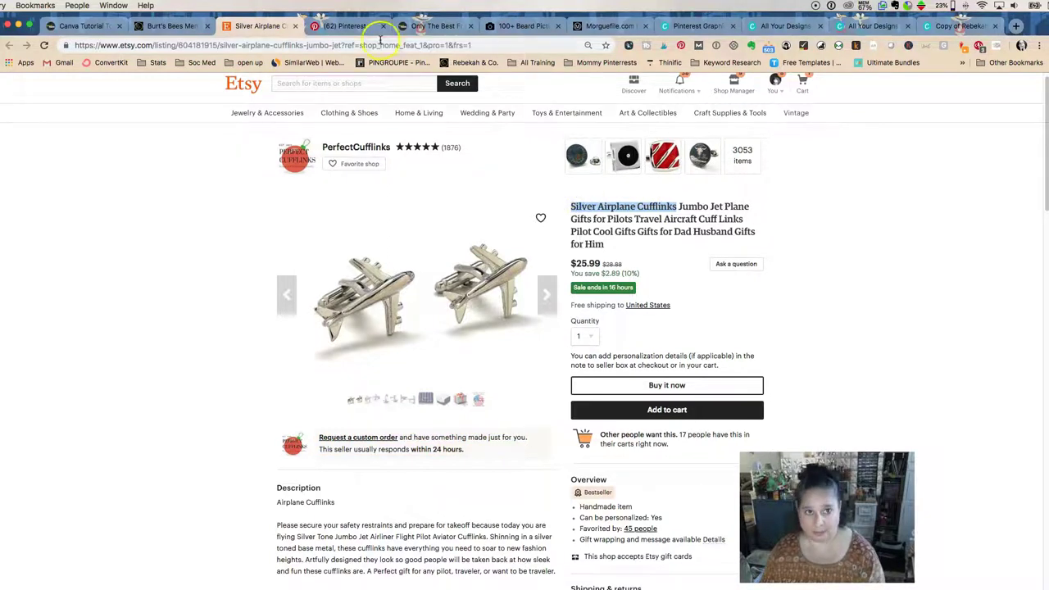
{"action": "left_click", "coordinate": [684, 25]}
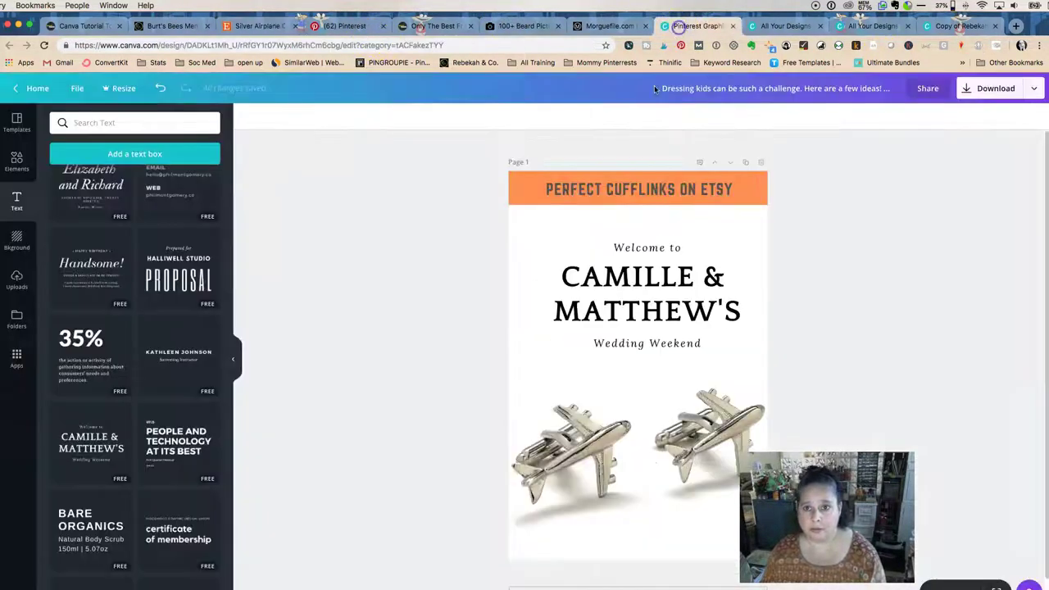
{"action": "double_click", "coordinate": [642, 280]}
{"action": "type", "text": "SILVER AIRPLANE CUFFLINKS"}
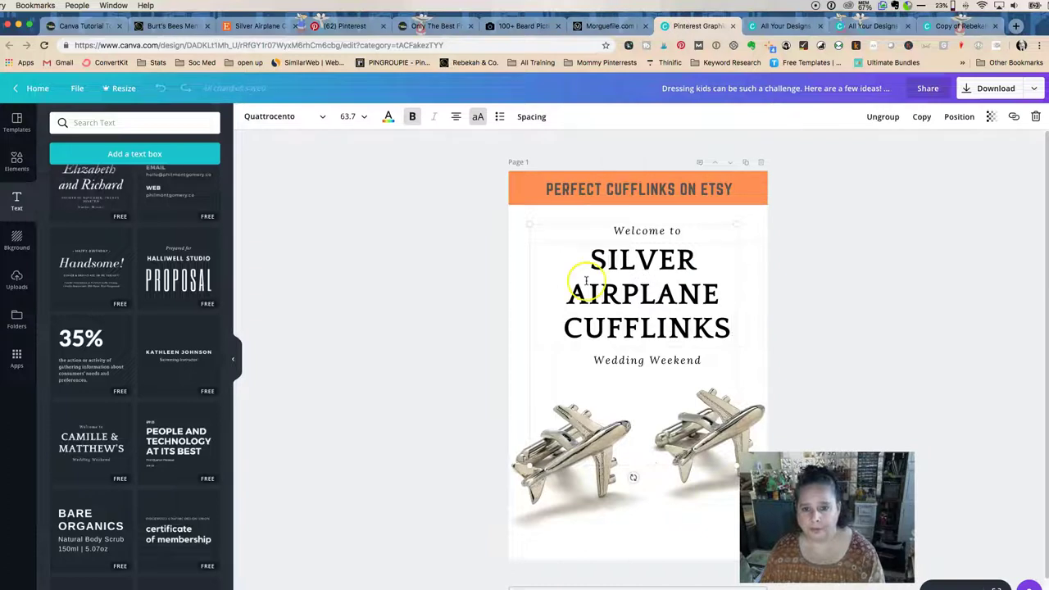
Replace the "Welcome to" line with "Handmade" and nudge the title text group slightly upward
{"action": "left_click", "coordinate": [501, 269]}
{"action": "double_click", "coordinate": [647, 230]}
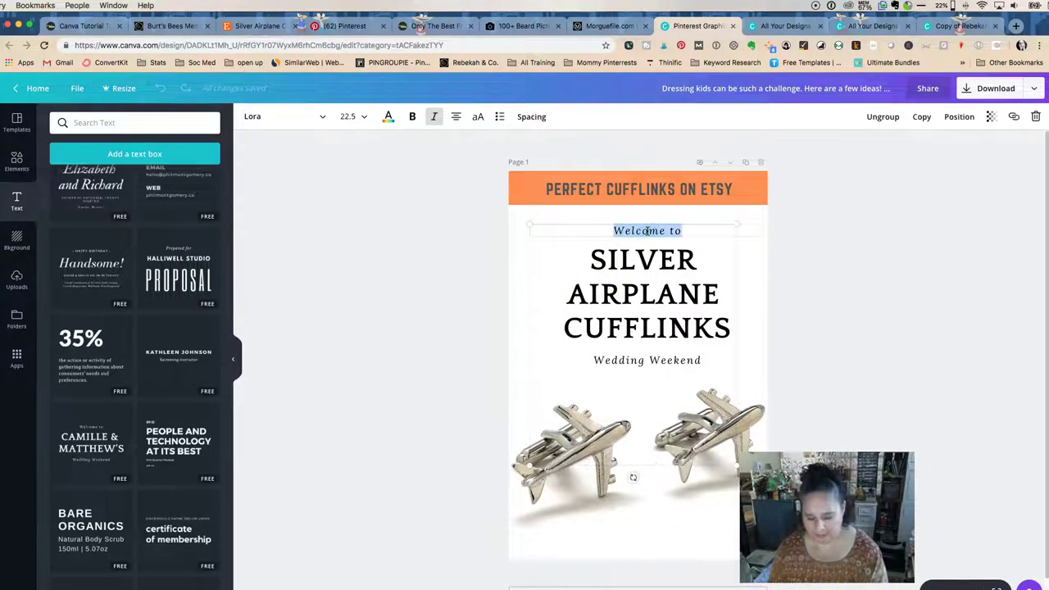
{"action": "type", "text": "Handmad"}
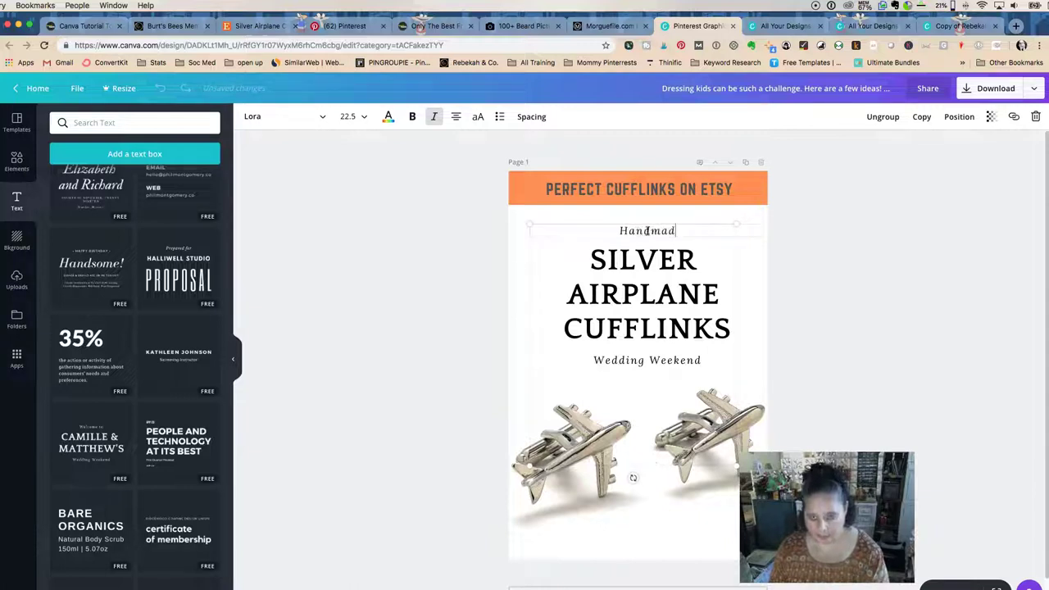
{"action": "left_click", "coordinate": [398, 211]}
{"action": "mouse_move", "coordinate": [644, 233]}
{"action": "left_mouse_down"}
{"action": "mouse_move", "coordinate": [630, 232]}
{"action": "mouse_move", "coordinate": [643, 232]}
{"action": "left_mouse_up"}
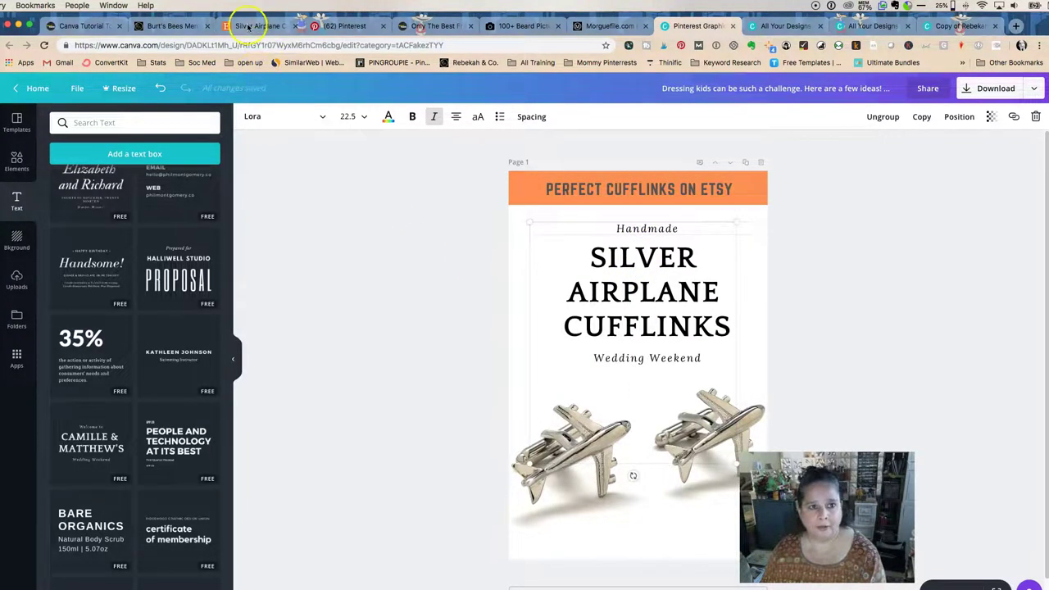
Check the Pinterest results for pilot gifts and replace the "Wedding Weekend" line with "Aviation Gifts For Men"
{"action": "left_click", "coordinate": [248, 27]}
{"action": "left_click", "coordinate": [330, 27]}
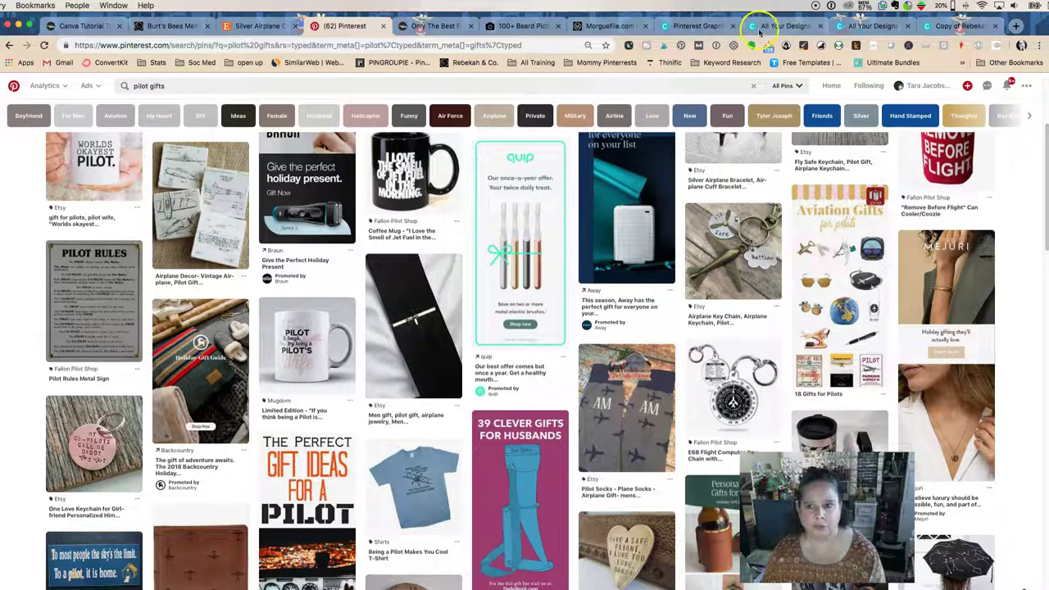
{"action": "left_click", "coordinate": [664, 27]}
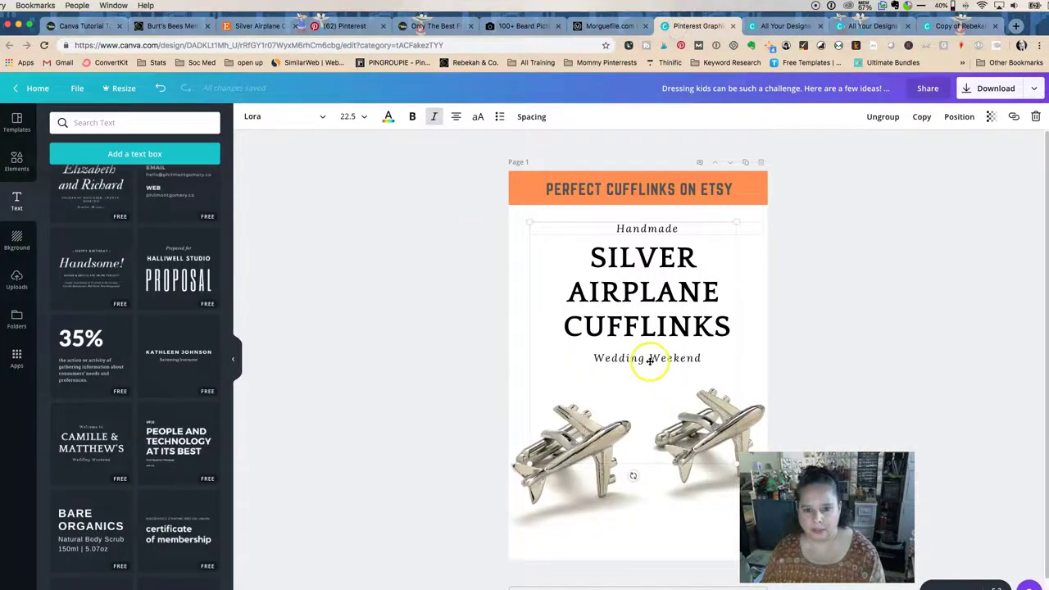
{"action": "double_click", "coordinate": [649, 360]}
{"action": "key", "text": "ctrl+a"}
{"action": "type", "text": "A"}
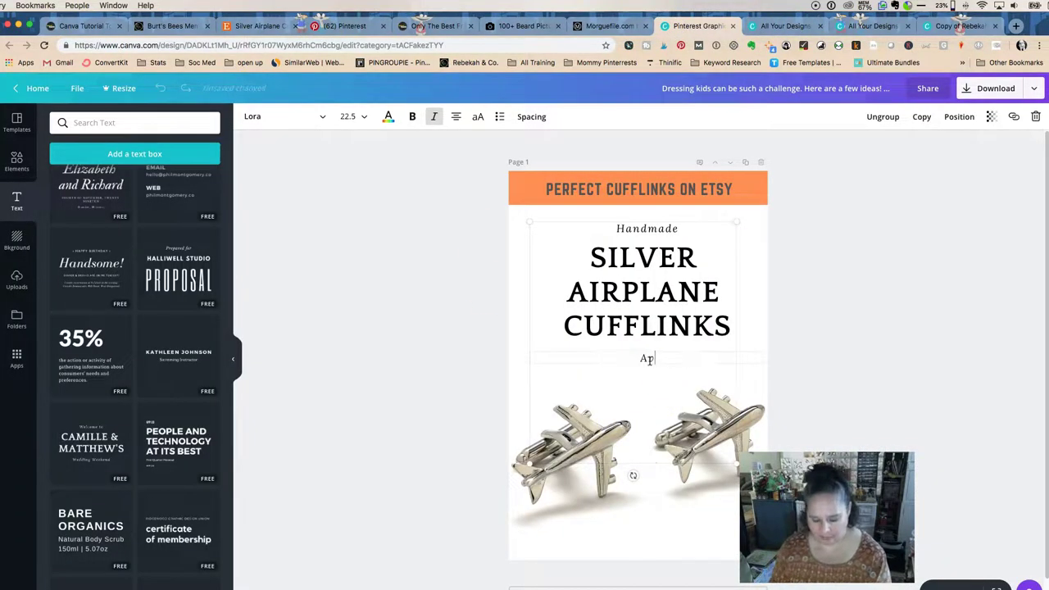
{"action": "type", "text": "viation Gif"}
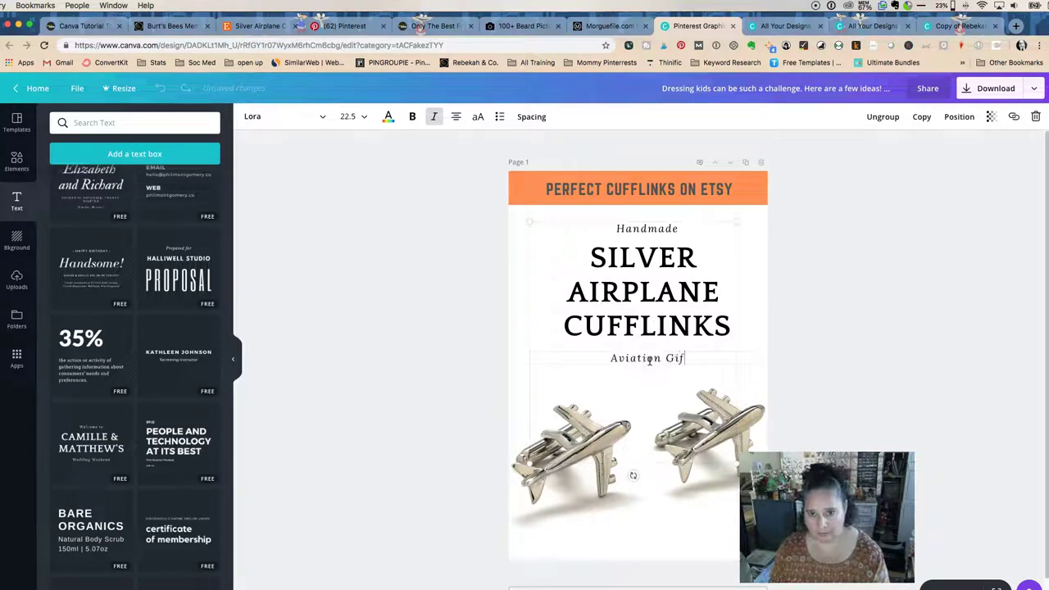
{"action": "type", "text": "ts For Men"}
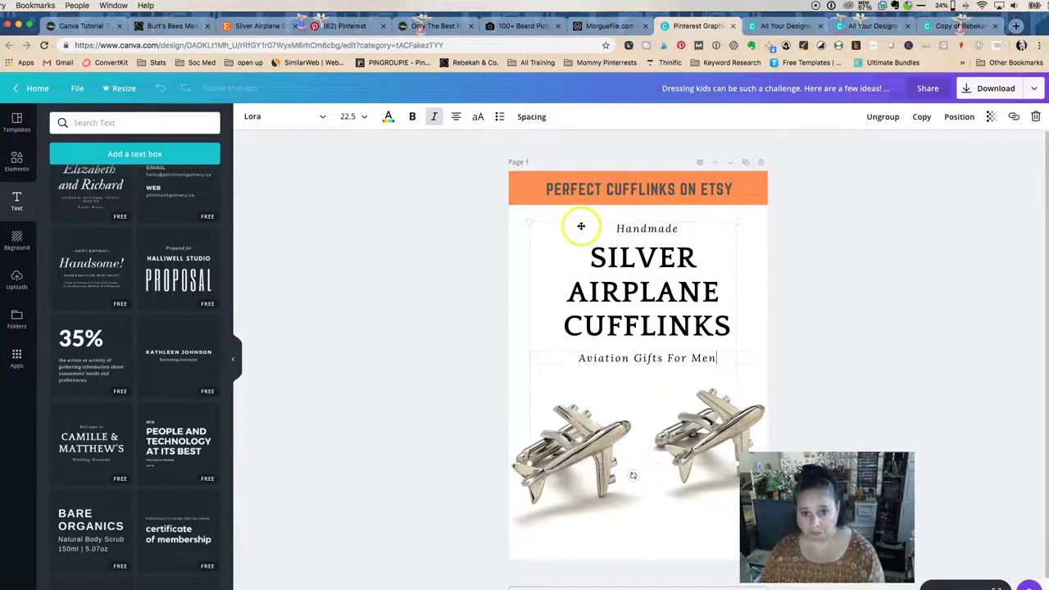
{"action": "left_click", "coordinate": [926, 255]}
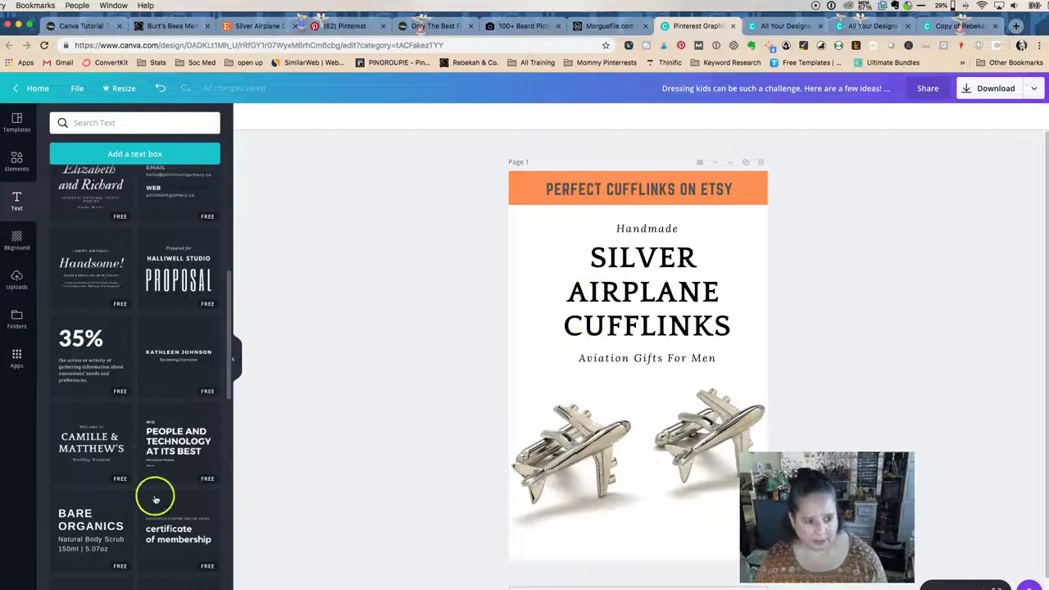
Add a second copy of the serif text combination over the cufflinks photo and delete its large title and "Welcome to" text
{"action": "left_click_drag", "start_coordinate": [89, 435], "coordinate": [569, 439]}
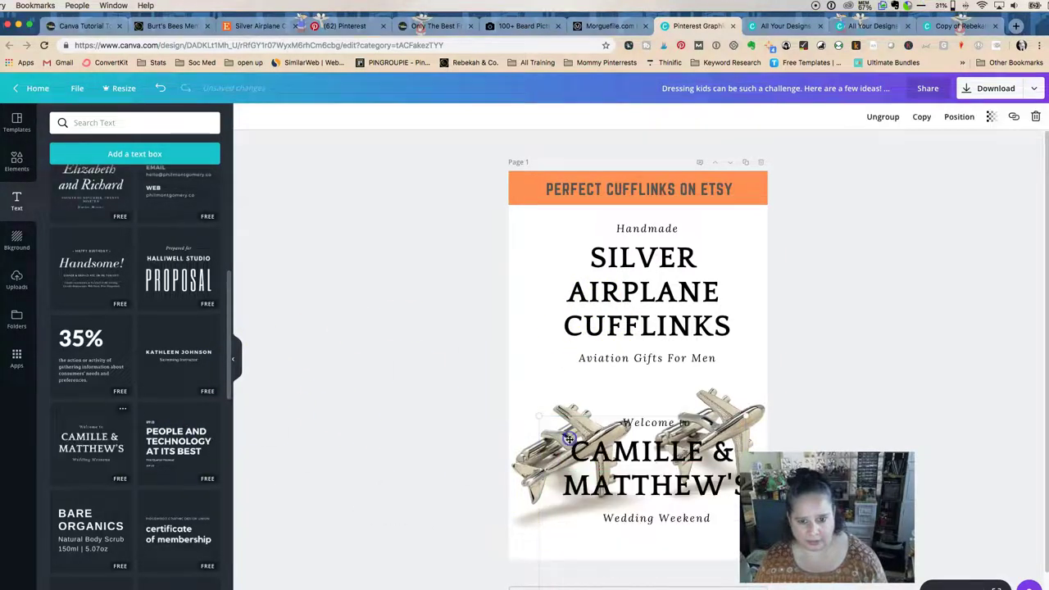
{"action": "left_click", "coordinate": [627, 489]}
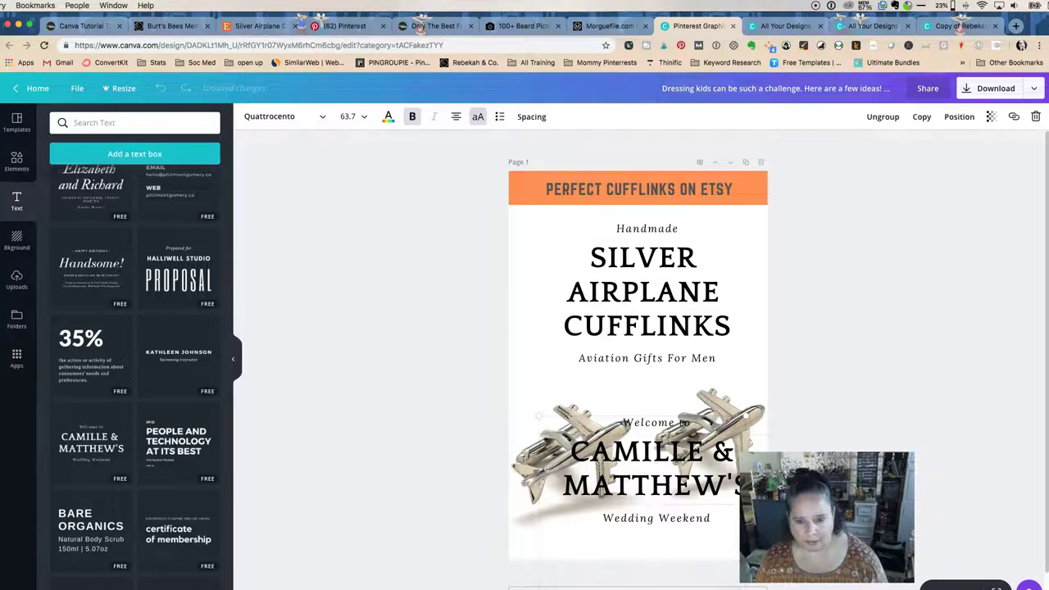
{"action": "left_click", "coordinate": [671, 482]}
{"action": "double_click", "coordinate": [670, 480]}
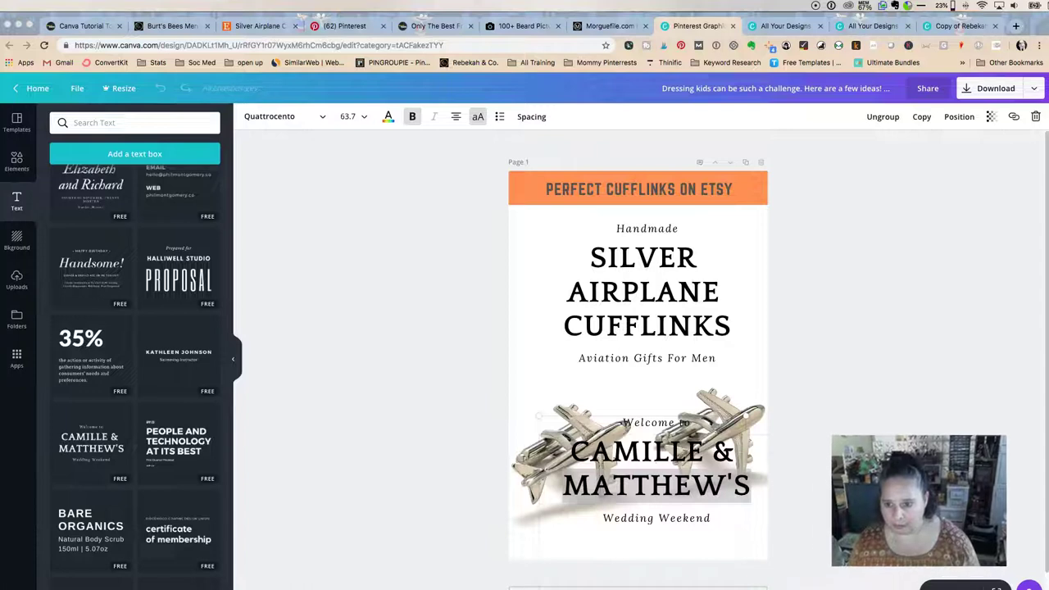
{"action": "left_click", "coordinate": [646, 474]}
{"action": "triple_click", "coordinate": [646, 473]}
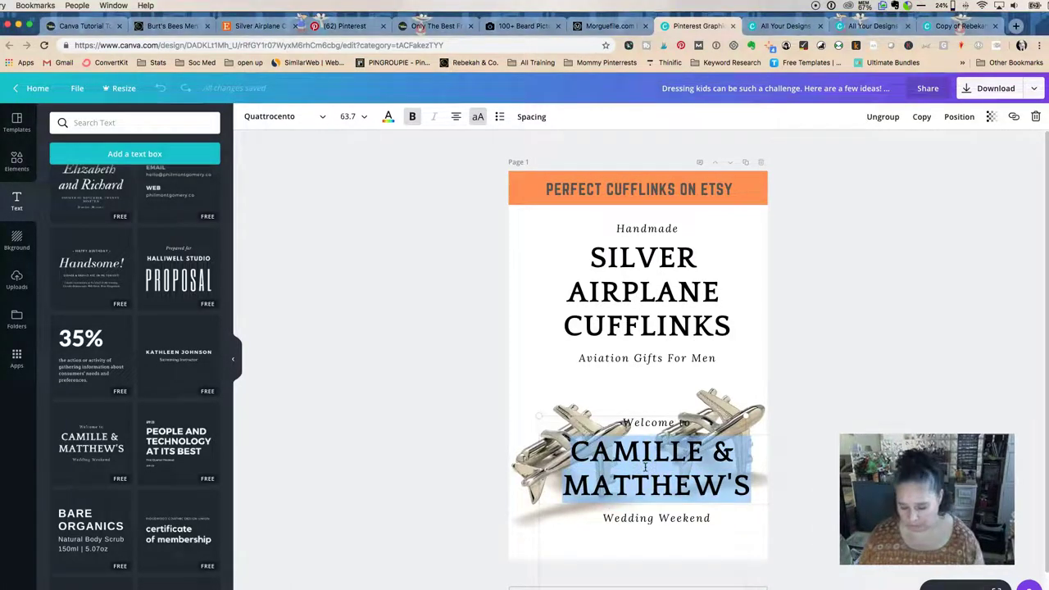
{"action": "key", "text": "BackSpace"}
{"action": "triple_click", "coordinate": [673, 440]}
{"action": "key", "text": "BackSpace"}
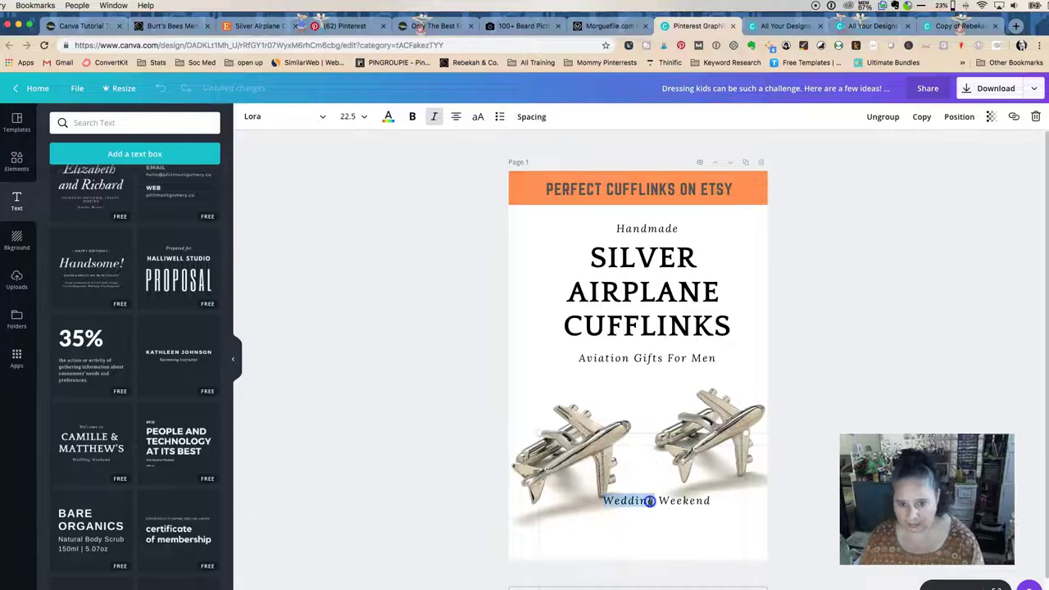
{"action": "triple_click", "coordinate": [647, 501]}
{"action": "left_click", "coordinate": [256, 25]}
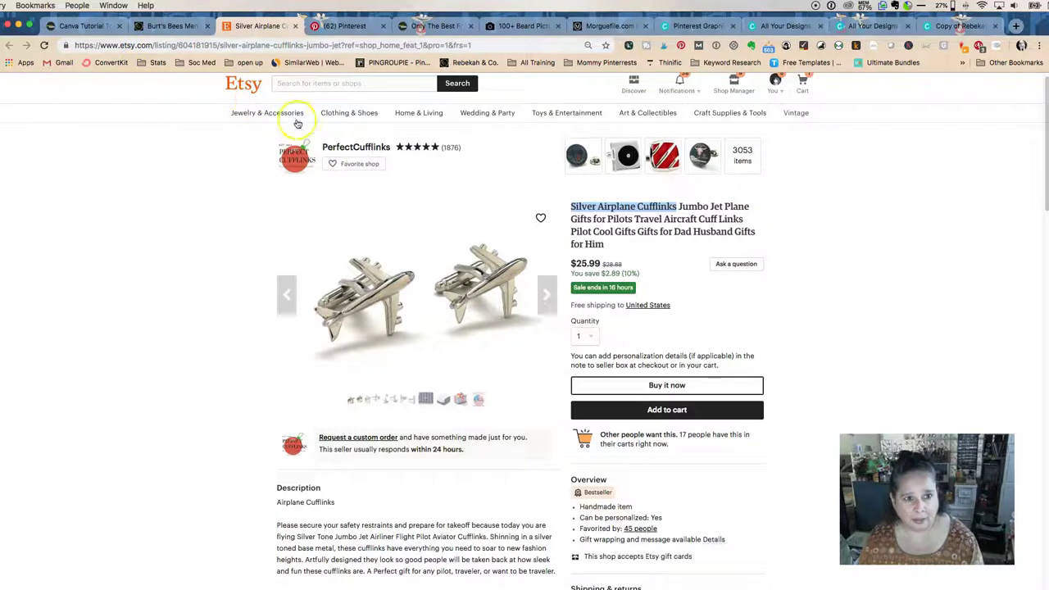
{"action": "left_click", "coordinate": [343, 147]}
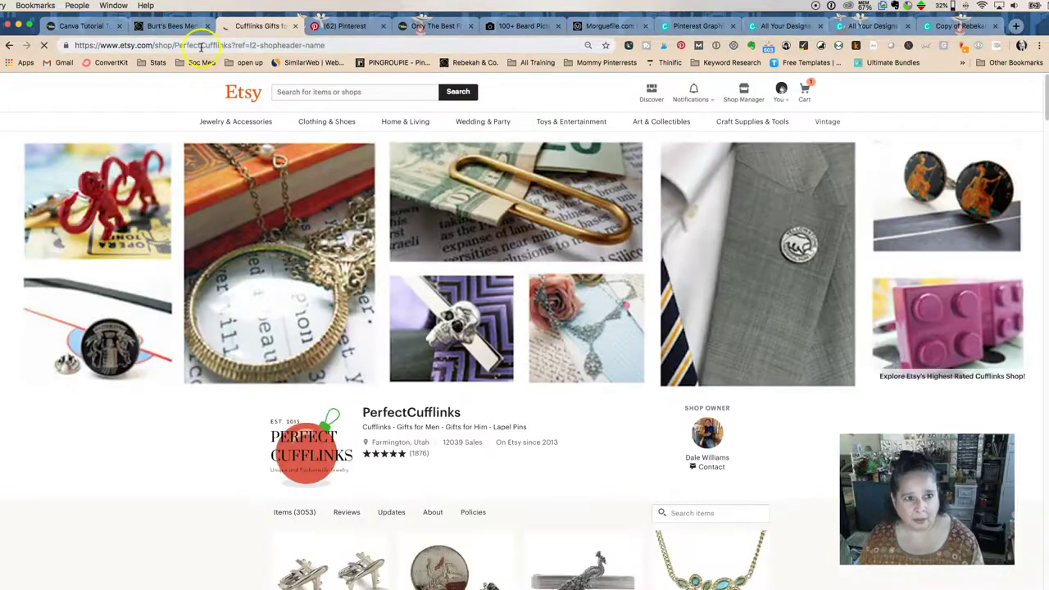
{"action": "left_click_drag", "start_coordinate": [231, 45], "coordinate": [72, 44]}
{"action": "key", "text": "super+c"}
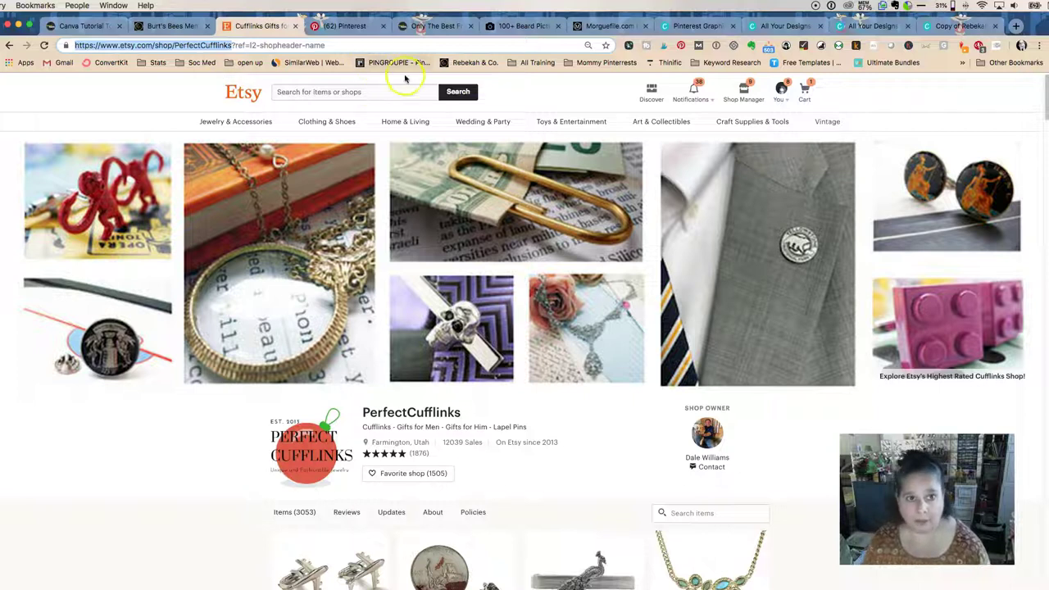
{"action": "left_click", "coordinate": [695, 25]}
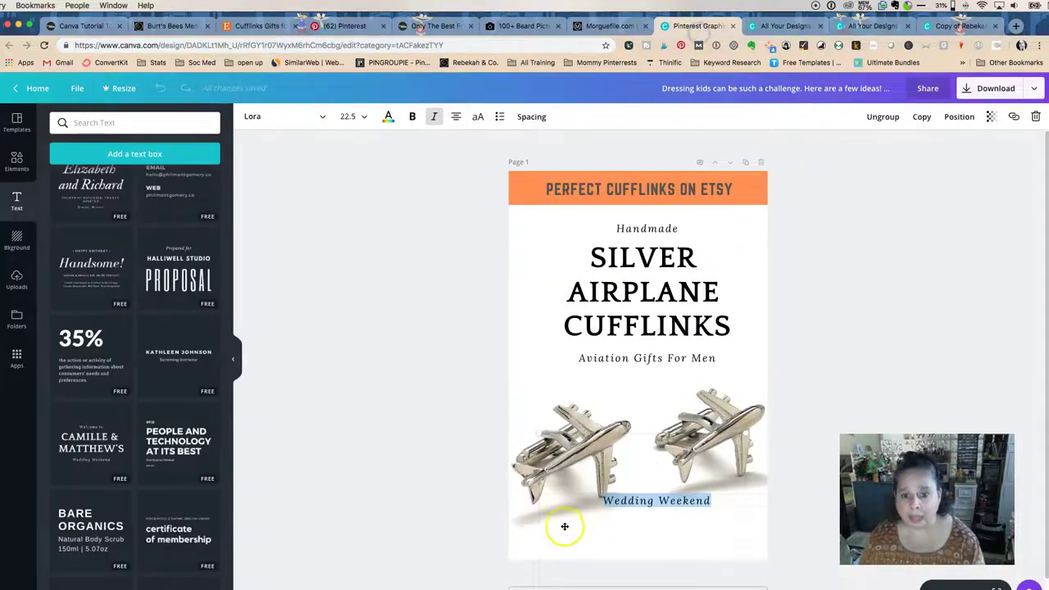
{"action": "key", "text": "super+v"}
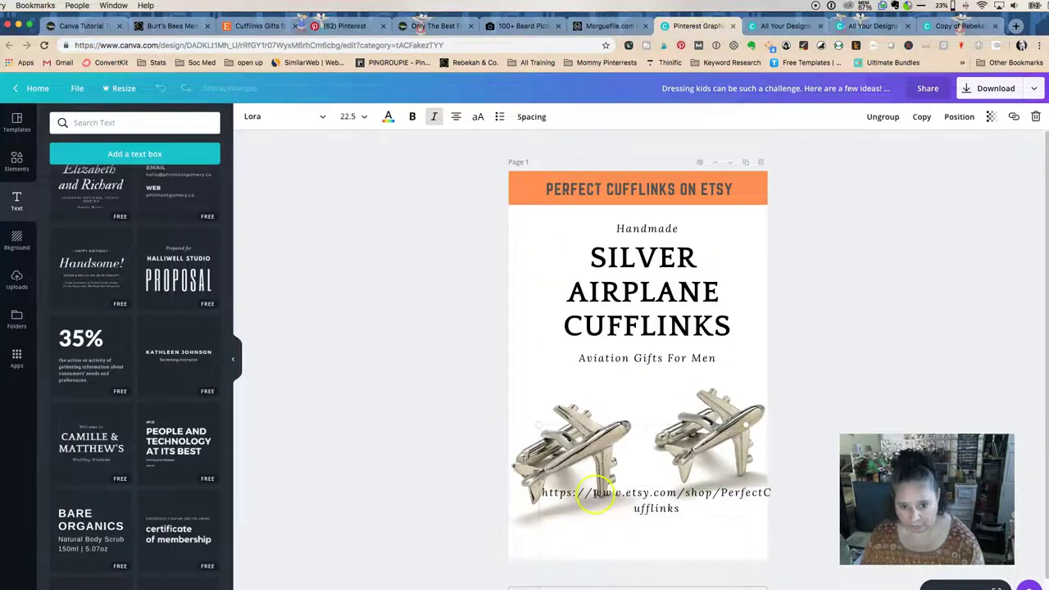
{"action": "left_click_drag", "start_coordinate": [587, 493], "coordinate": [533, 492]}
{"action": "key", "text": "BackSpace"}
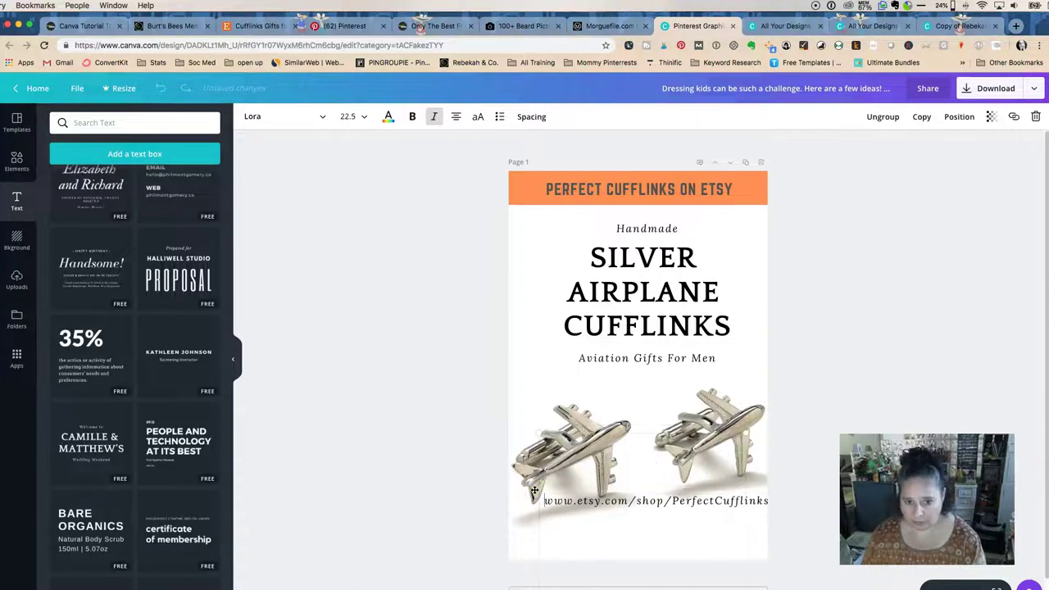
{"action": "left_click", "coordinate": [358, 370]}
{"action": "left_click_drag", "start_coordinate": [710, 508], "coordinate": [693, 548]}
{"action": "left_click_drag", "start_coordinate": [691, 548], "coordinate": [693, 547]}
{"action": "left_click", "coordinate": [476, 381]}
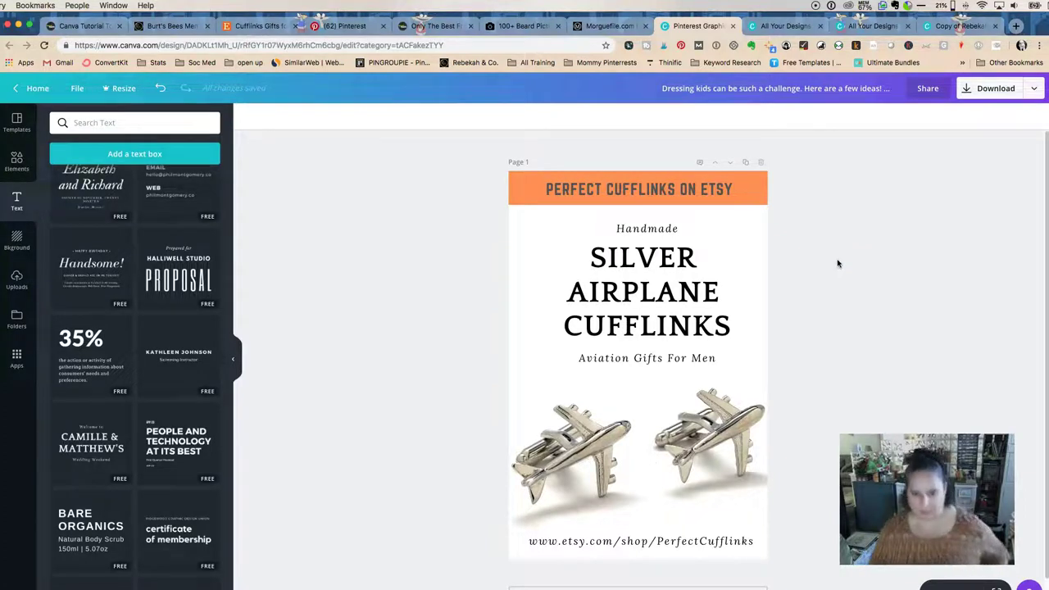
{"action": "left_click_drag", "start_coordinate": [615, 541], "coordinate": [613, 542]}
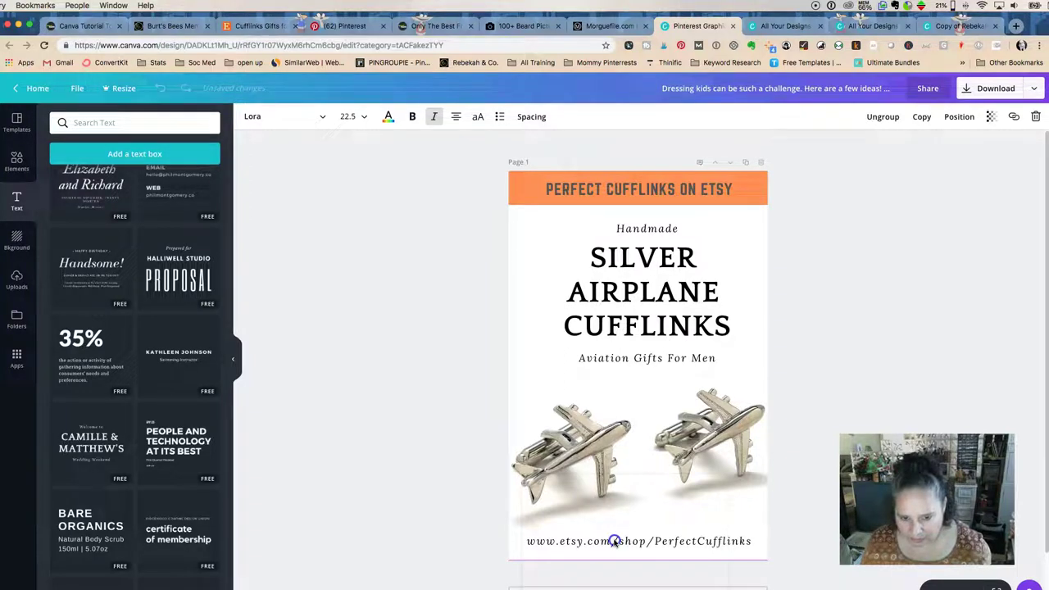
{"action": "left_click", "coordinate": [864, 316]}
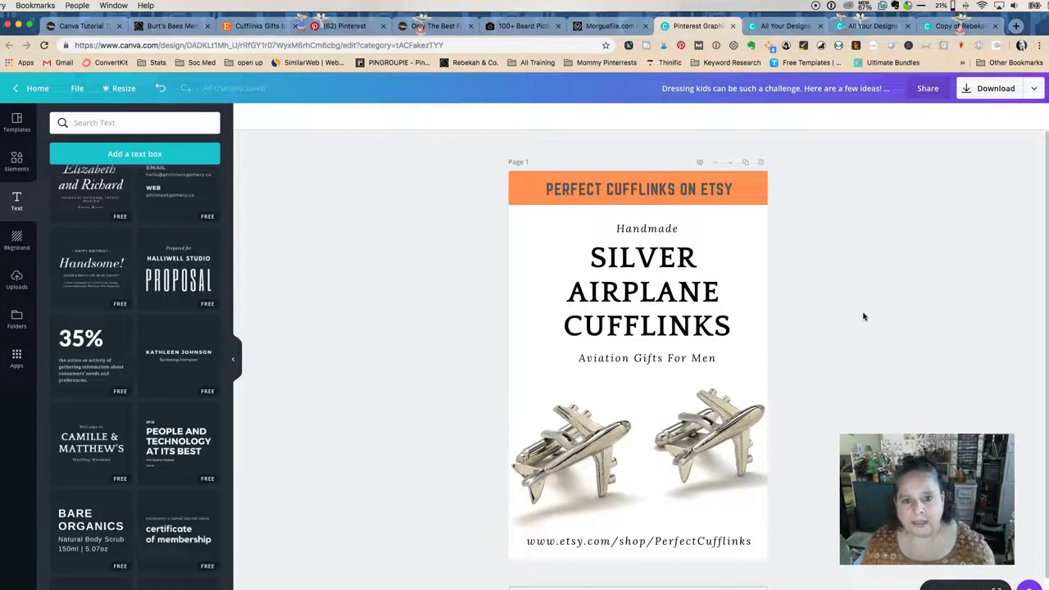
Add another copy of the serif text combination over the cufflinks photo and delete the "PERFECT CUFFLINKS ON ETSY" banner text
{"action": "left_click", "coordinate": [671, 191]}
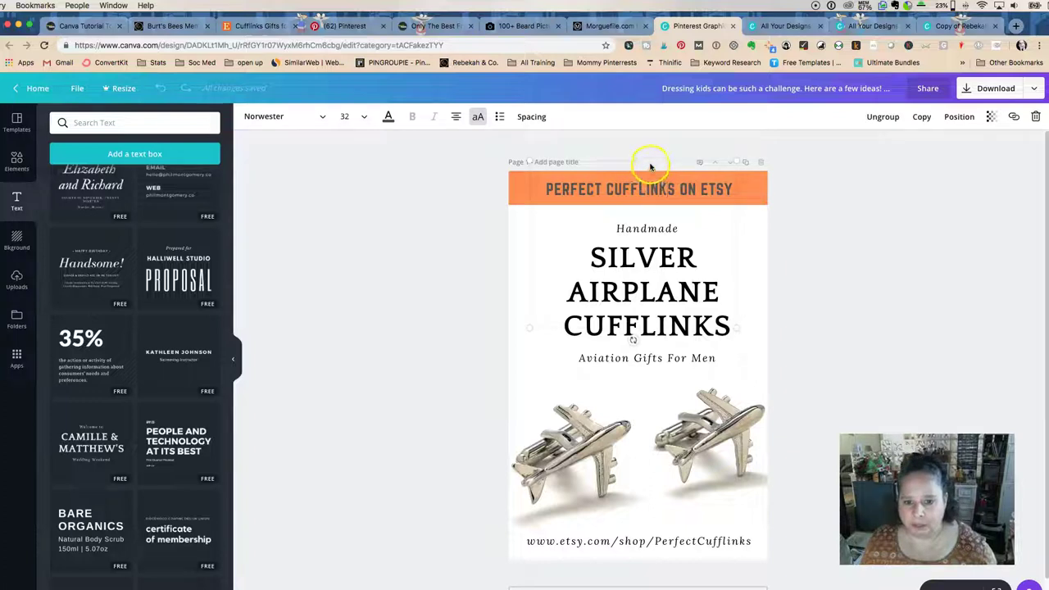
{"action": "left_click", "coordinate": [332, 199]}
{"action": "left_click_drag", "start_coordinate": [97, 440], "coordinate": [445, 258]}
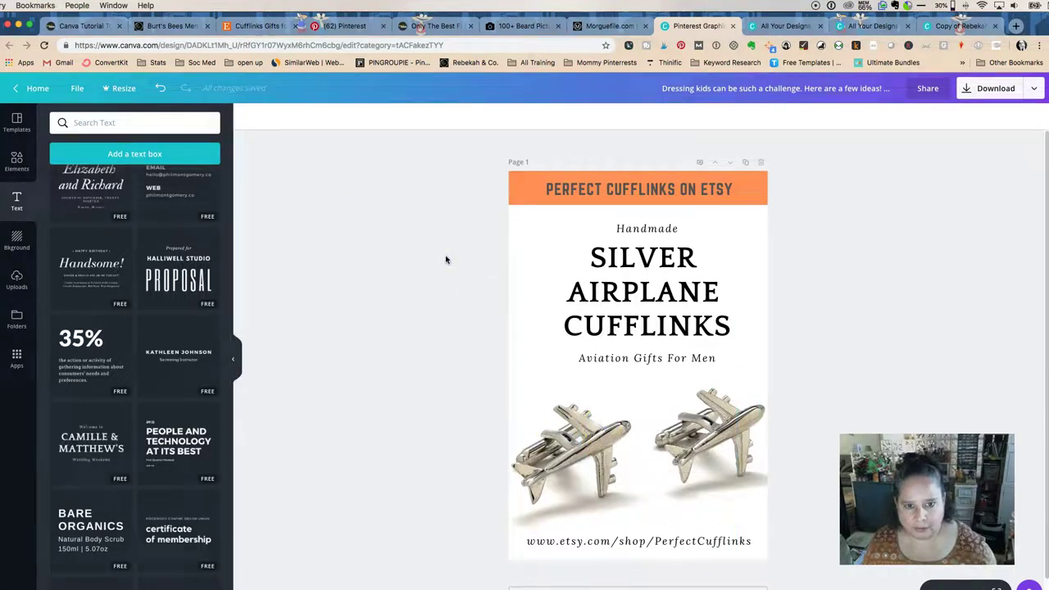
{"action": "left_click_drag", "start_coordinate": [91, 443], "coordinate": [513, 349]}
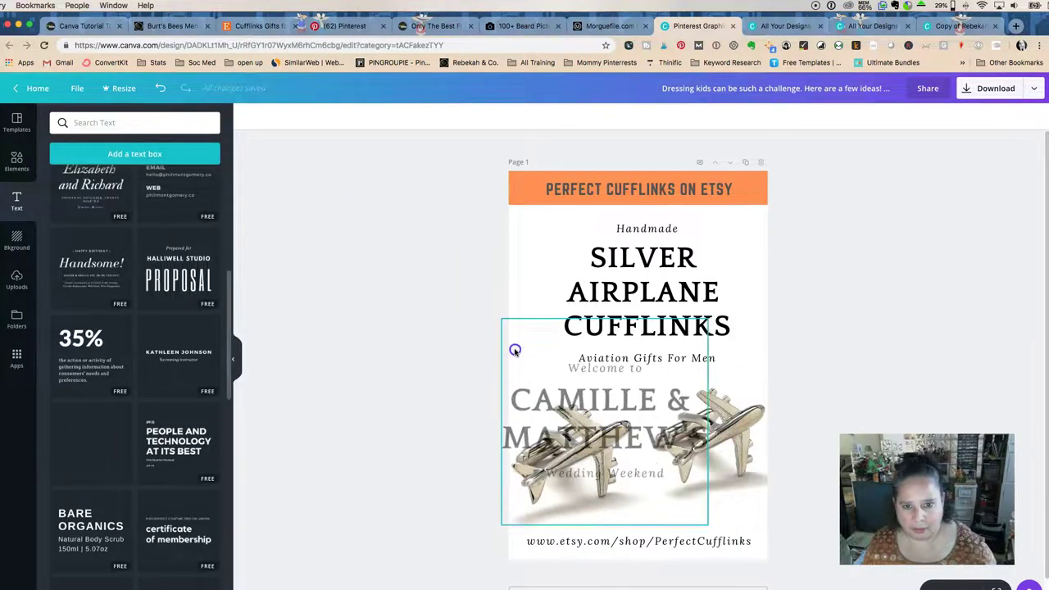
{"action": "left_click", "coordinate": [608, 187]}
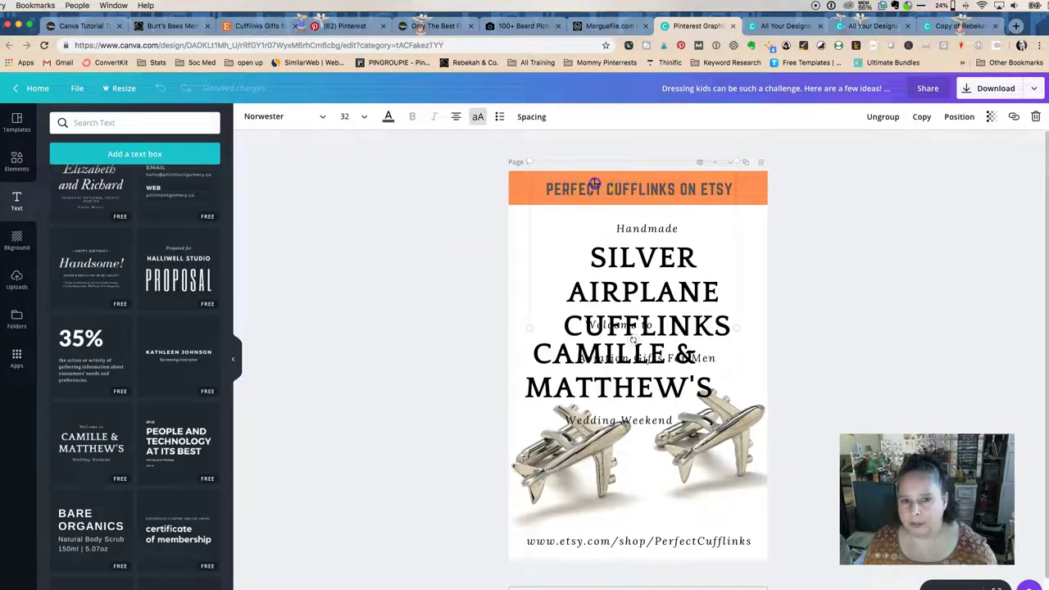
{"action": "key", "text": "BackSpace"}
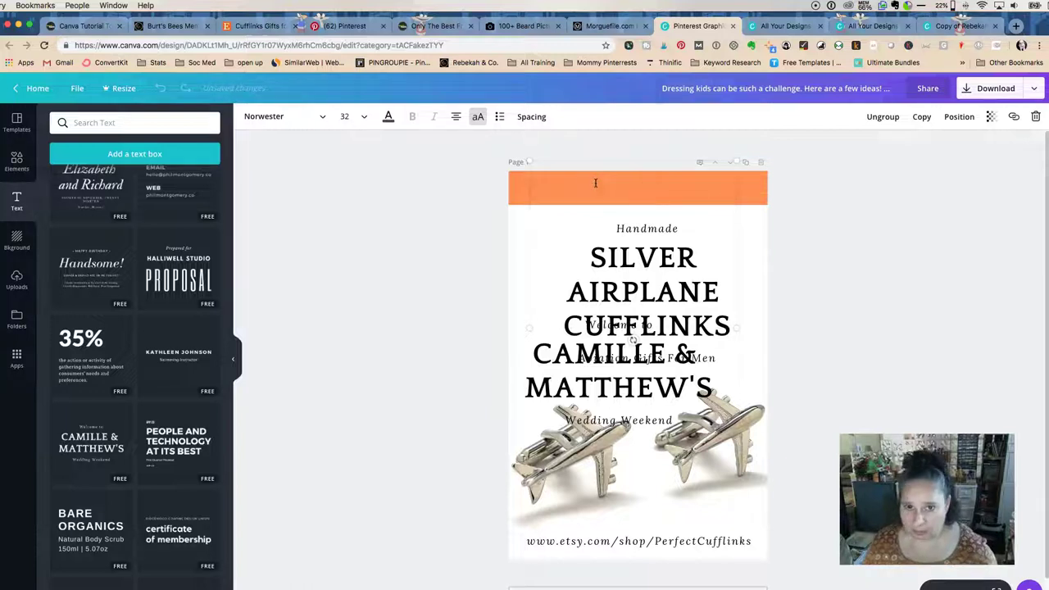
{"action": "left_click", "coordinate": [934, 316]}
Move the new text combination up to the orange banner and replace its large title with "PERFECT CUFFLINKS SHOP"
{"action": "left_click_drag", "start_coordinate": [587, 382], "coordinate": [607, 206]}
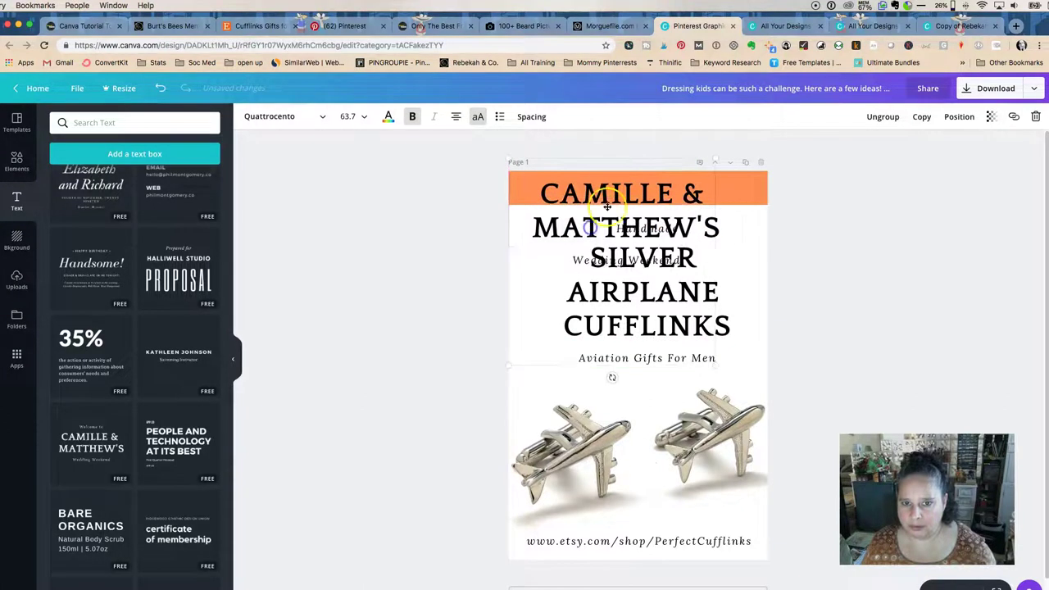
{"action": "triple_click", "coordinate": [603, 193]}
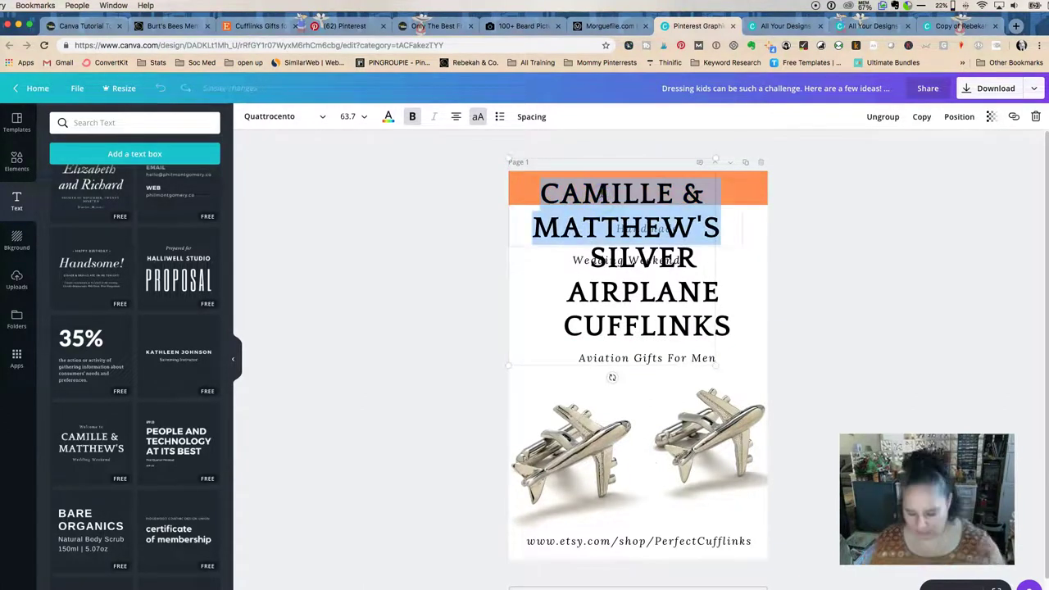
{"action": "type", "text": "PERFE"}
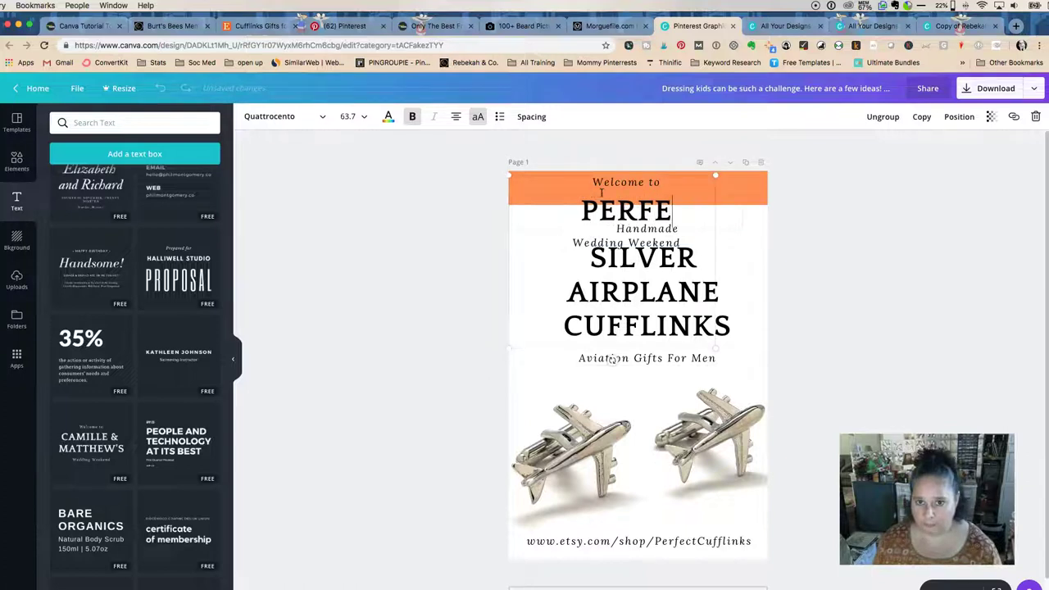
{"action": "type", "text": "CT CIFF"}
{"action": "key", "text": "BackSpace"}
{"action": "key", "text": "BackSpace"}
{"action": "key", "text": "BackSpace"}
{"action": "type", "text": "UF"}
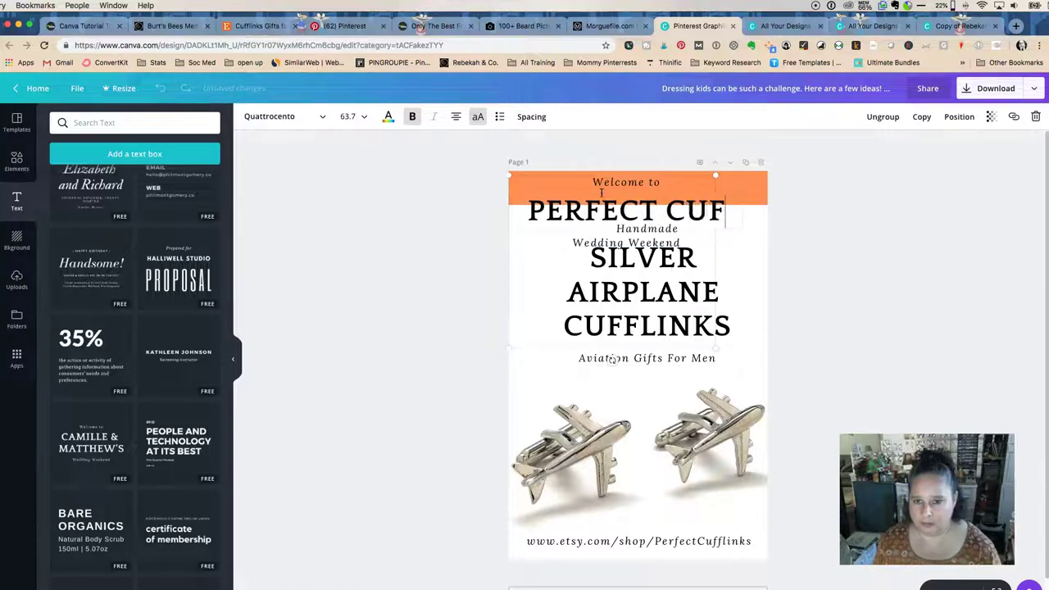
{"action": "type", "text": "FLINKS "}
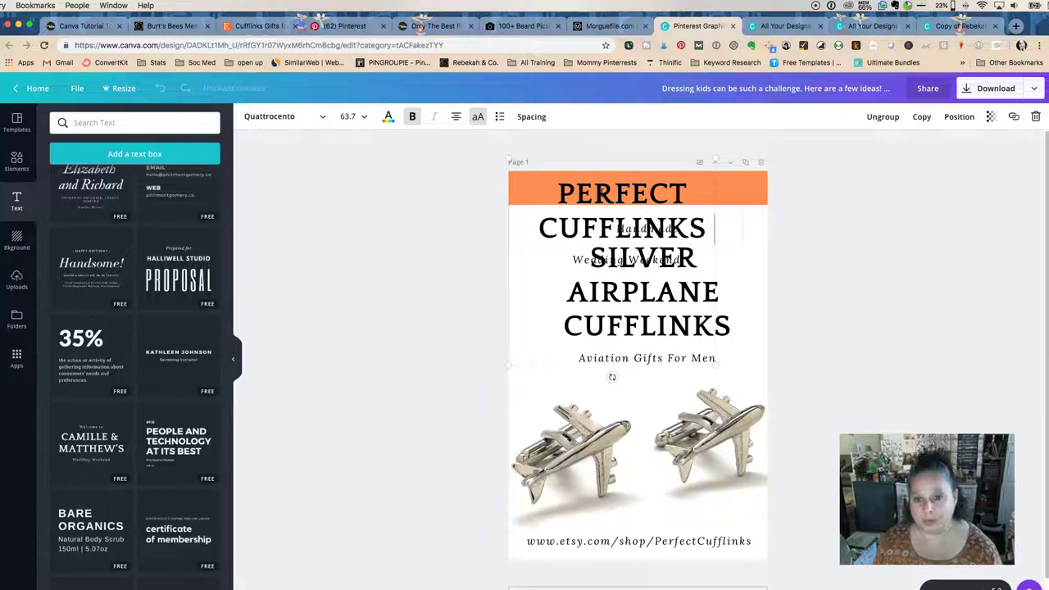
{"action": "type", "text": "SHOP"}
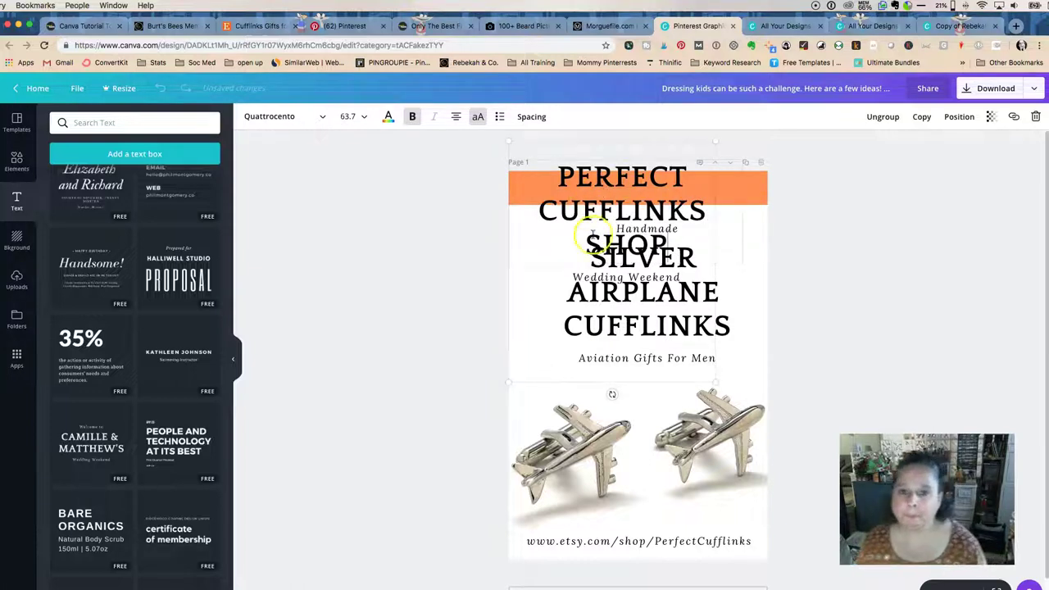
Set the "PERFECT CUFFLINKS SHOP" title's font size to 32 and position it inside the orange banner
{"action": "left_click_drag", "start_coordinate": [665, 245], "coordinate": [529, 177]}
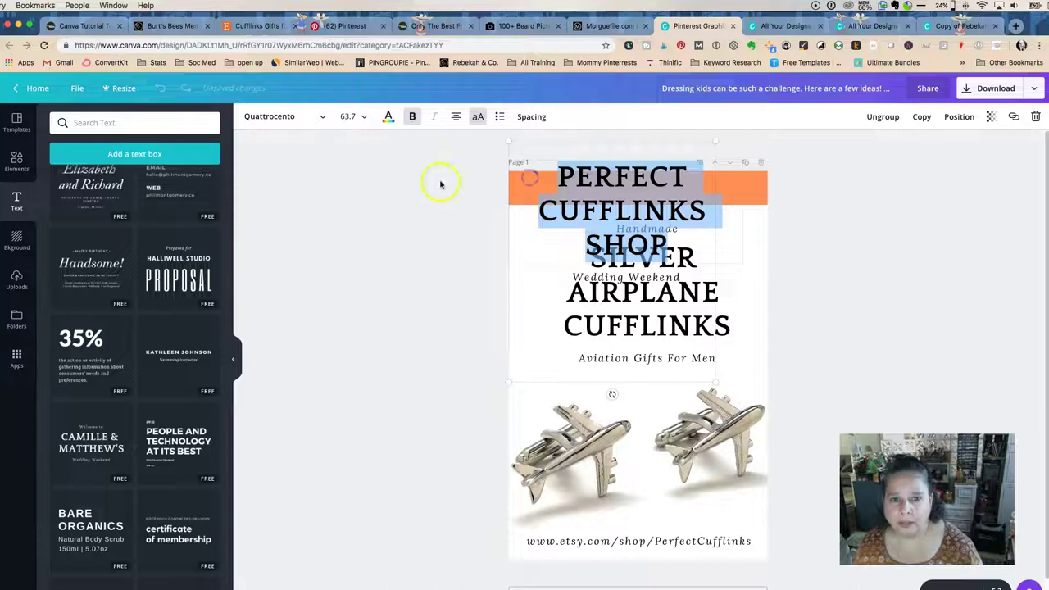
{"action": "left_click", "coordinate": [347, 116]}
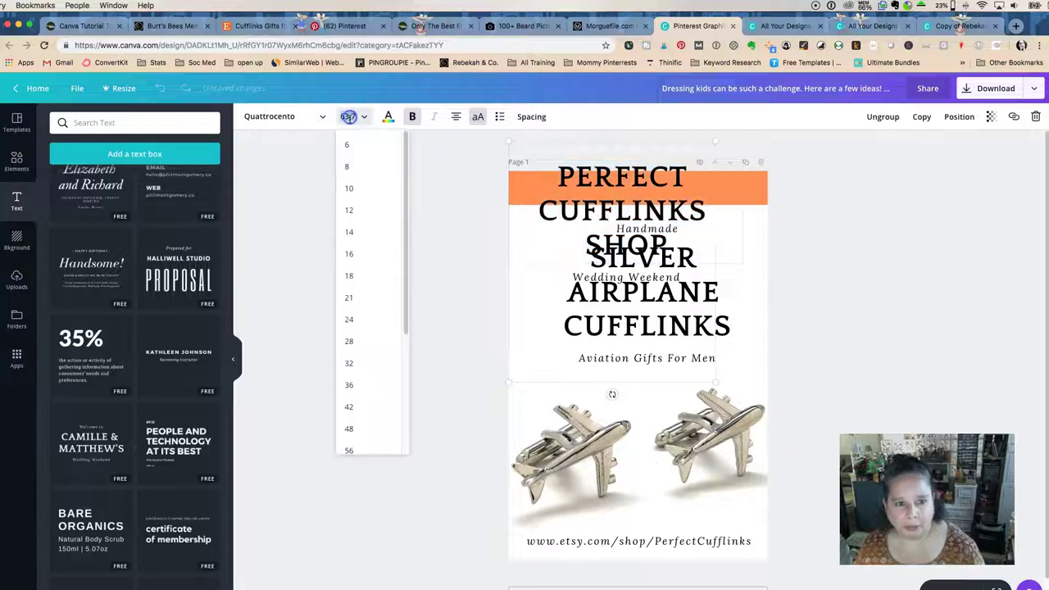
{"action": "left_click", "coordinate": [349, 371]}
{"action": "left_click", "coordinate": [423, 251]}
{"action": "left_click_drag", "start_coordinate": [621, 213], "coordinate": [636, 189]}
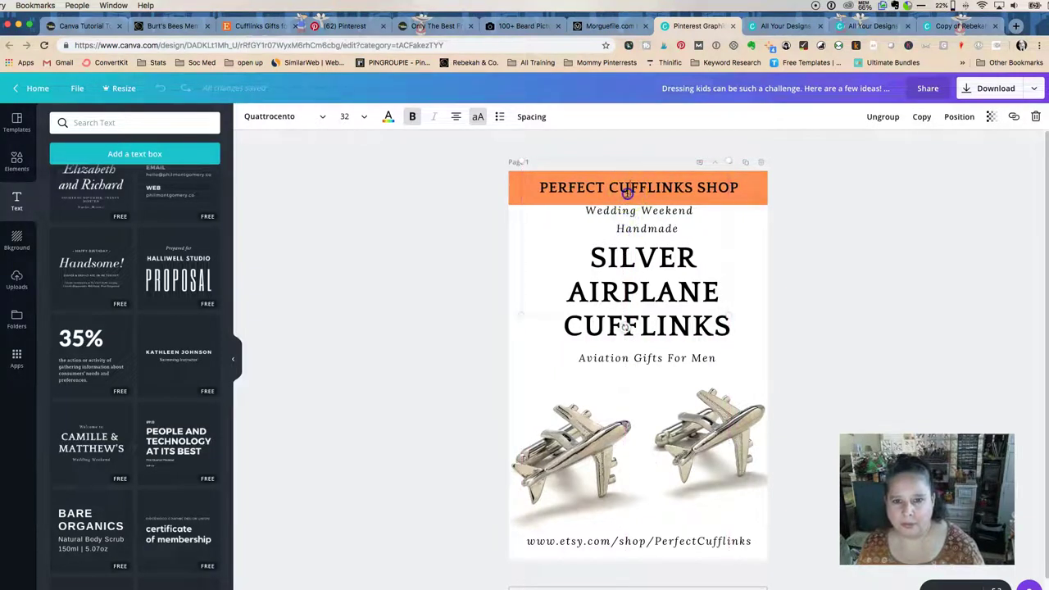
Delete the "Wedding Weekend" line beneath the orange banner
{"action": "left_click", "coordinate": [627, 201]}
{"action": "double_click", "coordinate": [628, 211]}
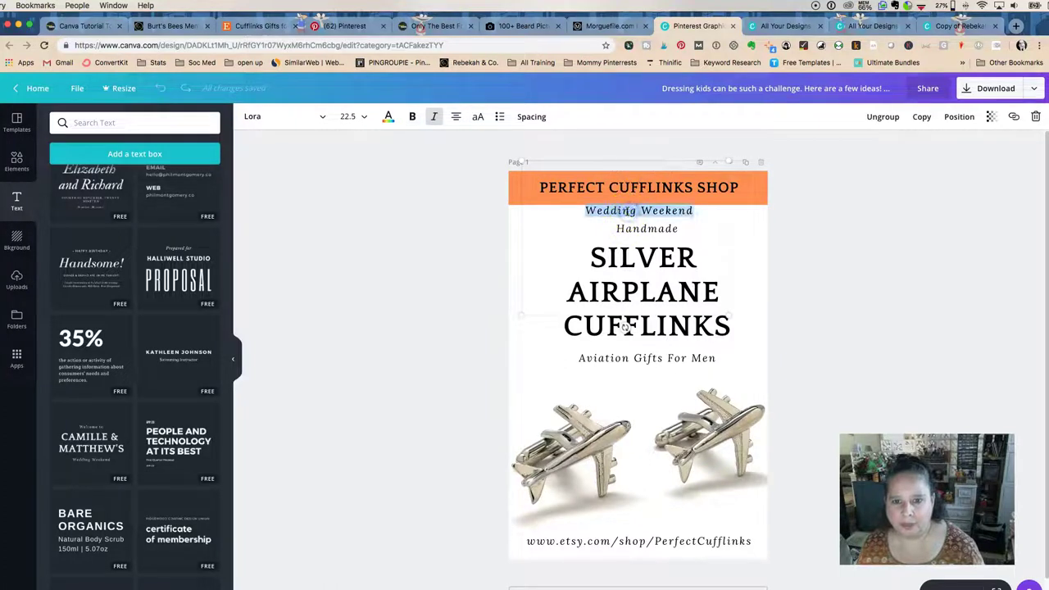
{"action": "key", "text": "BackSpace"}
Recolour the "PERFECT CUFFLINKS SHOP" banner text dark grey
{"action": "left_click", "coordinate": [625, 188]}
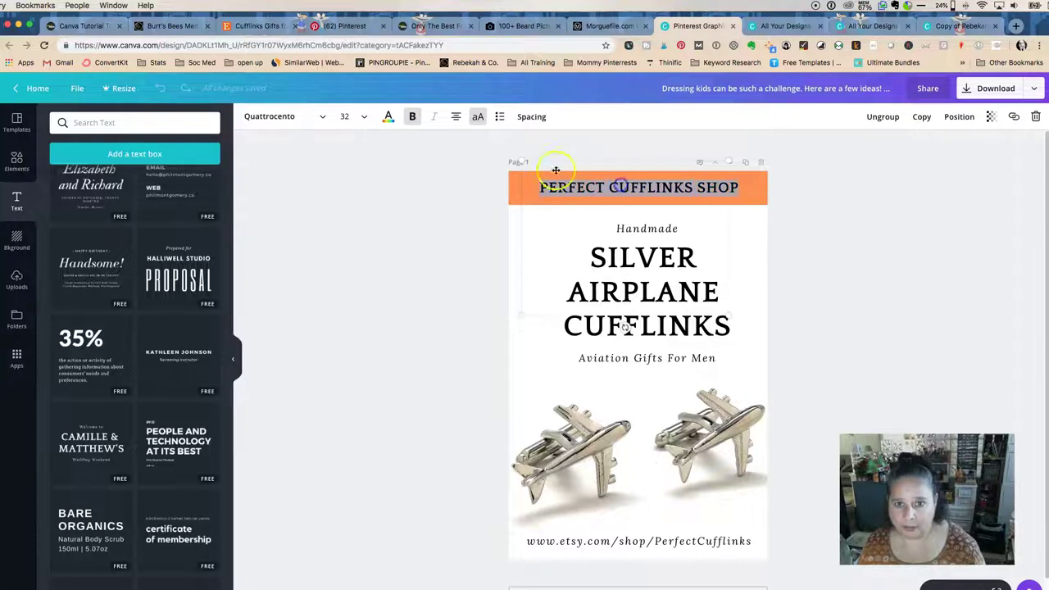
{"action": "left_click", "coordinate": [389, 117]}
{"action": "left_click", "coordinate": [423, 230]}
{"action": "left_click", "coordinate": [274, 239]}
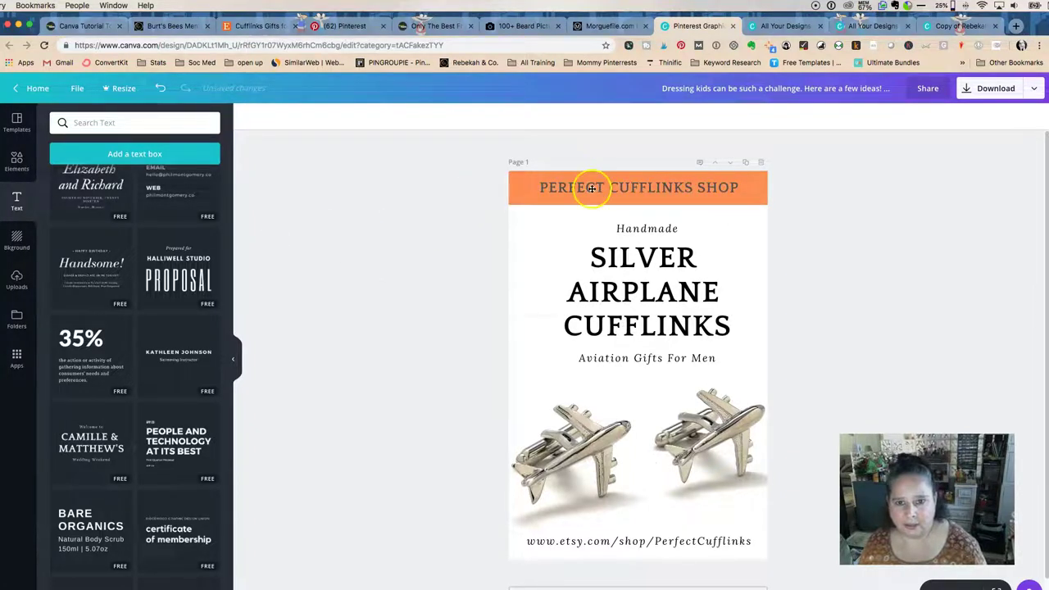
Nudge the banner text group slightly down and delete its "Welcome to" line
{"action": "left_click", "coordinate": [704, 187]}
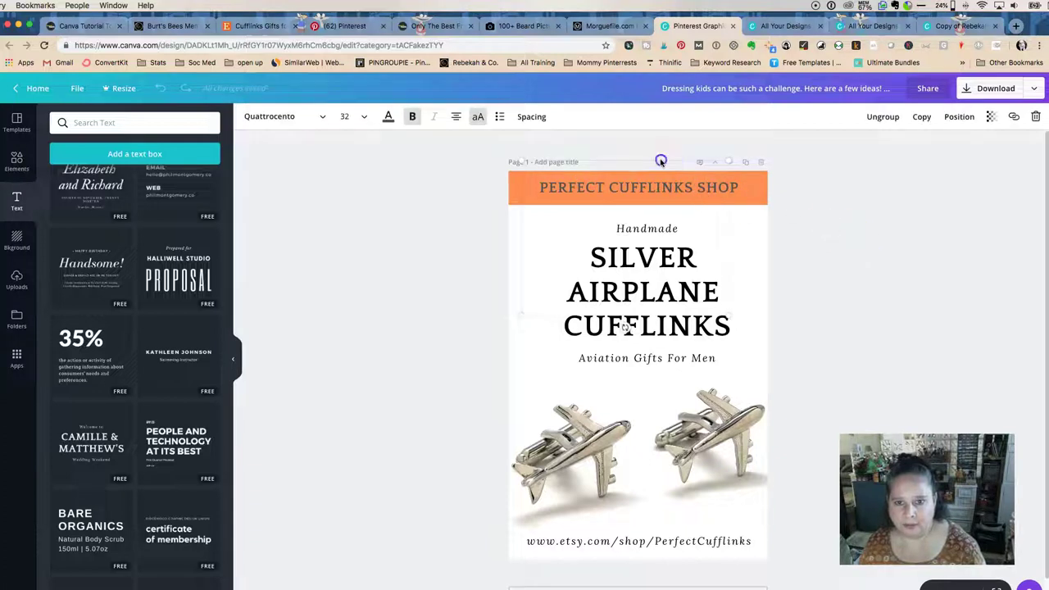
{"action": "left_click", "coordinate": [731, 188]}
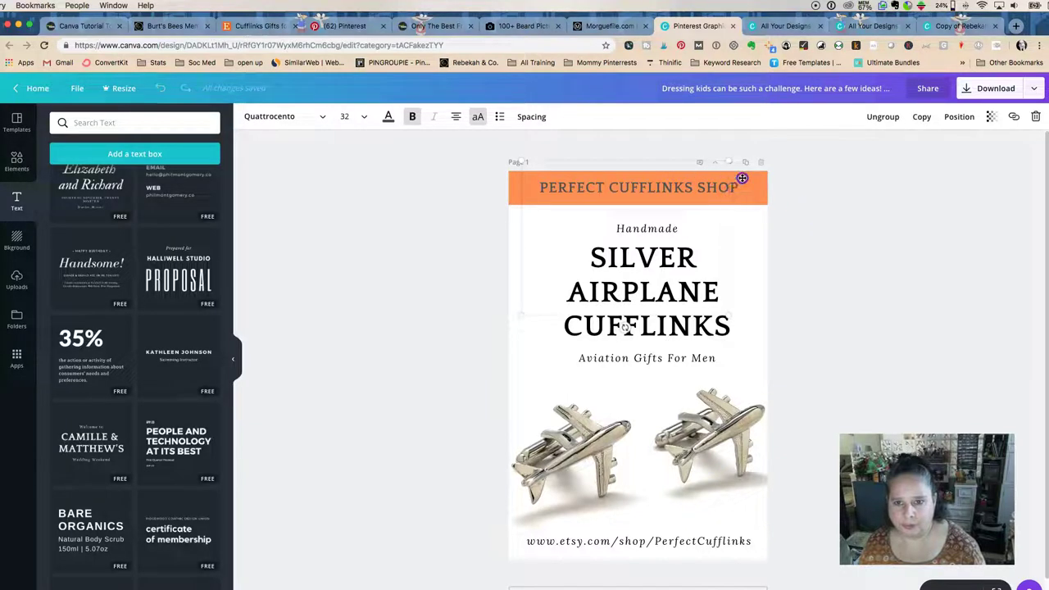
{"action": "left_click_drag", "start_coordinate": [741, 178], "coordinate": [742, 182]}
{"action": "double_click", "coordinate": [641, 174]}
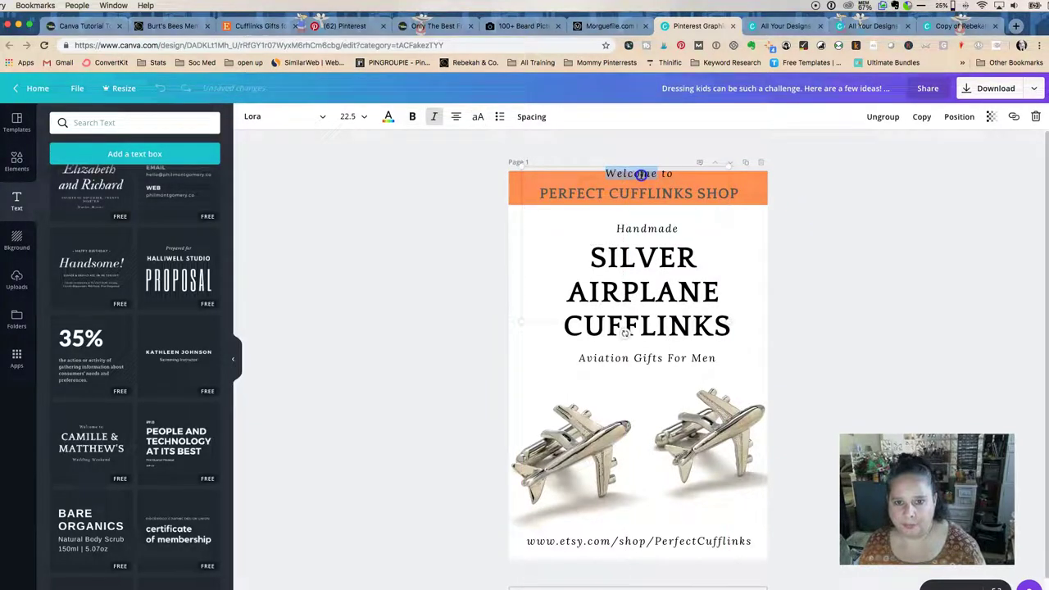
{"action": "key", "text": "BackSpace"}
{"action": "left_click", "coordinate": [845, 230]}
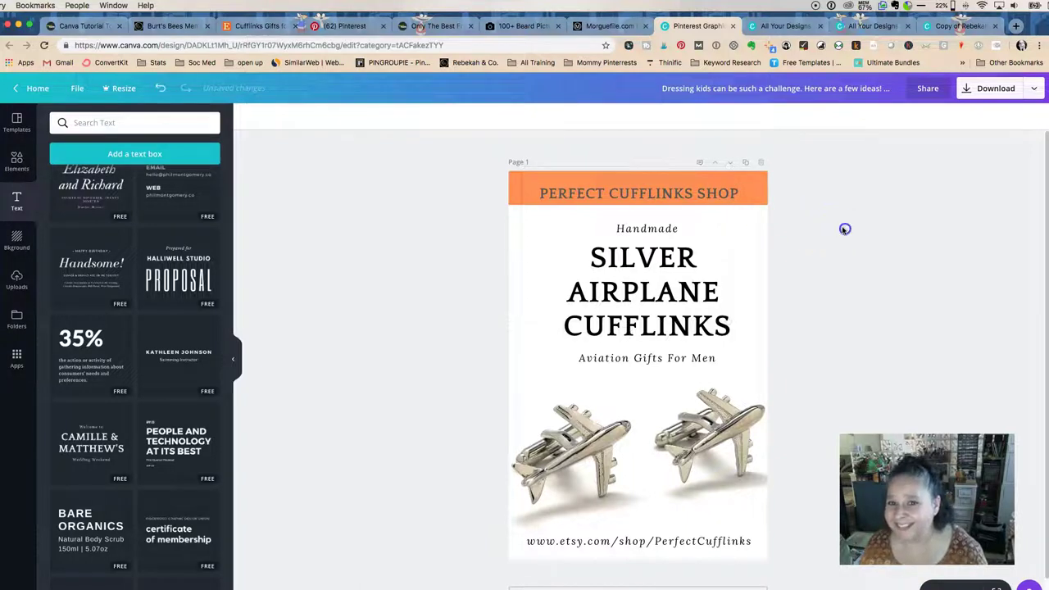
Move the "PERFECT CUFFLINKS SHOP" text back up to the banner's vertical middle and shift it slightly right
{"action": "left_click", "coordinate": [724, 192]}
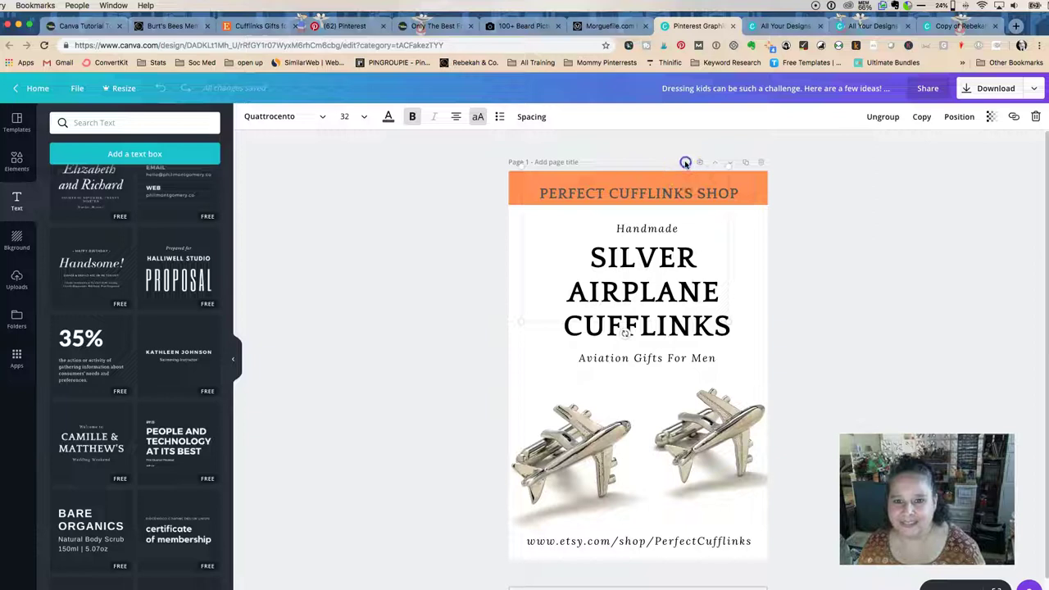
{"action": "left_click", "coordinate": [781, 278]}
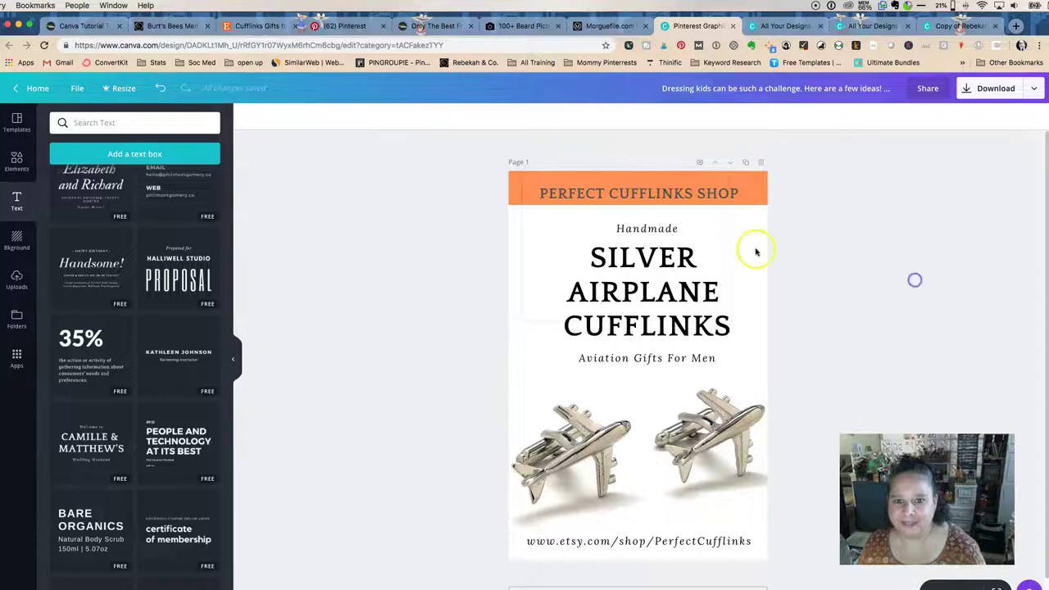
{"action": "left_click", "coordinate": [729, 197]}
{"action": "left_click_drag", "start_coordinate": [729, 197], "coordinate": [727, 190]}
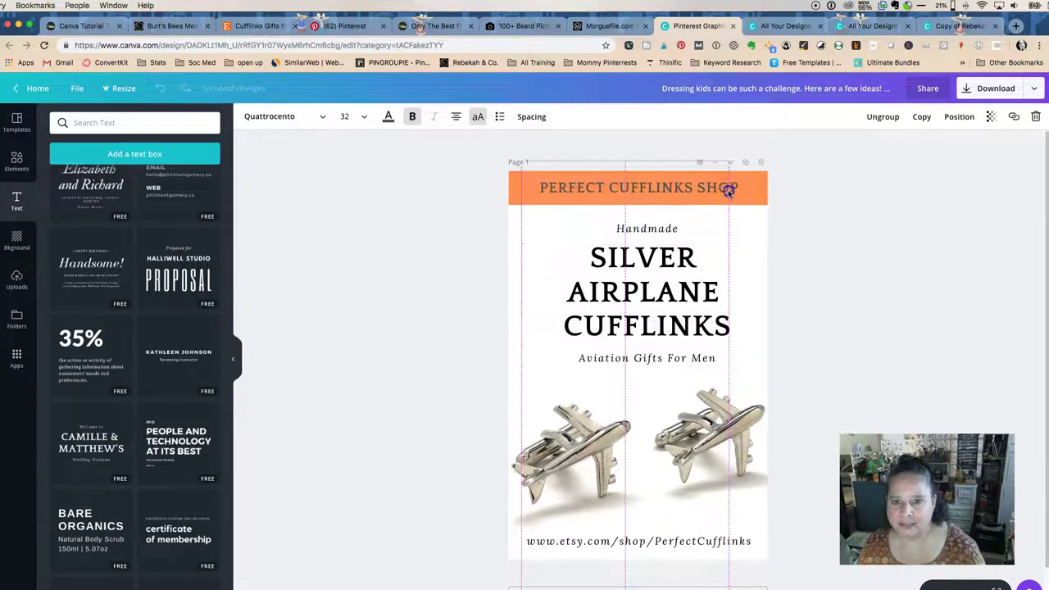
{"action": "left_click_drag", "start_coordinate": [728, 189], "coordinate": [734, 189]}
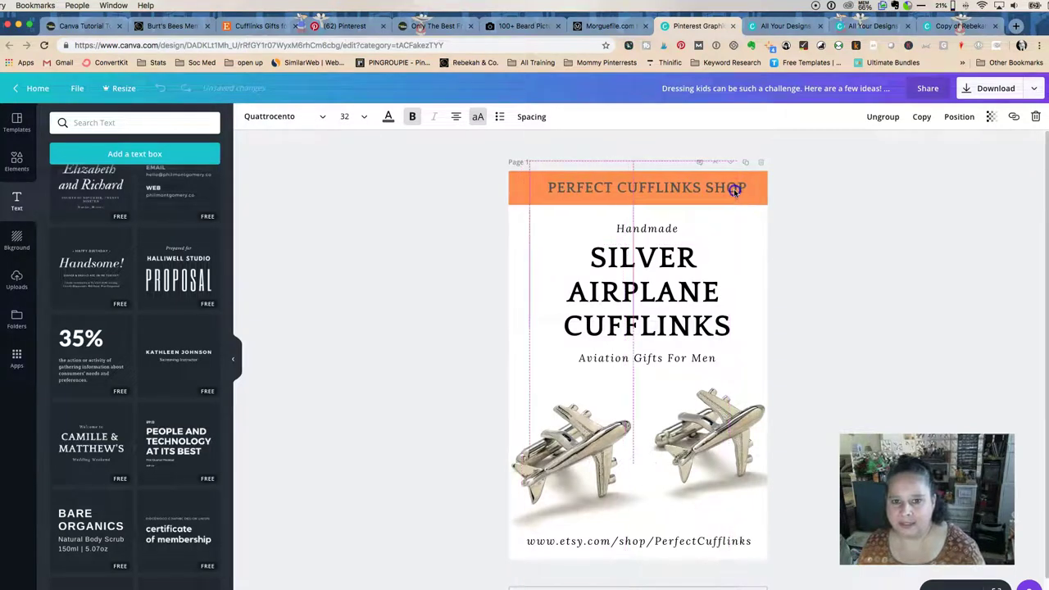
{"action": "left_click", "coordinate": [866, 254]}
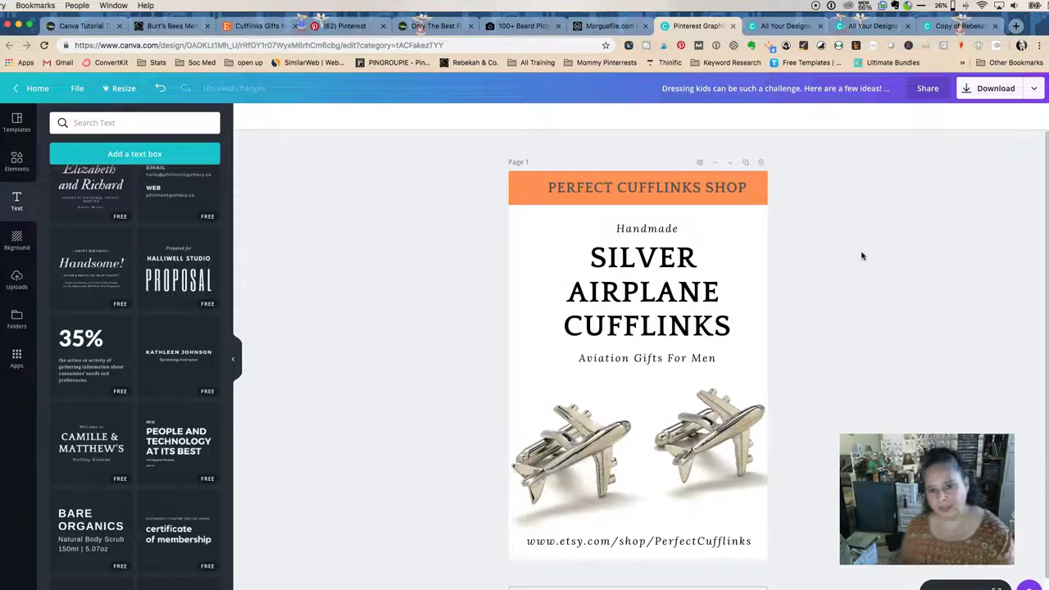
Download the finished cufflinks pin as a PNG and dismiss the Canva for Work trial offer
{"action": "scroll", "coordinate": [862, 256], "scroll_direction": "down", "scroll_amount": 1}
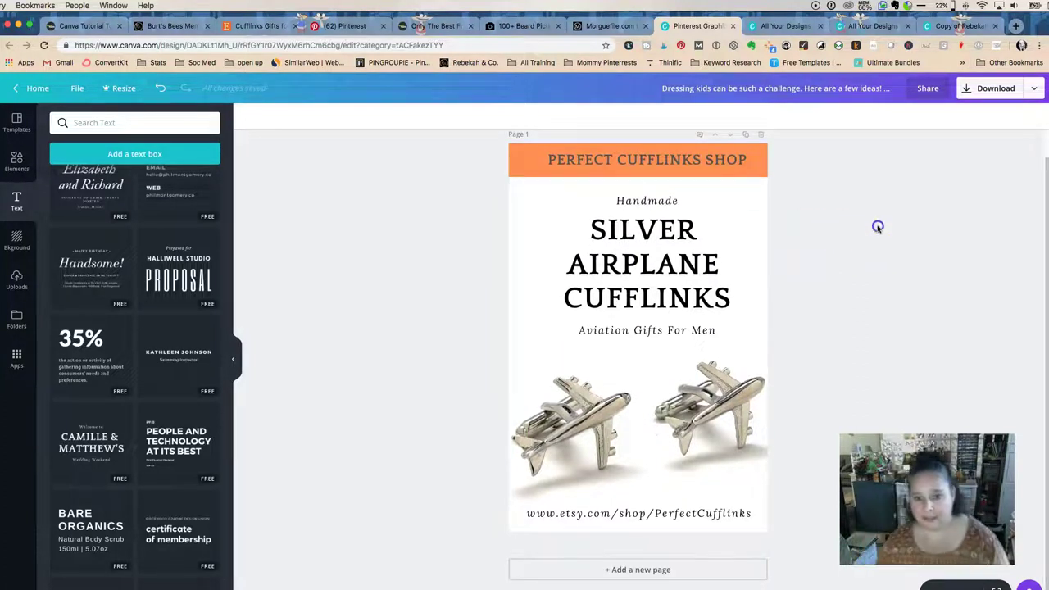
{"action": "scroll", "coordinate": [810, 224], "scroll_direction": "up", "scroll_amount": 1}
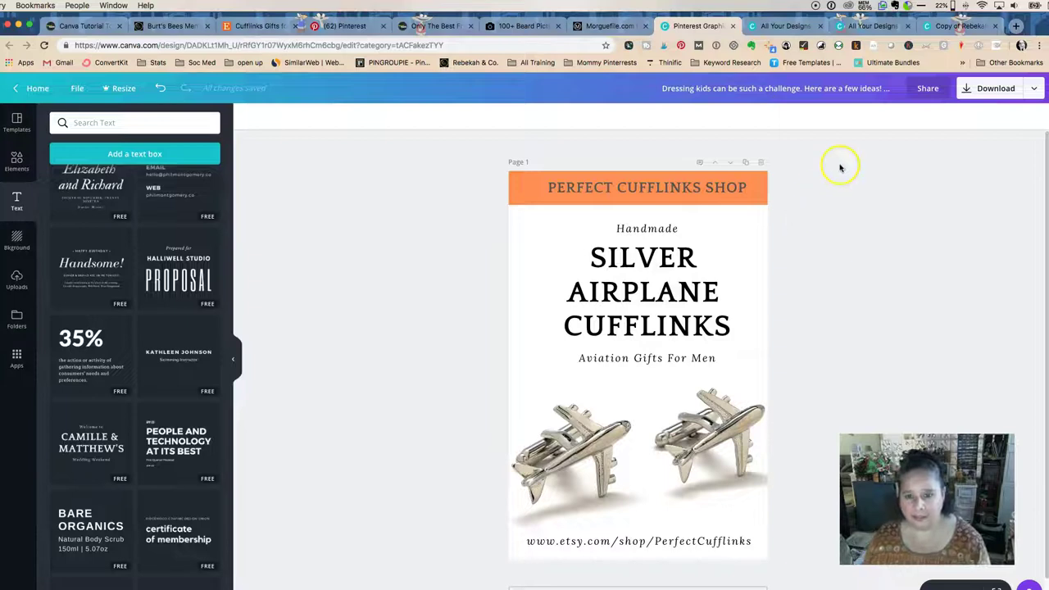
{"action": "left_click", "coordinate": [989, 88]}
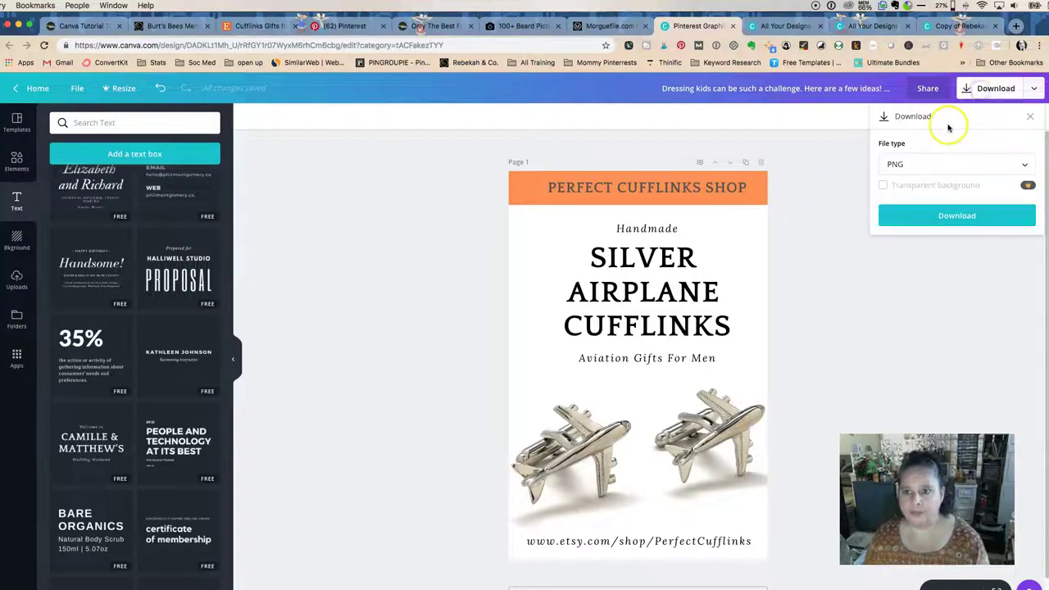
{"action": "left_click", "coordinate": [928, 211]}
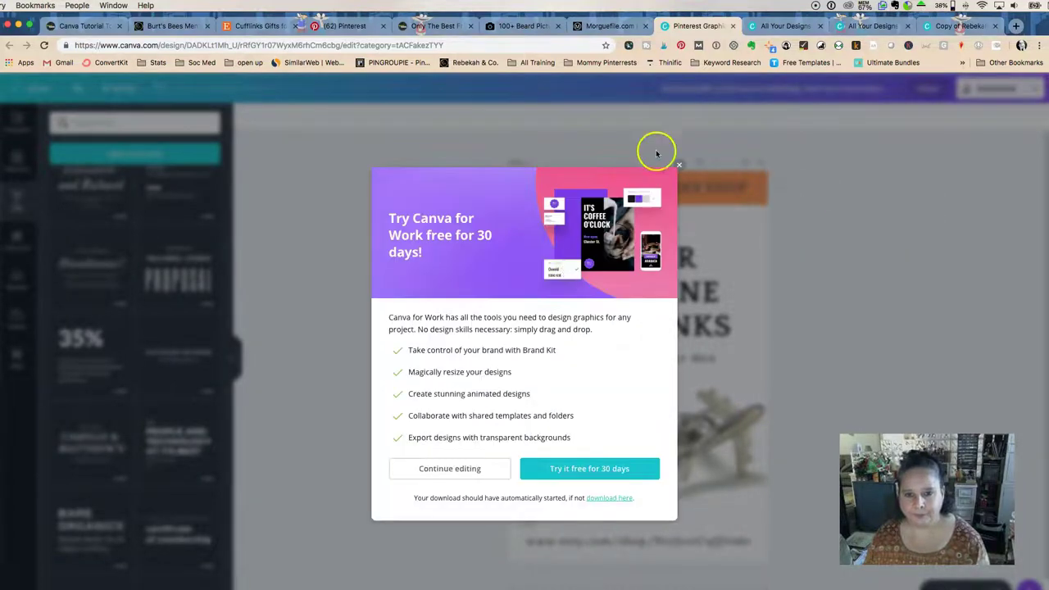
{"action": "left_click", "coordinate": [678, 168]}
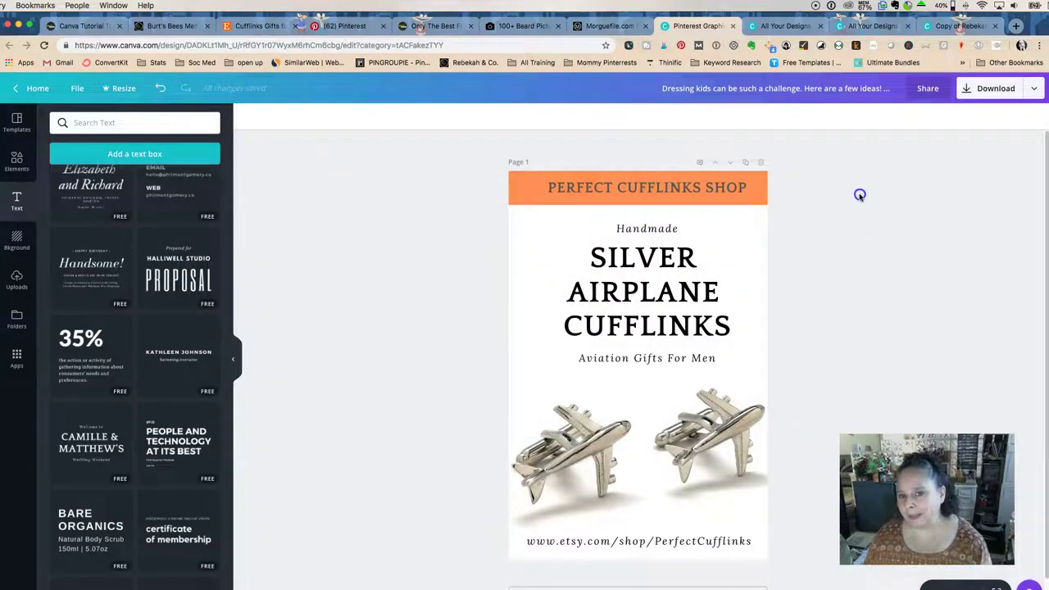
Delete the orange banner rectangle behind the headline and select the "PERFECT CUFFLINKS SHOP" text
{"action": "left_click", "coordinate": [754, 201]}
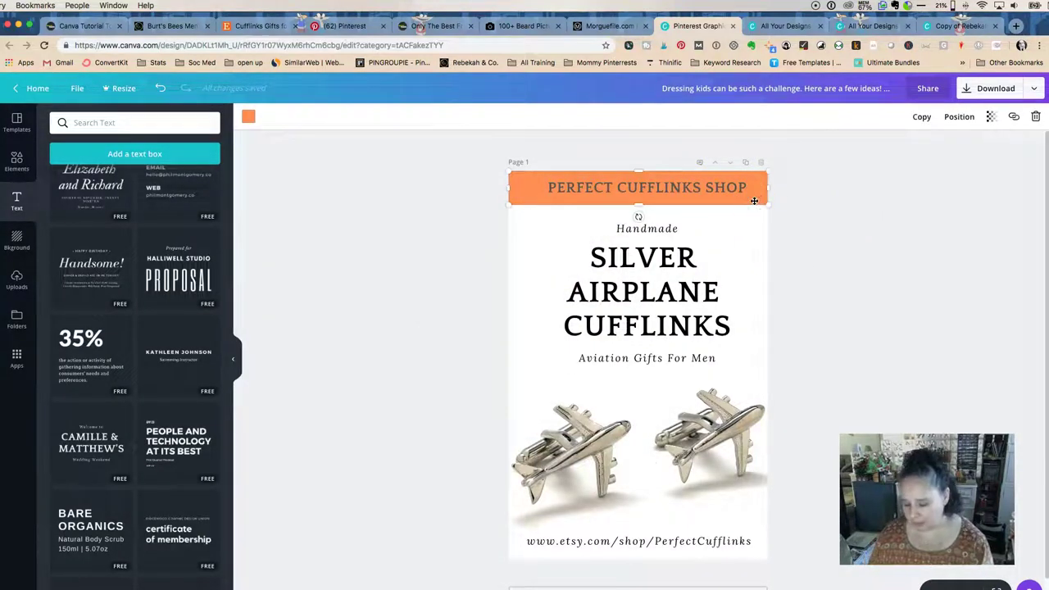
{"action": "key", "text": "Delete"}
{"action": "left_click", "coordinate": [717, 187]}
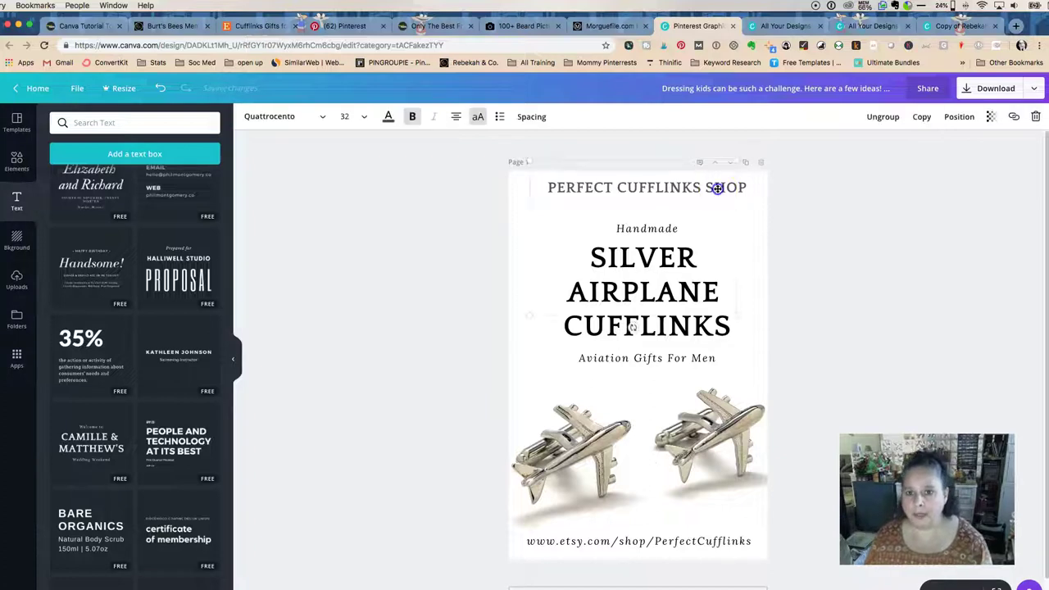
{"action": "left_click", "coordinate": [829, 205]}
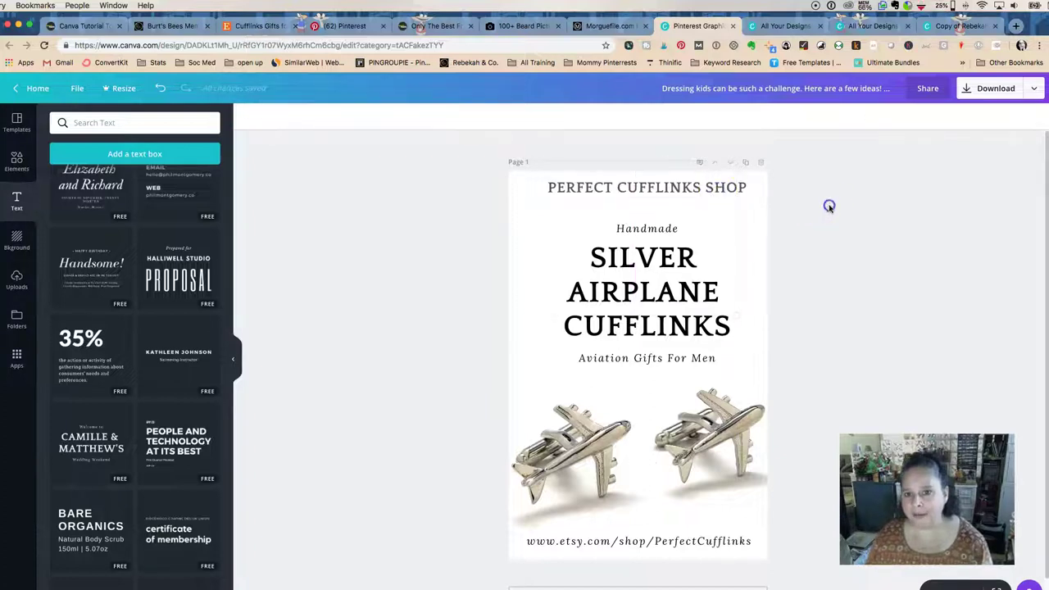
{"action": "left_click", "coordinate": [745, 191]}
{"action": "left_click", "coordinate": [635, 179]}
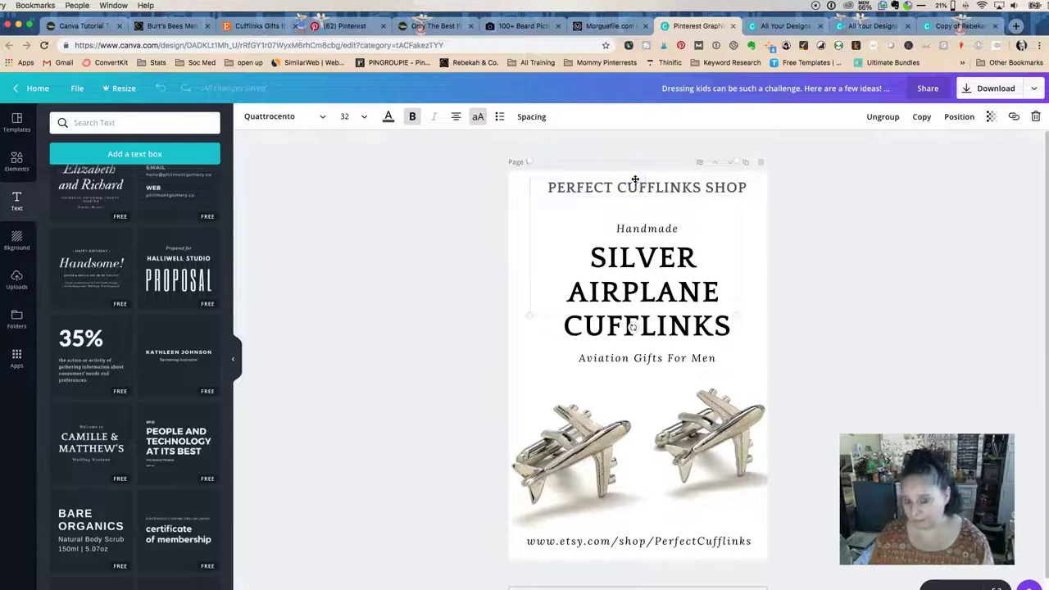
Delete the "PERFECT CUFFLINKS SHOP" text above the headline
{"action": "key", "text": "Delete"}
{"action": "left_click", "coordinate": [918, 220]}
Enlarge the "Silver Airplane Cufflinks" text group until its headline is size 73.8, and move it left and slightly down to centre it
{"action": "left_click", "coordinate": [649, 260]}
{"action": "left_click", "coordinate": [625, 231]}
{"action": "left_click", "coordinate": [638, 321]}
{"action": "left_click", "coordinate": [566, 321]}
{"action": "left_click", "coordinate": [585, 326]}
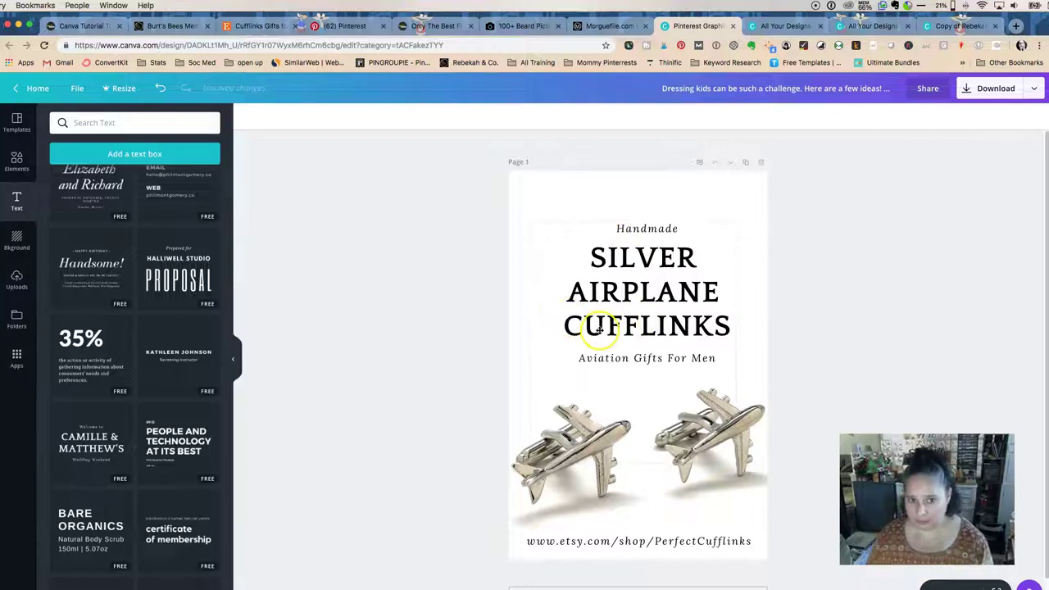
{"action": "left_click", "coordinate": [596, 294]}
{"action": "left_click", "coordinate": [668, 288]}
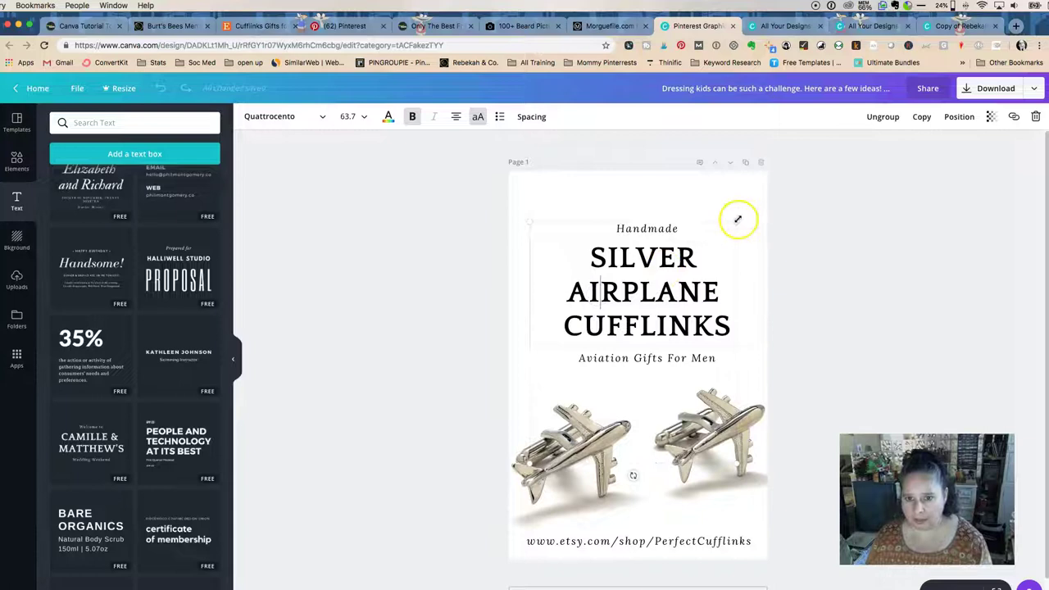
{"action": "left_click_drag", "start_coordinate": [737, 220], "coordinate": [786, 195]}
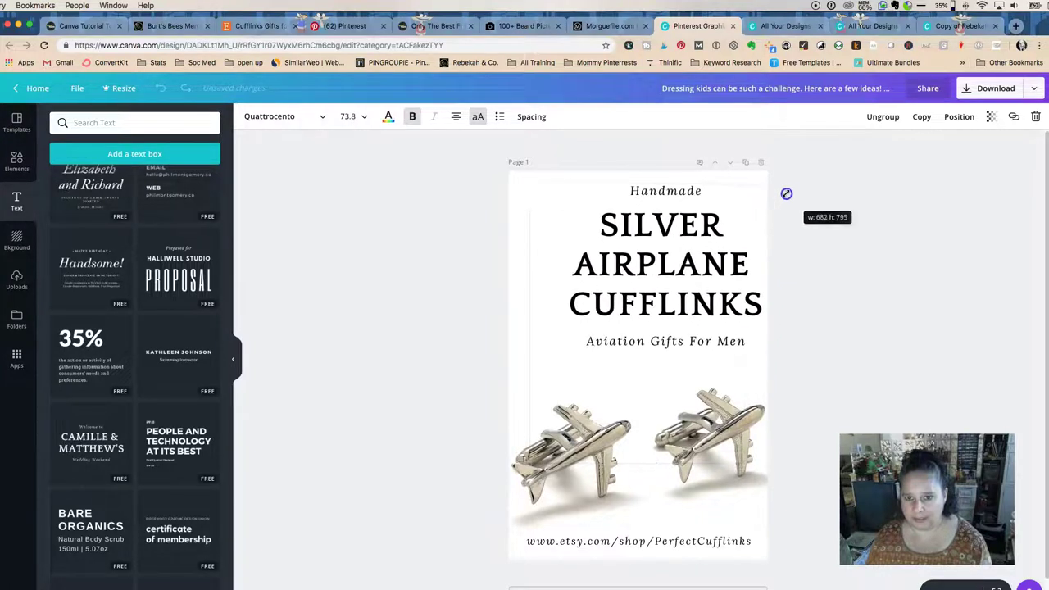
{"action": "left_click", "coordinate": [624, 193]}
{"action": "left_click_drag", "start_coordinate": [611, 183], "coordinate": [589, 201]}
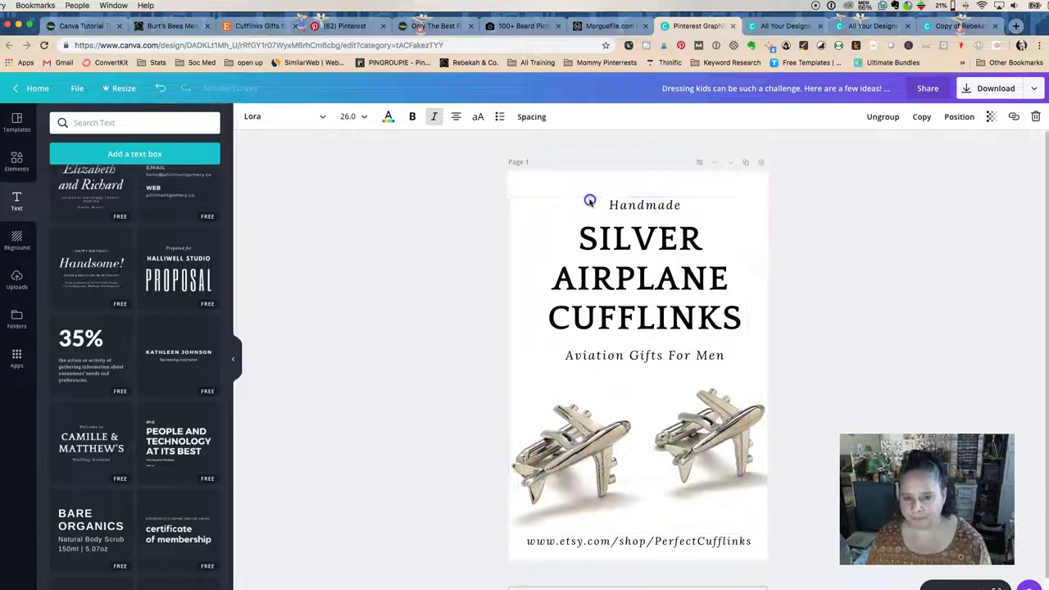
{"action": "left_click", "coordinate": [827, 218]}
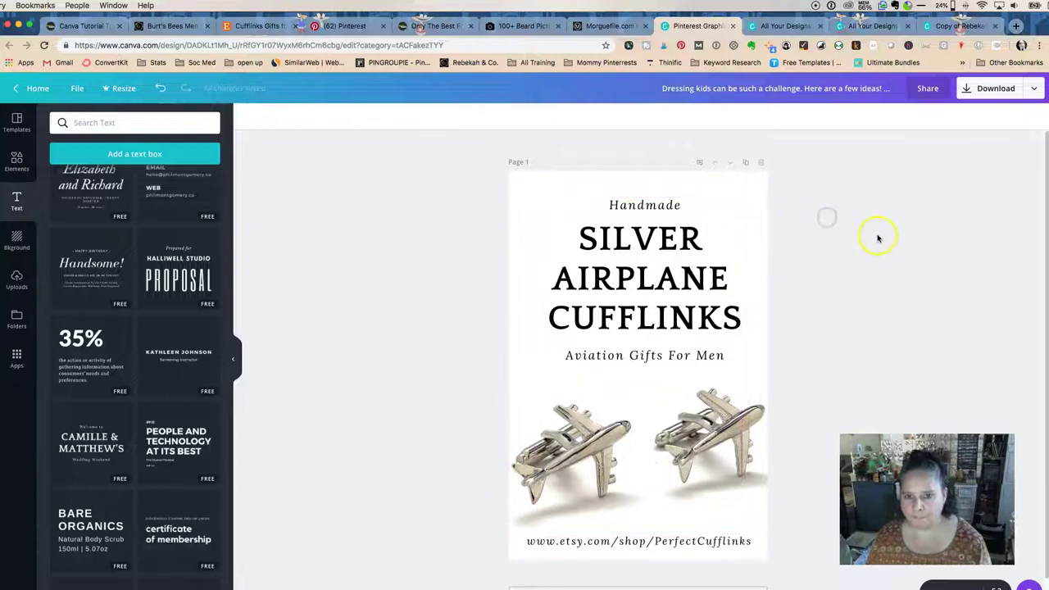
Show the PNG download options for the banner-free pin, and return to the Canva home page to view the saved designs
{"action": "left_click", "coordinate": [974, 92]}
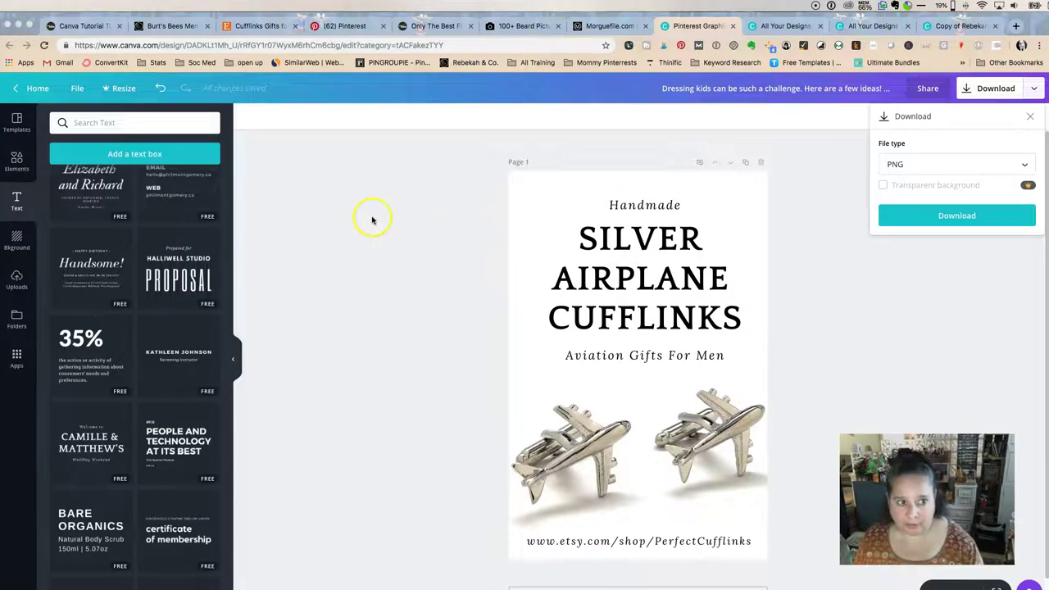
{"action": "left_click", "coordinate": [36, 88]}
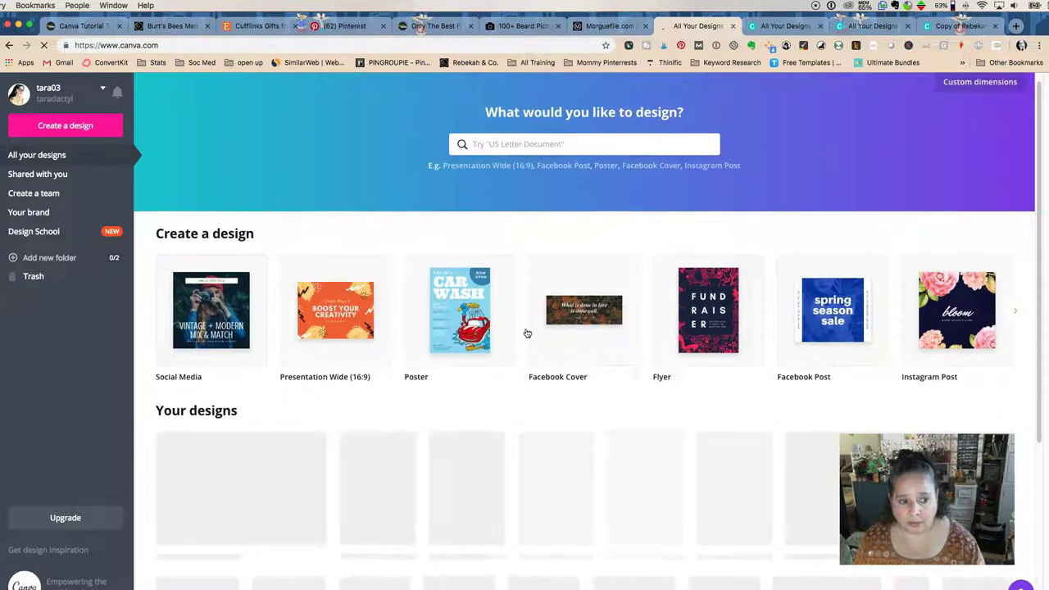
{"action": "scroll", "coordinate": [526, 332], "scroll_direction": "down", "scroll_amount": 5}
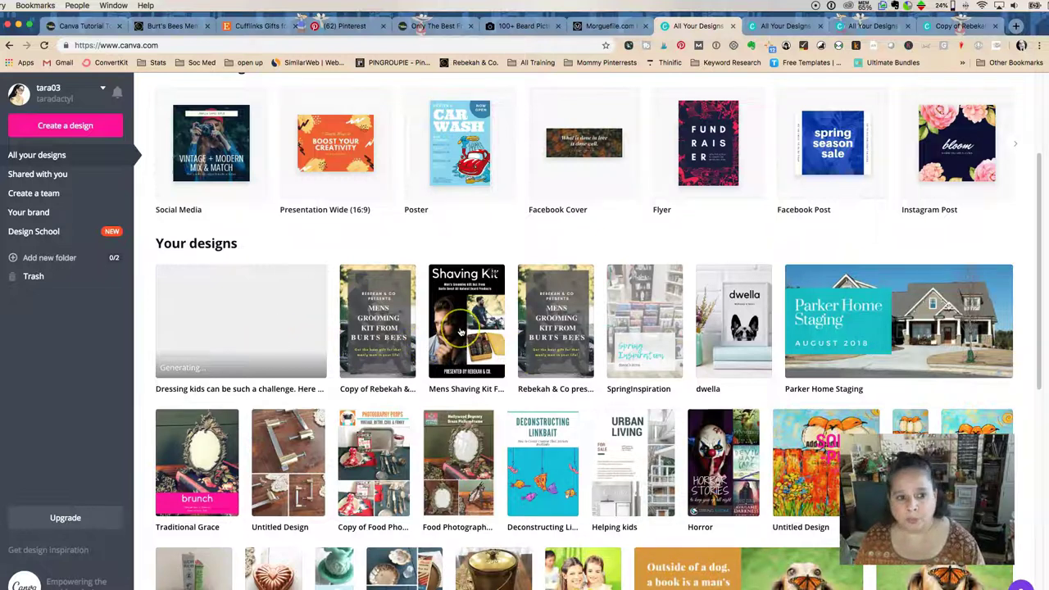
{"action": "left_click", "coordinate": [401, 339]}
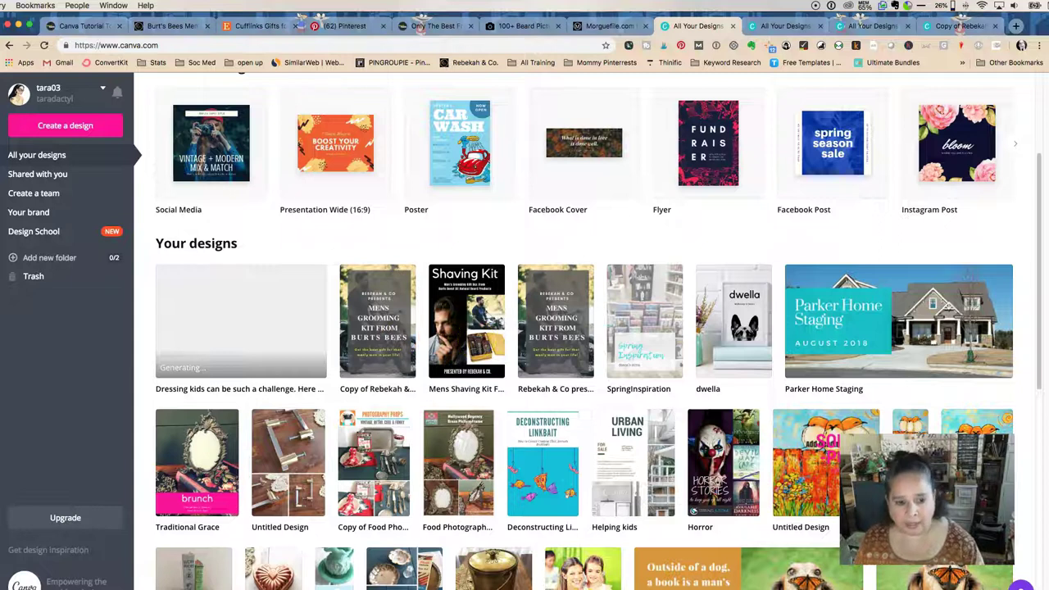
Switch to Finder, look into the Delete Me folder, and go to the Desktop folder
{"action": "key", "text": "super+Tab"}
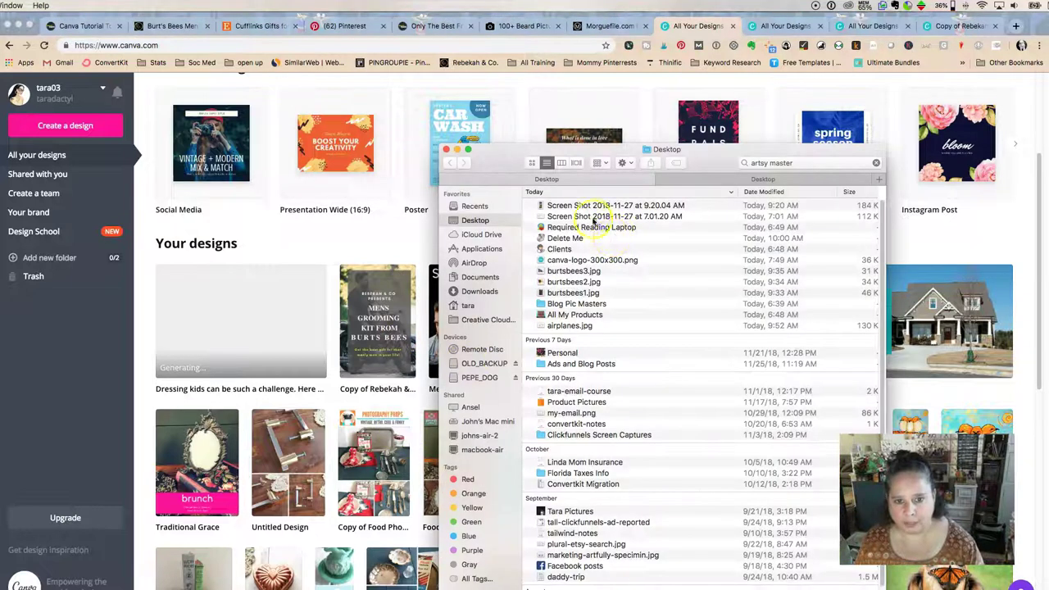
{"action": "left_click", "coordinate": [562, 238]}
{"action": "double_click", "coordinate": [562, 239]}
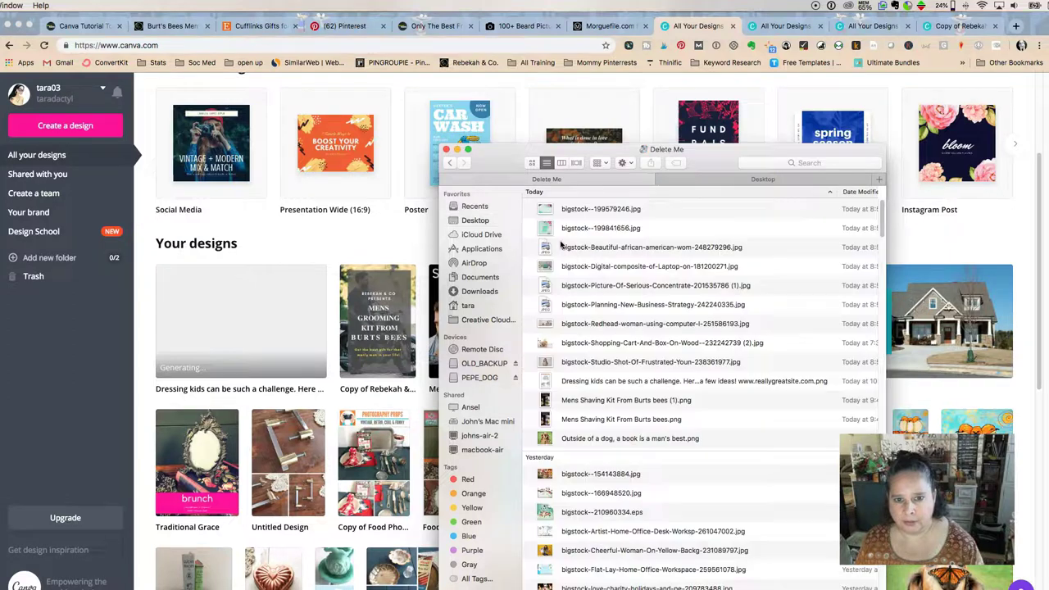
{"action": "left_click", "coordinate": [469, 220]}
{"action": "scroll", "coordinate": [704, 394], "scroll_direction": "up", "scroll_amount": 10}
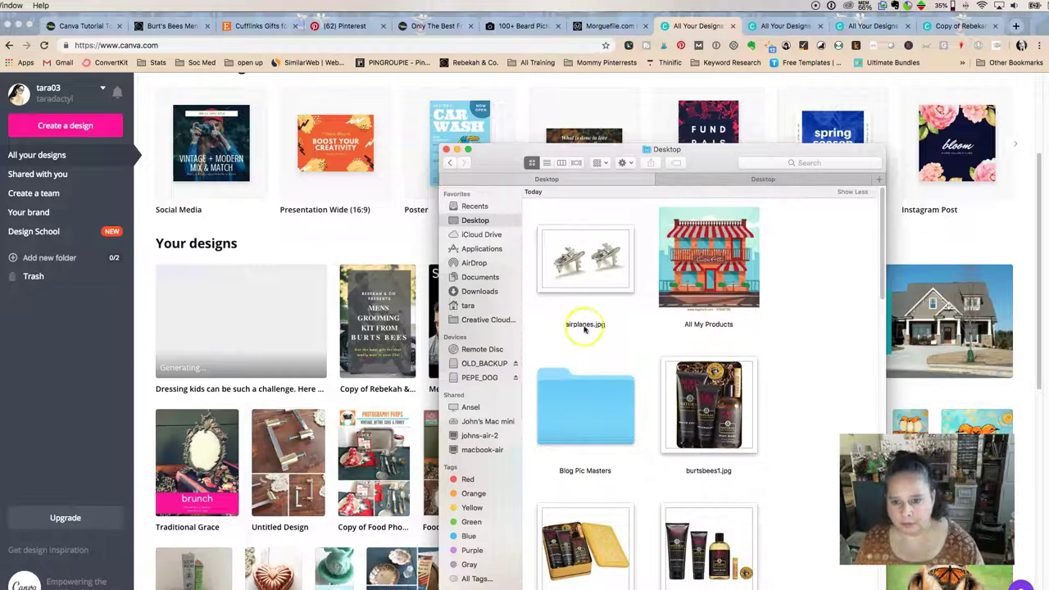
Look through the Desktop files in Finder, go back to the Delete Me folder, and close the window
{"action": "left_click", "coordinate": [303, 333]}
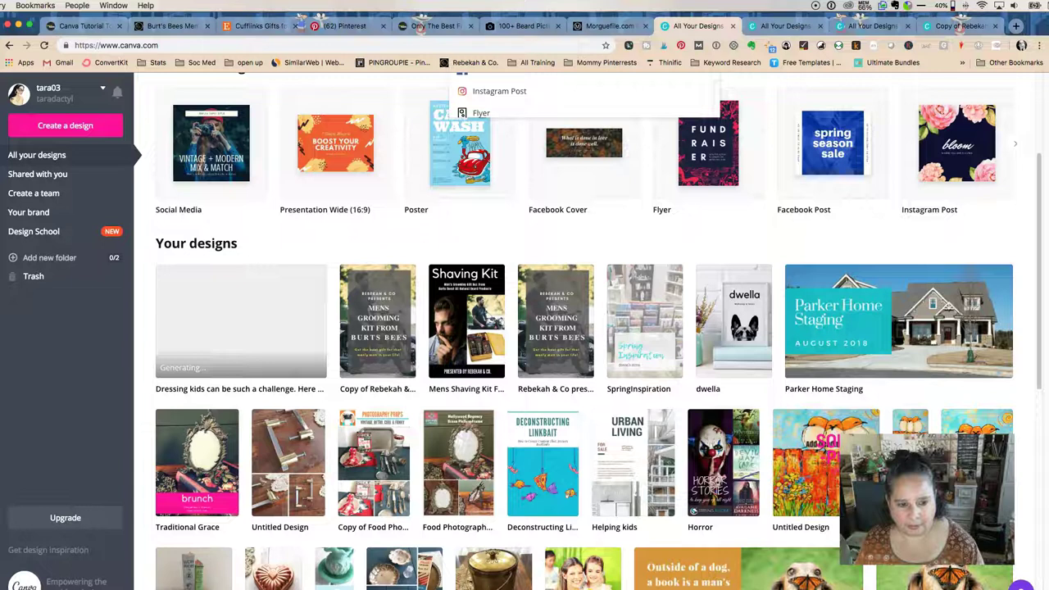
{"action": "key", "text": "super+Tab"}
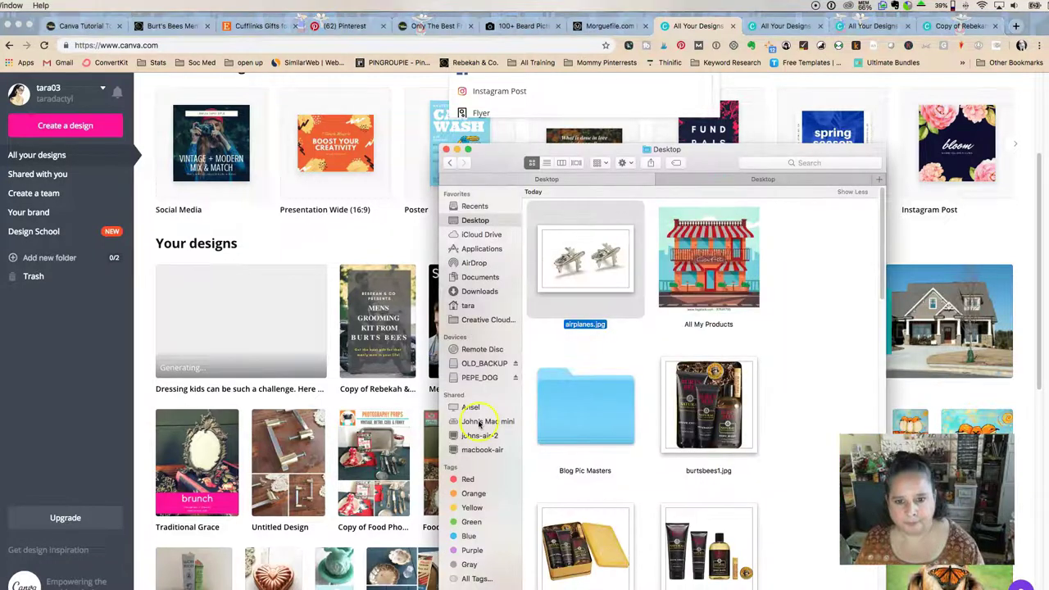
{"action": "scroll", "coordinate": [631, 405], "scroll_direction": "down", "scroll_amount": 10}
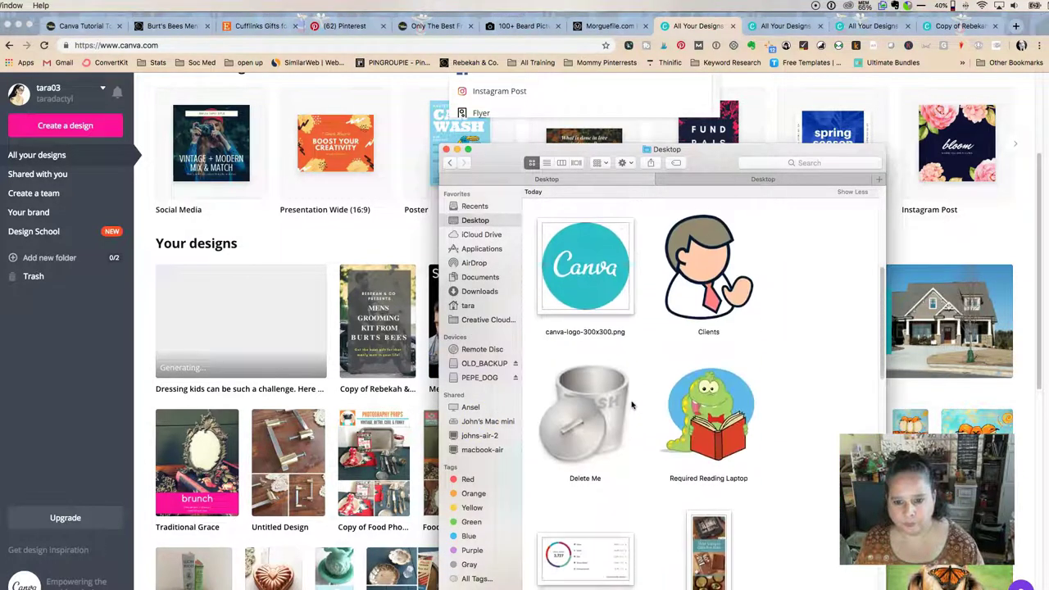
{"action": "scroll", "coordinate": [631, 405], "scroll_direction": "up", "scroll_amount": 10}
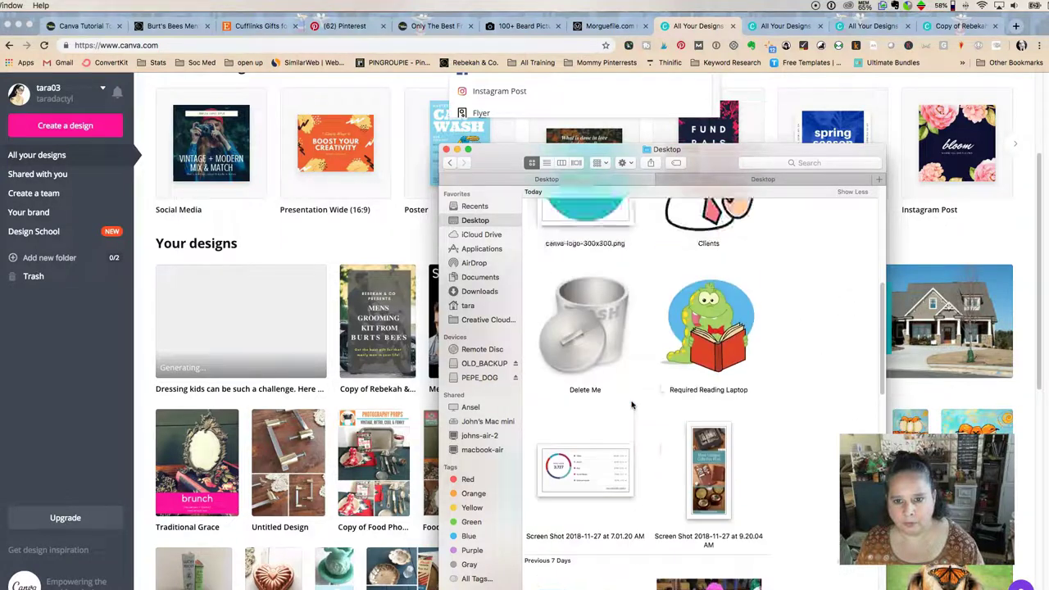
{"action": "left_click", "coordinate": [450, 164]}
{"action": "mouse_move", "coordinate": [502, 163]}
{"action": "left_mouse_down"}
{"action": "mouse_move", "coordinate": [347, 112]}
{"action": "mouse_move", "coordinate": [500, 161]}
{"action": "left_mouse_up"}
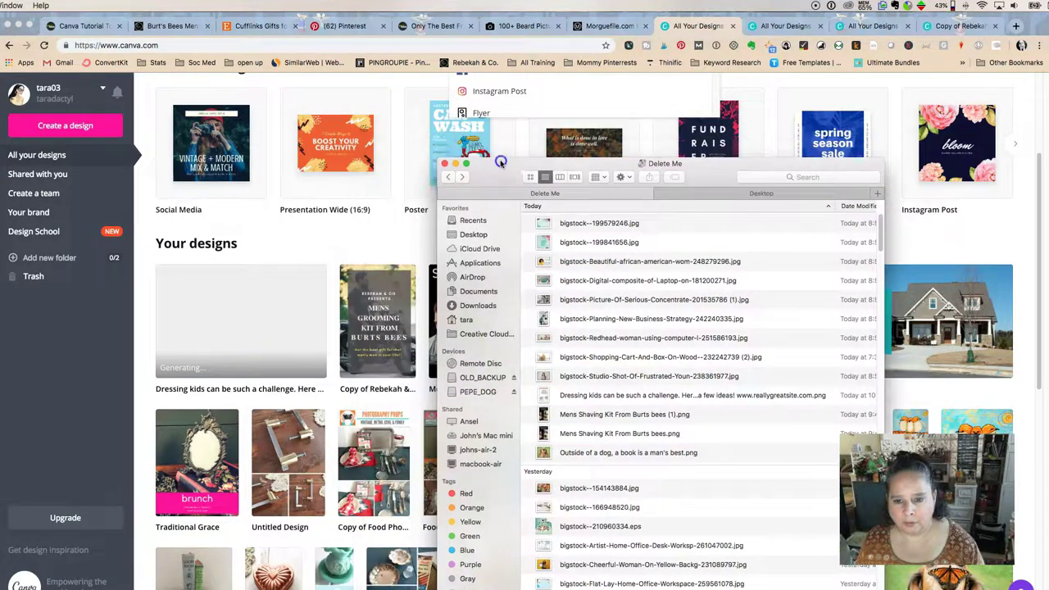
{"action": "left_click", "coordinate": [444, 164]}
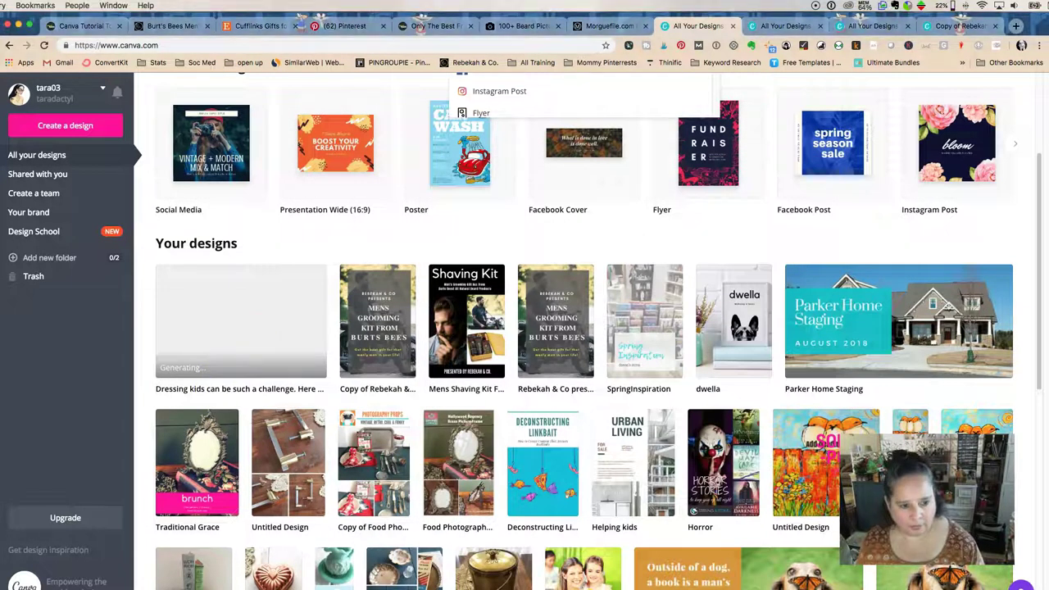
Open the downloaded cufflinks pin and both "Mens Shaving Kit From Burts bees" PNGs from Delete Me, placing the shaving kit previews side by side
{"action": "key", "text": "super+Tab"}
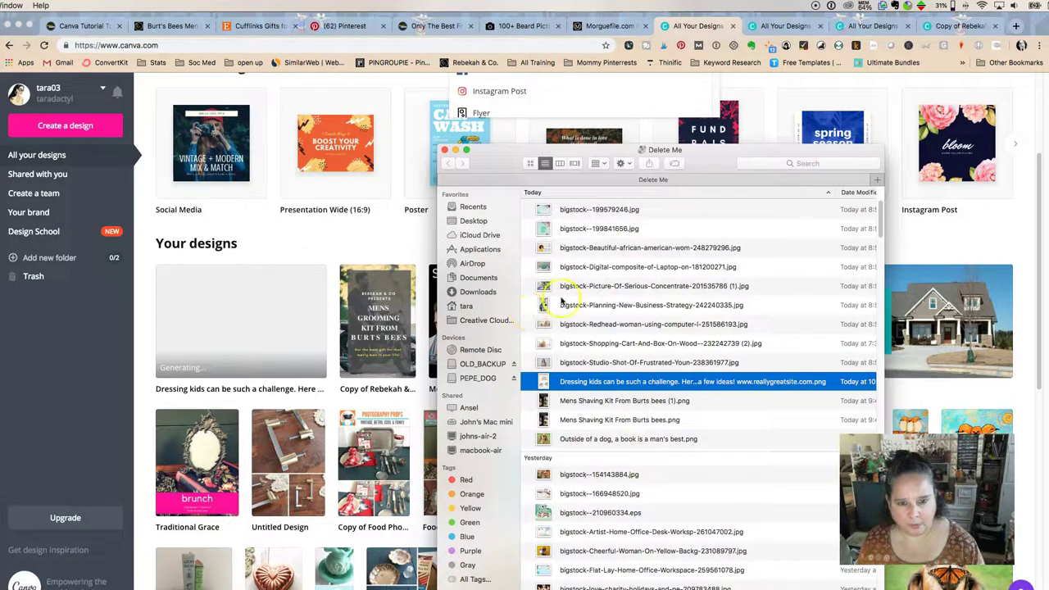
{"action": "double_click", "coordinate": [614, 382]}
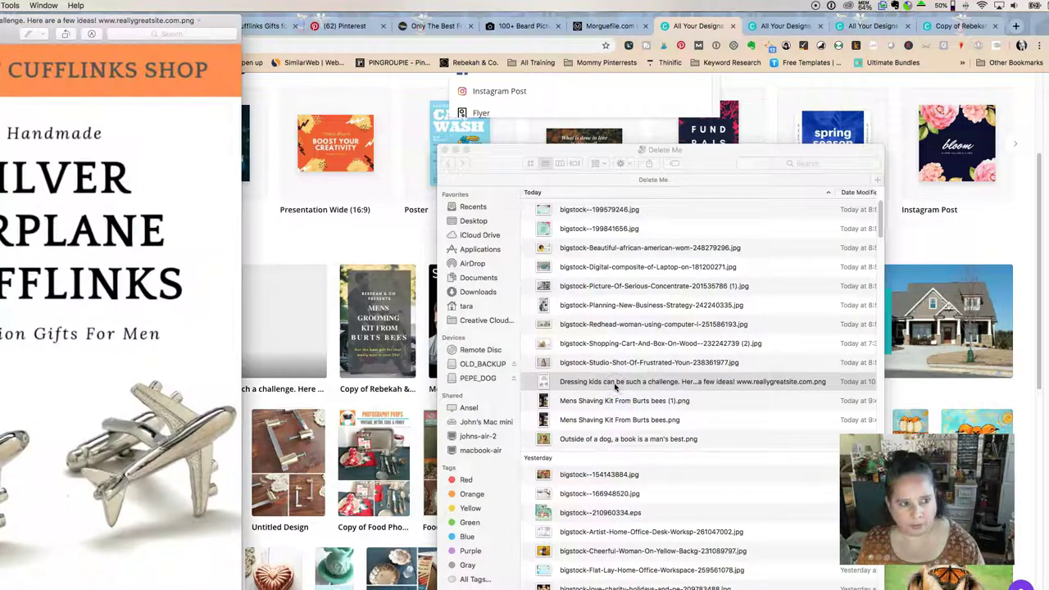
{"action": "double_click", "coordinate": [565, 402]}
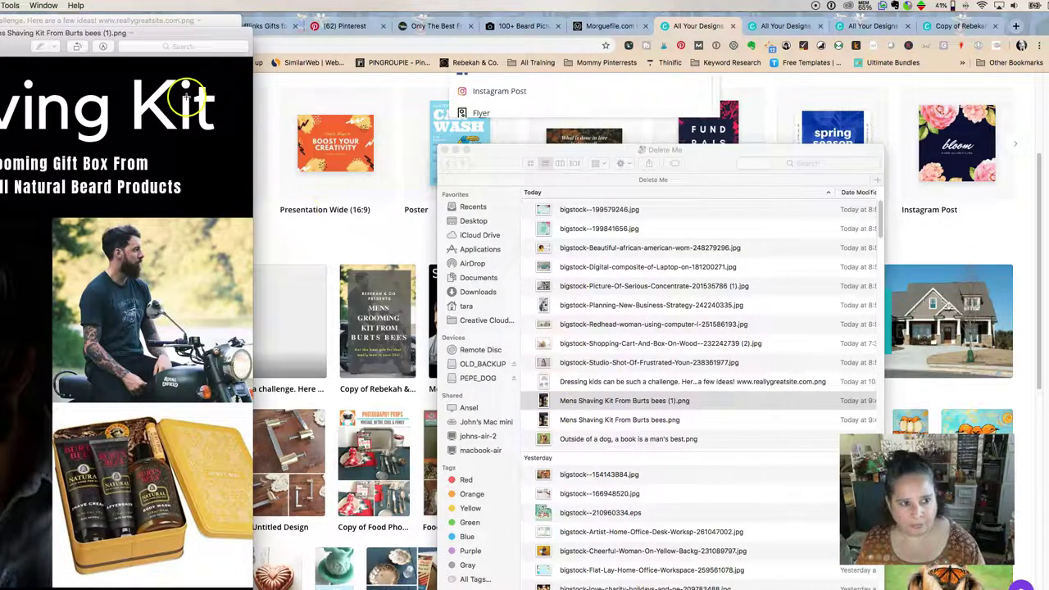
{"action": "left_click_drag", "start_coordinate": [131, 33], "coordinate": [436, 7]}
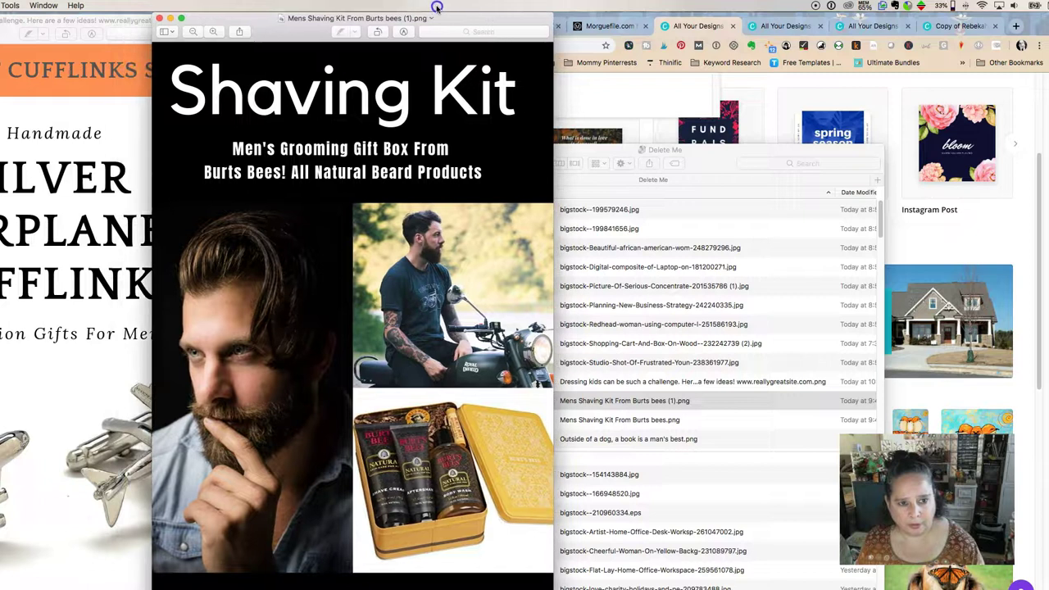
{"action": "double_click", "coordinate": [645, 421]}
{"action": "left_click_drag", "start_coordinate": [426, 270], "coordinate": [853, 14]}
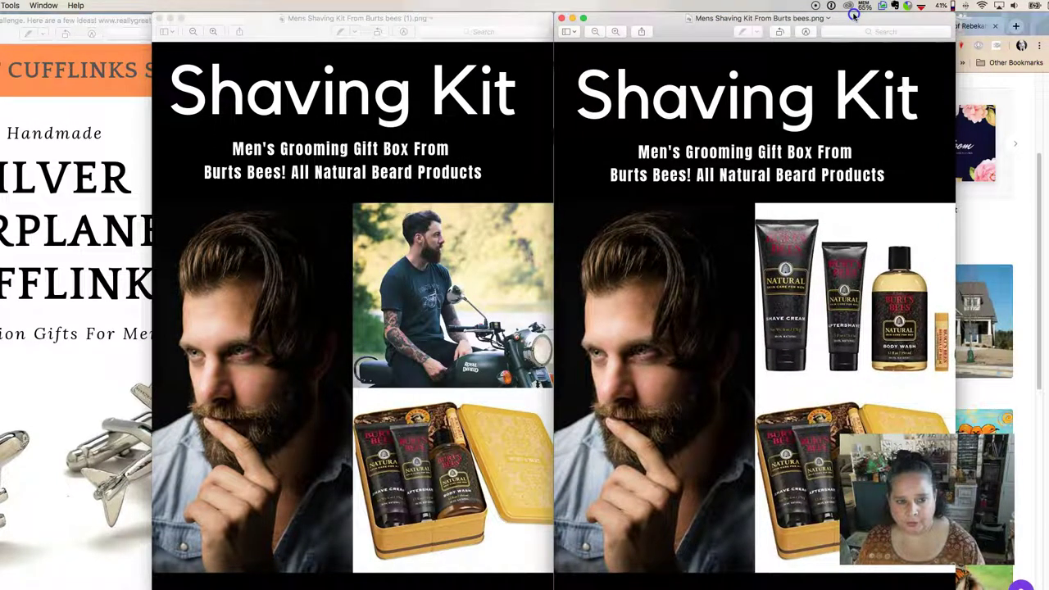
Close both shaving kit previews, bring the cufflinks pin preview fully into view, and close it and the Delete Me window
{"action": "left_click", "coordinate": [561, 18]}
{"action": "left_click", "coordinate": [158, 18]}
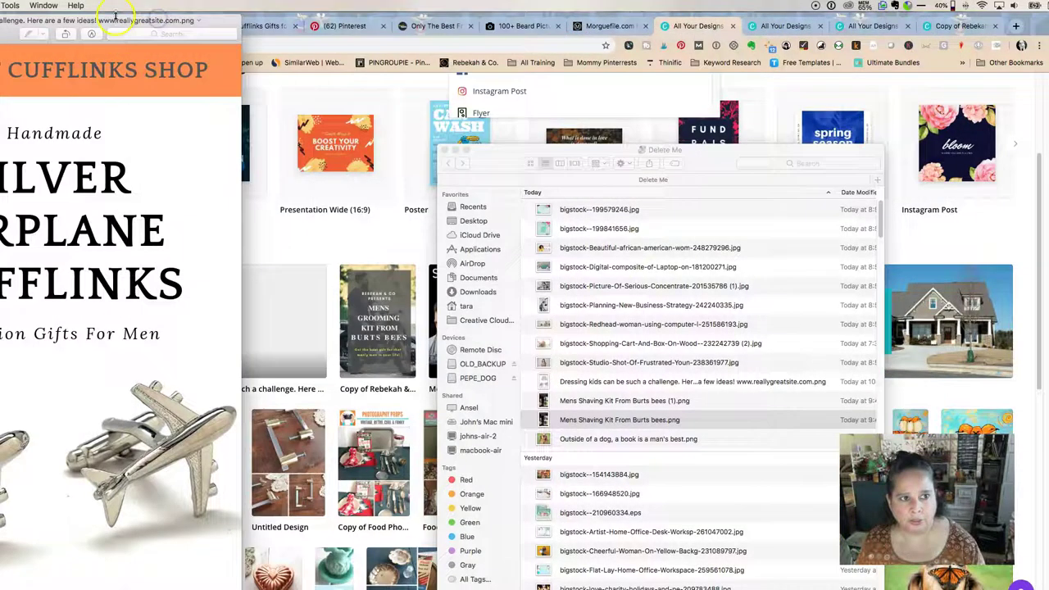
{"action": "left_click_drag", "start_coordinate": [112, 29], "coordinate": [644, 47]}
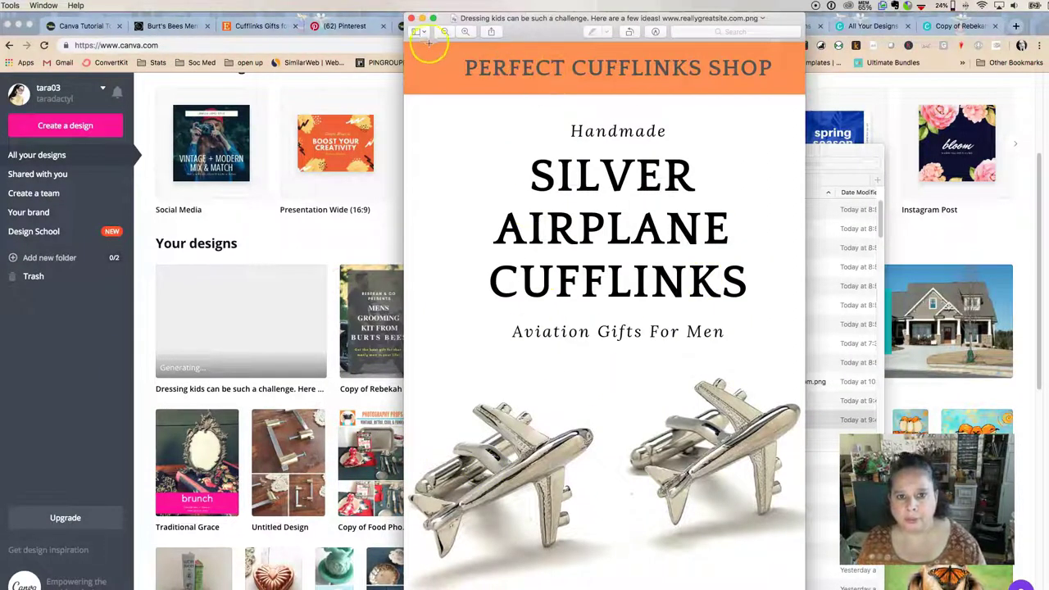
{"action": "left_click", "coordinate": [411, 18]}
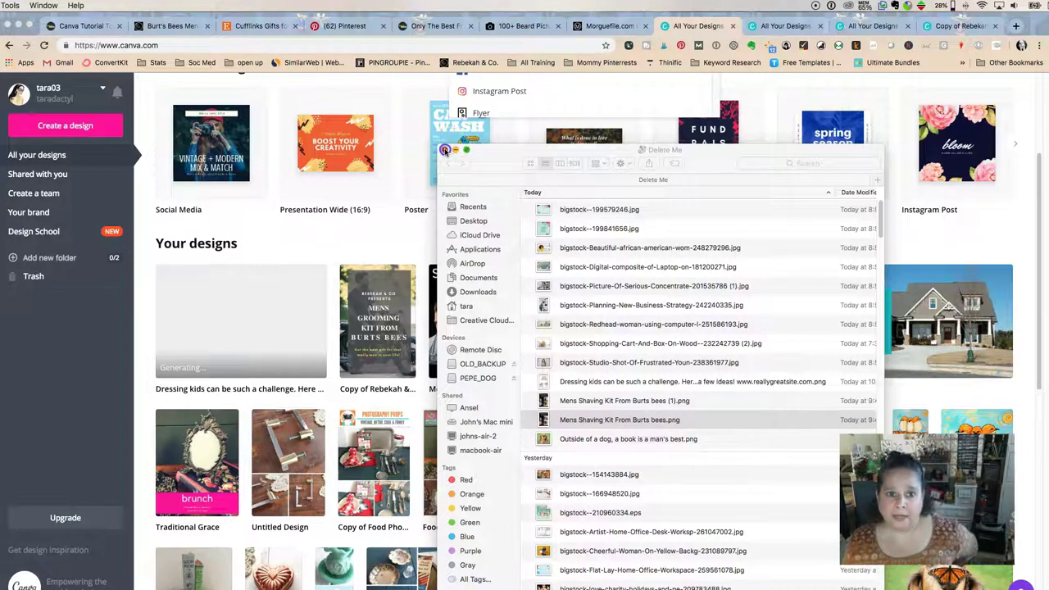
{"action": "left_click", "coordinate": [444, 149]}
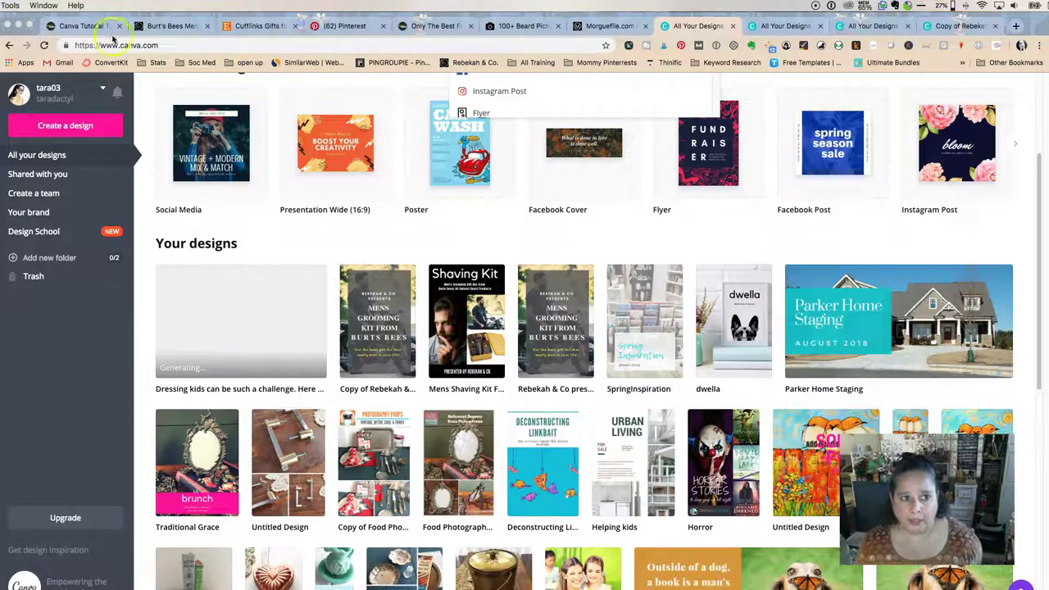
Switch to the Canva tutorial blog post and find its printable Tools and Instructions card
{"action": "left_click", "coordinate": [80, 26]}
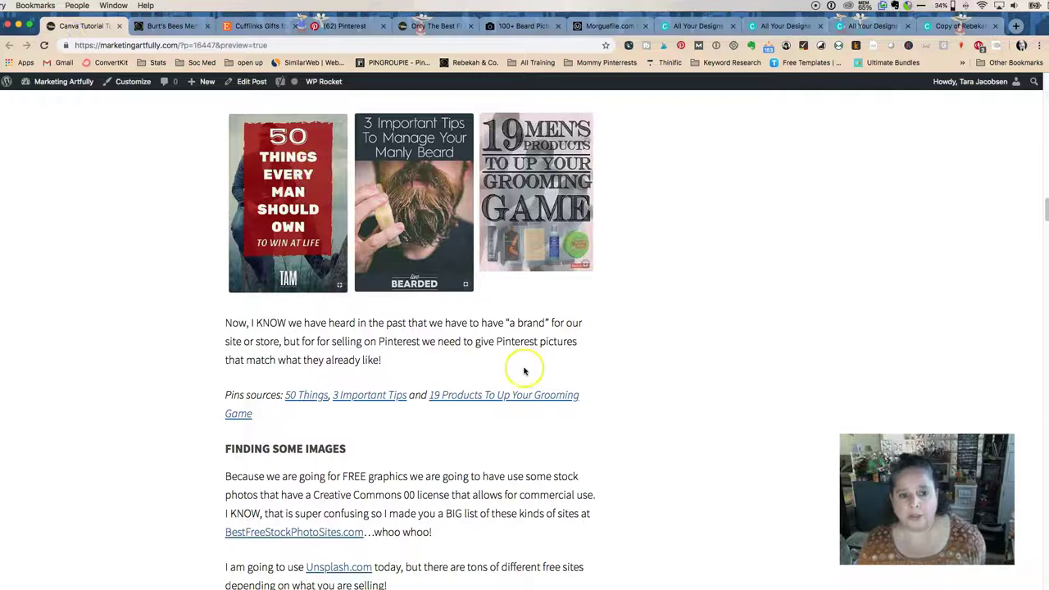
{"action": "scroll", "coordinate": [525, 371], "scroll_direction": "down", "scroll_amount": 15}
{"action": "scroll", "coordinate": [450, 357], "scroll_direction": "down", "scroll_amount": 15}
{"action": "scroll", "coordinate": [450, 354], "scroll_direction": "down", "scroll_amount": 20}
{"action": "scroll", "coordinate": [450, 354], "scroll_direction": "up", "scroll_amount": 8}
{"action": "scroll", "coordinate": [450, 354], "scroll_direction": "down", "scroll_amount": 2}
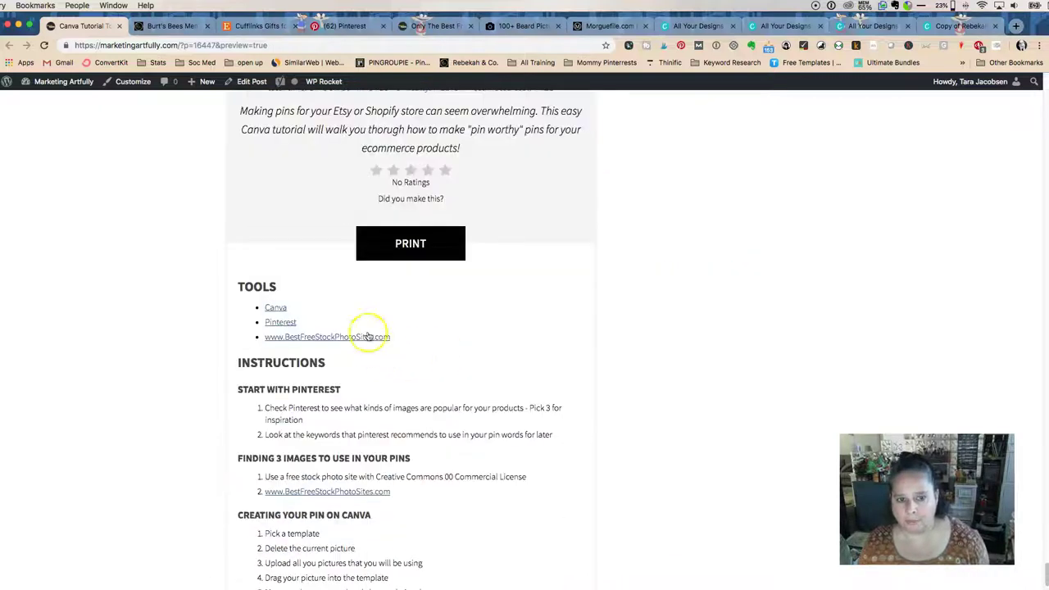
Open the print version of the tutorial instructions and cancel the print dialog to view the page
{"action": "left_click", "coordinate": [399, 255]}
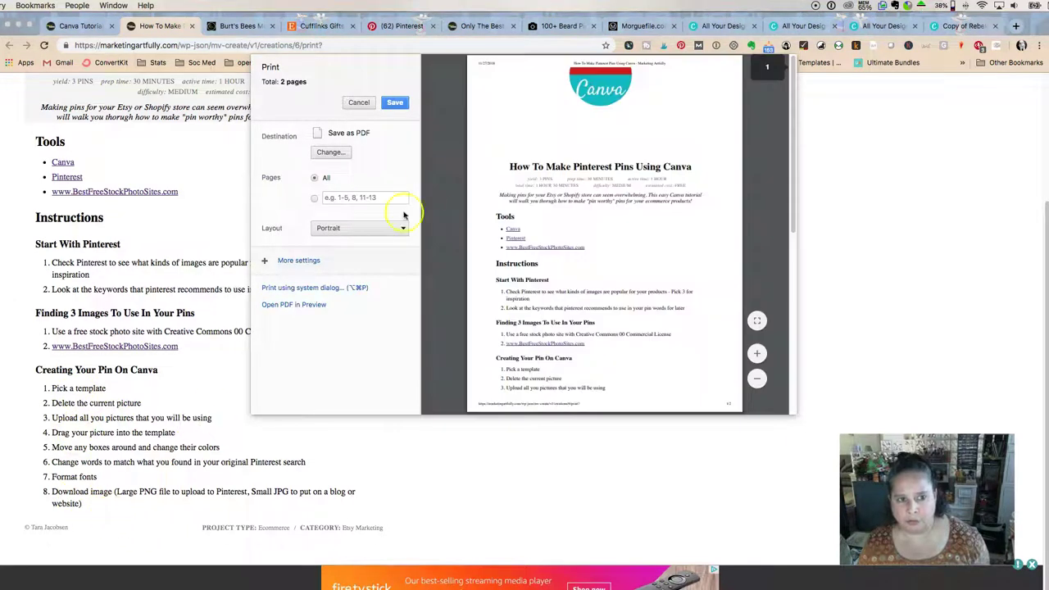
{"action": "left_click", "coordinate": [359, 102]}
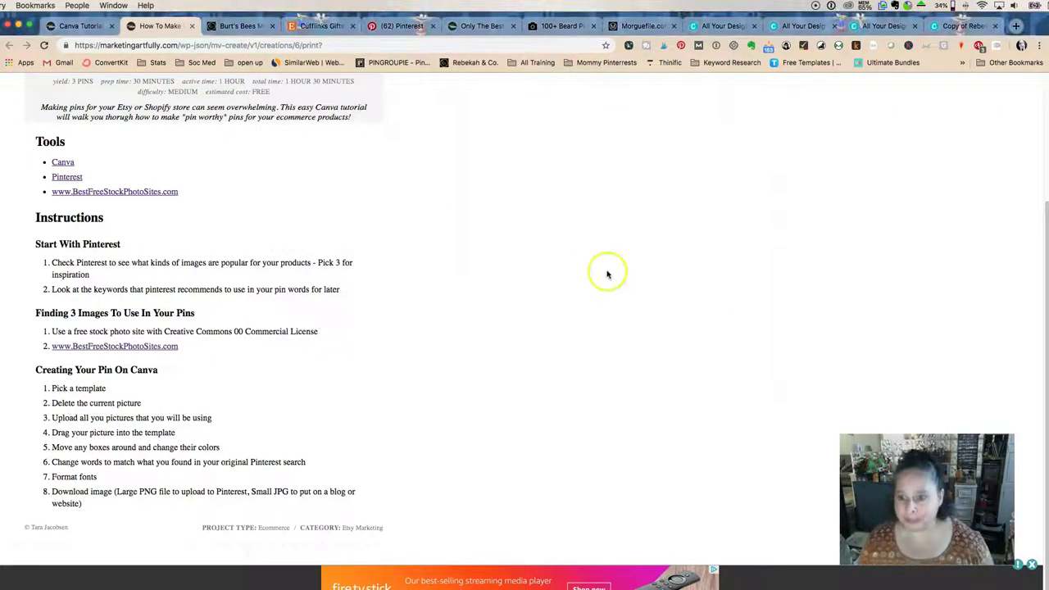
{"action": "left_click", "coordinate": [551, 242]}
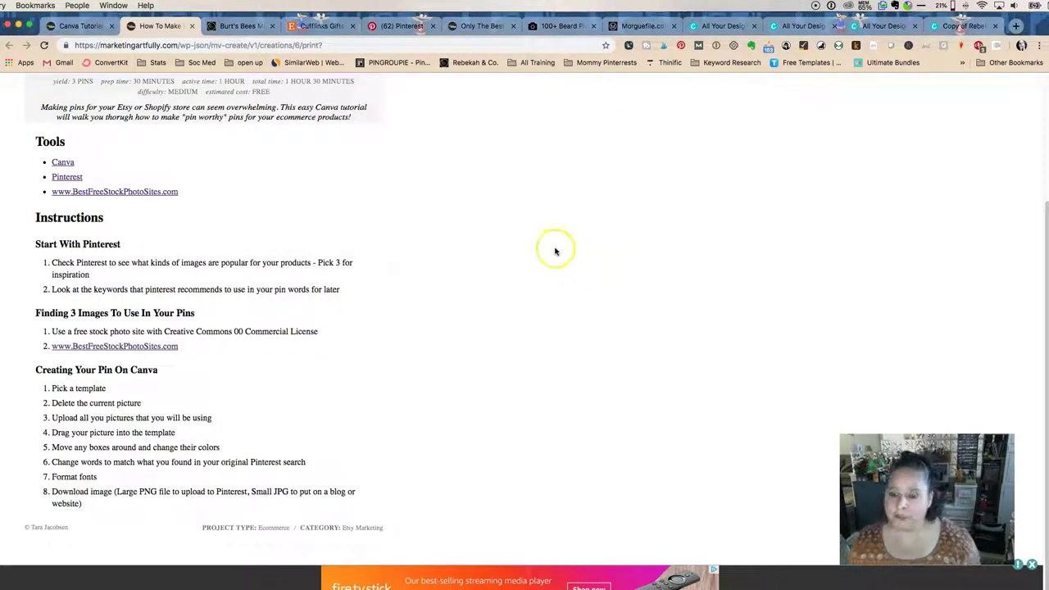